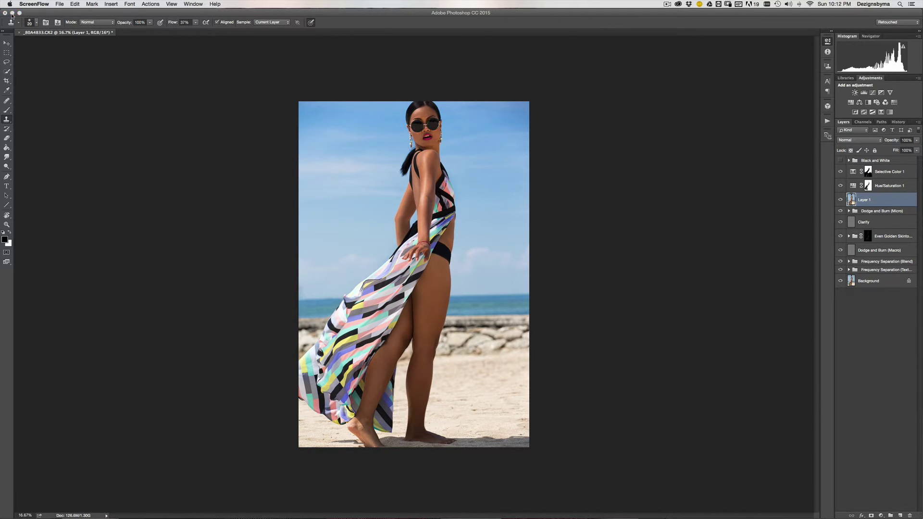
Open the raw photo _80A4906.CR2 from the B. Young Couture Bali Shoot folder in Photoshop.
mouse_move(505, 518)
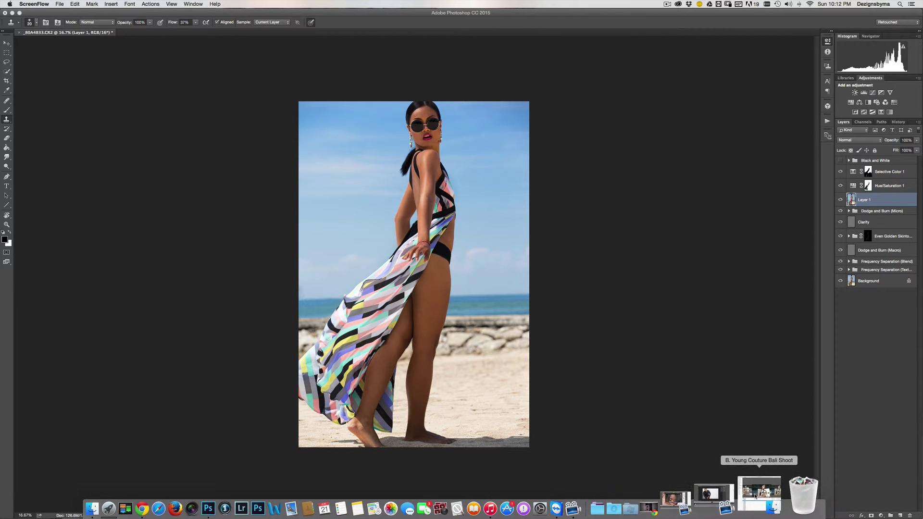
click(754, 492)
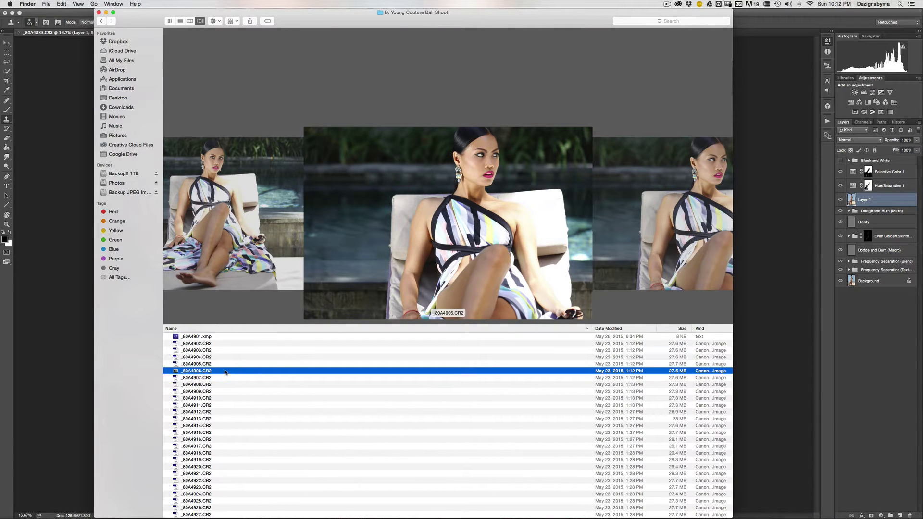
drag(227, 373, 275, 500)
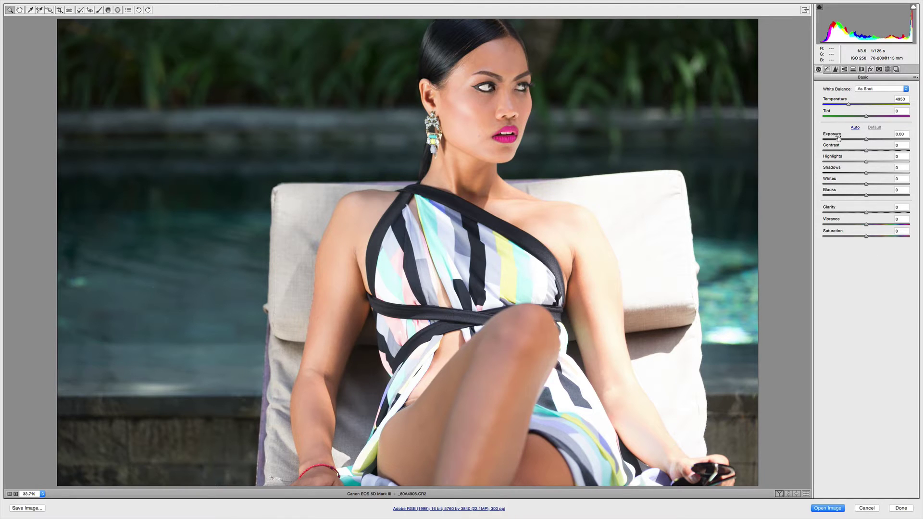
Set the raw sharpening to amount 48, radius 1 and detail 3, and enable lens profile corrections.
click(836, 69)
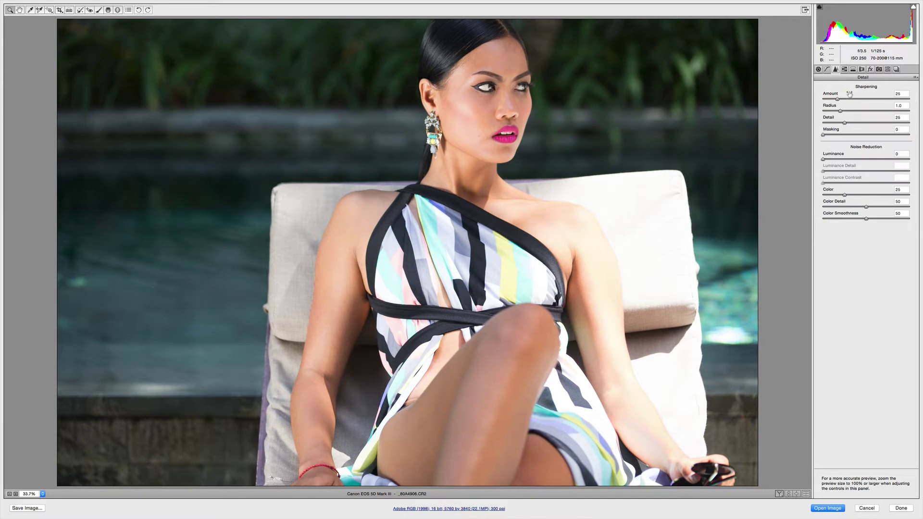
click(898, 95)
text(48)
key(Tab)
text(1)
key(Tab)
text(3)
click(863, 69)
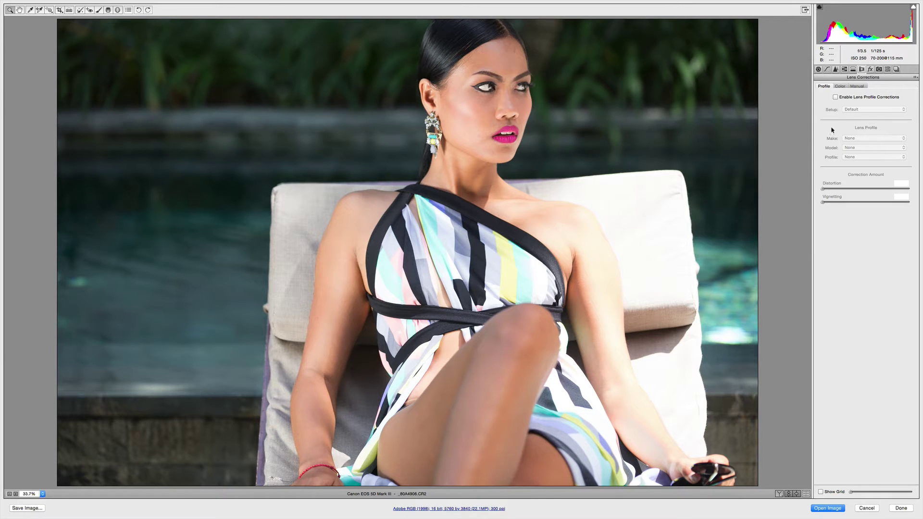
click(835, 97)
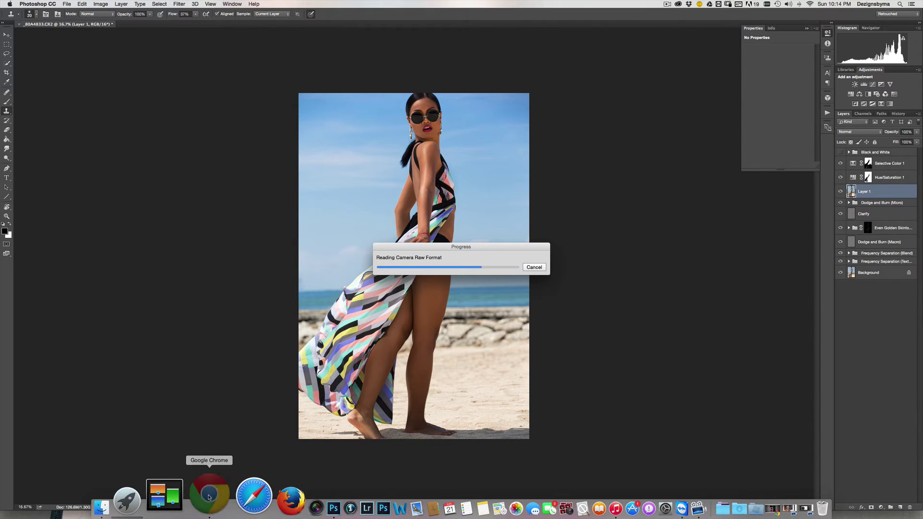
Switch to Chrome to view the retouching tutorial bundle page and the photographer's Facebook timeline, and return to Photoshop.
click(204, 500)
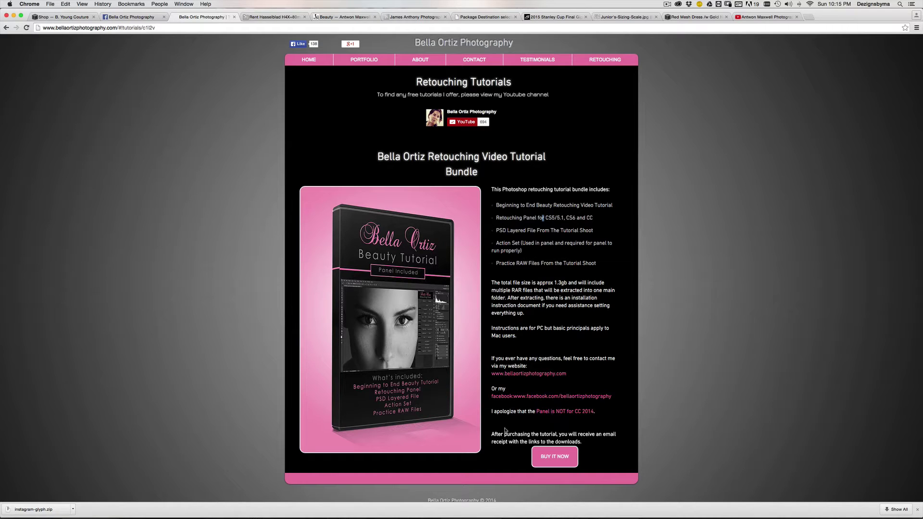
click(131, 17)
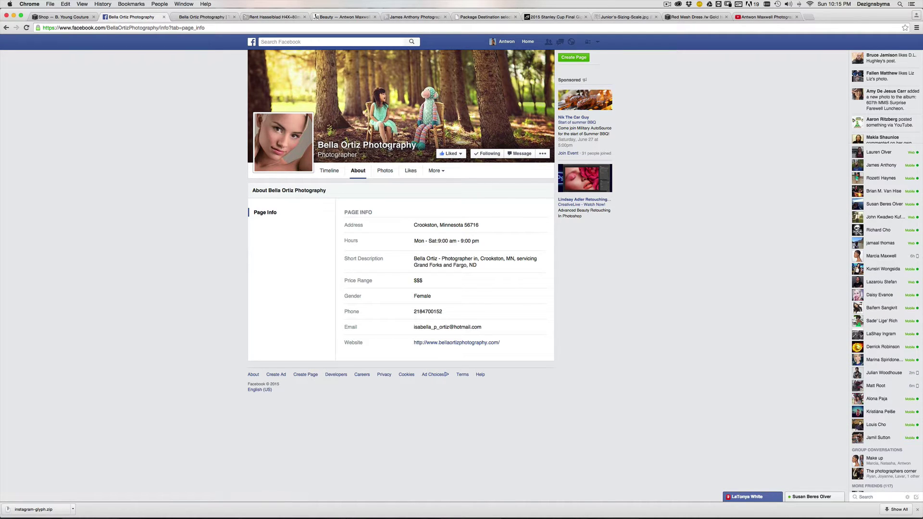
click(329, 171)
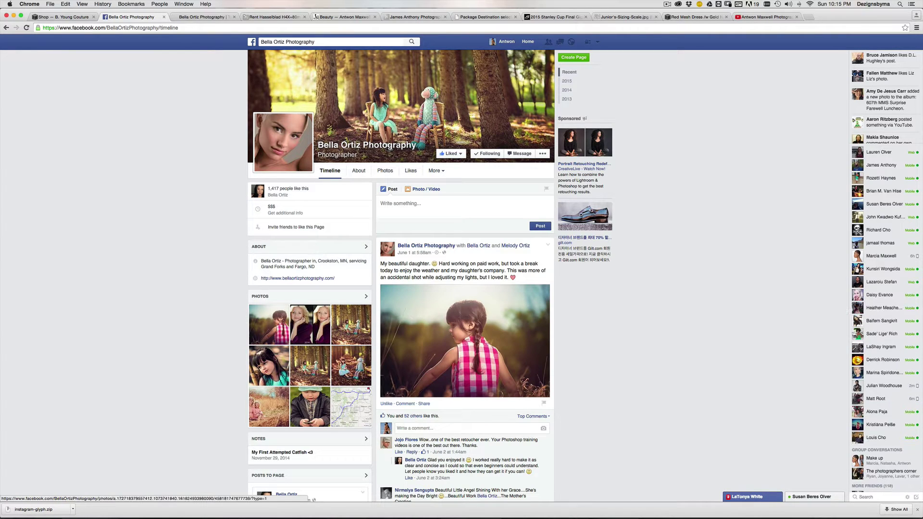
click(13, 16)
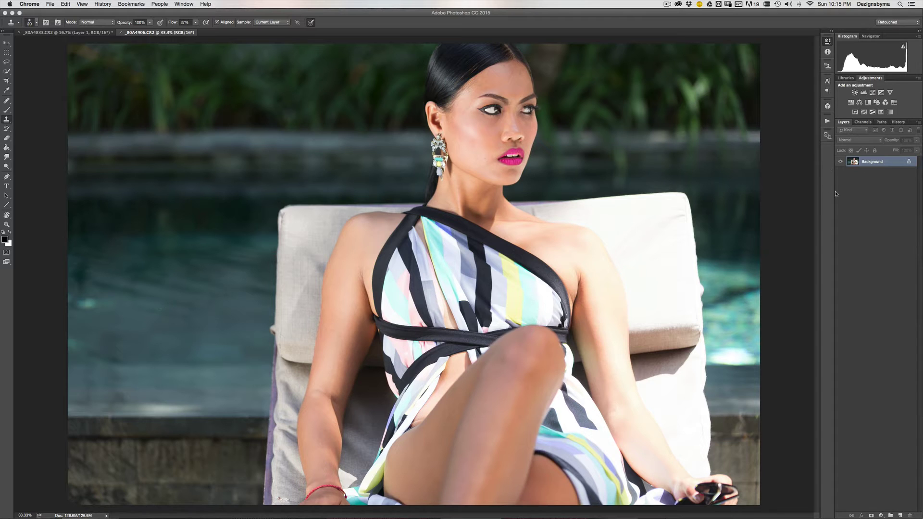
Open the Actions panel containing the retouching actions beside the opened photo.
click(829, 133)
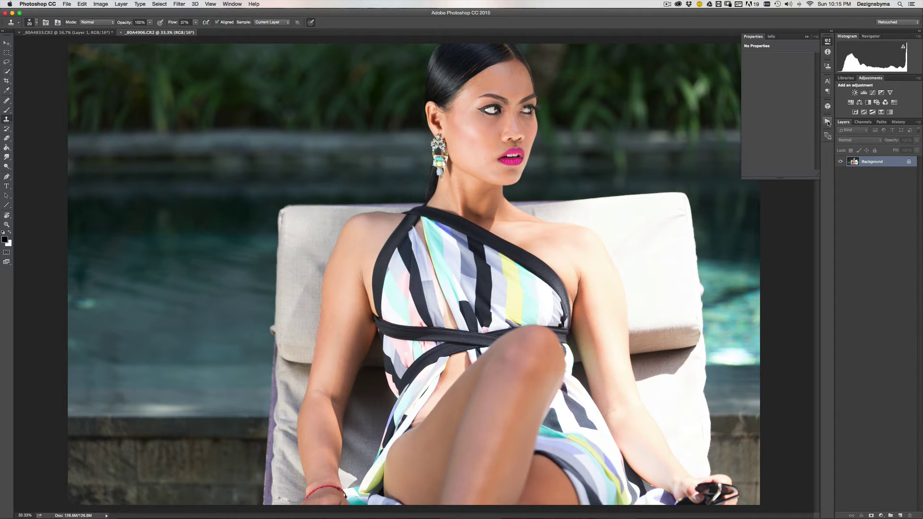
click(828, 135)
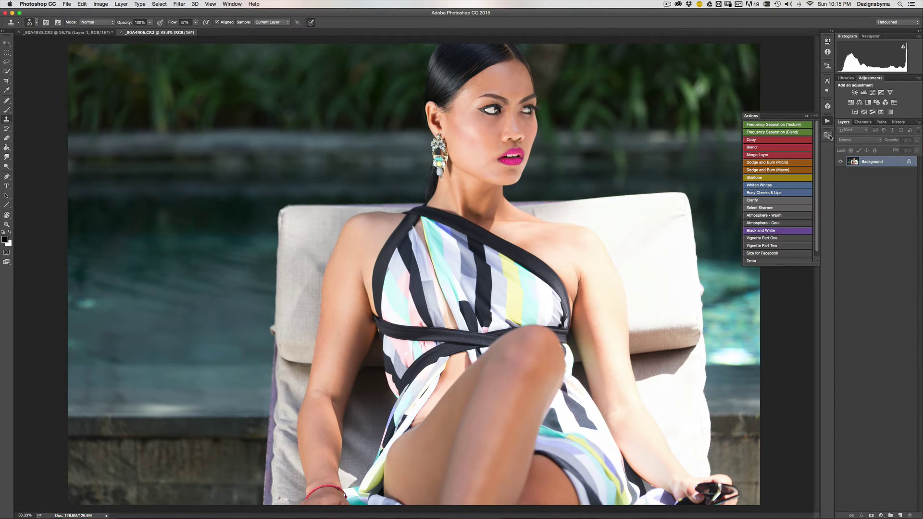
click(807, 116)
click(826, 122)
Turn off button mode for the actions to show their individual commands, and restore button mode.
click(814, 116)
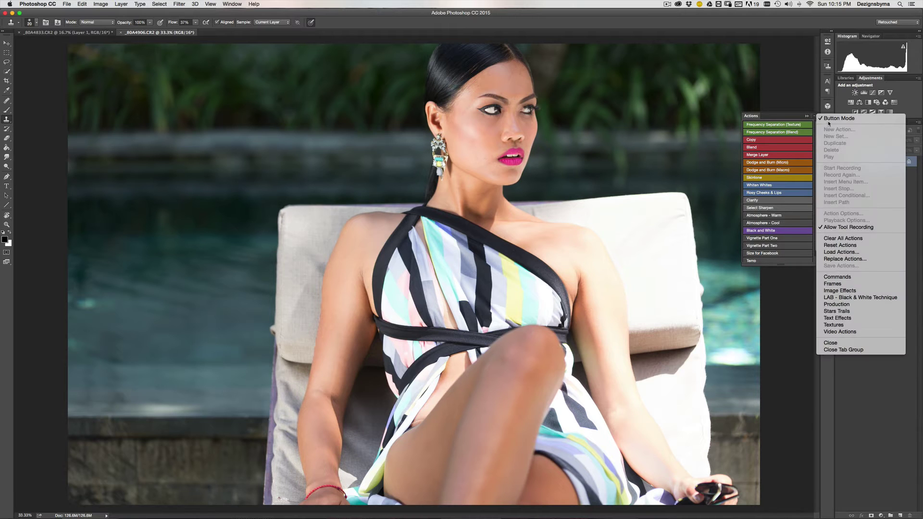
click(829, 124)
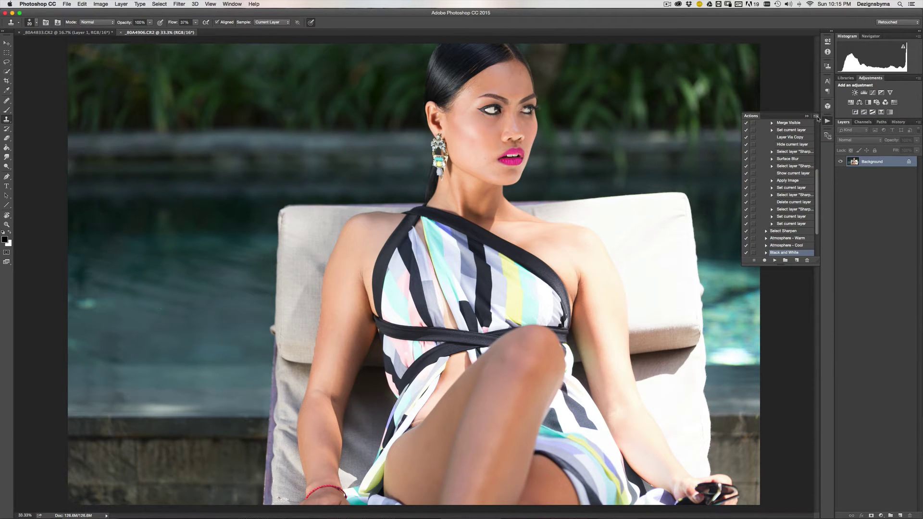
click(815, 116)
click(834, 119)
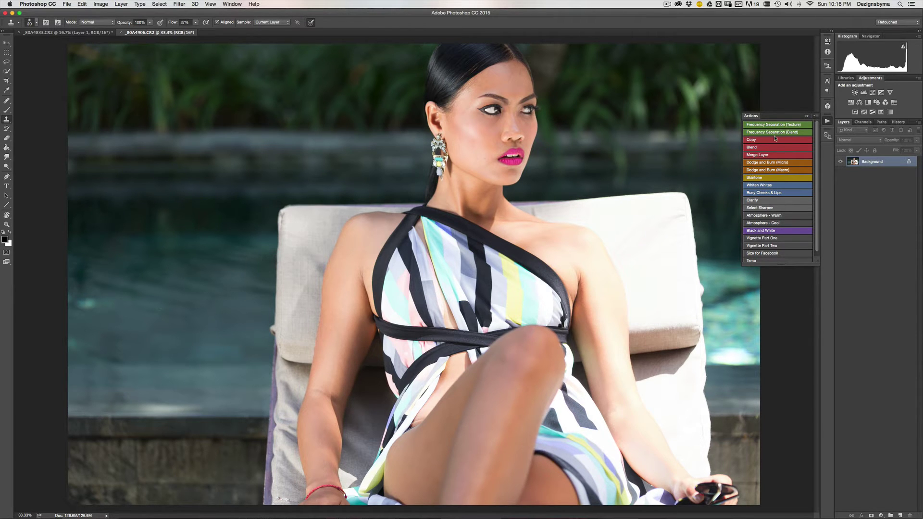
Run the Frequency Separation (Texture) action on the photo, accepting a Gaussian Blur radius of 14 pixels.
key(super+equal)
key(super+equal)
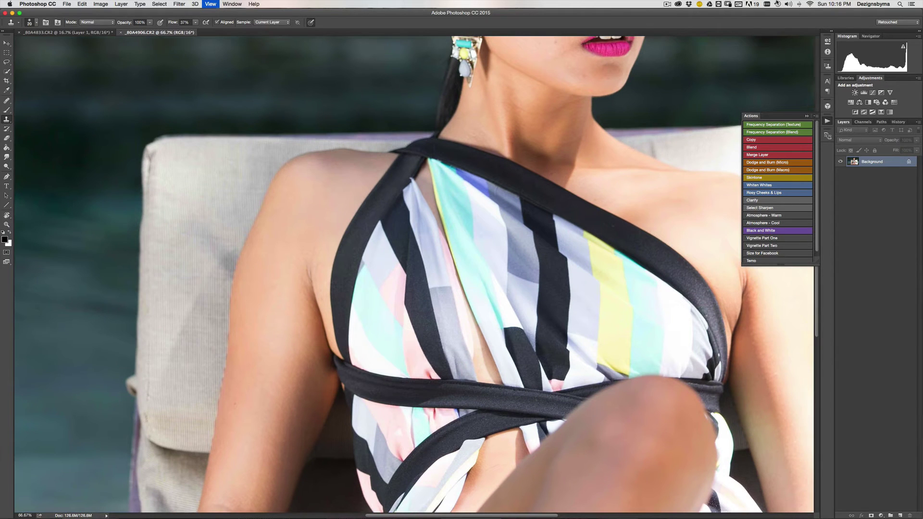
drag(599, 188, 596, 243)
drag(593, 166, 578, 270)
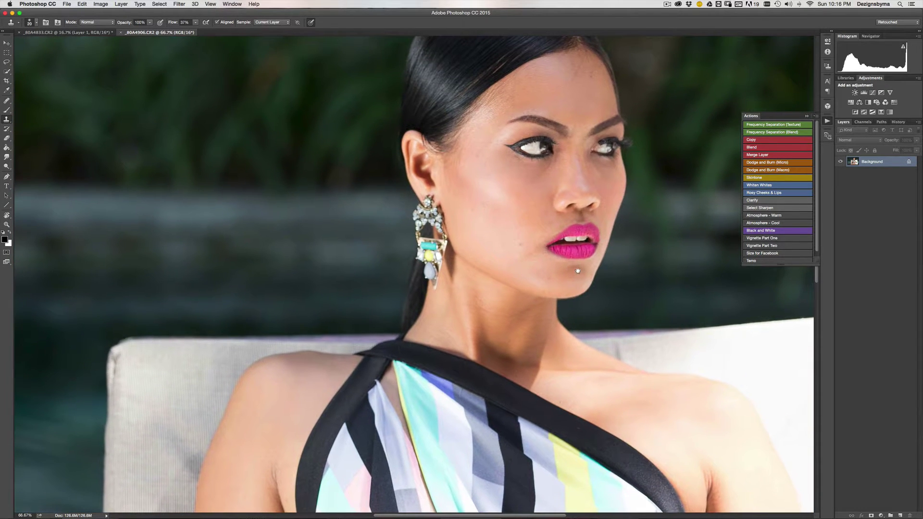
click(783, 126)
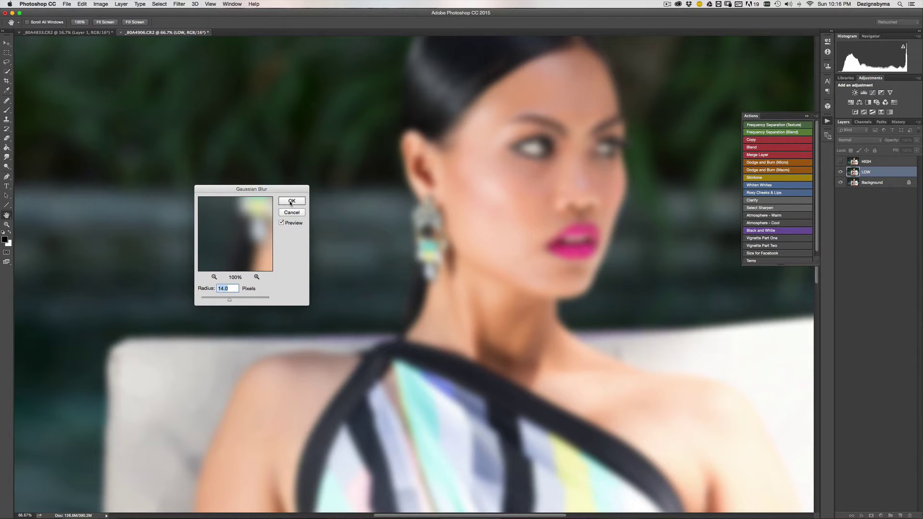
click(292, 201)
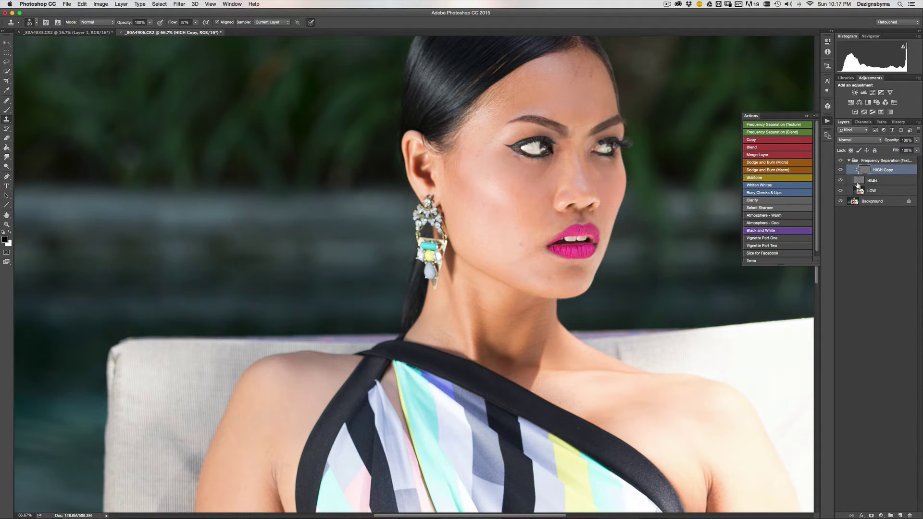
Heal the small blemishes on the model's forehead, cheeks, nose and chin with the Healing Brush on the HIGH Copy layer.
click(6, 100)
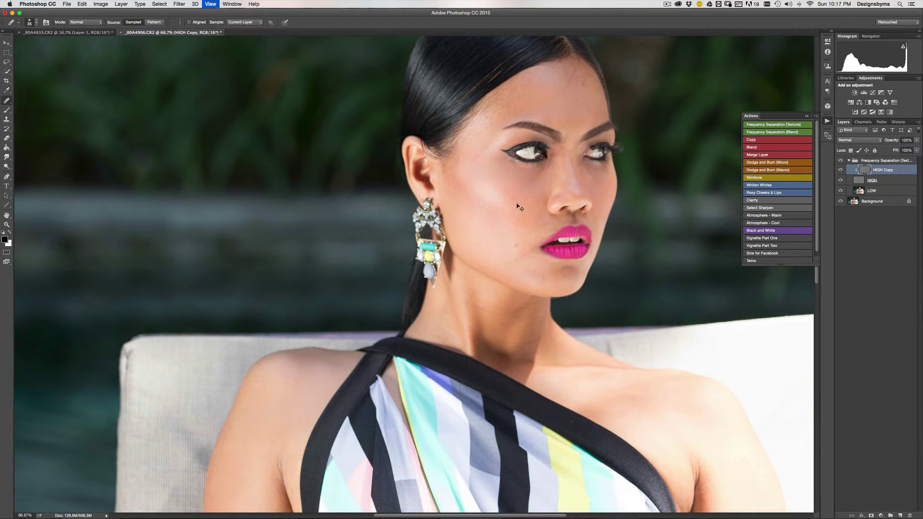
key(super+minus)
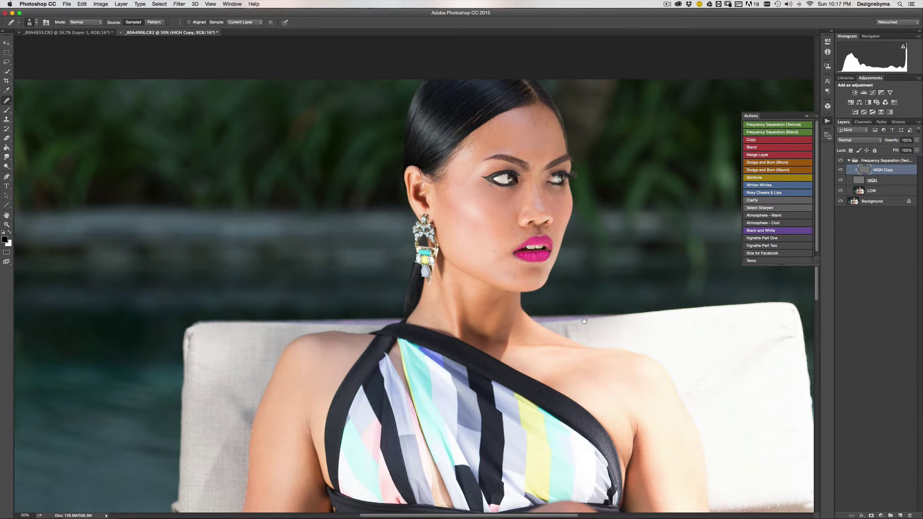
scroll(584, 321, down, 10)
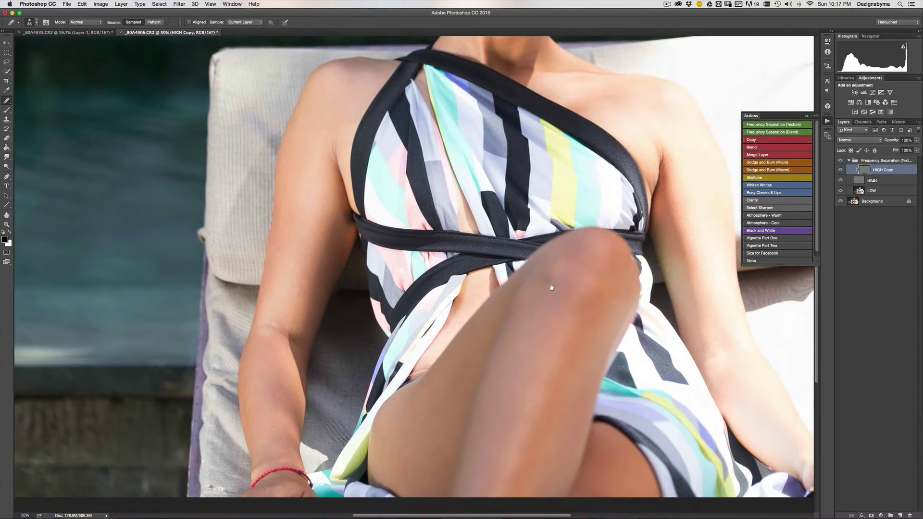
scroll(573, 255, up, 4)
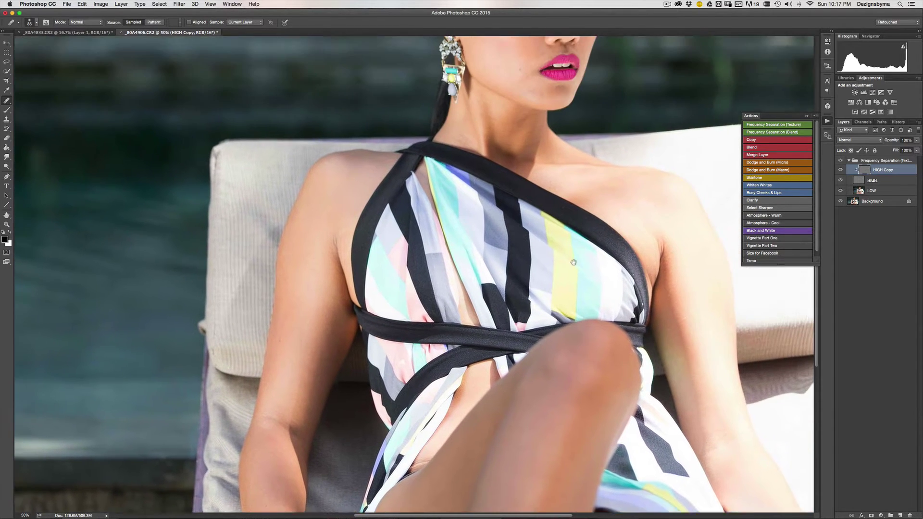
scroll(574, 262, up, 8)
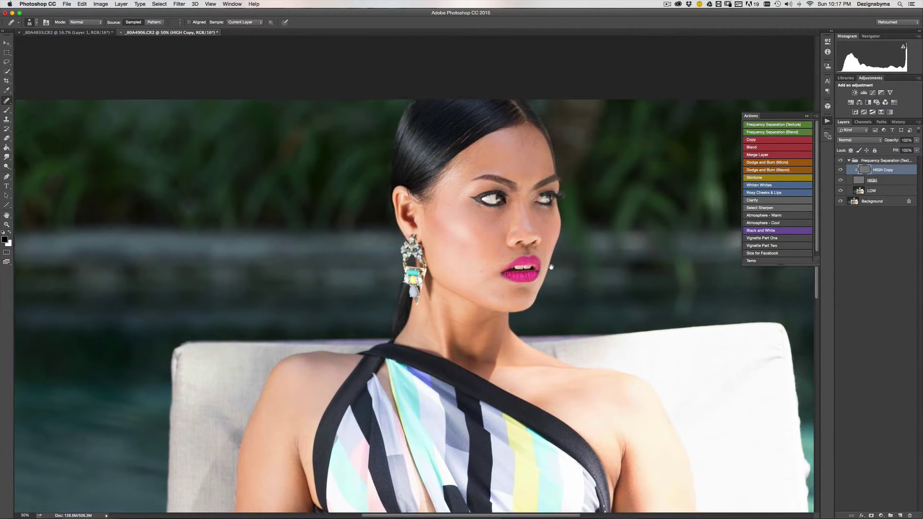
drag(551, 267, 548, 281)
key(super+plus)
drag(564, 193, 558, 225)
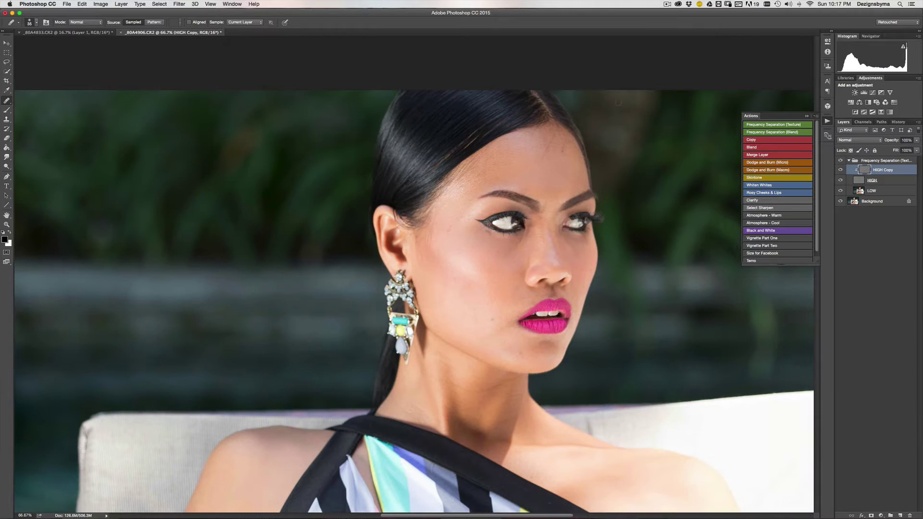
alt+click(535, 153)
alt+click(530, 144)
click(546, 152)
alt+click(546, 151)
mouse_move(550, 145)
mouse_down()
mouse_move(558, 130)
mouse_move(549, 151)
mouse_move(542, 144)
mouse_move(549, 151)
mouse_move(550, 141)
mouse_up()
alt+click(454, 244)
mouse_move(448, 238)
mouse_down()
mouse_move(468, 219)
mouse_move(474, 269)
mouse_move(487, 232)
mouse_up()
alt+click(488, 339)
click(500, 330)
drag(489, 339, 498, 352)
click(521, 353)
click(500, 335)
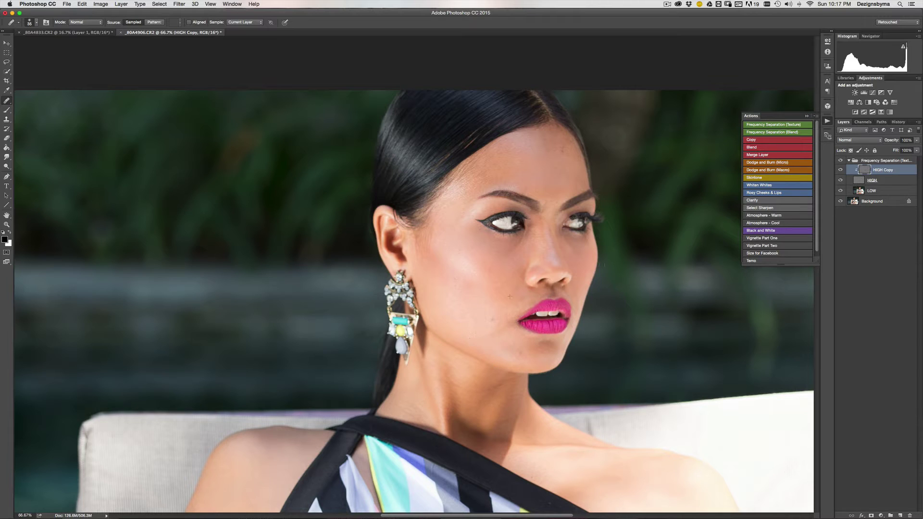
click(508, 349)
drag(519, 253, 527, 254)
alt+click(466, 318)
alt+click(552, 241)
mouse_move(547, 229)
mouse_down()
mouse_move(546, 200)
mouse_move(545, 225)
mouse_up()
alt+click(554, 197)
click(550, 214)
click(524, 177)
alt+click(532, 171)
click(531, 153)
click(549, 155)
Examine the skin on the model's neck, shoulders, arms and legs for remaining blemishes.
scroll(502, 241, down, 5)
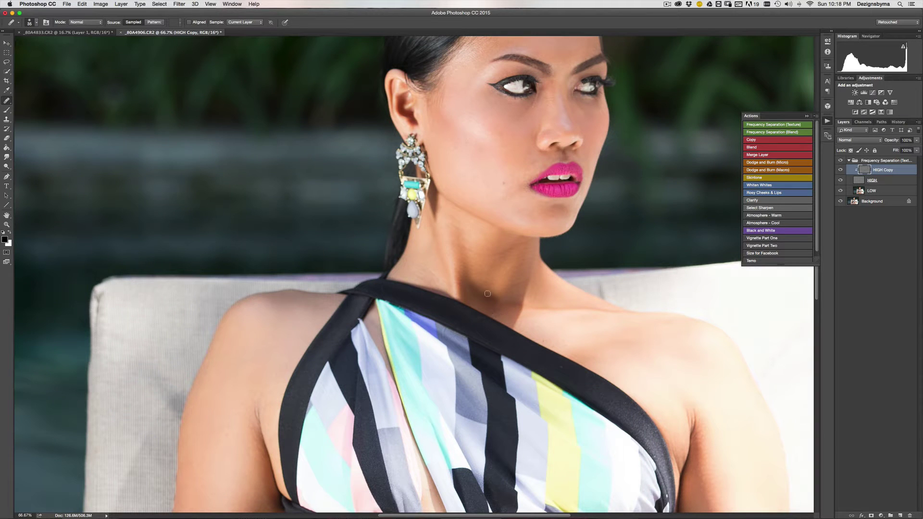
scroll(481, 288, down, 10)
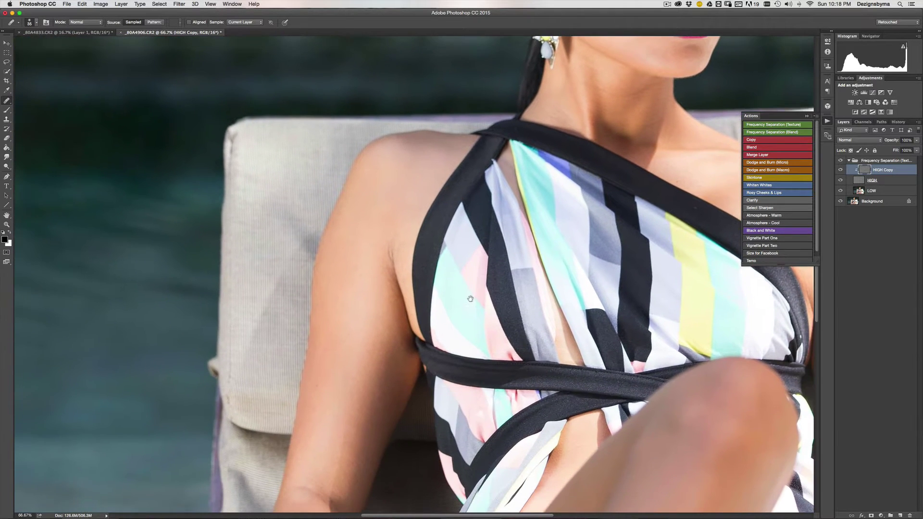
scroll(468, 275, down, 2)
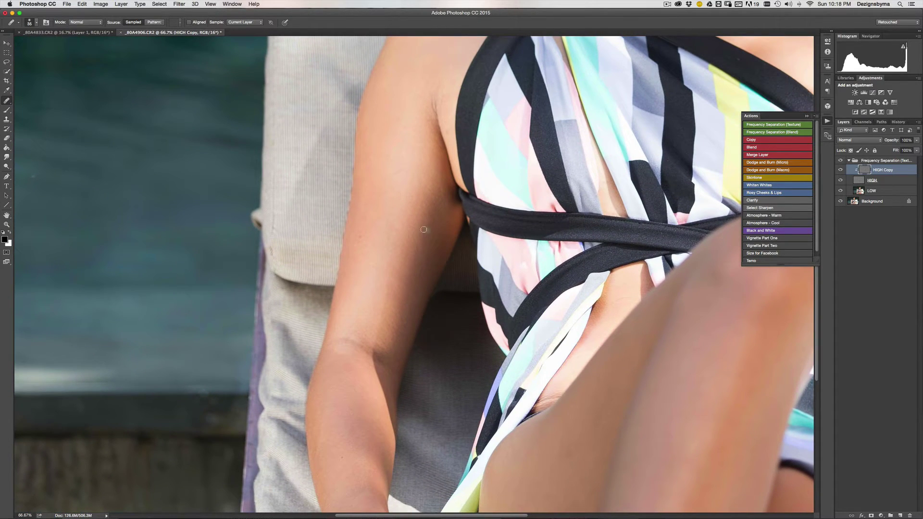
scroll(475, 276, down, 10)
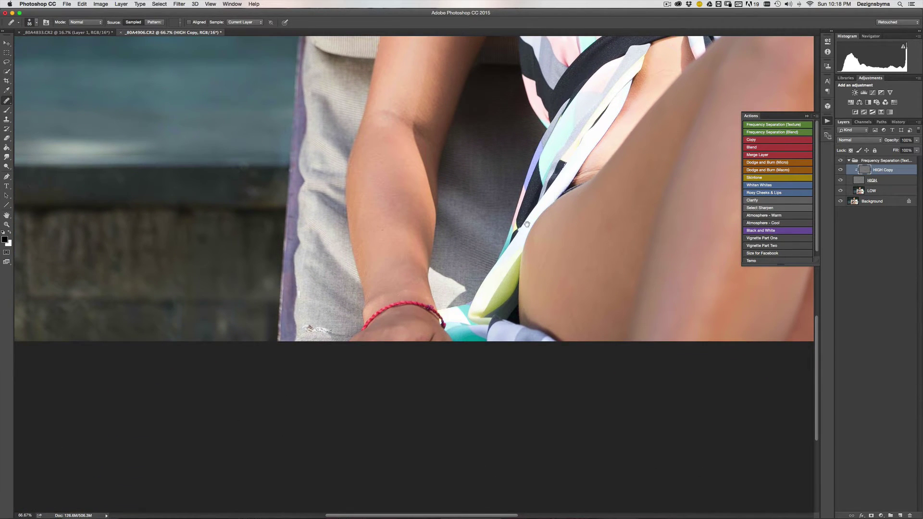
scroll(526, 224, up, 8)
scroll(527, 224, right, 10)
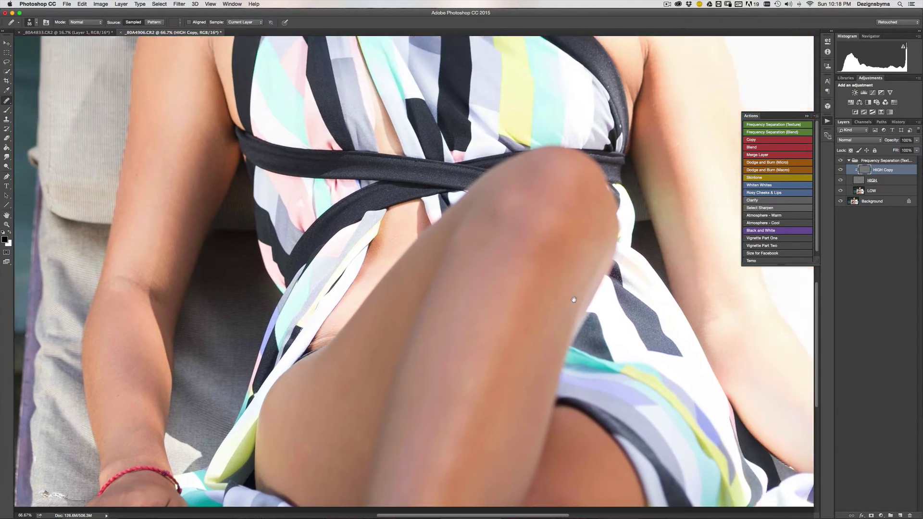
scroll(574, 299, up, 3)
scroll(574, 299, right, 4)
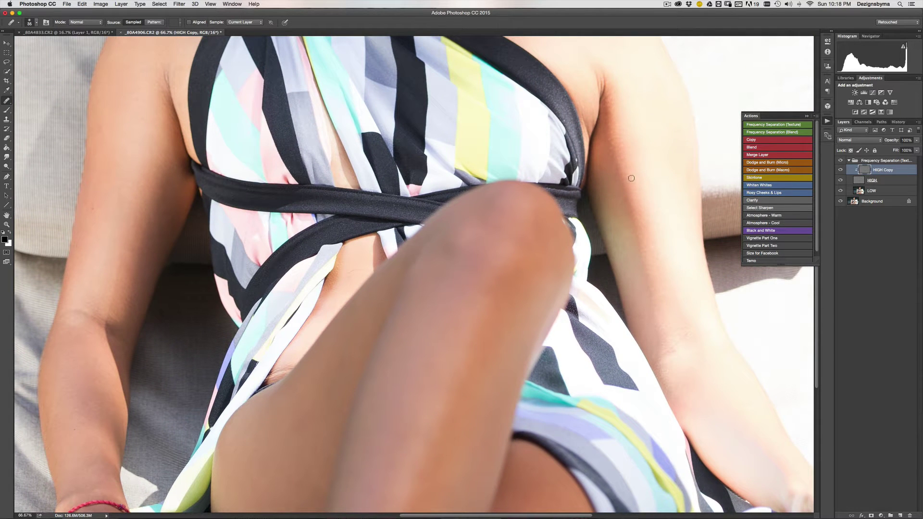
scroll(614, 178, up, 10)
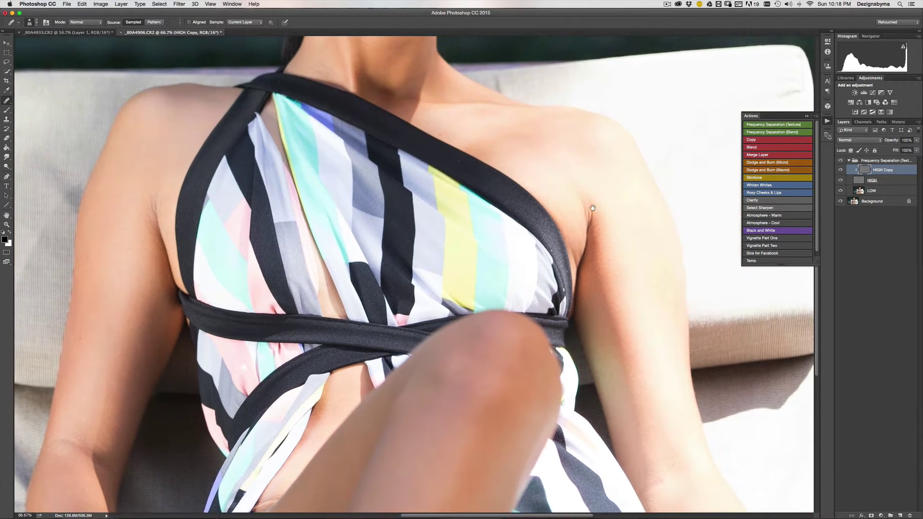
scroll(593, 207, up, 8)
scroll(593, 208, left, 5)
scroll(535, 204, up, 5)
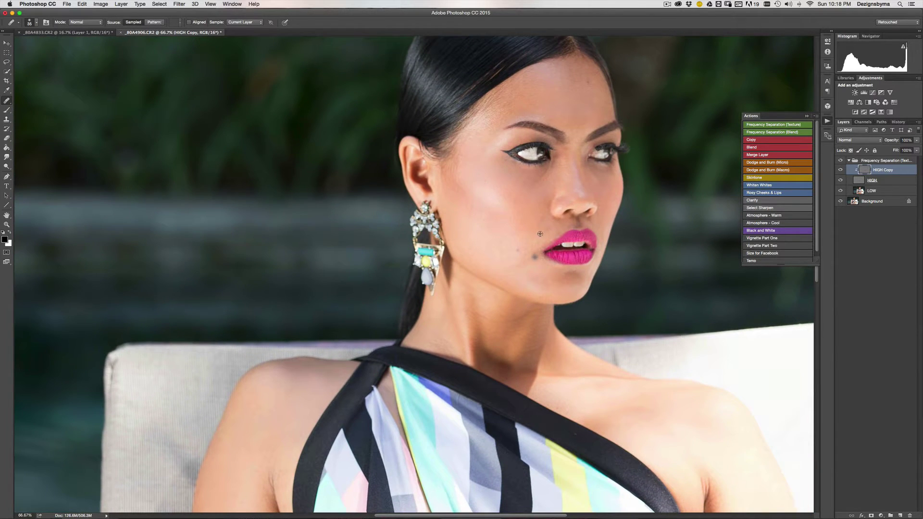
Heal the remaining small marks on the model's cheek beside the mouth with the Healing Brush on the HIGH Copy layer.
click(523, 243)
drag(524, 267, 532, 263)
alt+click(491, 173)
Examine the healed skin on the model's face, shoulders, arms and legs, both up close and across the whole figure.
key(super+plus)
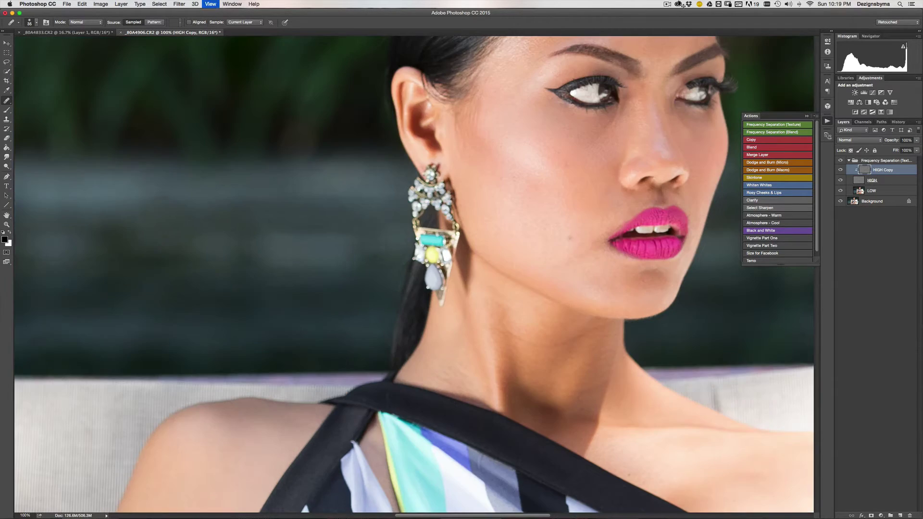
drag(579, 176, 556, 207)
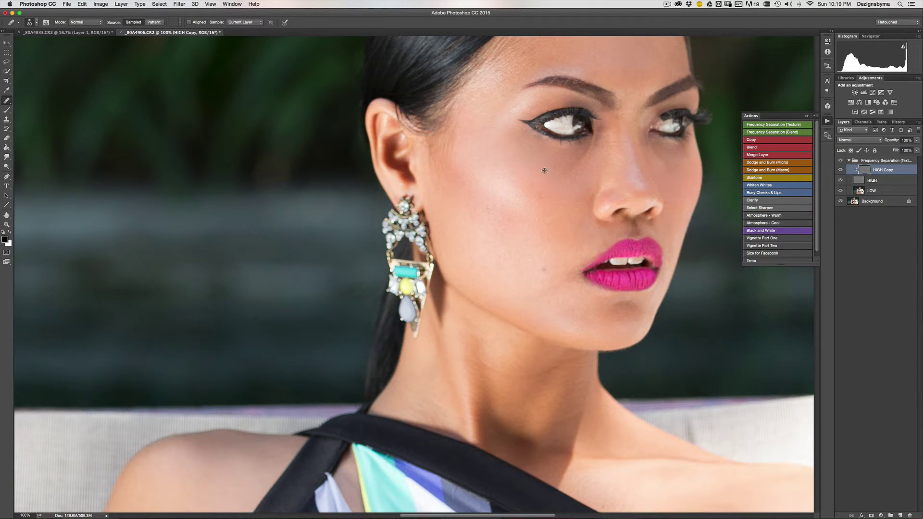
key(super+minus)
key(super+minus)
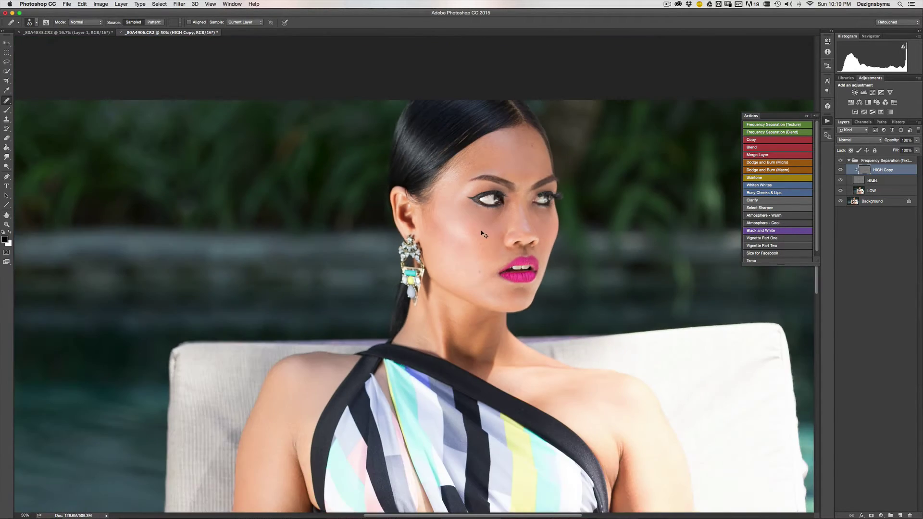
key(super+minus)
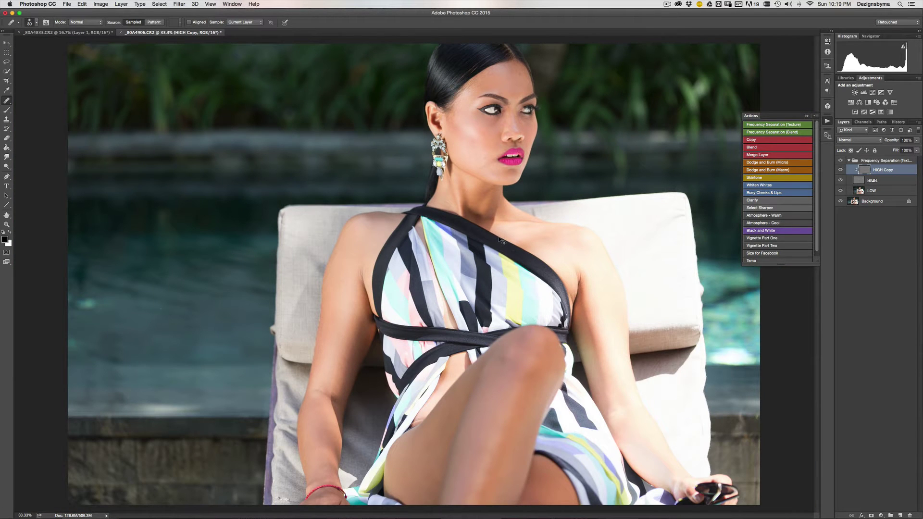
key(super+plus)
key(super+plus)
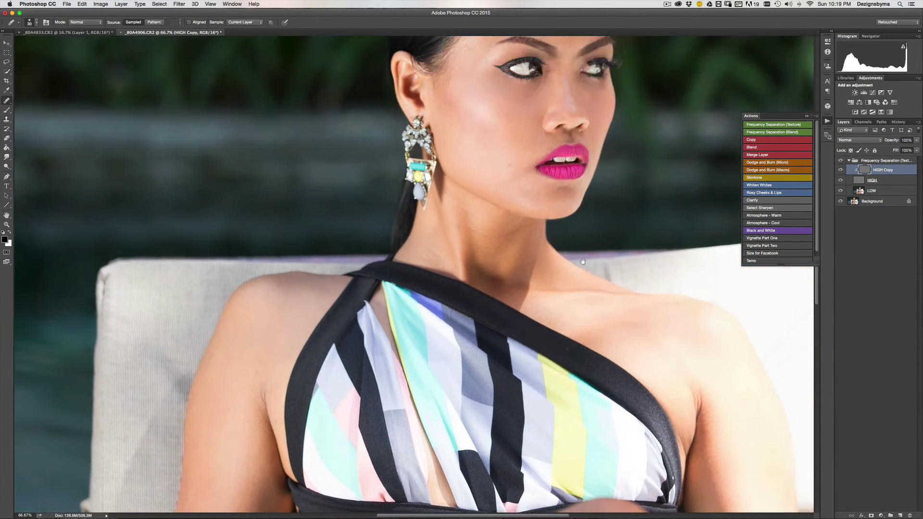
drag(583, 261, 526, 404)
key(super+plus)
drag(573, 100, 581, 162)
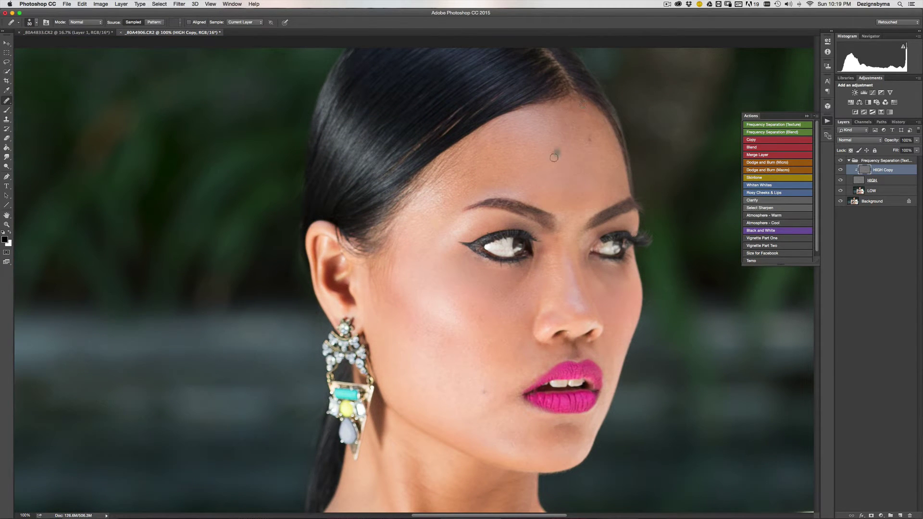
key(super+minus)
key(super+minus)
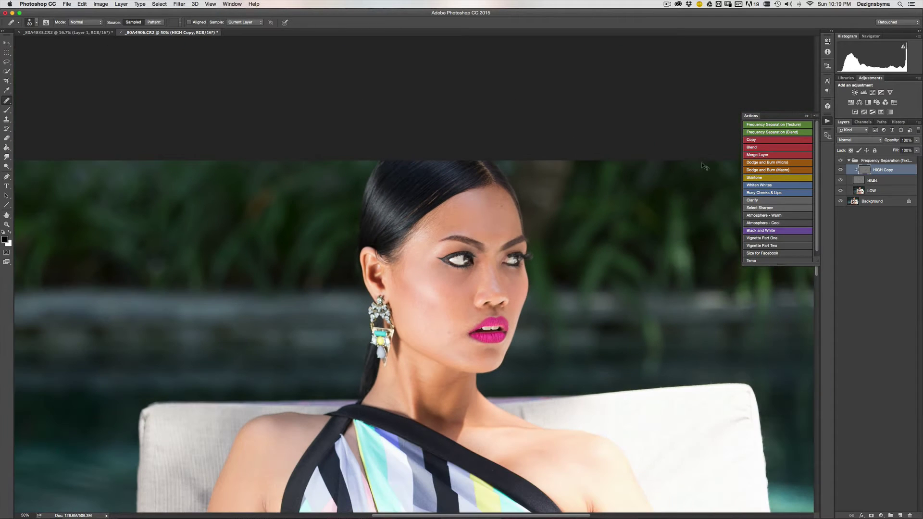
key(super+equal)
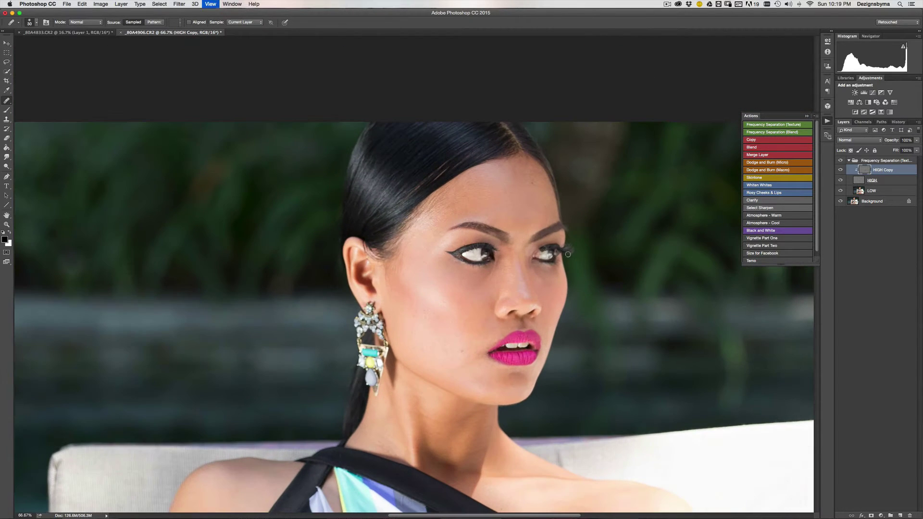
scroll(509, 254, down, 2)
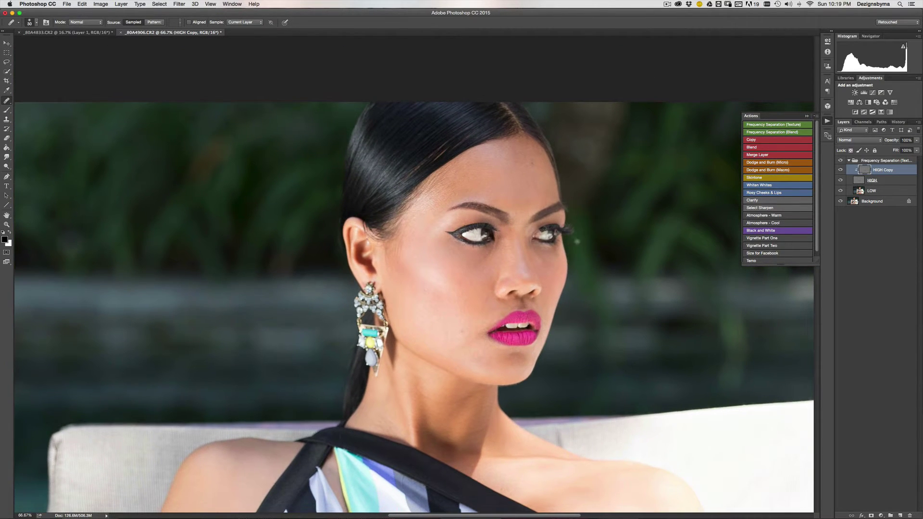
Select the Frequency Separation (Texture) layer group and collapse it.
click(688, 126)
click(890, 191)
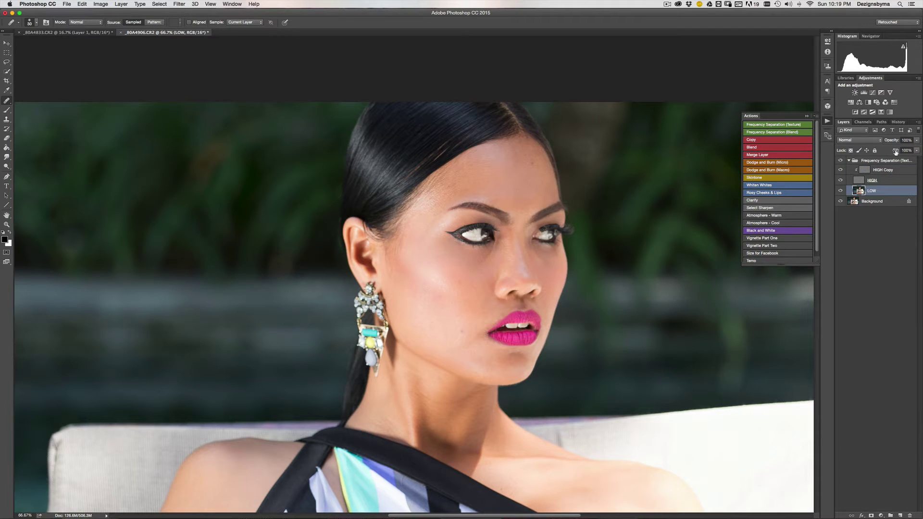
drag(896, 151, 911, 149)
click(852, 161)
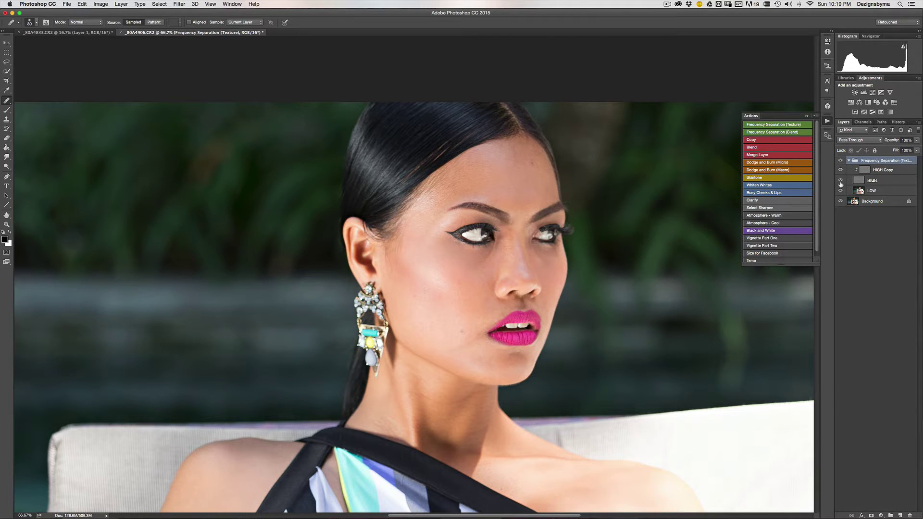
click(849, 161)
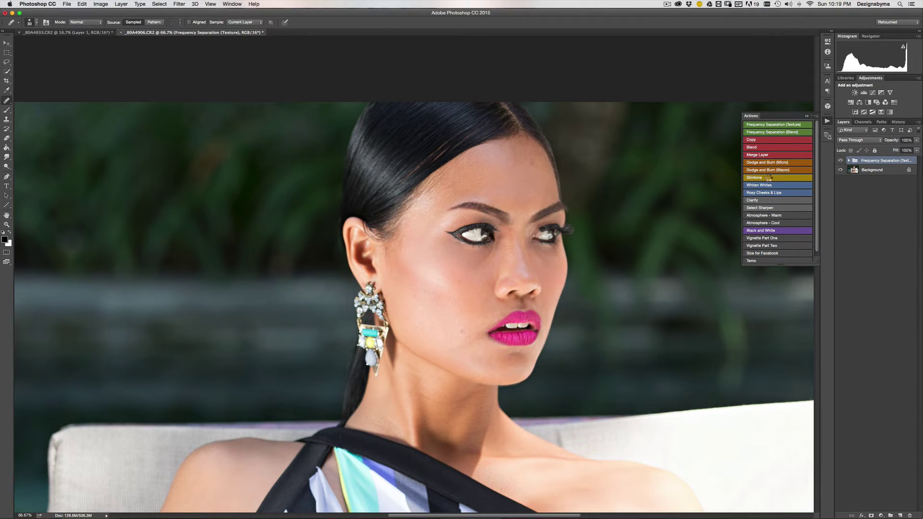
Run the Frequency Separation (Blend) action on the photo, accepting a Gaussian Blur radius of 7 pixels.
click(766, 184)
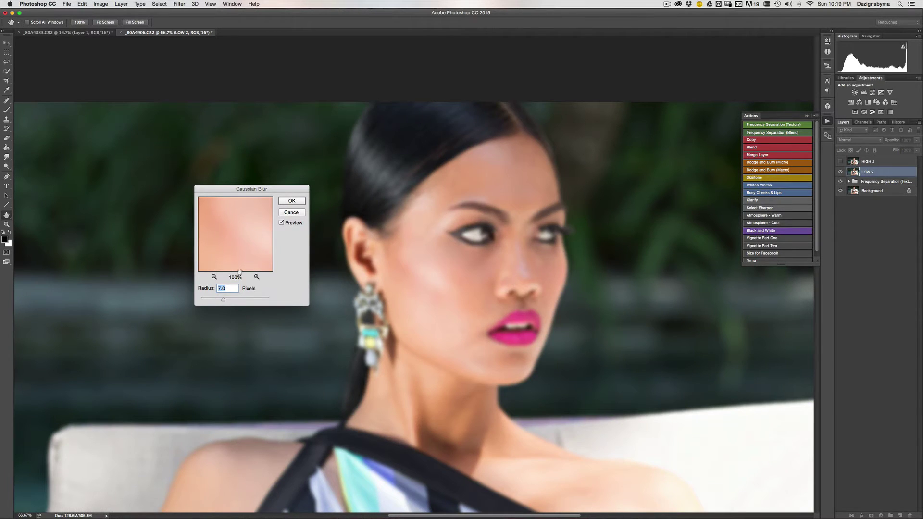
click(292, 202)
key(j)
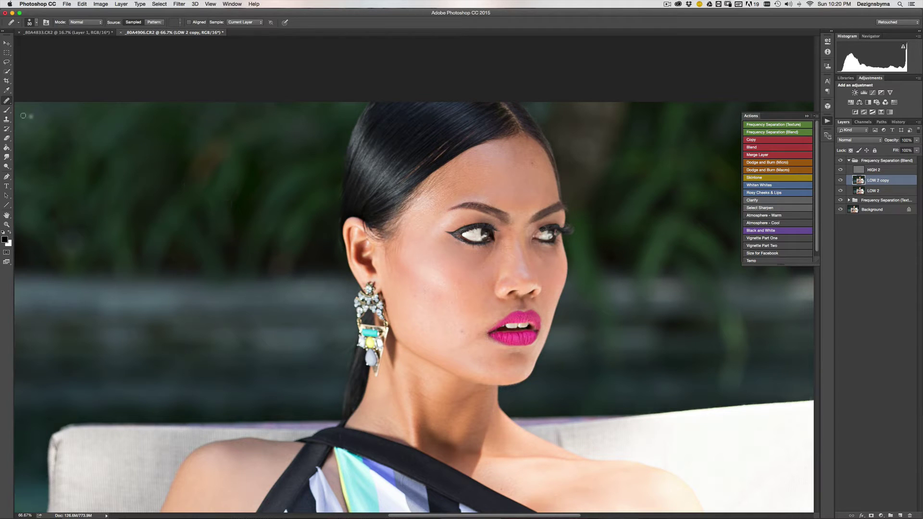
Choose the Brush tool and set it to 100% opacity and 3% flow.
click(7, 110)
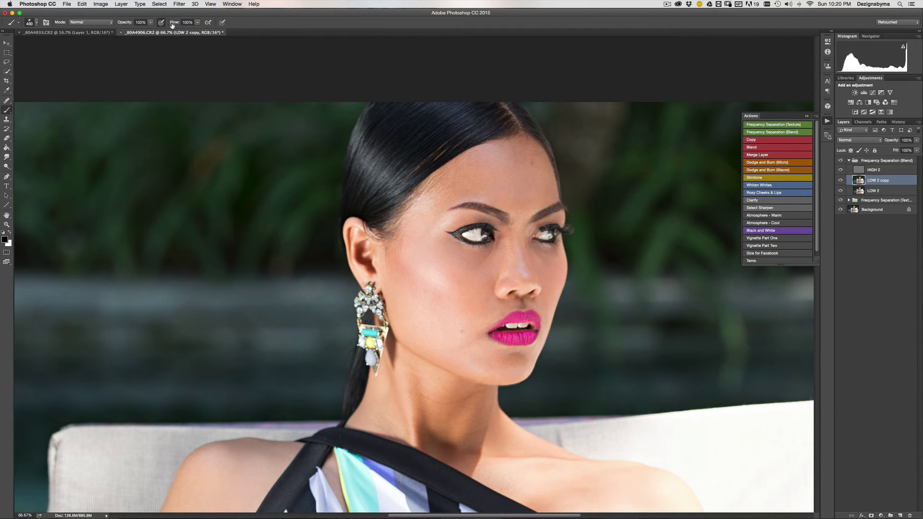
drag(172, 25, 152, 24)
text(5)
key(Return)
drag(181, 23, 174, 23)
key(Return)
Even out the forehead's tones on the LOW 2 copy layer by painting sampled skin colors with a reduced brush.
key([)
key([)
key([)
key([)
key([)
key([)
key([)
key(bracketleft)
key(bracketleft)
key(bracketleft)
Smooth the tones above the far eyebrow with a smaller brush, and compare the result with LOW 2 copy hidden and shown.
key(bracketleft)
drag(497, 150, 485, 156)
alt+click(522, 143)
key(bracketright)
key(bracketright)
alt+click(538, 168)
alt+click(499, 159)
mouse_move(505, 164)
mouse_down()
mouse_move(473, 157)
mouse_move(490, 149)
mouse_up()
alt+click(474, 176)
alt+click(519, 154)
alt+click(542, 161)
key(bracketleft)
key(bracketleft)
alt+click(539, 203)
alt+click(537, 203)
alt+click(539, 200)
alt+click(531, 173)
click(840, 180)
click(839, 180)
Blend the skin tones across the forehead and down to the near temple with sampled skin colors.
alt+click(524, 151)
alt+click(449, 194)
alt+click(473, 154)
drag(446, 202, 423, 222)
alt+click(439, 208)
alt+click(498, 188)
alt+click(529, 154)
Soften the tonal transitions on the near cheek below the eye with a larger brush.
key(bracketright)
alt+click(451, 260)
drag(487, 252, 455, 265)
alt+click(461, 273)
mouse_move(457, 251)
mouse_down()
mouse_move(487, 259)
mouse_move(455, 250)
mouse_move(482, 255)
mouse_move(458, 254)
mouse_move(476, 261)
mouse_move(463, 262)
mouse_move(478, 284)
mouse_up()
key(bracketright)
key(bracketright)
mouse_move(454, 246)
mouse_down()
mouse_move(454, 269)
mouse_move(442, 246)
mouse_move(468, 268)
mouse_move(452, 245)
mouse_move(491, 253)
mouse_move(465, 274)
mouse_move(480, 261)
mouse_up()
key(bracketleft)
key(bracketleft)
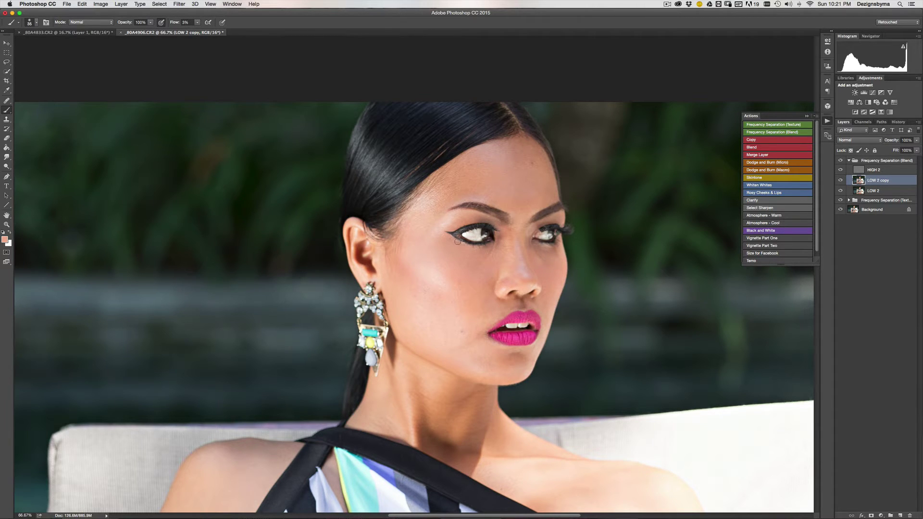
Compare the portrait with the LOW 2 copy layer hidden and shown, both on the face and on the whole figure.
key(bracketright)
key(bracketright)
key(bracketright)
key(bracketright)
key(bracketright)
click(840, 181)
click(840, 180)
key(super+minus)
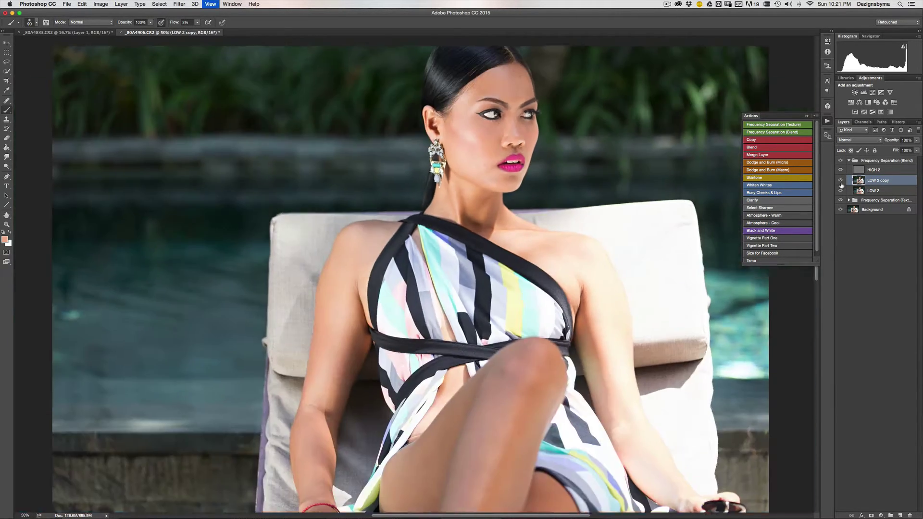
key(super+minus)
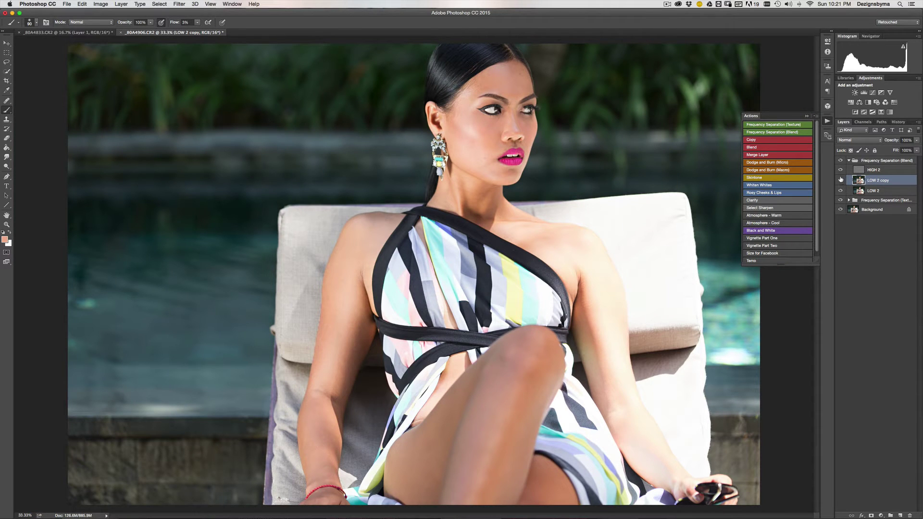
click(841, 180)
click(840, 180)
Paint sampled skin tones over the near cheek's highlight and toward the nose to blend them further.
key(super+plus)
scroll(577, 190, up, 3)
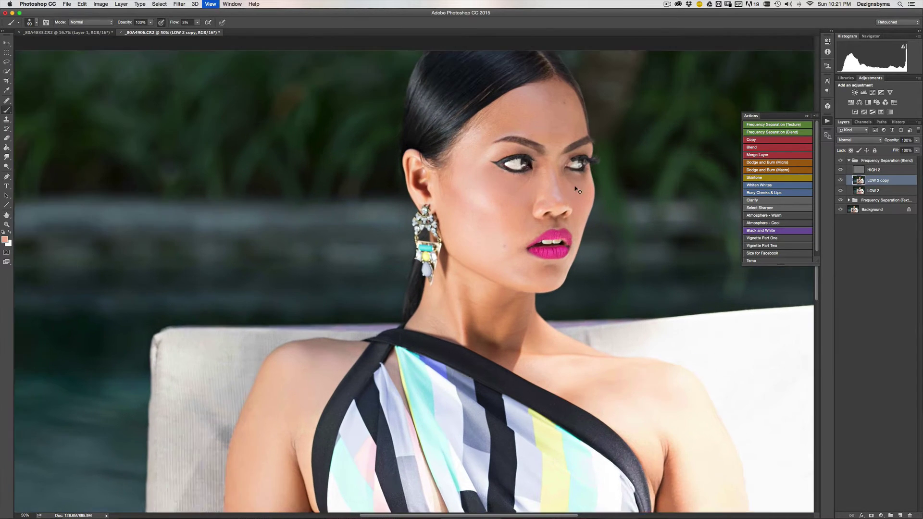
key(bracketleft)
key(bracketleft)
key(super+plus)
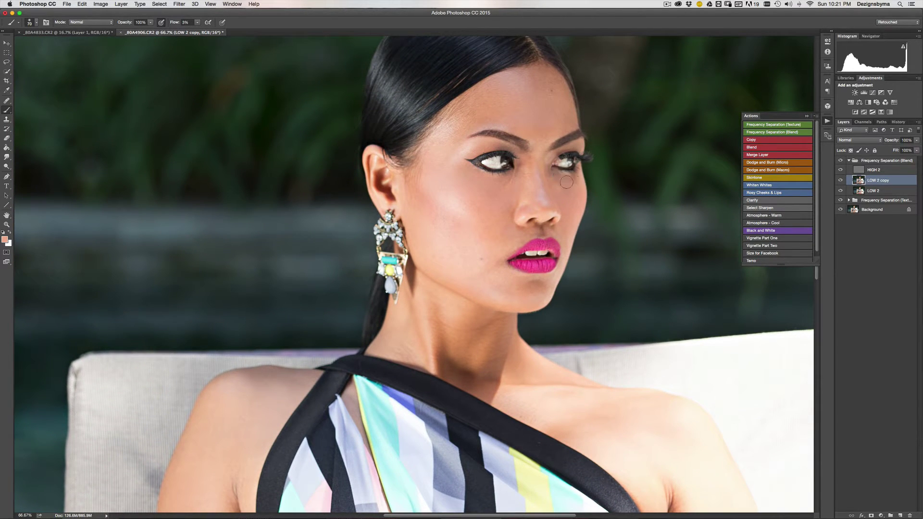
alt+click(449, 196)
key(bracketright)
Even out the tones on the chin and along the lower jaw, adapting the brush size to each area.
key(bracketright)
key(bracketright)
key(bracketright)
alt+click(450, 248)
mouse_move(431, 233)
mouse_down()
mouse_move(492, 273)
mouse_move(483, 241)
mouse_up()
alt+click(491, 226)
Blend the skin tone beneath the far eye with a smaller brush.
key(bracketleft)
key(bracketleft)
key(bracketleft)
key(bracketleft)
key(bracketleft)
alt+click(560, 185)
key(bracketright)
key(bracketright)
Blend the tones on the far cheek, around both upper eyelids and along the nose with a small brush.
key(bracketleft)
key(bracketleft)
key(bracketleft)
key(bracketleft)
Blend the skin tone on the cheek beside the ear with a larger brush.
key(bracketright)
key(bracketright)
key(bracketright)
key(bracketright)
key(bracketright)
alt+click(525, 286)
alt+click(514, 281)
key([)
key([)
key([)
key([)
key(])
key(])
key(])
alt+click(540, 298)
mouse_move(515, 307)
mouse_down()
mouse_move(486, 297)
mouse_move(503, 299)
mouse_move(488, 277)
mouse_move(494, 289)
mouse_up()
alt+click(569, 193)
key(bracketleft)
key(bracketleft)
alt+click(474, 153)
alt+click(488, 147)
key([)
alt+click(561, 145)
alt+click(535, 157)
alt+click(518, 179)
key(bracketright)
key(bracketright)
key(bracketright)
alt+click(407, 196)
Compare the retouch with the LOW 2 copy layer hidden, and with only the Background layer visible, restoring all layers.
key(super+minus)
key(super+minus)
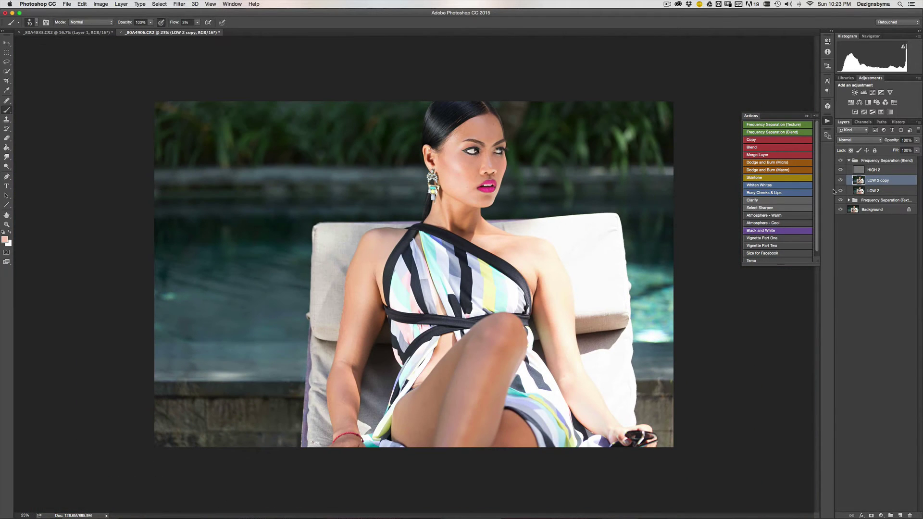
click(841, 180)
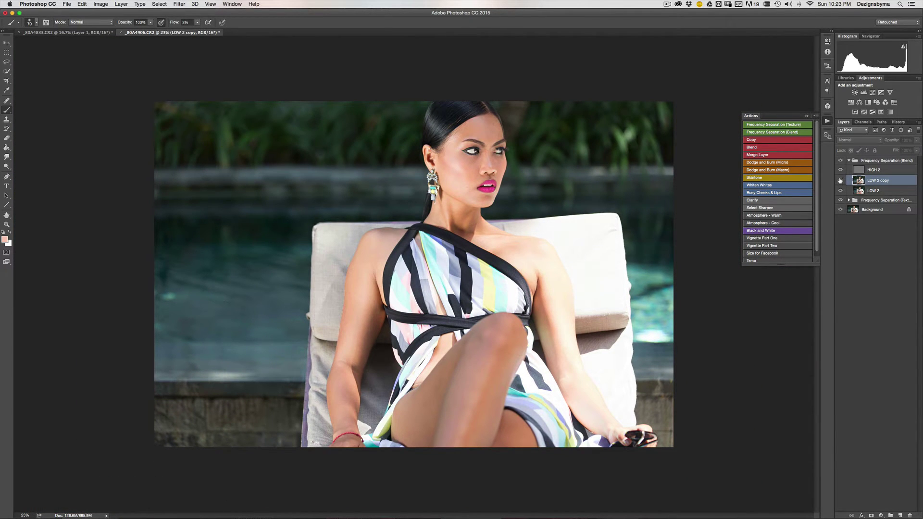
click(840, 181)
alt+click(840, 211)
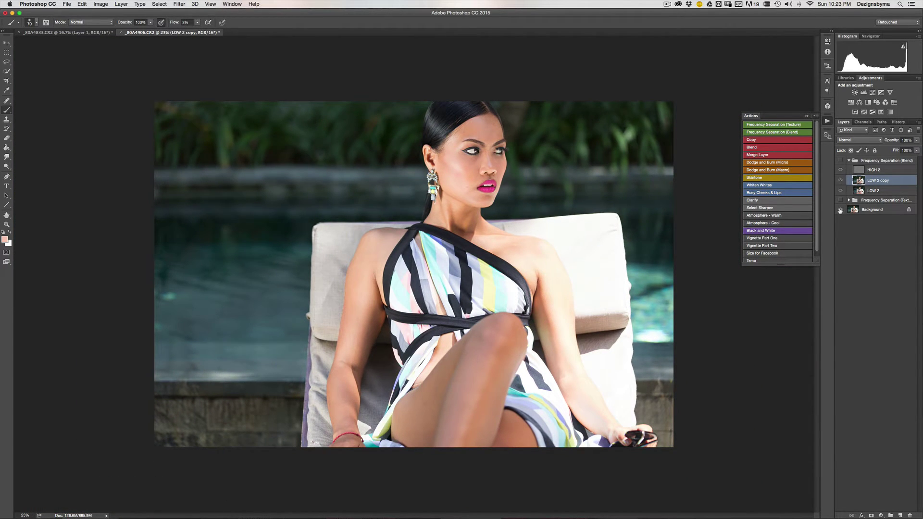
alt+click(841, 210)
Lasso the far side of the forehead above the eyebrow on LOW 2 copy and run the Copy action on it.
key(super+equal)
key(super+equal)
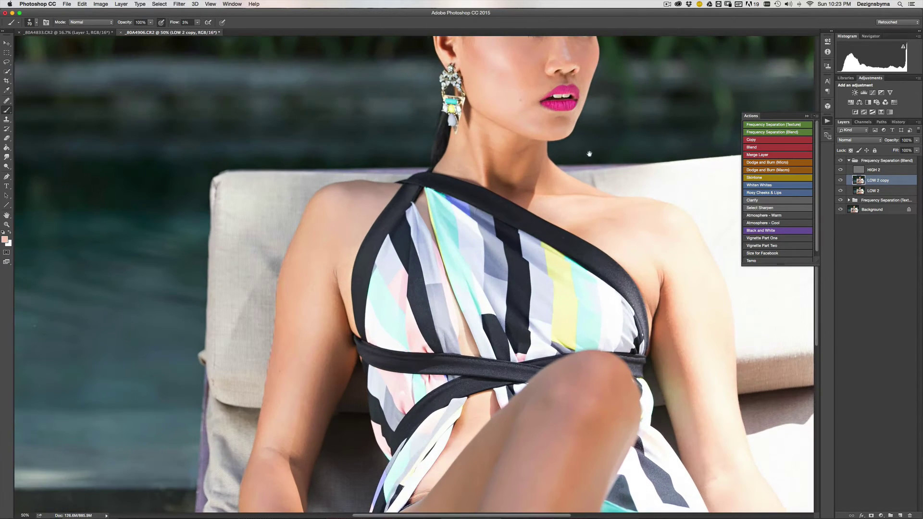
key(super+equal)
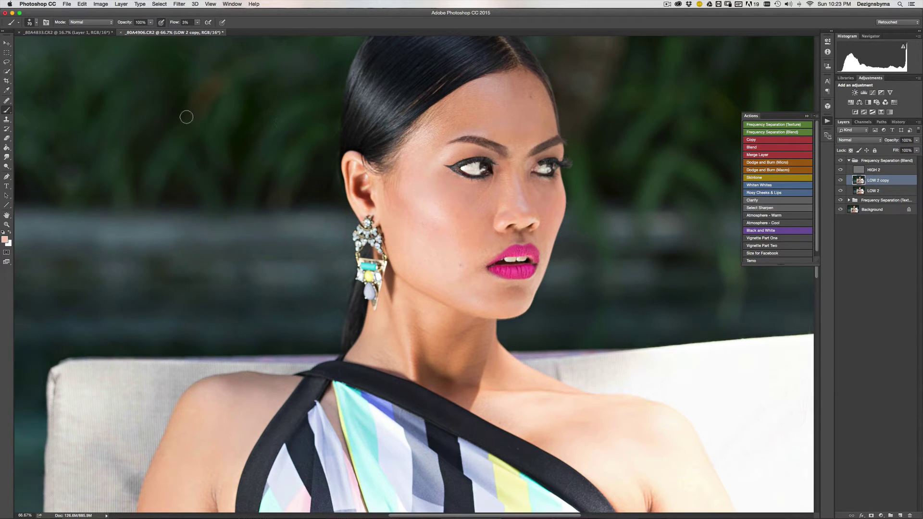
click(7, 62)
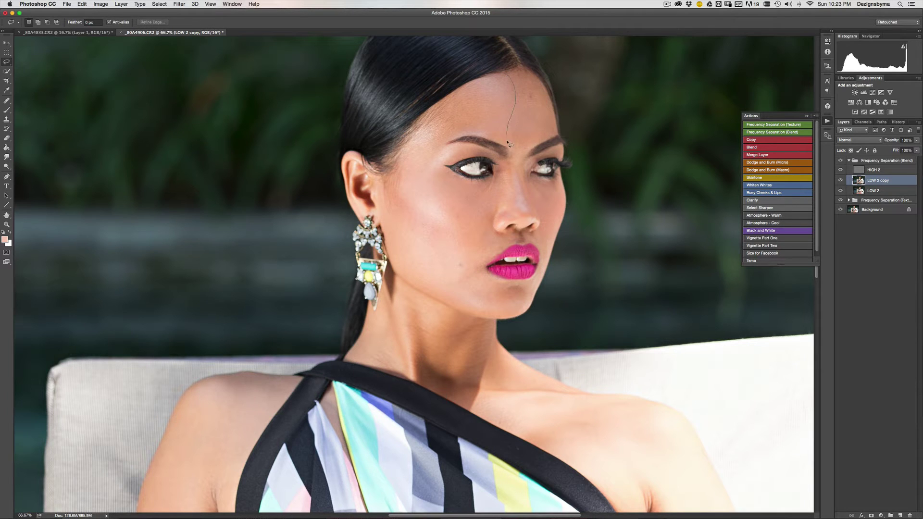
mouse_move(524, 151)
mouse_down()
mouse_move(558, 136)
mouse_move(557, 118)
mouse_move(534, 76)
mouse_move(511, 74)
mouse_up()
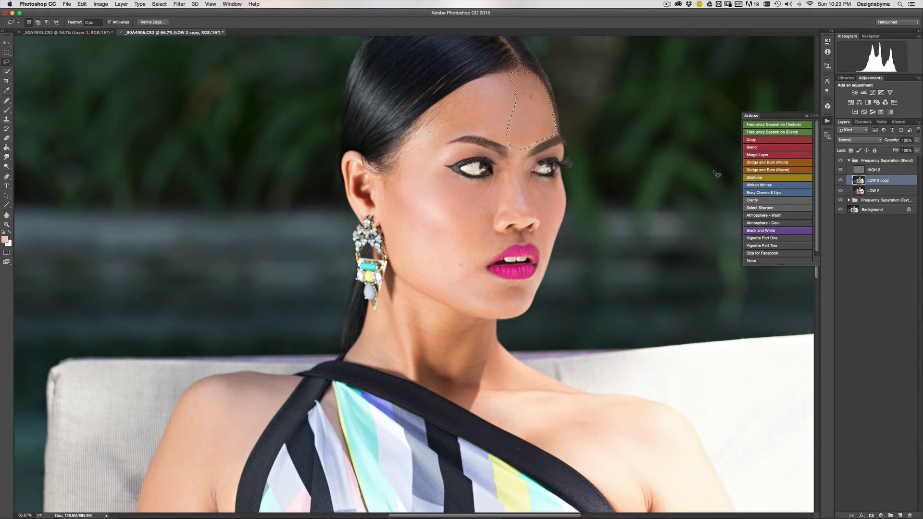
click(762, 140)
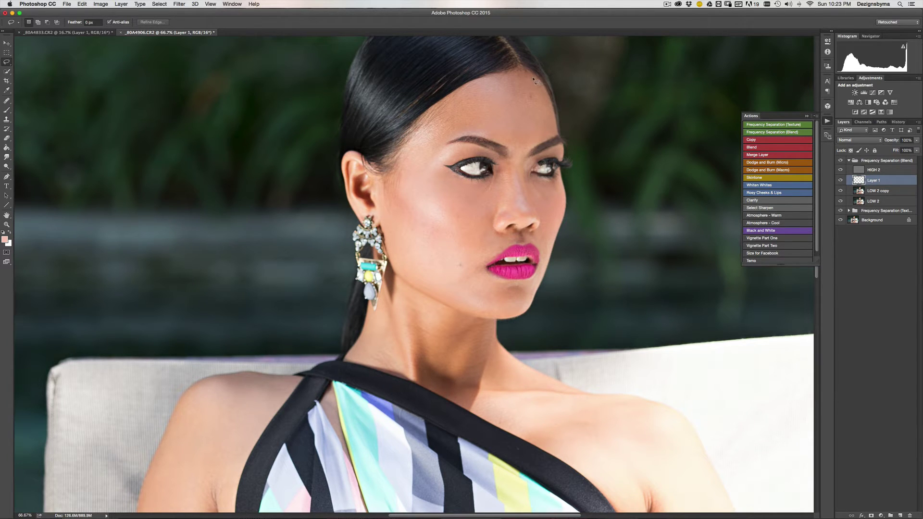
Run the Blend action on the copied forehead patch with a Gaussian Blur radius of 20.4 pixels.
click(755, 162)
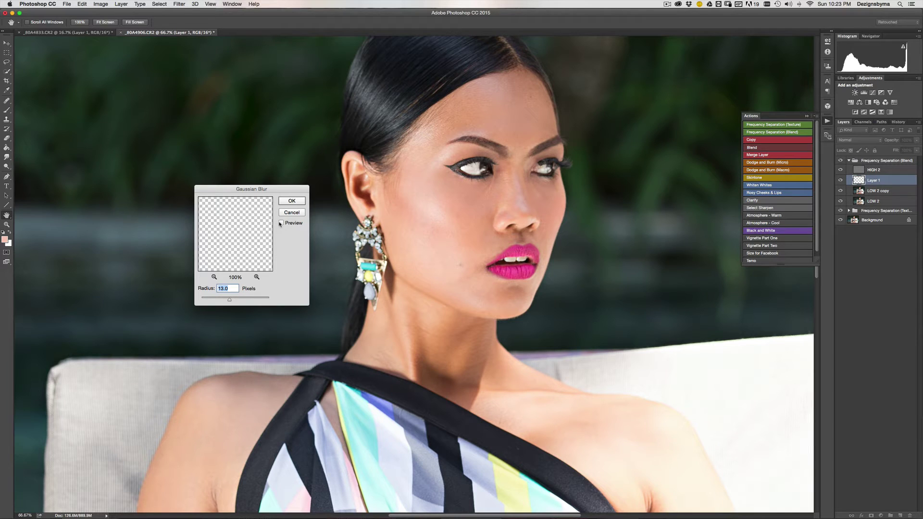
drag(230, 300, 240, 300)
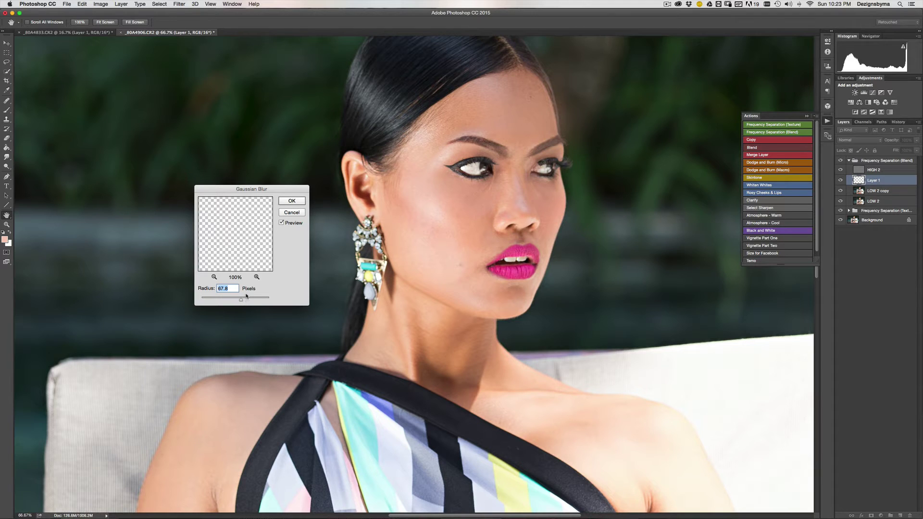
drag(231, 301, 229, 302)
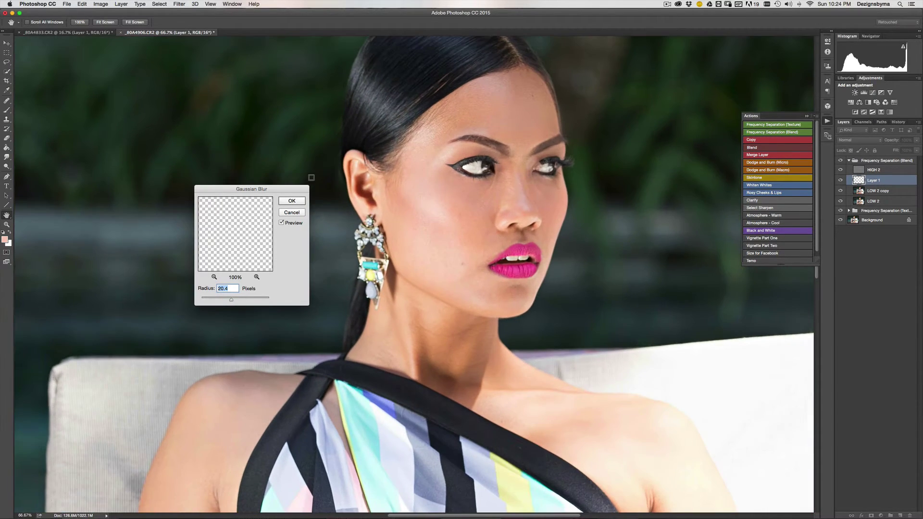
click(291, 201)
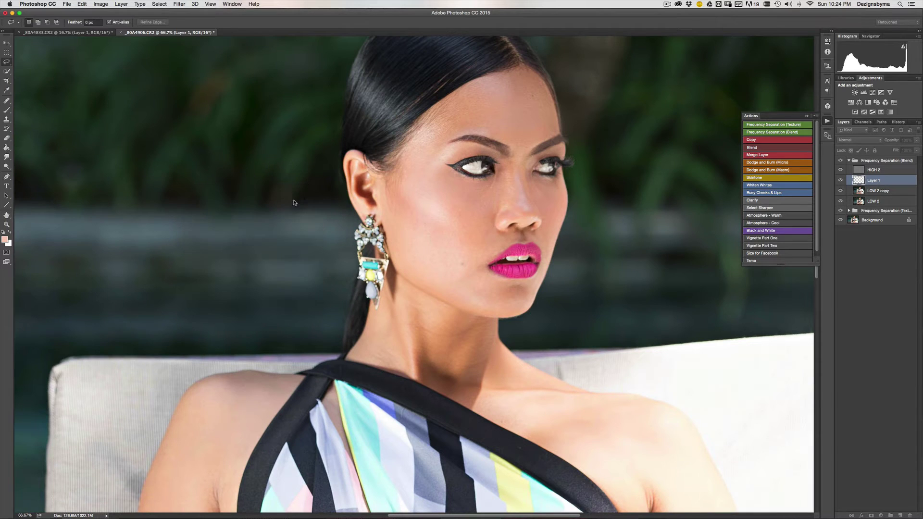
Erase the blurred forehead patch's spill along the hairline with the Eraser, adjusting the brush size to fit.
click(7, 138)
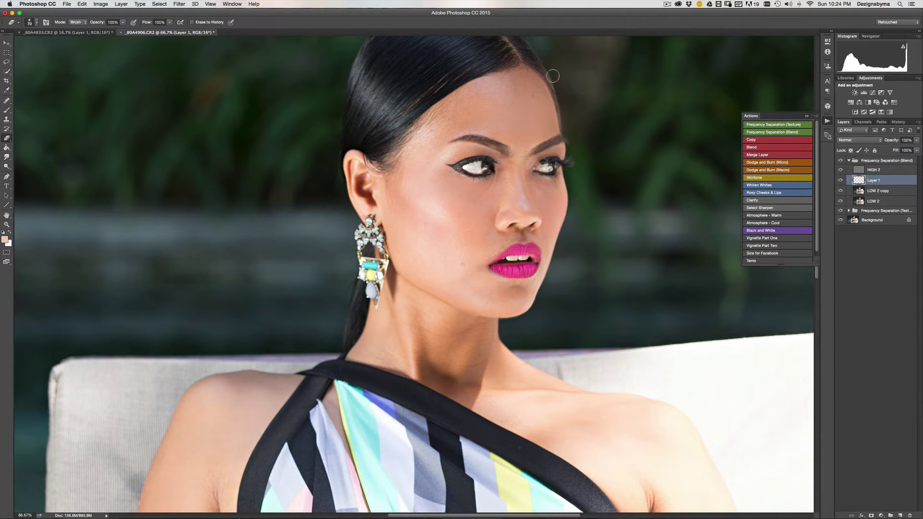
key(bracketright)
key(bracketright)
key(bracketleft)
key(bracketleft)
key(bracketleft)
key(bracketright)
key(bracketright)
key(bracketright)
key(bracketright)
key(bracketright)
key(bracketleft)
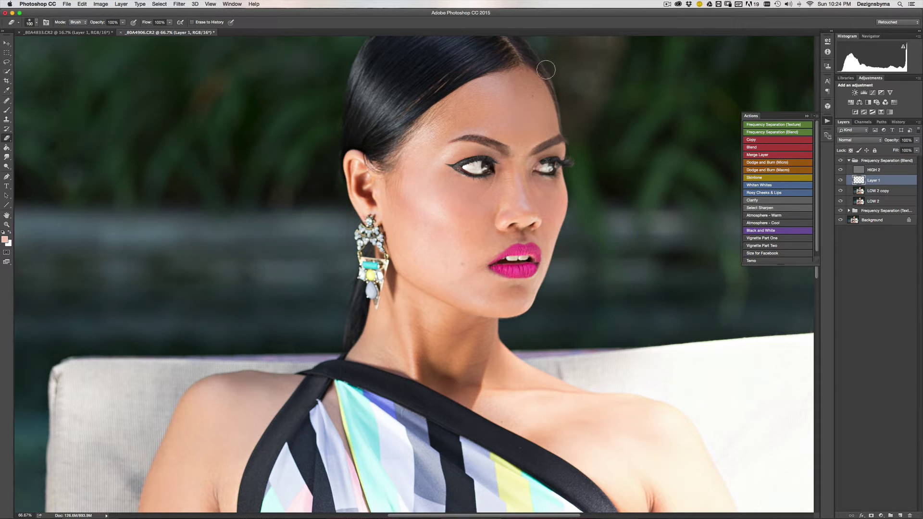
drag(513, 32, 493, 30)
key(bracketleft)
key(bracketleft)
key(bracketleft)
key(bracketleft)
key(bracketleft)
key(bracketleft)
Compare the forehead with the Layer 1 patch hidden and shown, and merge the patch into LOW 2 copy.
click(840, 180)
click(840, 180)
key(bracketright)
key(bracketleft)
click(840, 180)
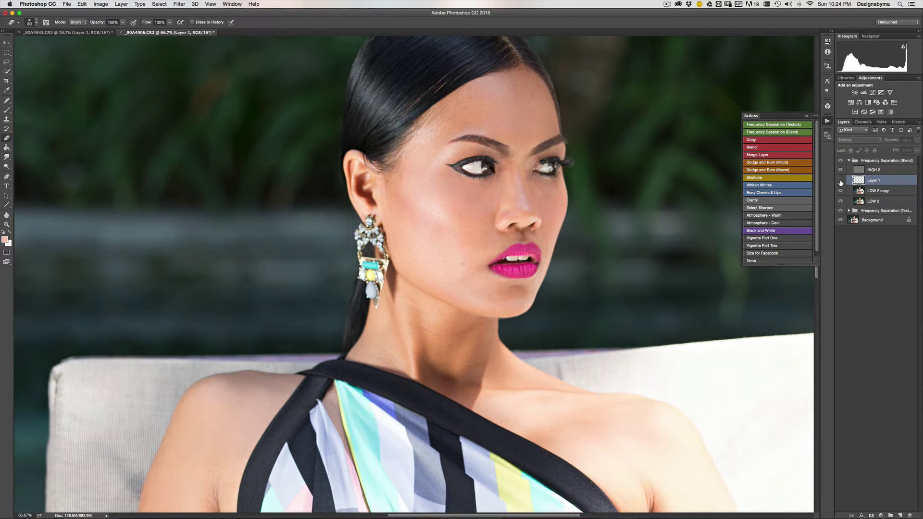
click(841, 180)
key(super+minus)
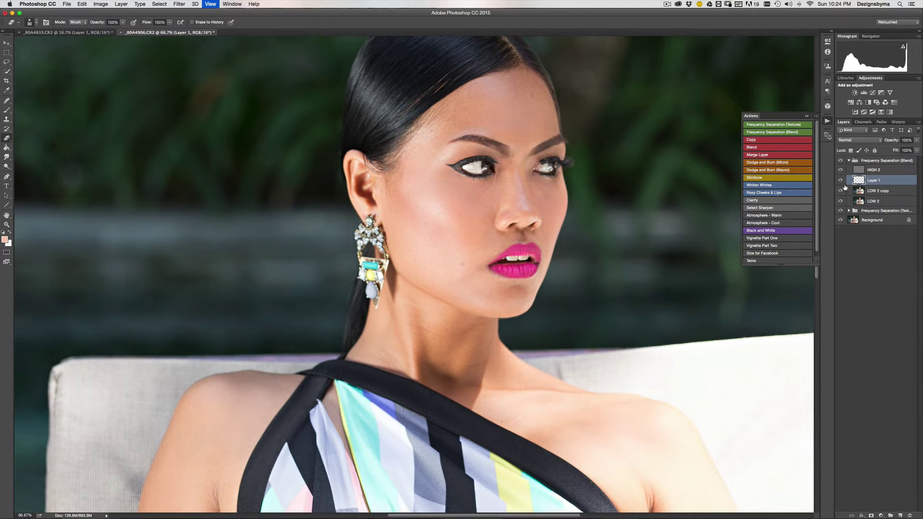
key(super+plus)
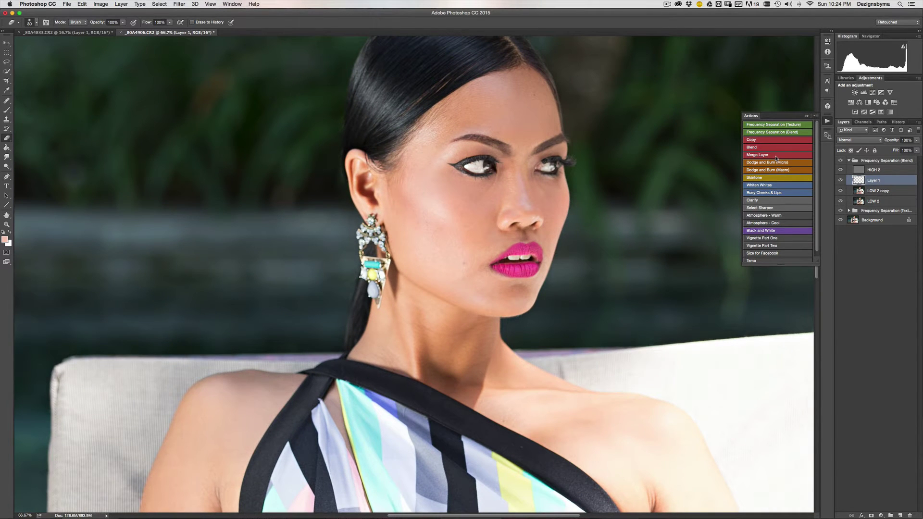
key(Delete)
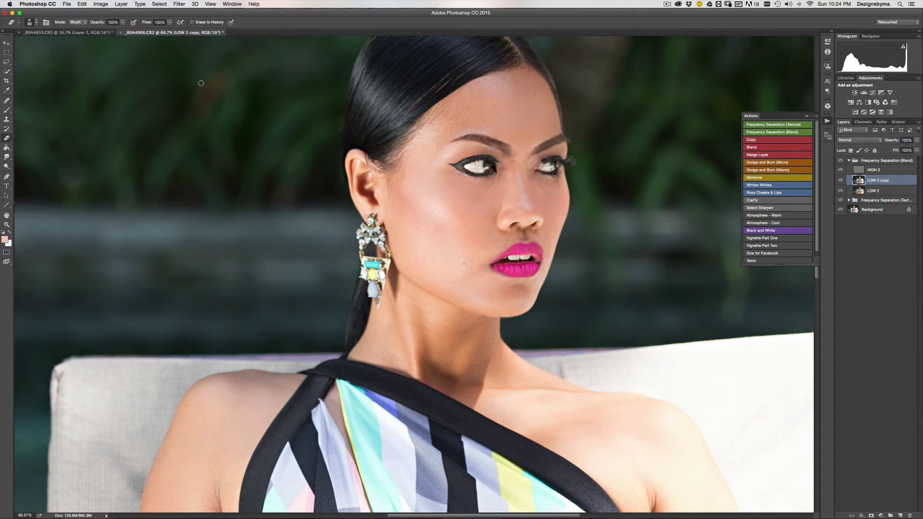
Lasso the upper middle of the forehead below the hair parting on LOW 2 copy and run the Copy action on it.
click(6, 61)
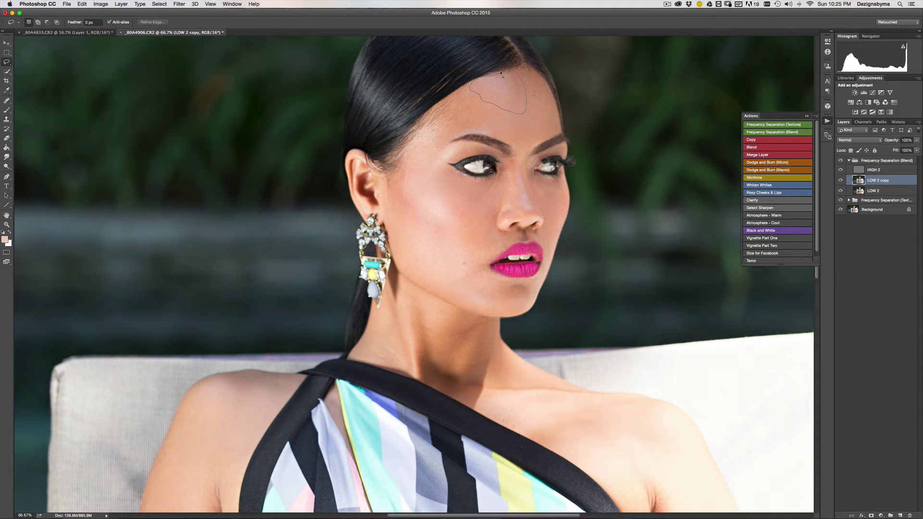
drag(502, 73, 500, 73)
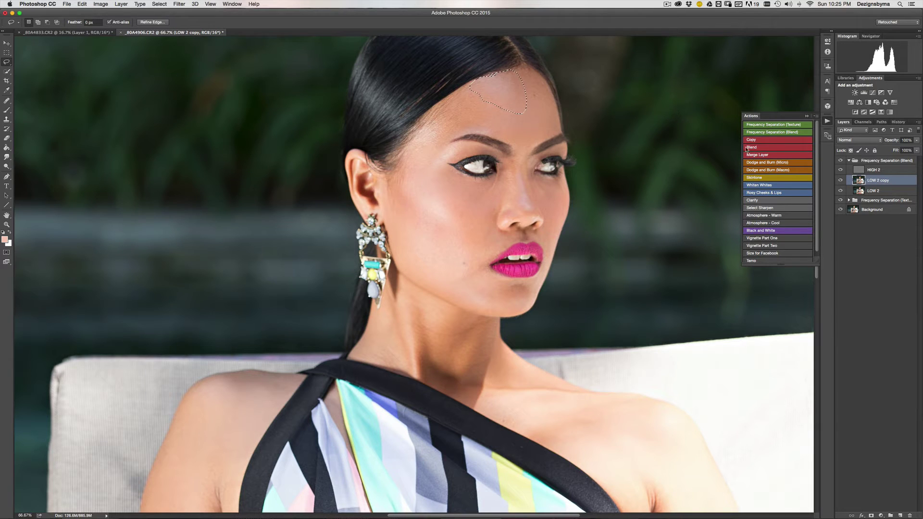
click(770, 142)
Set the copied forehead patch to Screen blend mode and run the Blend action with a Gaussian Blur radius of 27.5 pixels.
click(854, 144)
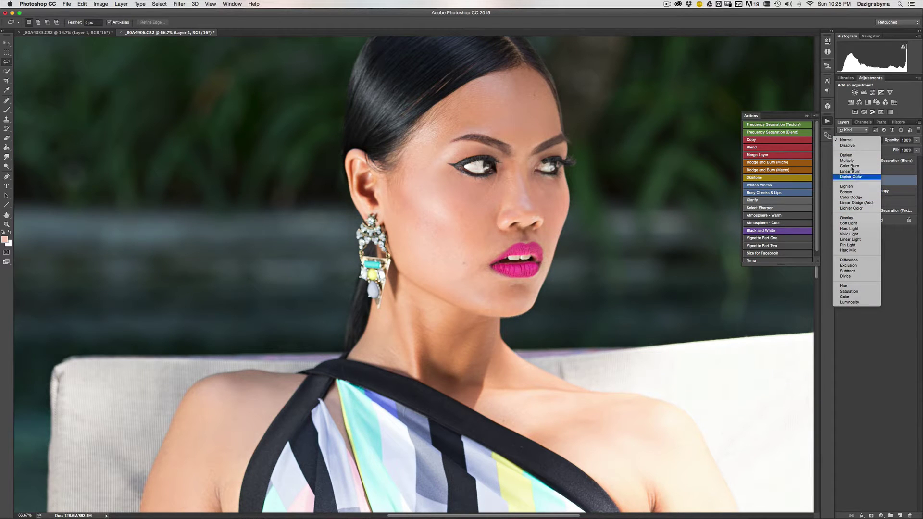
click(861, 192)
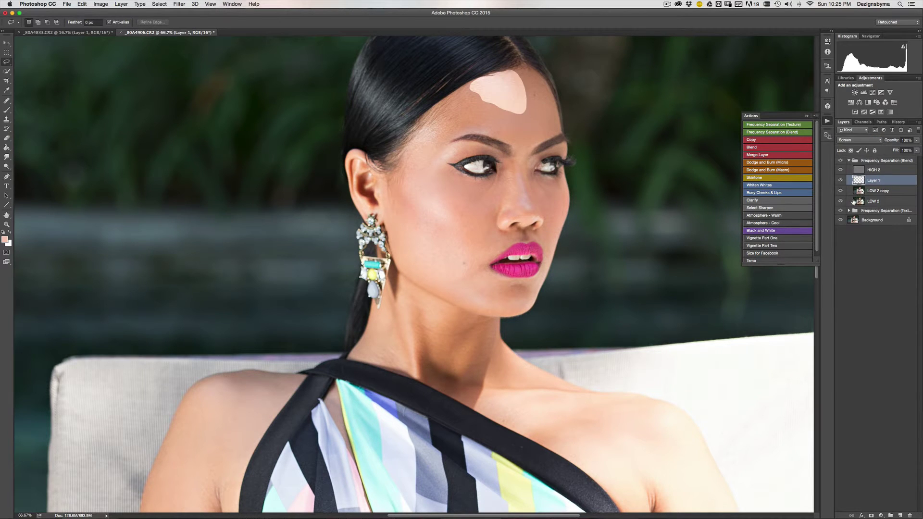
click(771, 147)
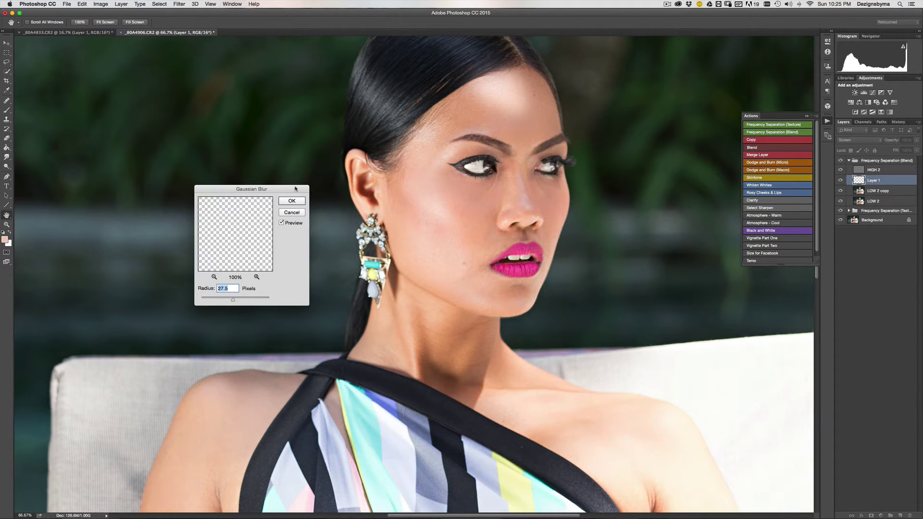
click(289, 202)
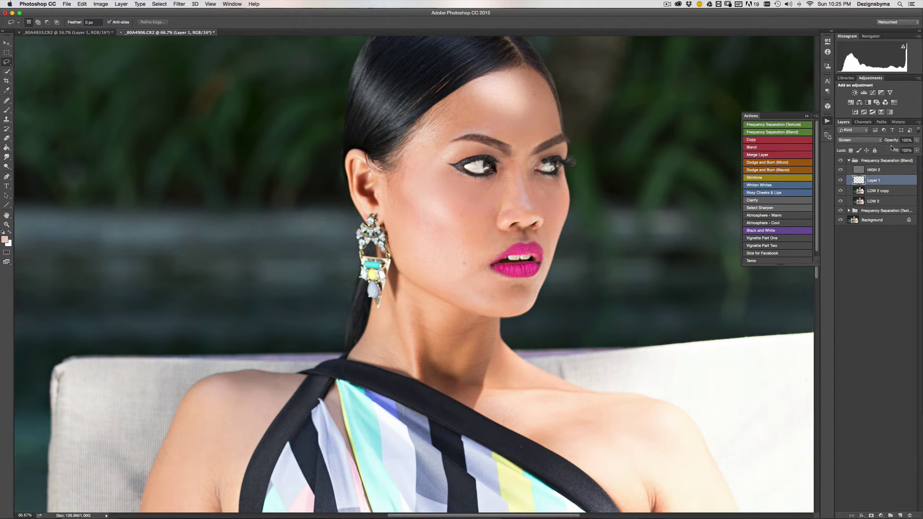
Reduce the Screen highlight layer's Fill to 29%.
drag(895, 153, 894, 153)
text(30)
key(Return)
drag(895, 152, 896, 151)
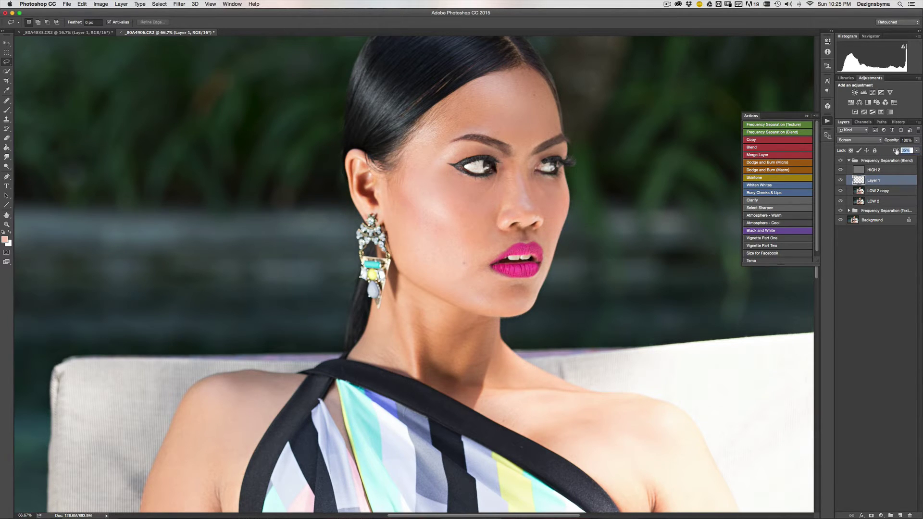
key(Return)
Compare the forehead with the Screen highlight layer hidden and shown at a wider view.
key(super+minus)
key(super+minus)
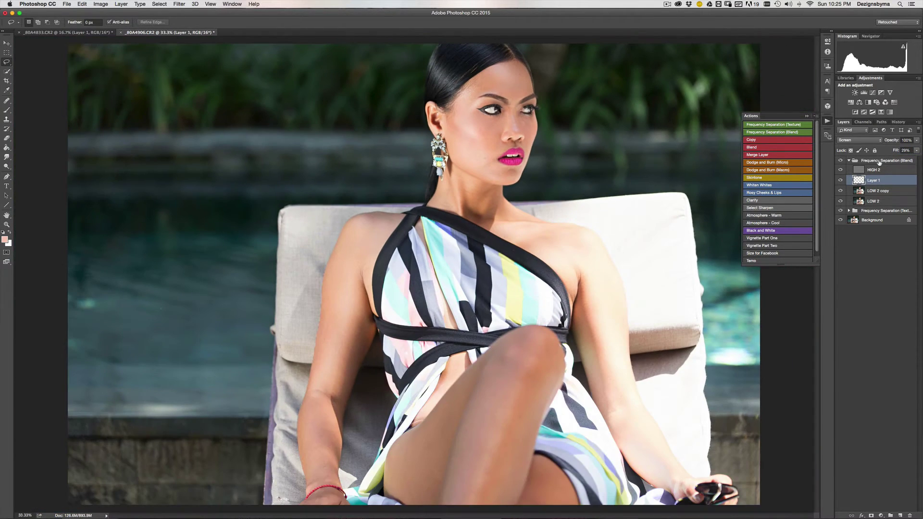
key(super+plus)
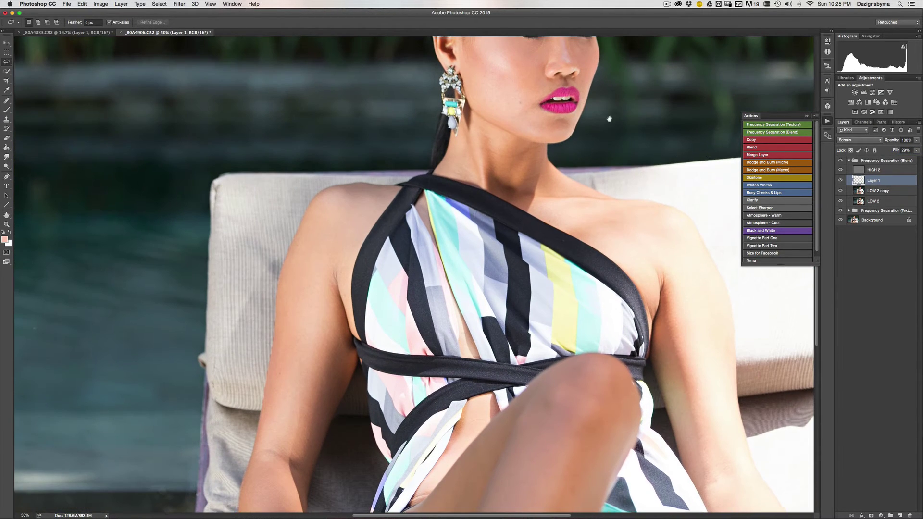
drag(609, 118, 589, 202)
click(841, 180)
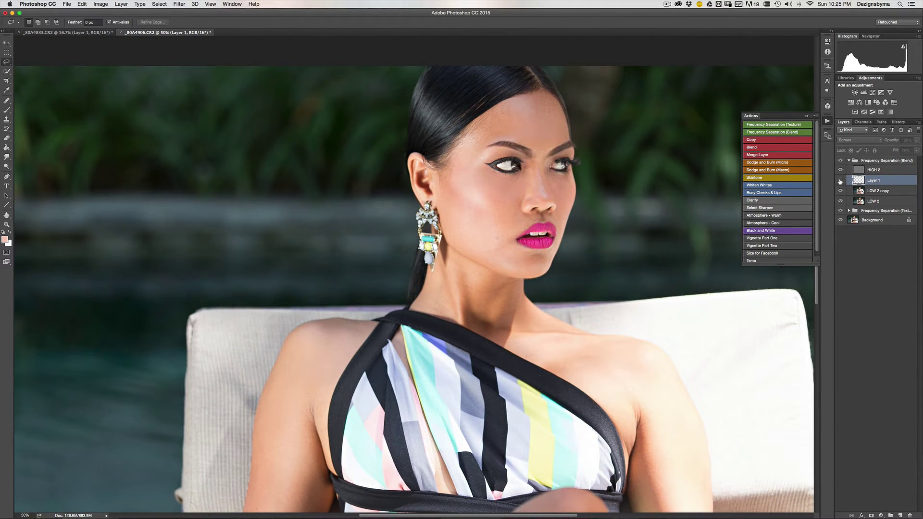
click(841, 180)
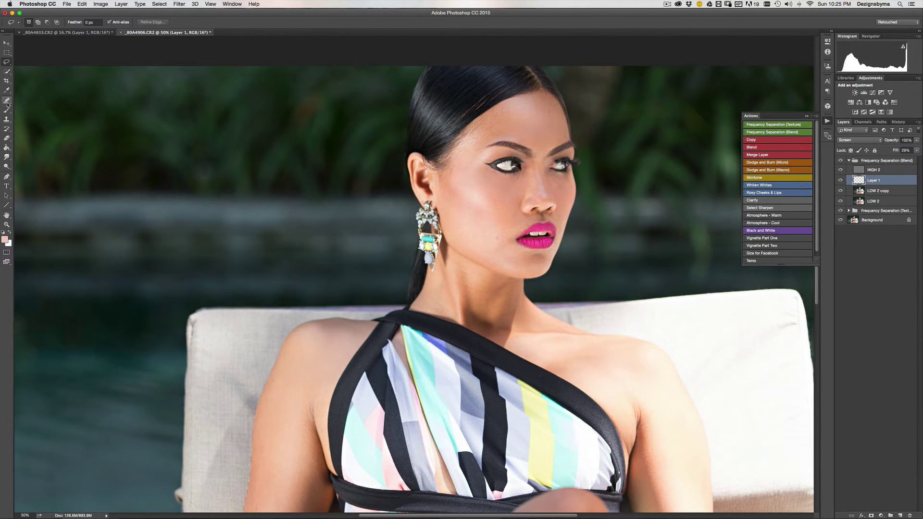
Erase the forehead highlight's spill over the hairline with the Eraser, adjusting the brush size to fit.
click(7, 138)
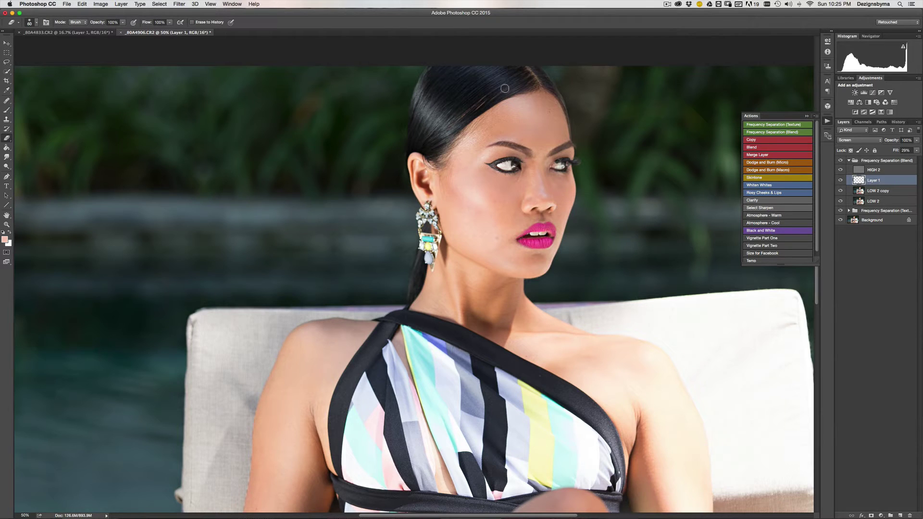
key(bracketright)
key(bracketright)
key(bracketright)
key(bracketright)
key(bracketright)
key(bracketright)
key(bracketleft)
key(bracketleft)
key(bracketleft)
Merge the forehead highlight into LOW 2 copy and compare the image with LOW 2 copy hidden and shown.
click(783, 163)
click(840, 181)
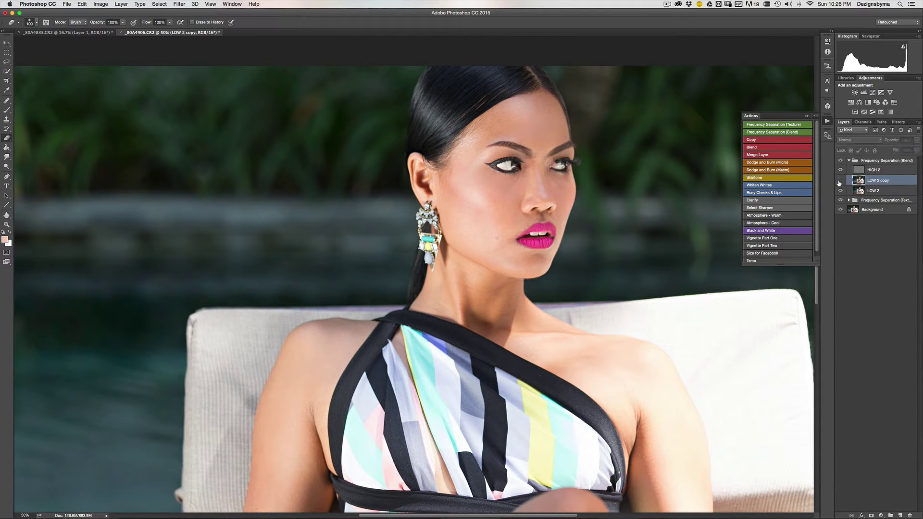
click(840, 181)
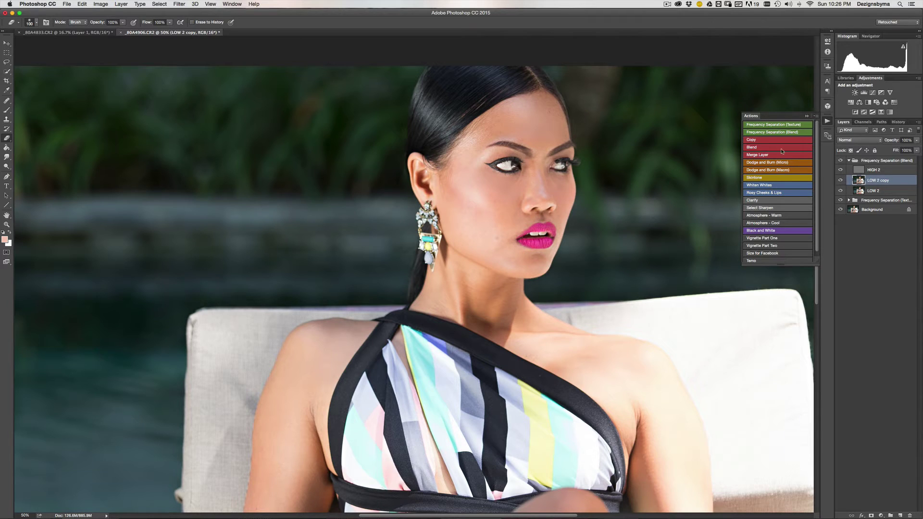
Copy a lassoed patch of forehead beside the near hairline, blend it with a 13.0-pixel Gaussian Blur, and merge it into LOW 2 copy.
click(7, 62)
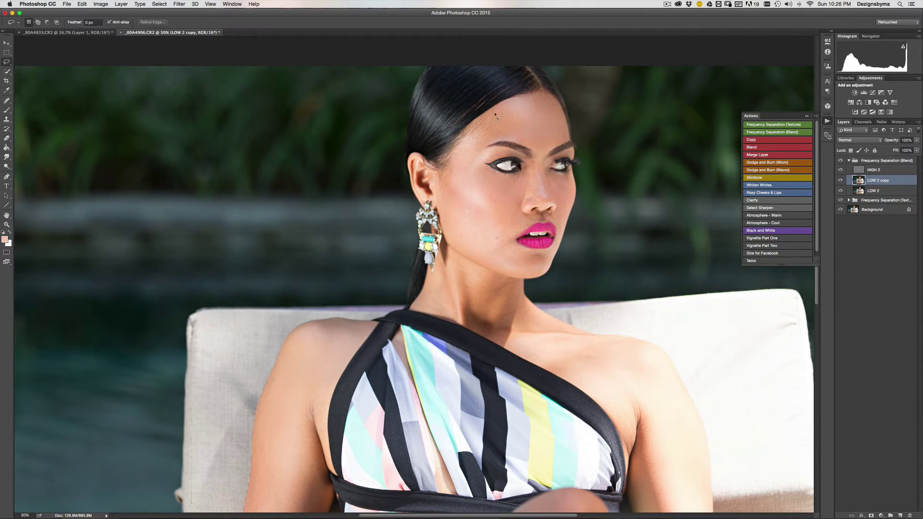
mouse_move(483, 121)
mouse_down()
mouse_move(474, 150)
mouse_move(507, 139)
mouse_move(528, 150)
mouse_move(500, 102)
mouse_up()
click(778, 155)
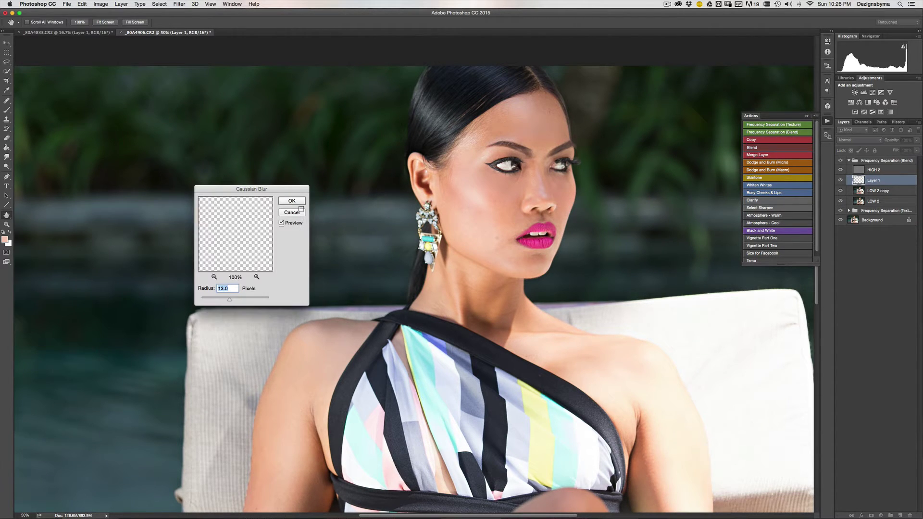
click(293, 201)
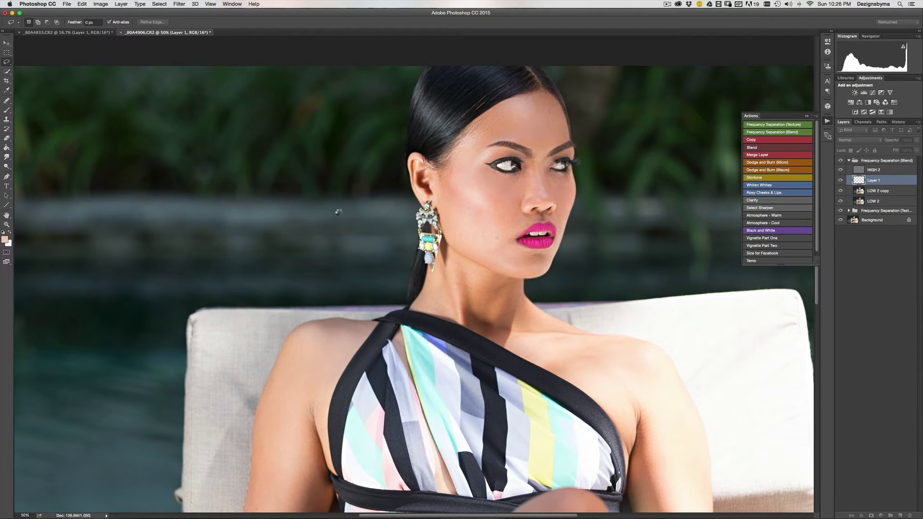
click(773, 156)
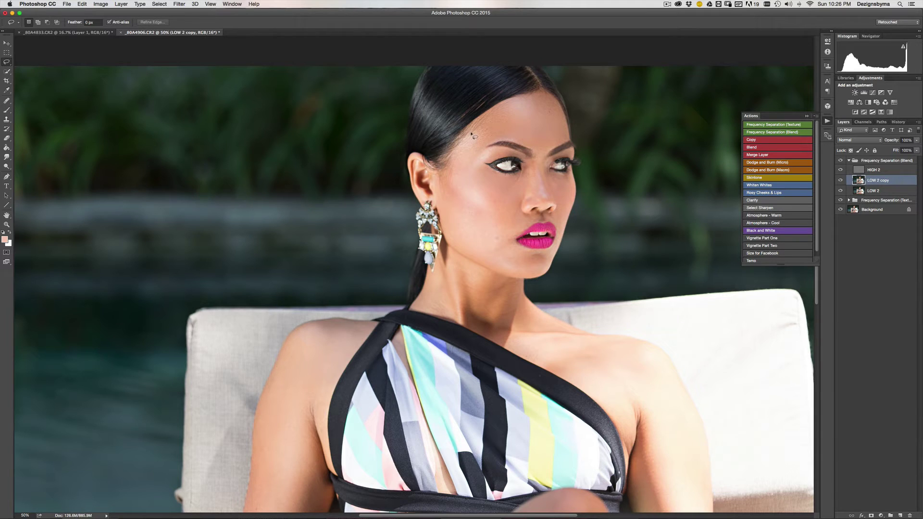
Copy a lassoed patch from the temple down to the cheekbone, blend it with a 13.0-pixel Gaussian Blur, and merge it into LOW 2 copy.
mouse_move(471, 133)
mouse_down()
mouse_move(452, 161)
mouse_move(464, 202)
mouse_up()
drag(479, 157, 481, 138)
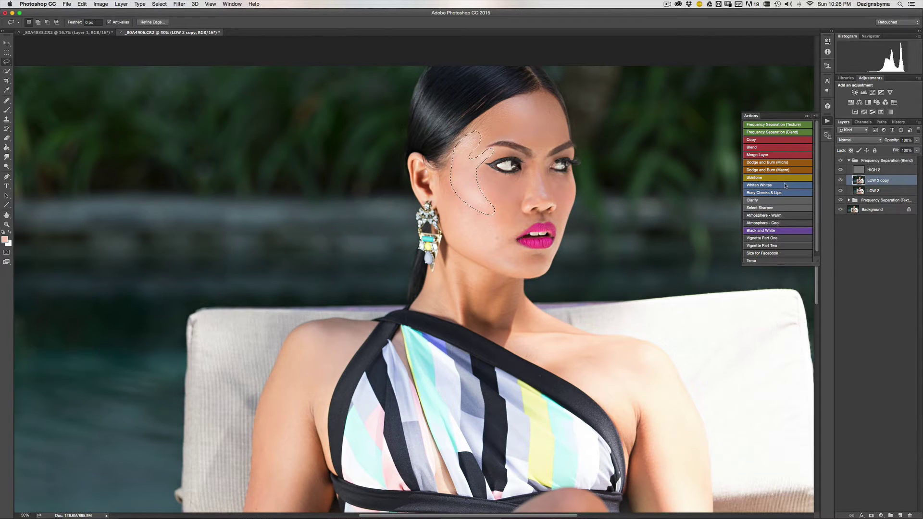
click(763, 140)
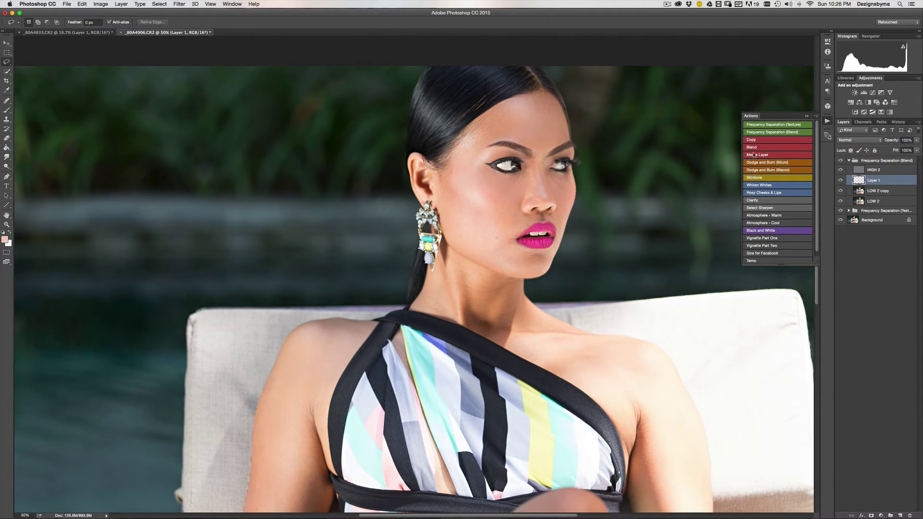
click(754, 155)
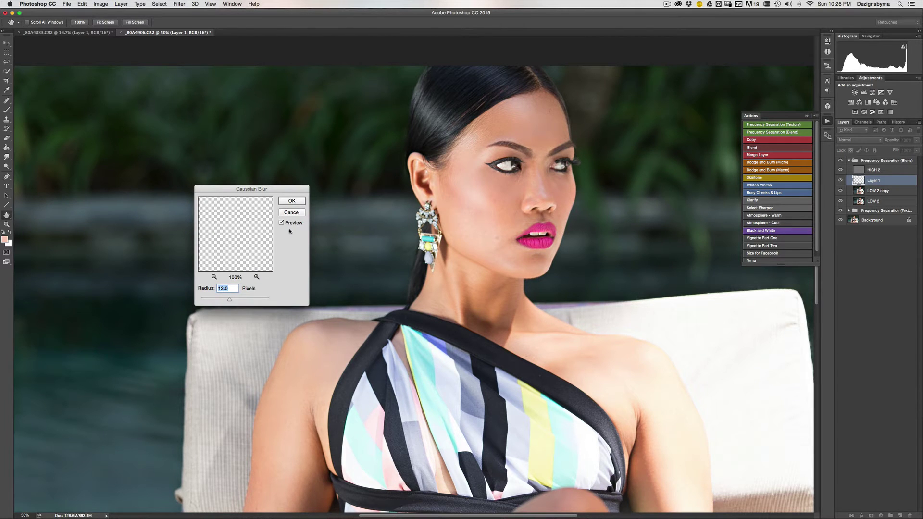
click(291, 201)
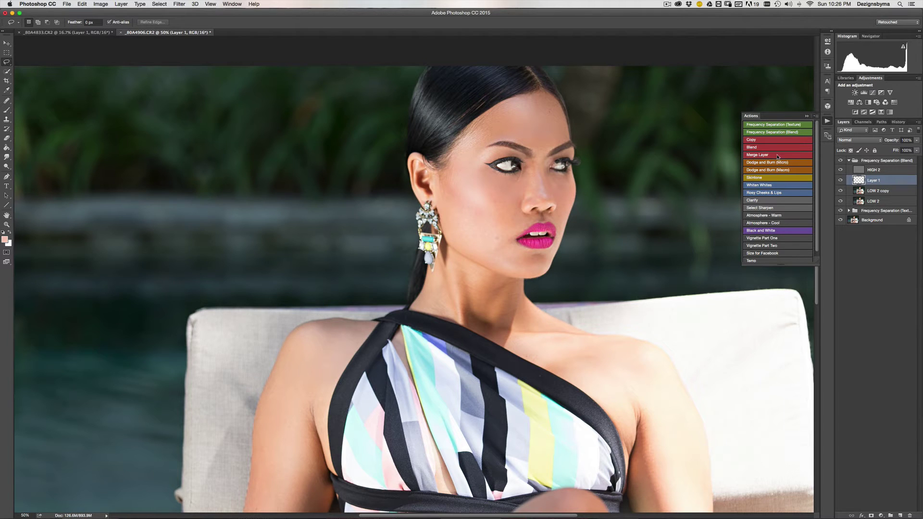
key(super+e)
Copy a lassoed patch of cheek between the near eye and nose, blend it with a 13.0-pixel Gaussian Blur, and merge it into LOW 2 copy.
key(super+minus)
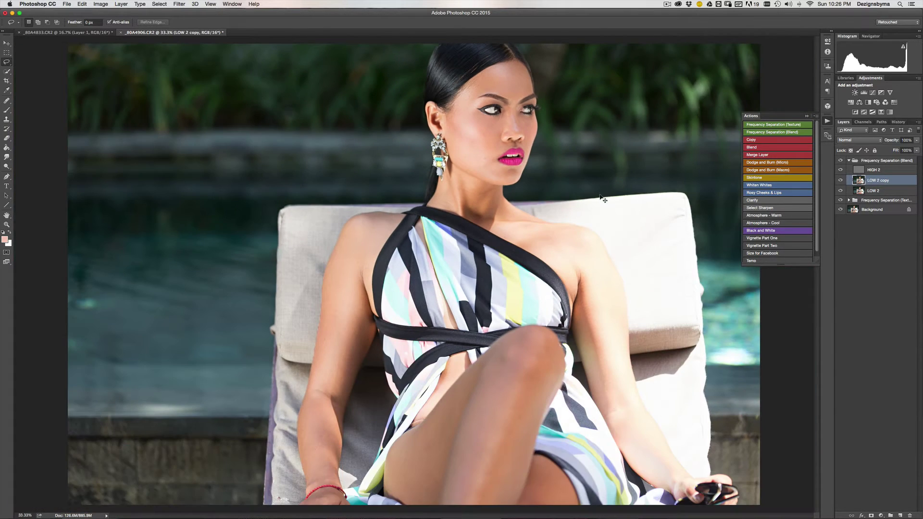
key(super+plus)
scroll(552, 127, up, 5)
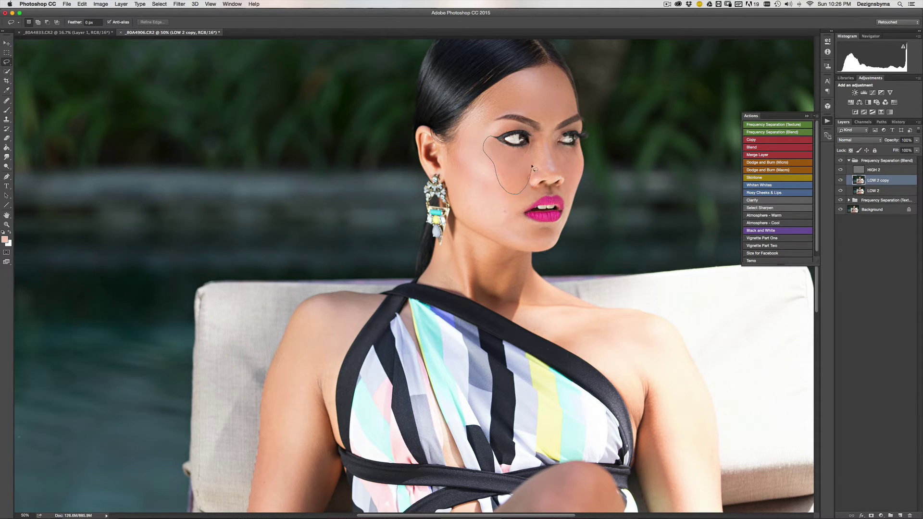
drag(515, 151, 531, 145)
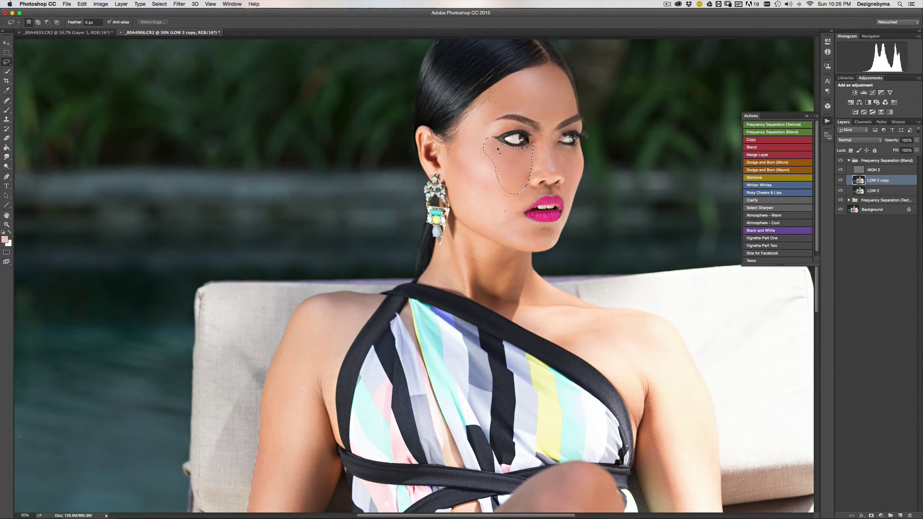
click(760, 147)
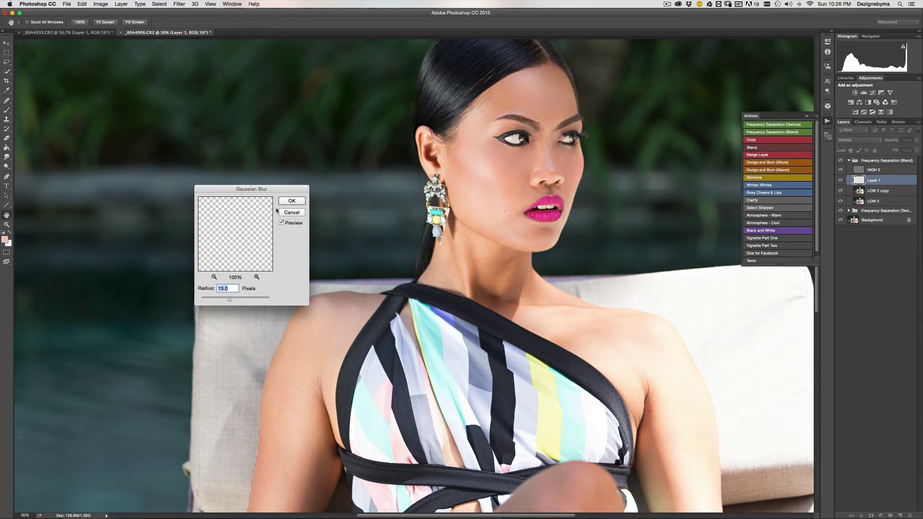
click(292, 204)
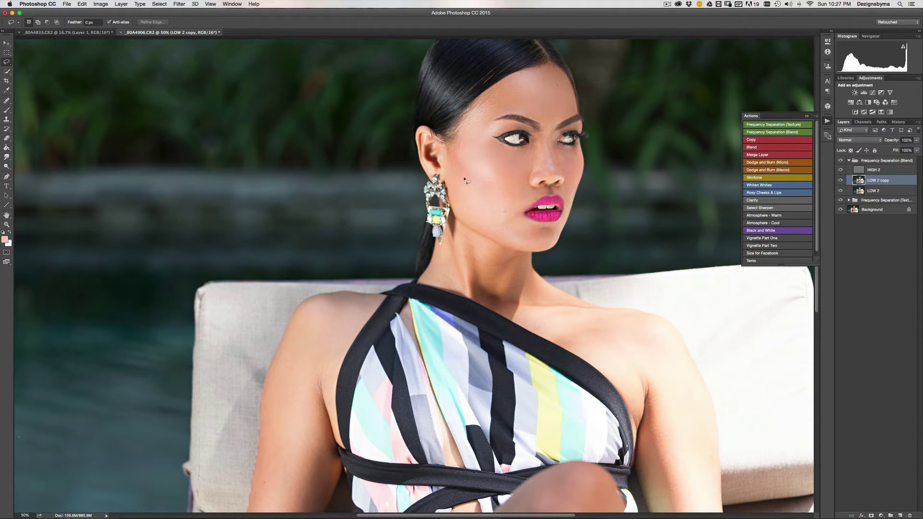
Copy a lassoed patch from the cheek down to the jaw, blend it with a 13.0-pixel Gaussian Blur, and merge it into LOW 2 copy.
mouse_move(471, 174)
mouse_down()
mouse_move(468, 211)
mouse_move(492, 238)
mouse_move(524, 250)
mouse_move(510, 192)
mouse_move(472, 163)
mouse_up()
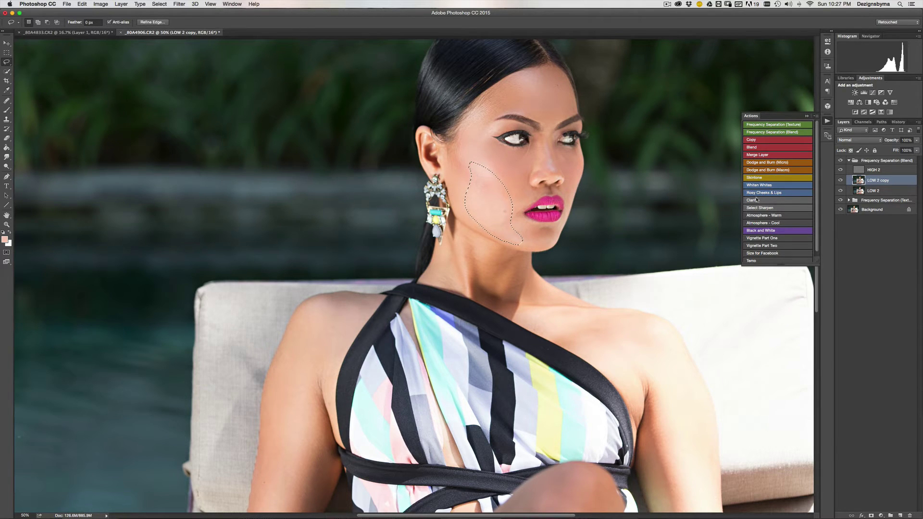
click(753, 140)
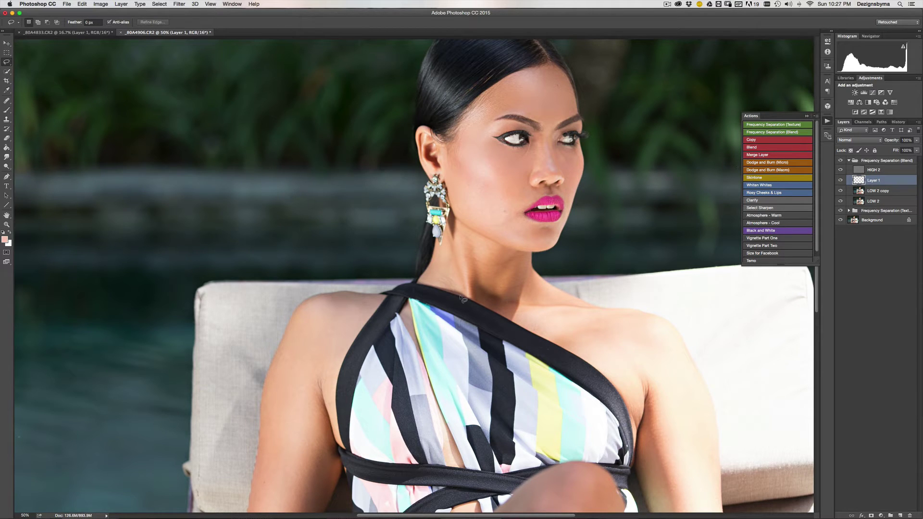
click(764, 147)
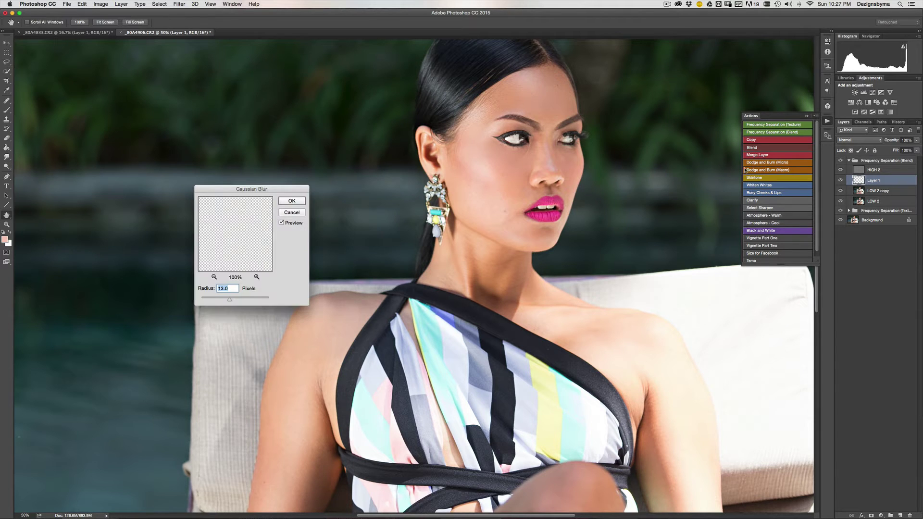
click(289, 200)
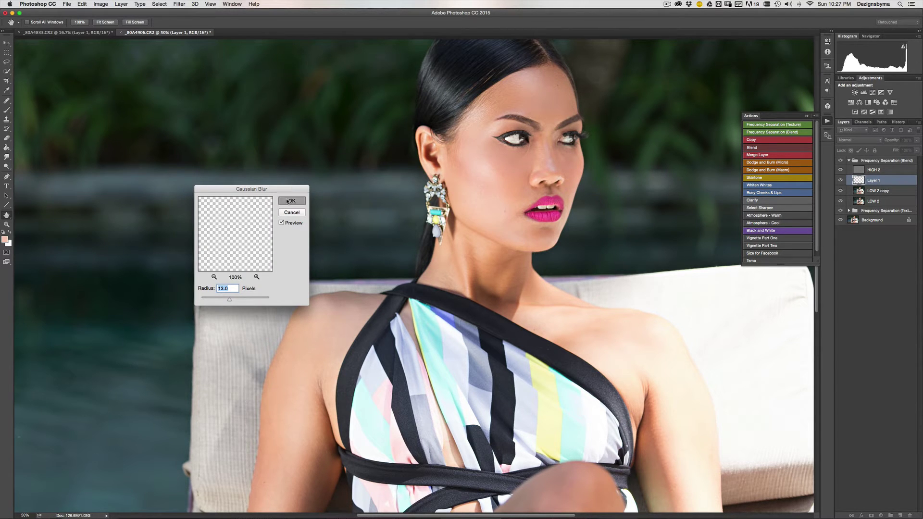
click(768, 155)
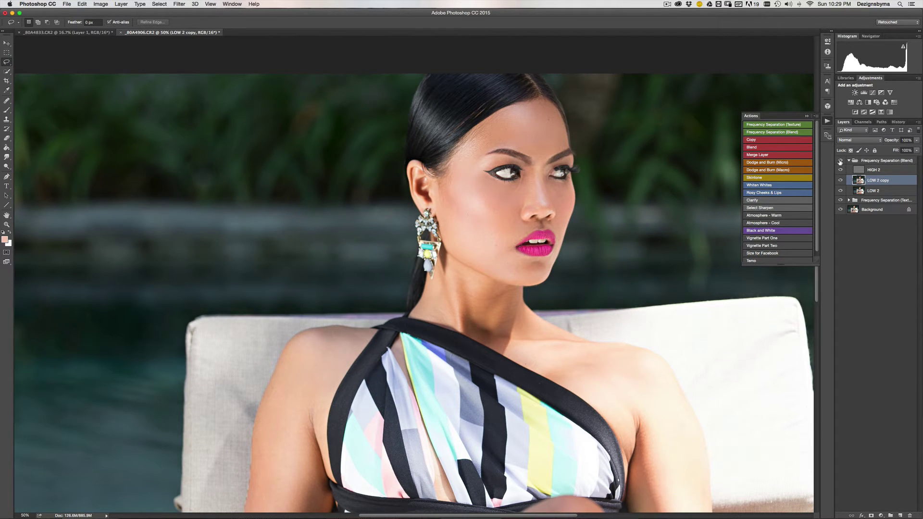
Compare the portrait with the Frequency Separation (Blend) group hidden and shown.
click(841, 161)
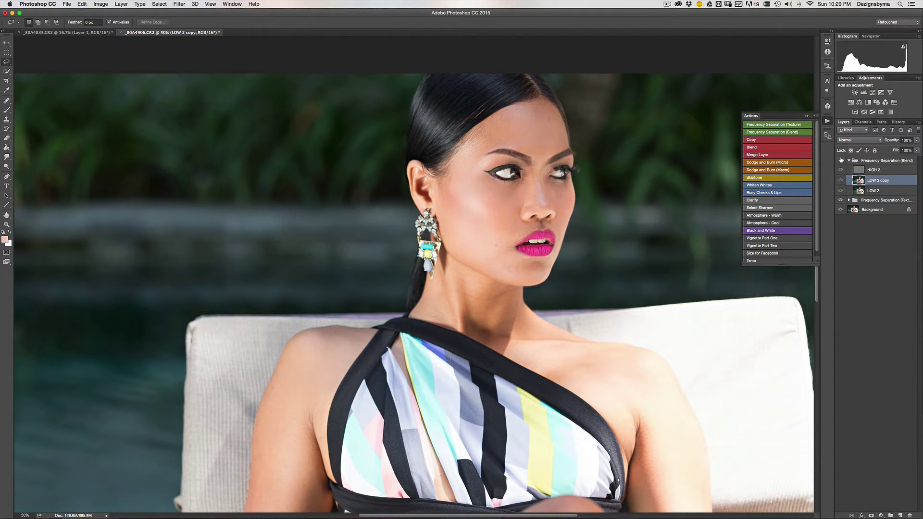
click(840, 161)
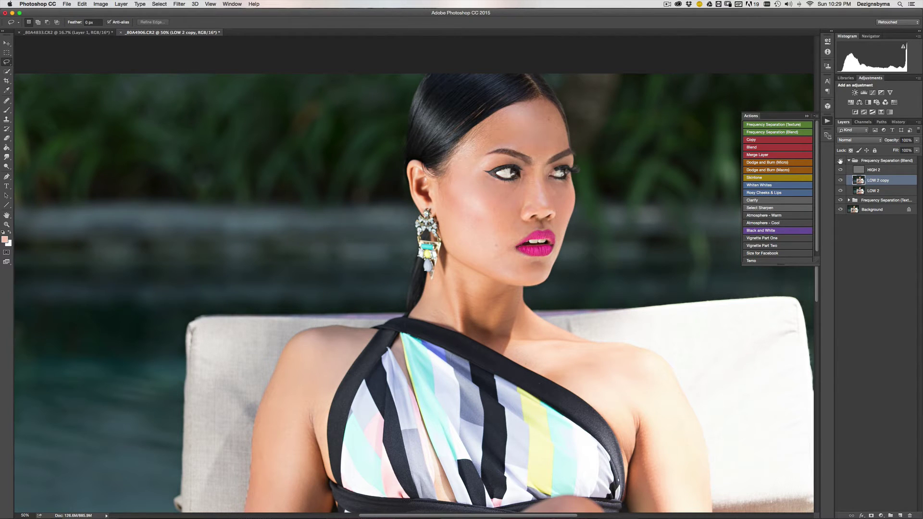
click(840, 161)
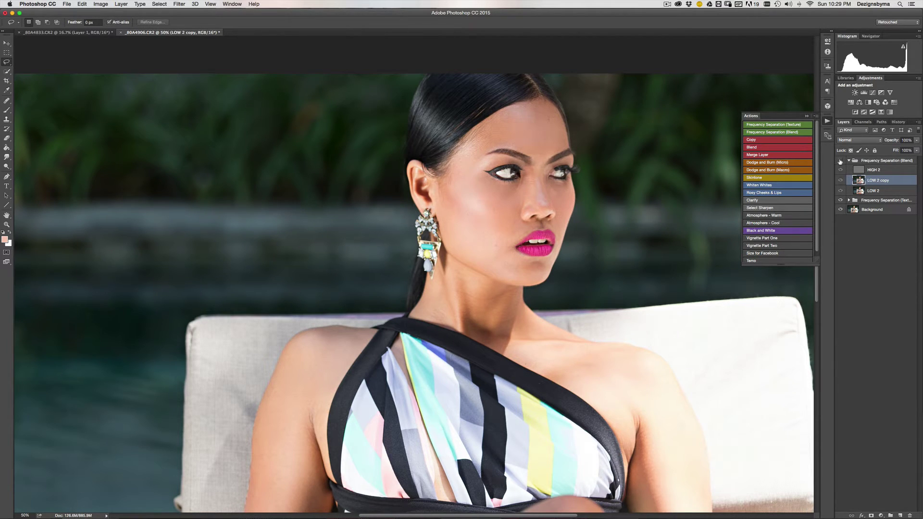
click(841, 161)
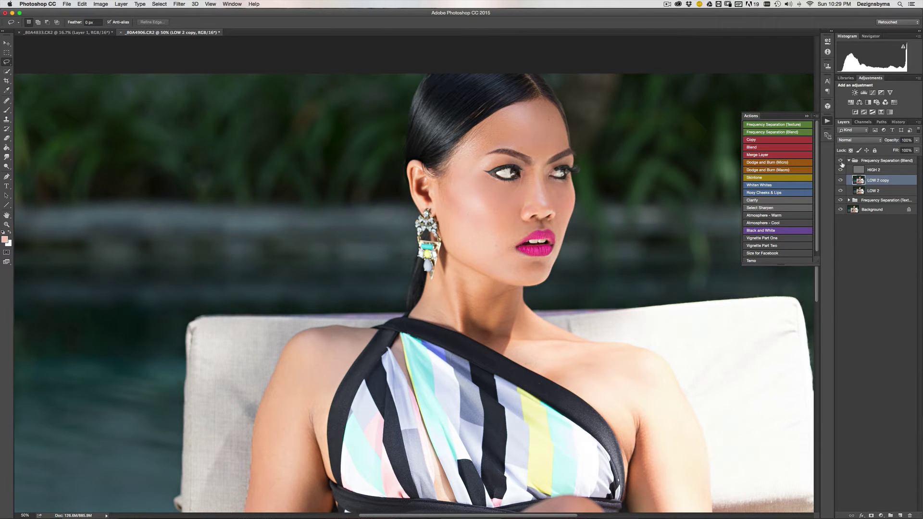
Brush sampled skin tones over the shaded neck below the jaw on LOW 2 copy to even out the shadow.
key(super+plus)
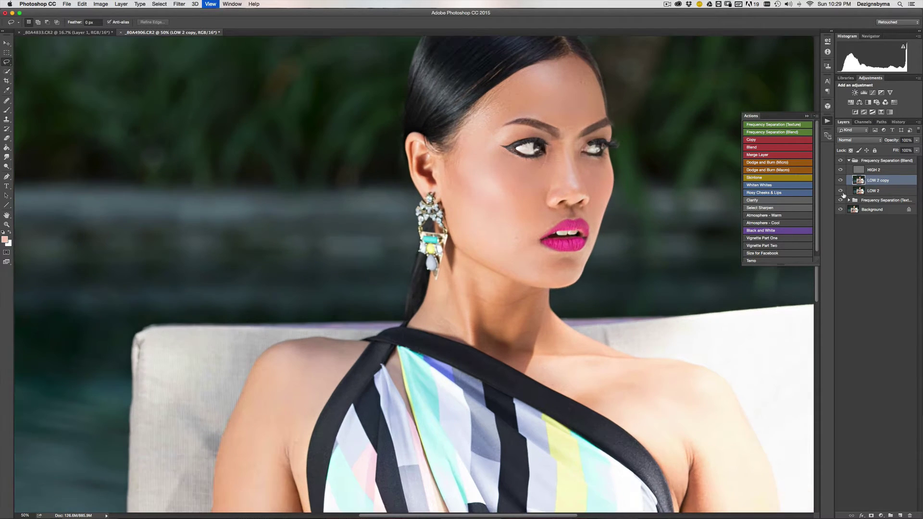
mouse_move(608, 260)
mouse_down()
mouse_move(605, 161)
mouse_move(643, 198)
mouse_up()
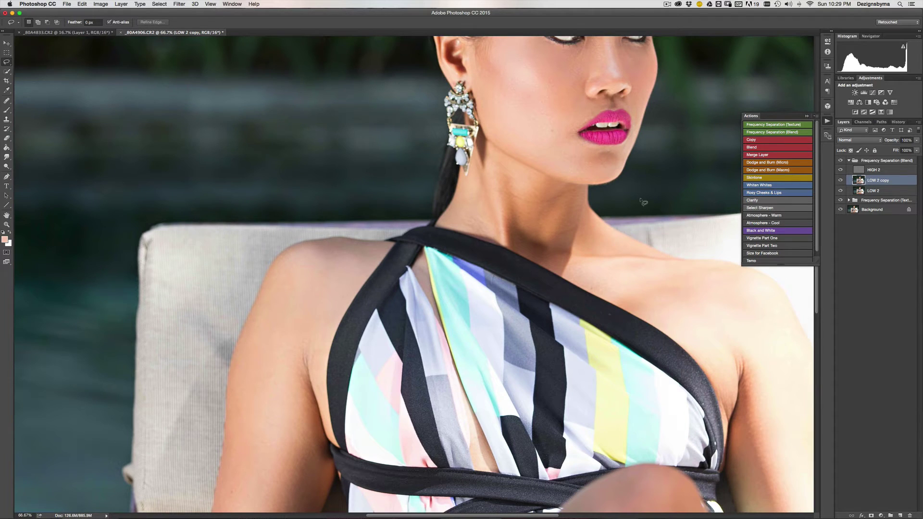
click(7, 110)
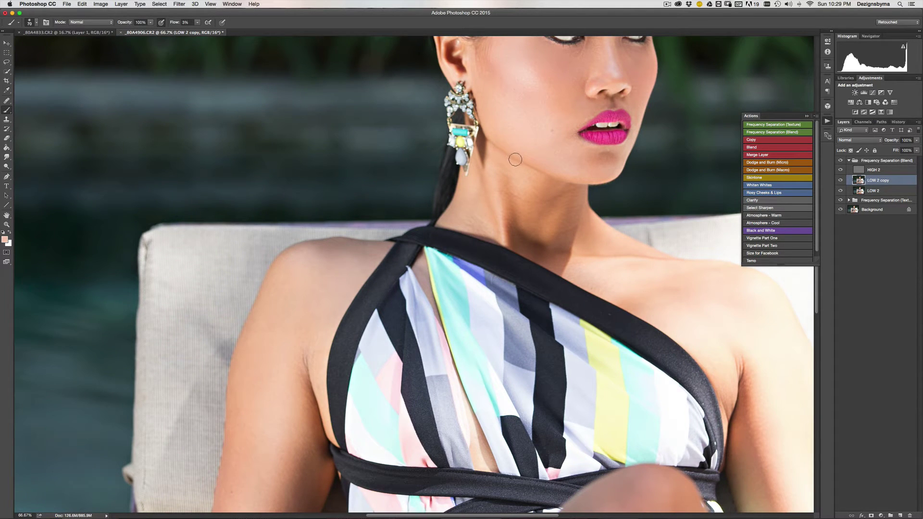
key(bracketright)
alt+click(511, 196)
key(bracketleft)
key(bracketleft)
key(bracketright)
key(bracketright)
key(bracketright)
alt+click(518, 194)
alt+click(525, 204)
alt+click(543, 206)
alt+click(568, 217)
alt+click(561, 238)
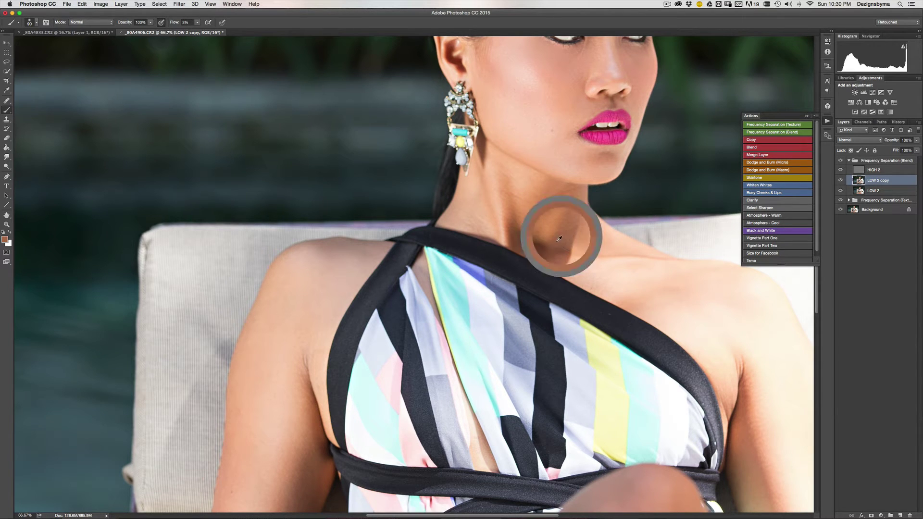
alt+click(518, 228)
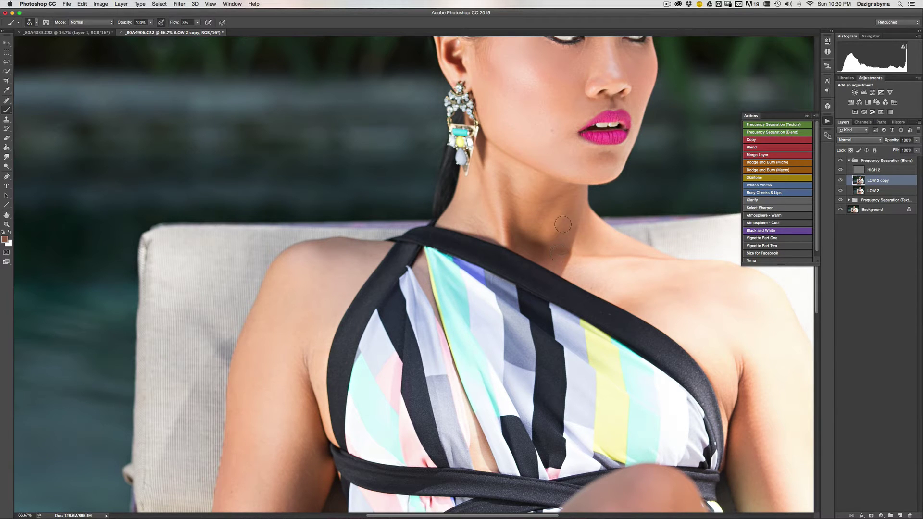
Brush sampled skin tones over the base of the neck and the upper chest beside the collarbone, varying the brush size.
alt+click(520, 196)
key(bracketleft)
key(bracketleft)
key(bracketright)
key(bracketright)
key(bracketright)
alt+click(582, 236)
key(bracketleft)
key(bracketleft)
alt+click(576, 259)
key(bracketright)
key(bracketright)
key(bracketright)
alt+click(552, 260)
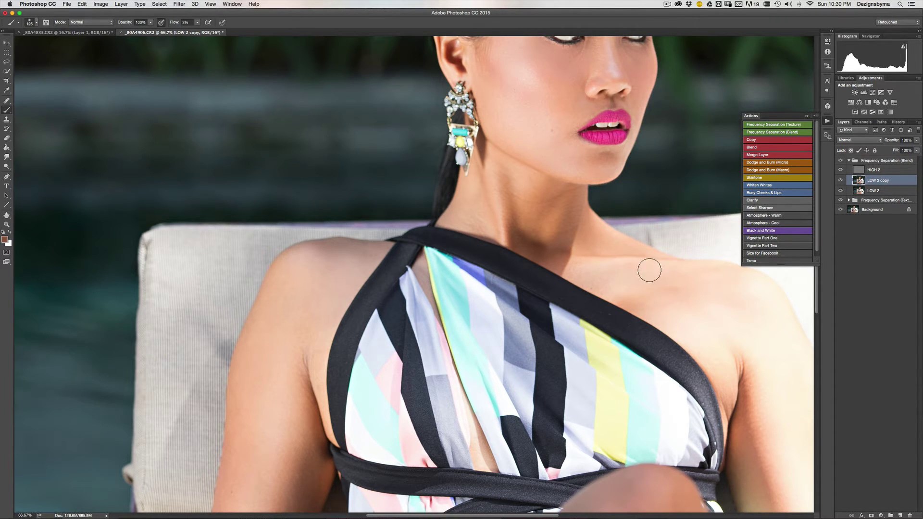
alt+click(636, 278)
alt+click(635, 295)
Brush sampled skin tones along the near side of the neck, from below the earring to the dress strap and under the jaw.
alt+click(526, 192)
key(bracketleft)
key(bracketleft)
alt+click(534, 185)
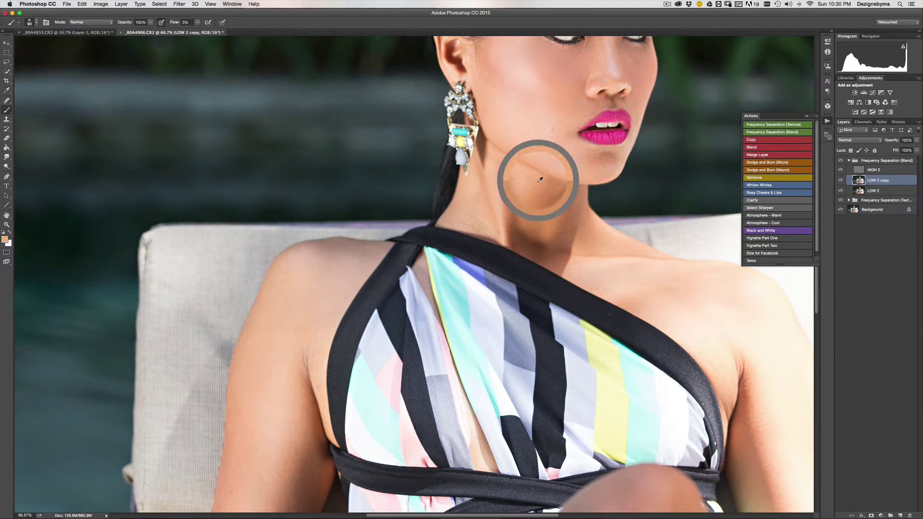
alt+click(470, 195)
drag(455, 214, 479, 197)
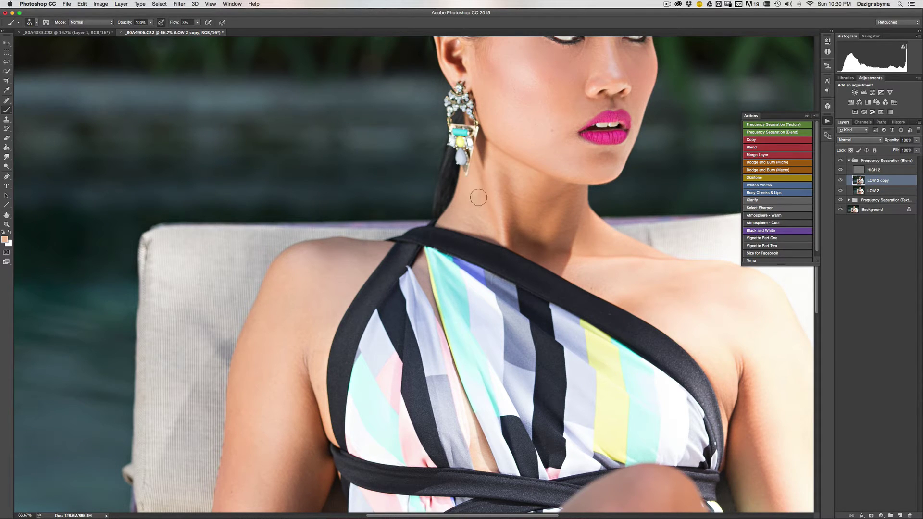
key(bracketleft)
key(bracketleft)
key(bracketleft)
key(bracketleft)
alt+click(491, 165)
alt+click(495, 215)
key(bracketright)
key(bracketright)
key(bracketright)
alt+click(518, 192)
mouse_move(514, 197)
mouse_down()
mouse_move(527, 180)
mouse_move(542, 181)
mouse_up()
Copy a lassoed narrow strip down the neck below the ear to a new layer and set its blend mode to Screen.
key(super+minus)
key(super+minus)
key(super+minus)
key(super+plus)
key(super+plus)
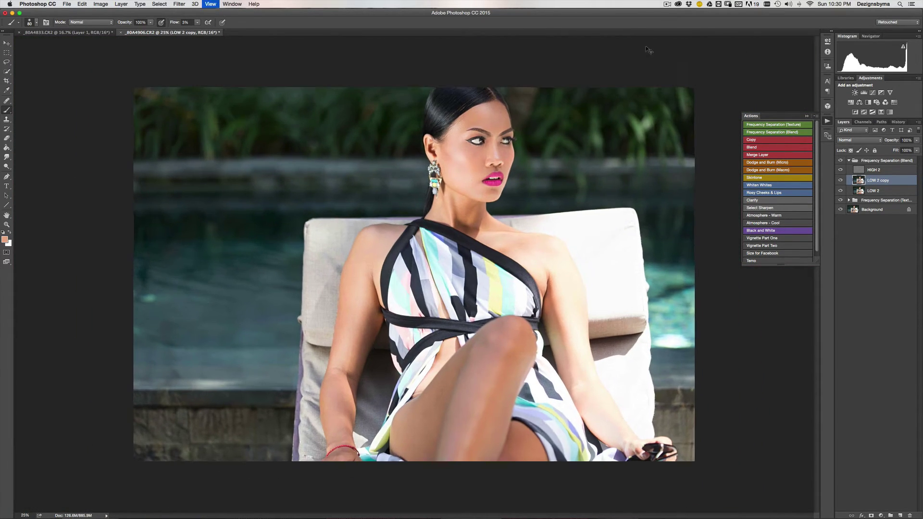
drag(523, 197, 532, 233)
key(super+plus)
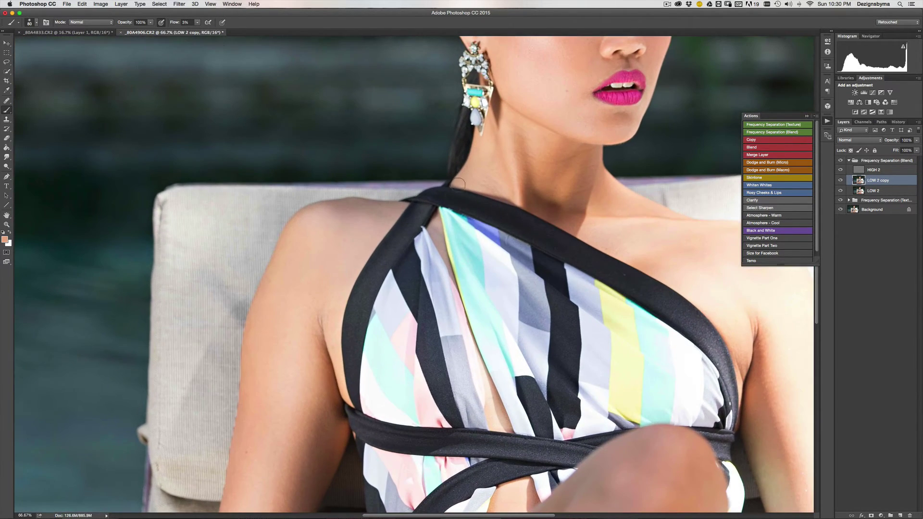
click(6, 62)
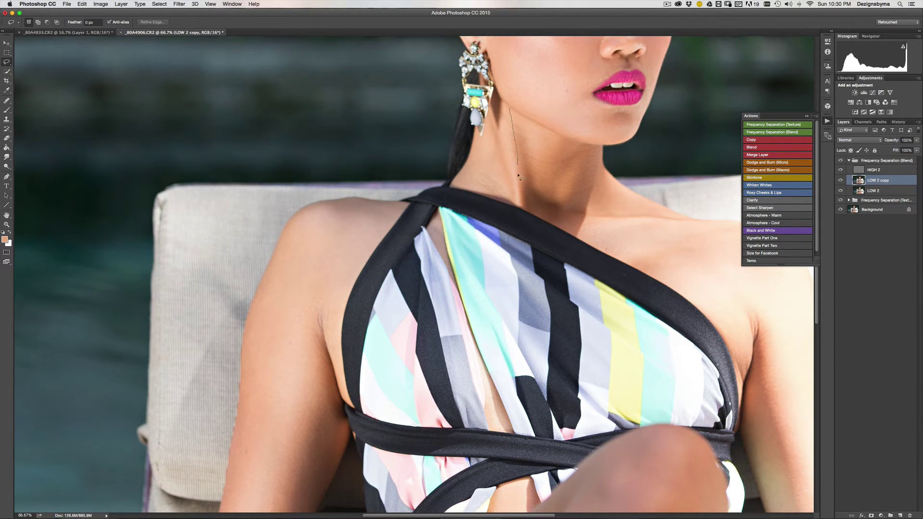
drag(522, 208, 499, 110)
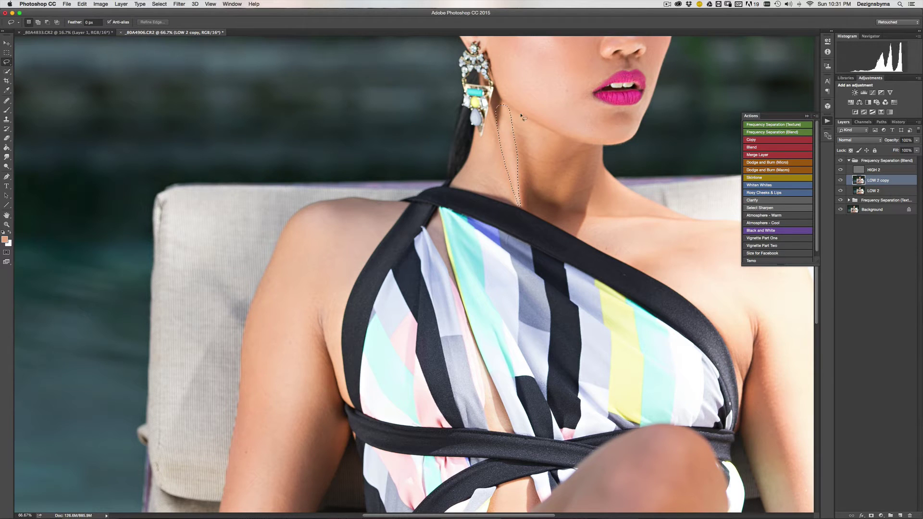
key(ctrl+j)
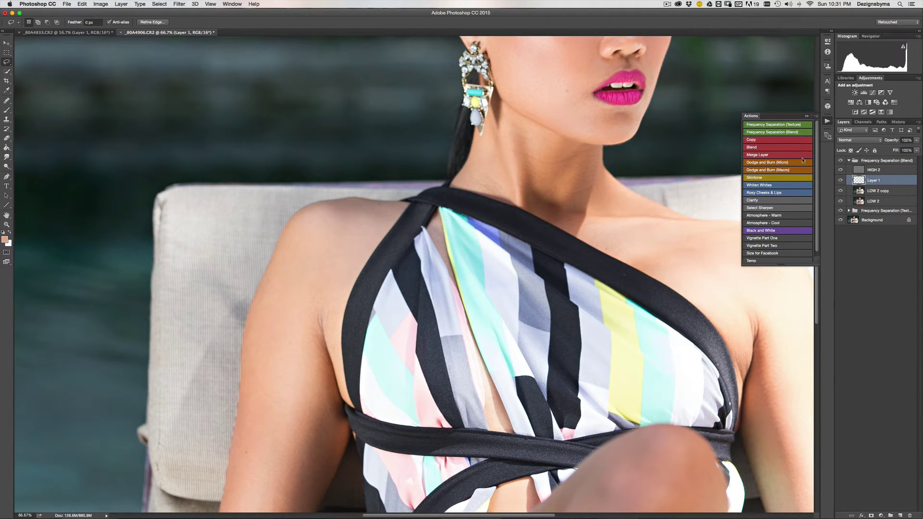
click(859, 140)
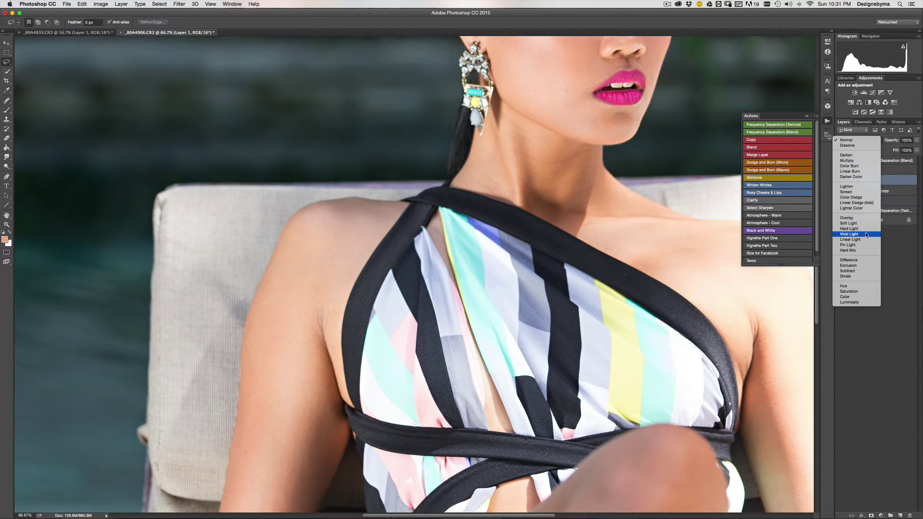
click(860, 192)
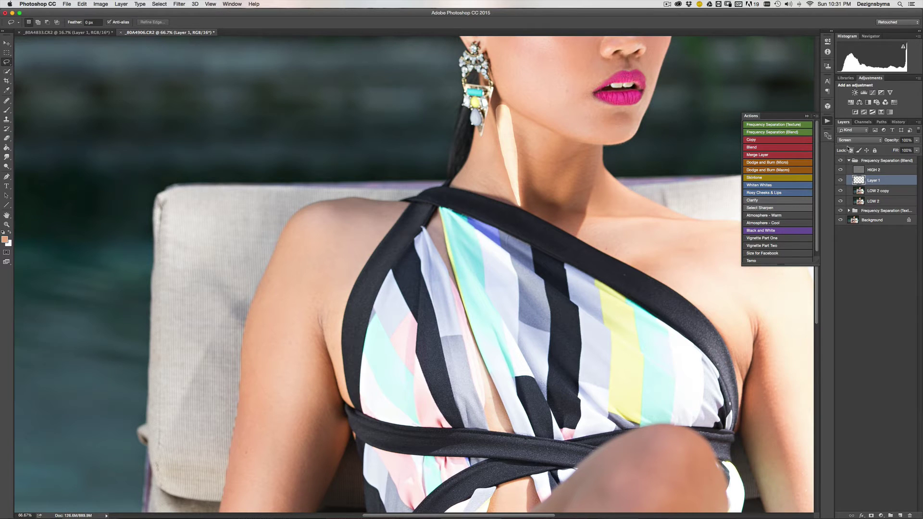
Blend the neck highlight with a 13.0-pixel Gaussian Blur, reduce its fill to 36%, and merge it into LOW 2 copy.
click(770, 148)
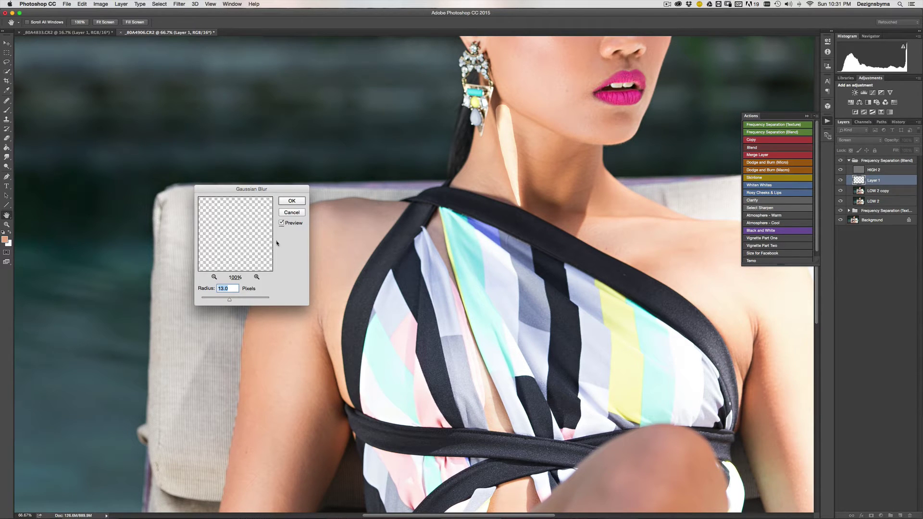
click(292, 201)
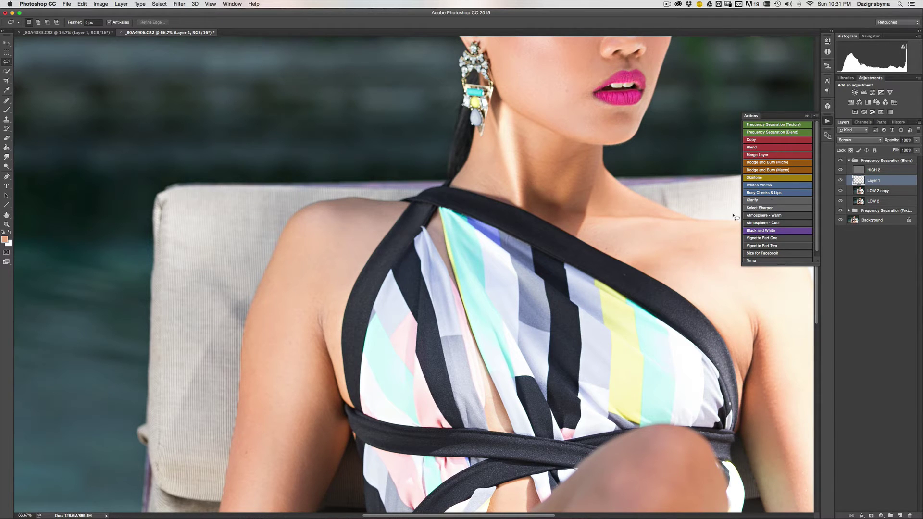
drag(892, 153, 873, 149)
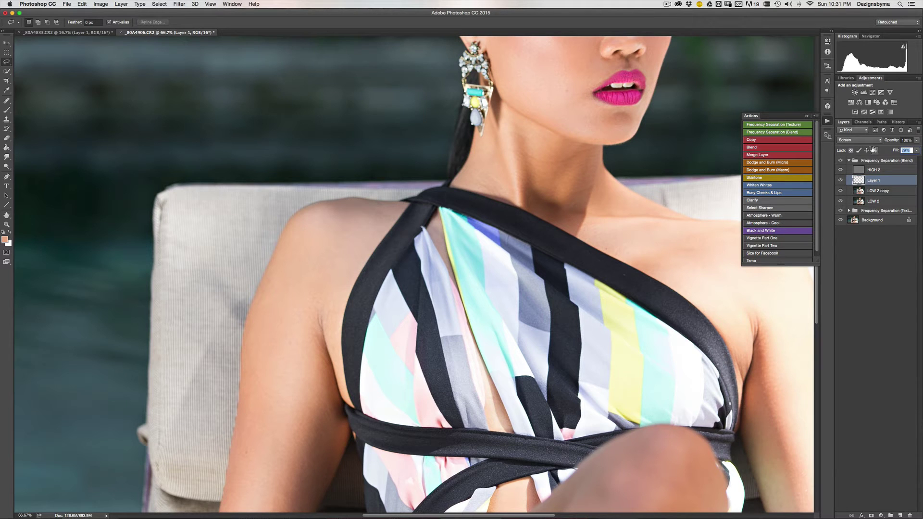
key(super+0)
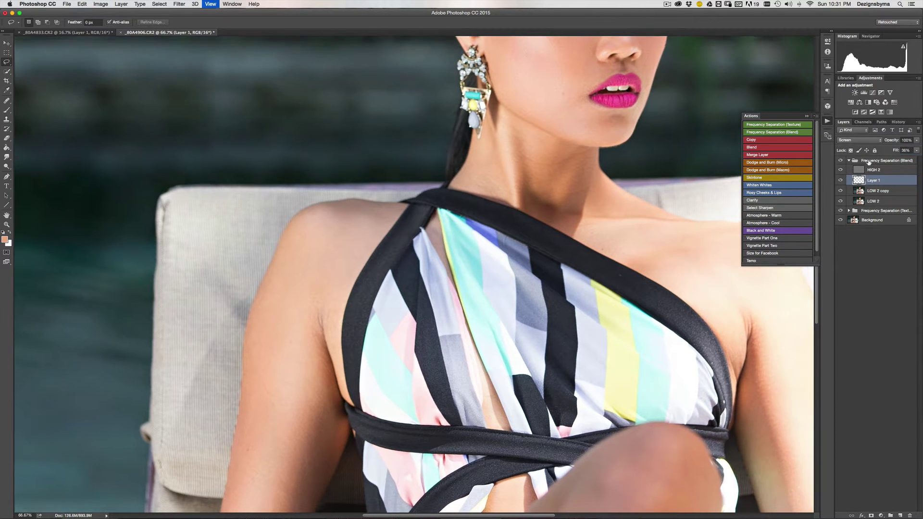
key(super+equal)
key(super+equal)
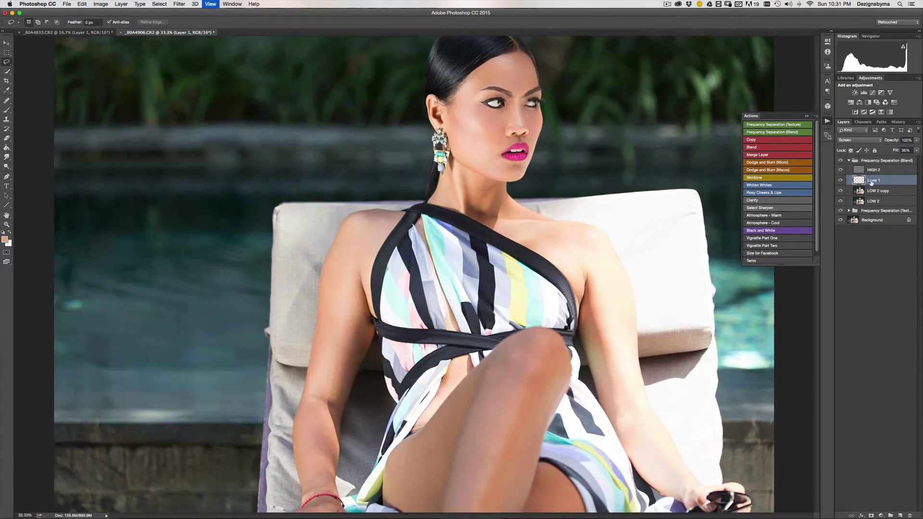
click(780, 156)
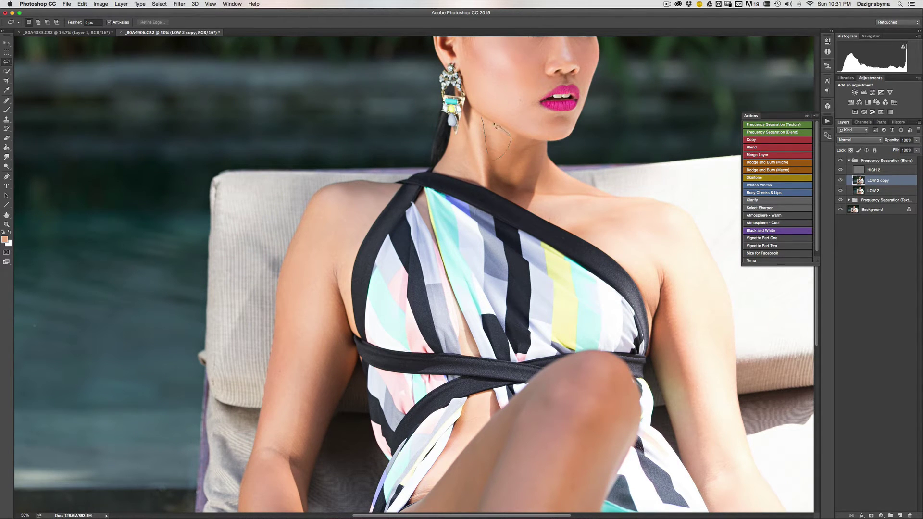
Copy a lassoed patch of neck just under the jaw, blend it with a 13.0-pixel Gaussian Blur, and merge it into LOW 2 copy.
drag(495, 126, 496, 126)
click(754, 148)
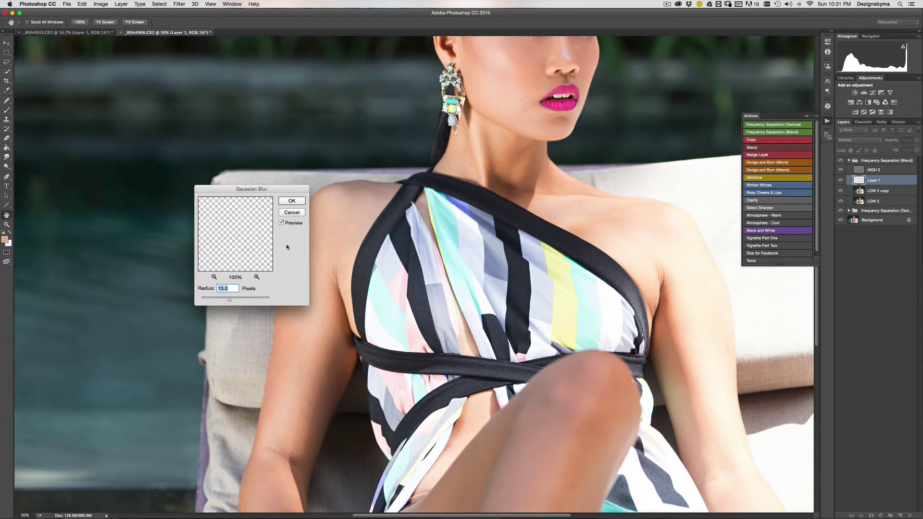
click(289, 203)
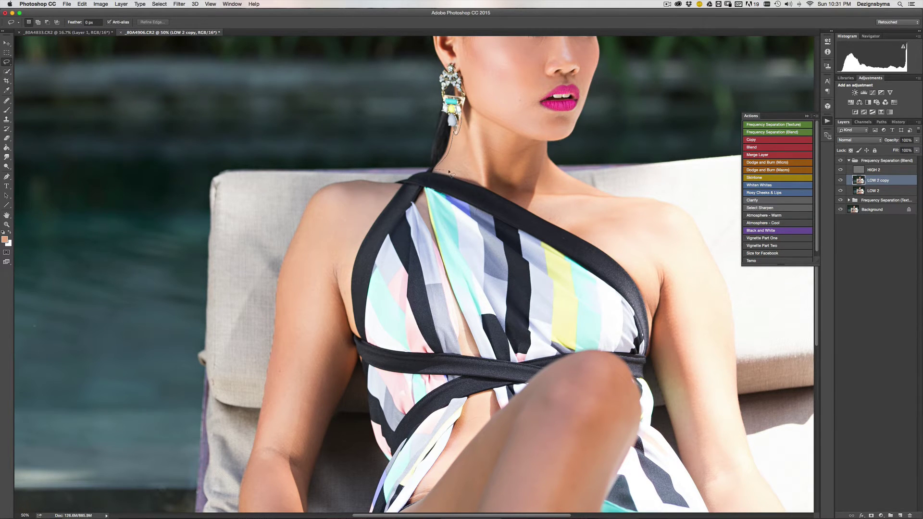
Copy a lassoed patch of neck between the earring and the dress strap, blend it with a 13.0-pixel Gaussian Blur, and merge it into LOW 2 copy.
mouse_move(451, 173)
mouse_down()
mouse_move(476, 183)
mouse_move(462, 121)
mouse_up()
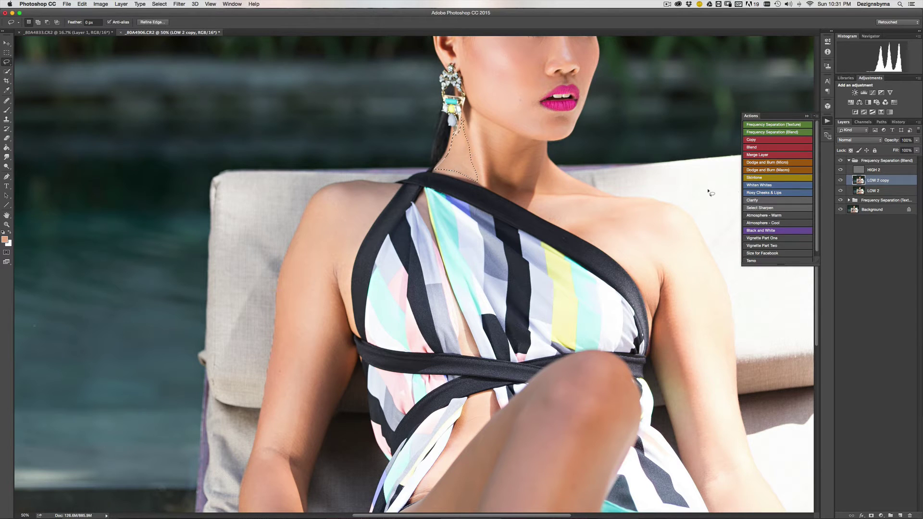
click(757, 140)
click(757, 148)
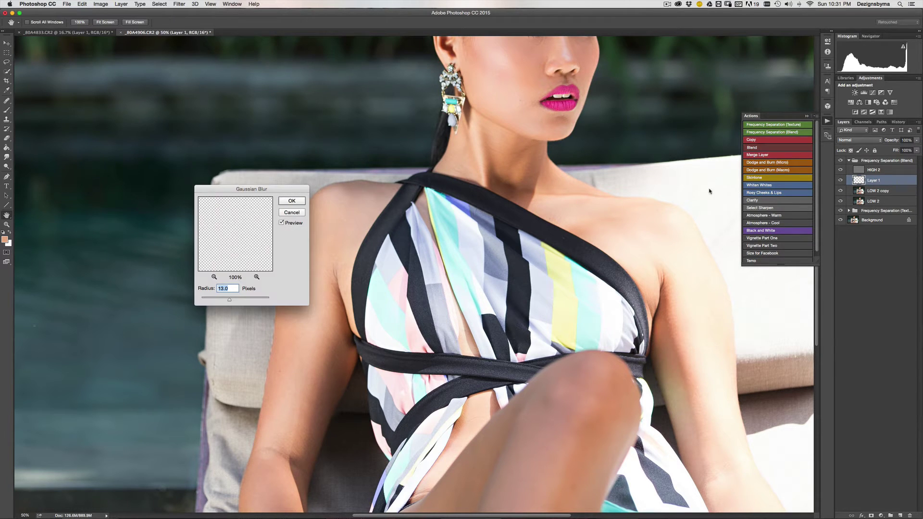
click(303, 201)
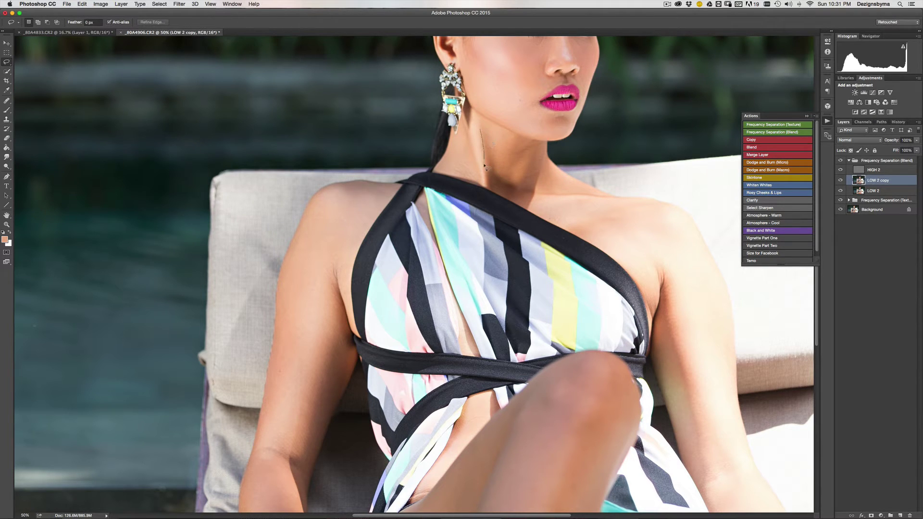
Copy a lassoed patch of the front of the neck below the jaw and blend it with a 13.0-pixel Gaussian Blur.
mouse_move(485, 167)
mouse_down()
mouse_move(529, 187)
mouse_move(544, 146)
mouse_move(536, 137)
mouse_move(517, 155)
mouse_up()
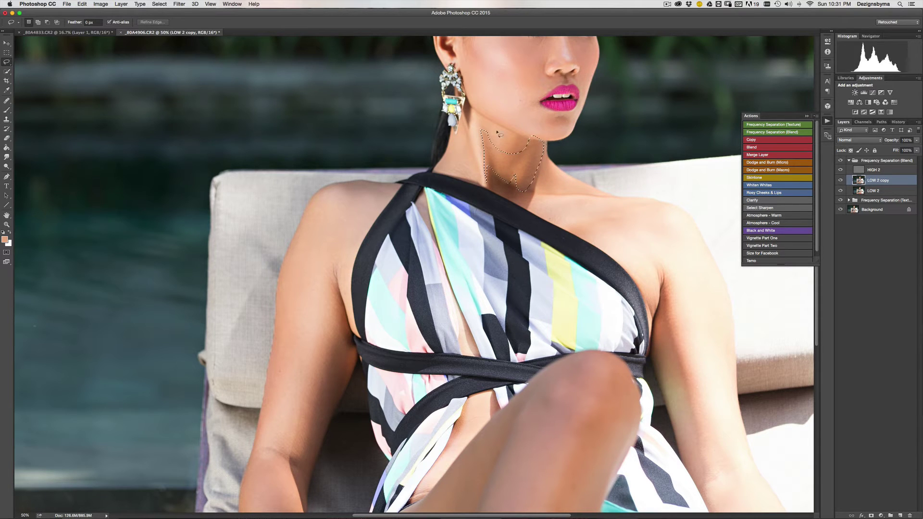
click(769, 140)
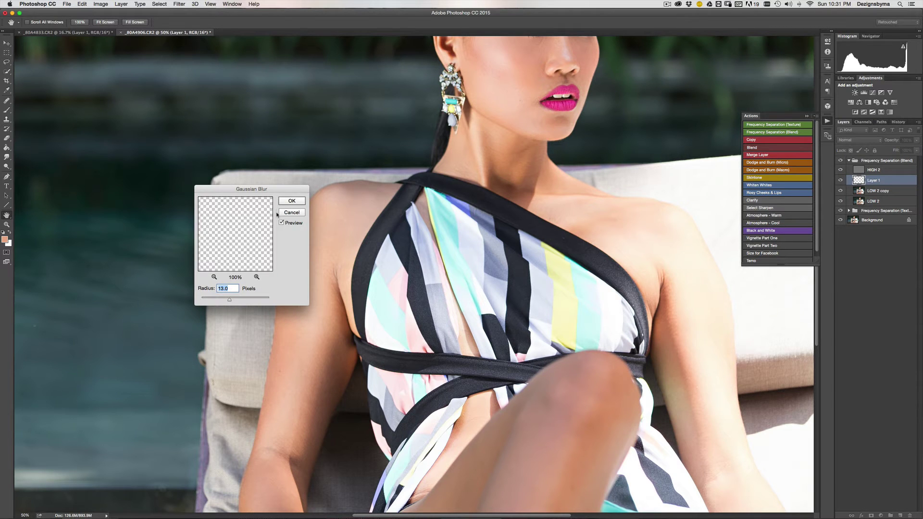
click(291, 201)
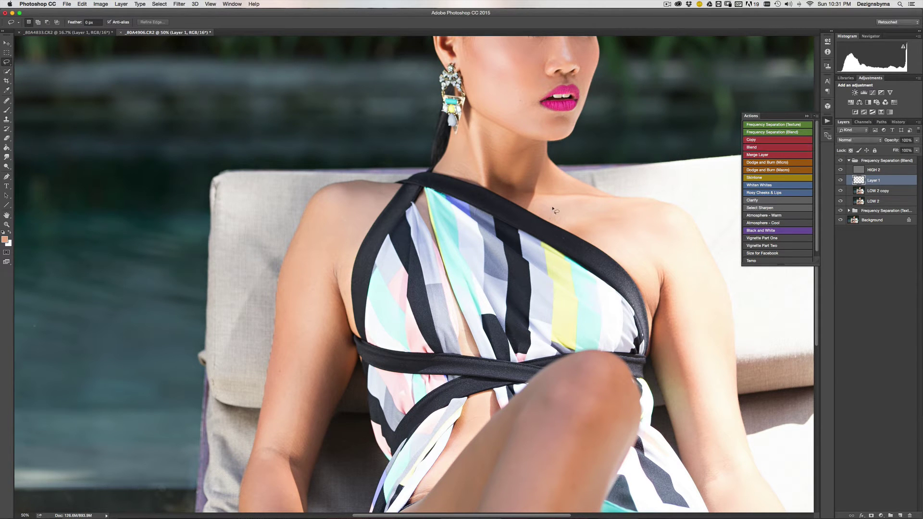
key(super+minus)
key(super+minus)
key(super+plus)
key(super+plus)
Merge the neck patch, then copy, blend and merge a lassoed patch where the neck meets the shoulder, using a 13.0-pixel Gaussian Blur.
mouse_move(544, 192)
mouse_down()
mouse_move(605, 196)
mouse_move(544, 157)
mouse_up()
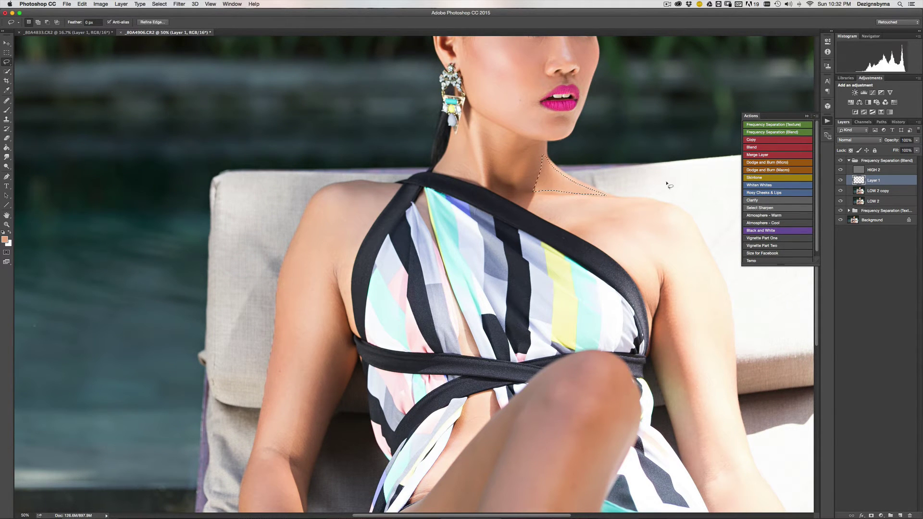
click(765, 155)
click(758, 140)
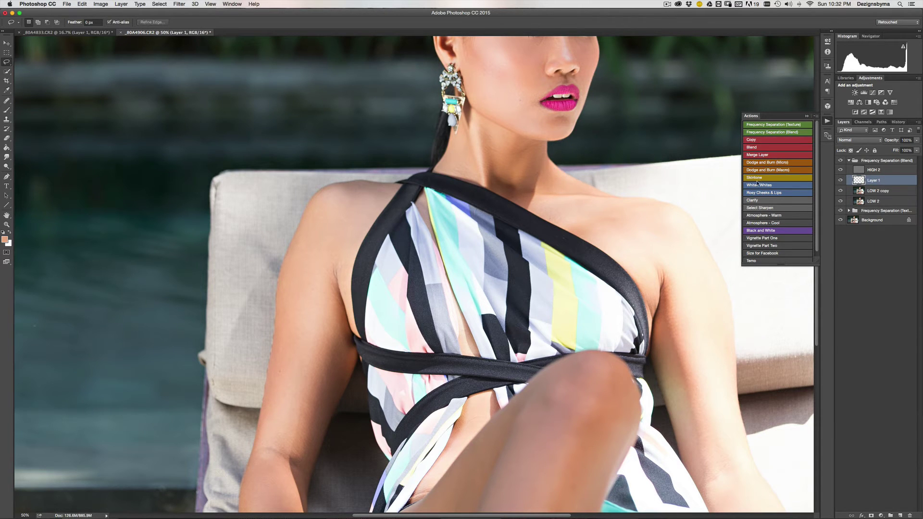
click(757, 147)
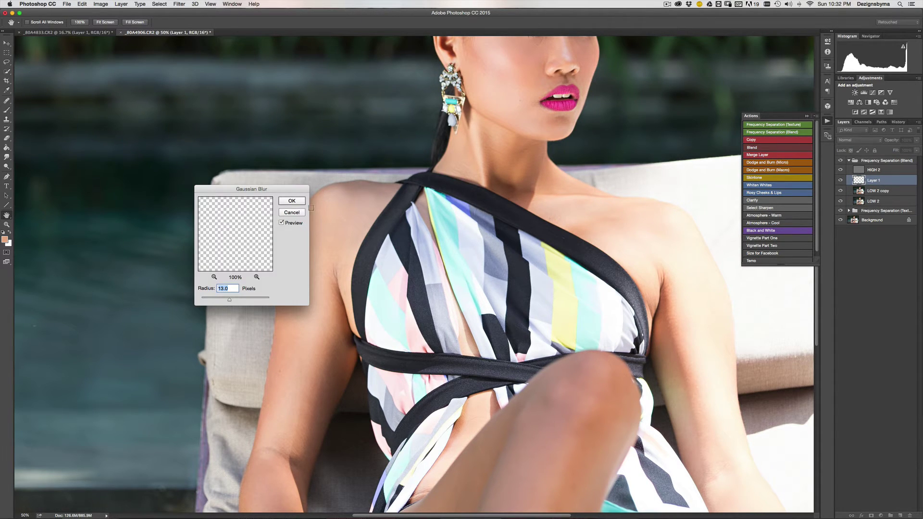
click(292, 201)
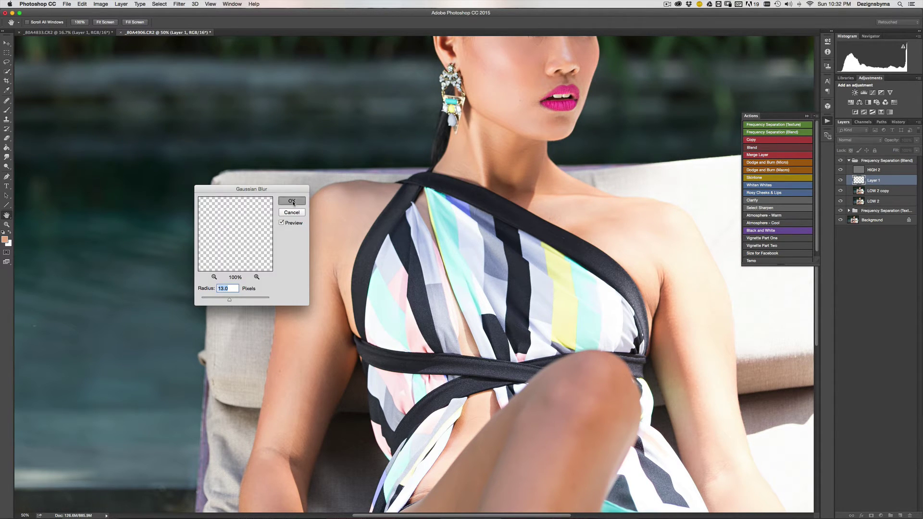
click(758, 155)
Compare the retouched skin before and after by toggling the visibility of the Frequency Separation (Blend) group.
key(super+minus)
key(super+equal)
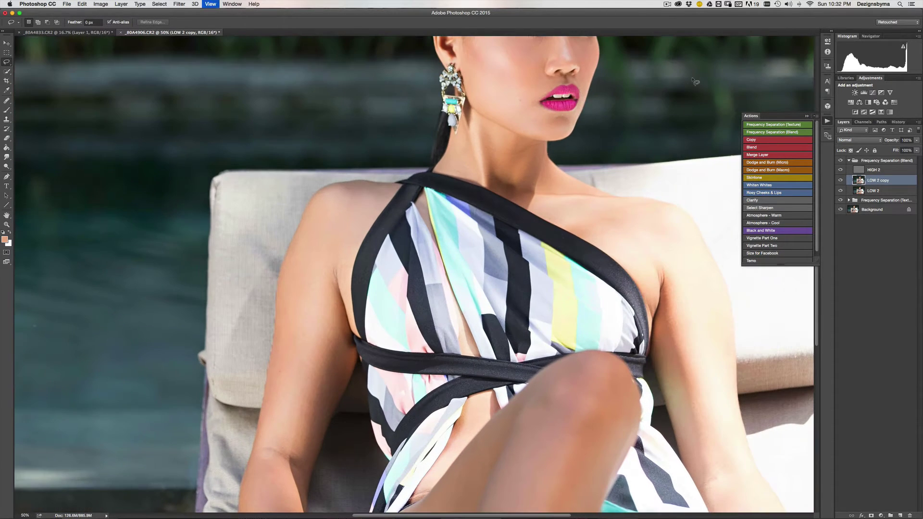
drag(545, 231, 445, 214)
key(super+minus)
key(super+minus)
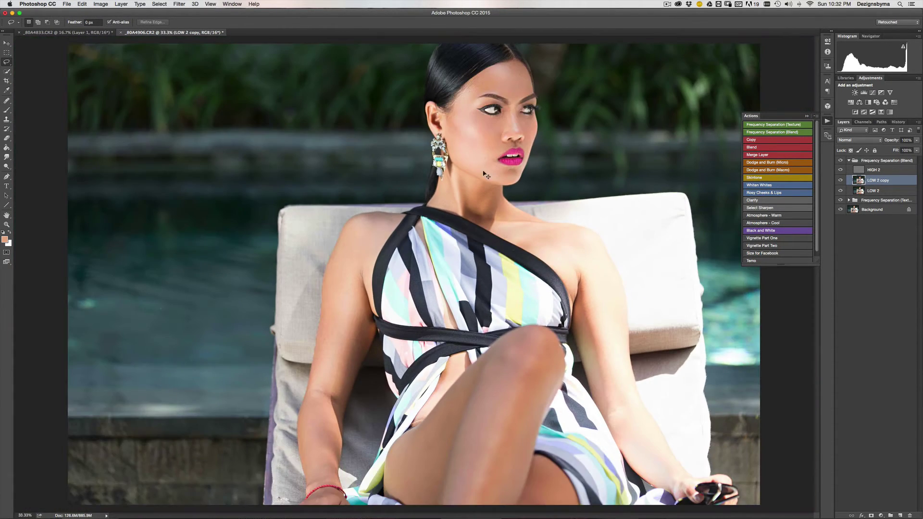
key(super+equal)
key(super+equal)
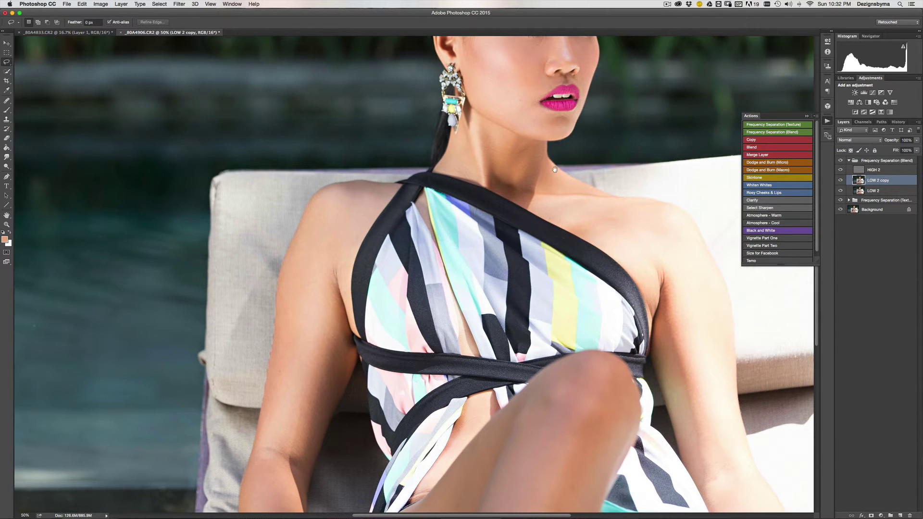
scroll(554, 169, up, 2)
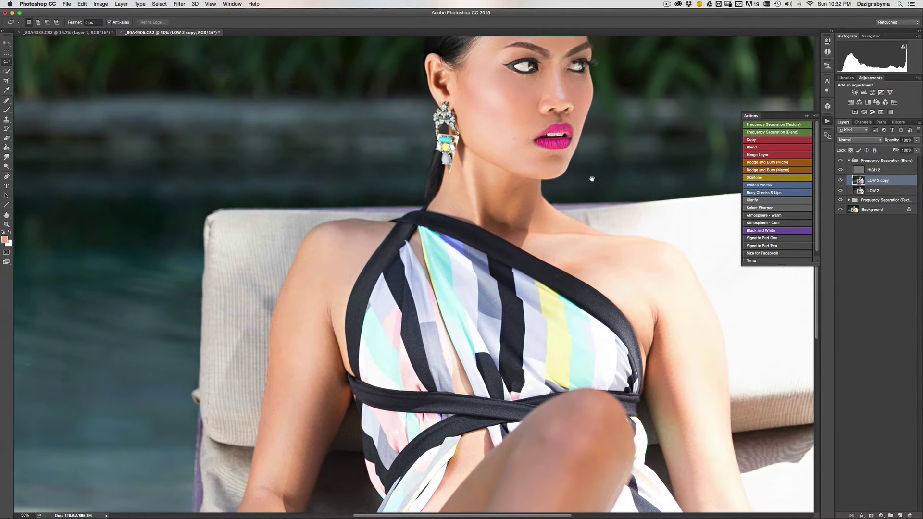
click(841, 161)
click(840, 161)
click(840, 161)
key(super+minus)
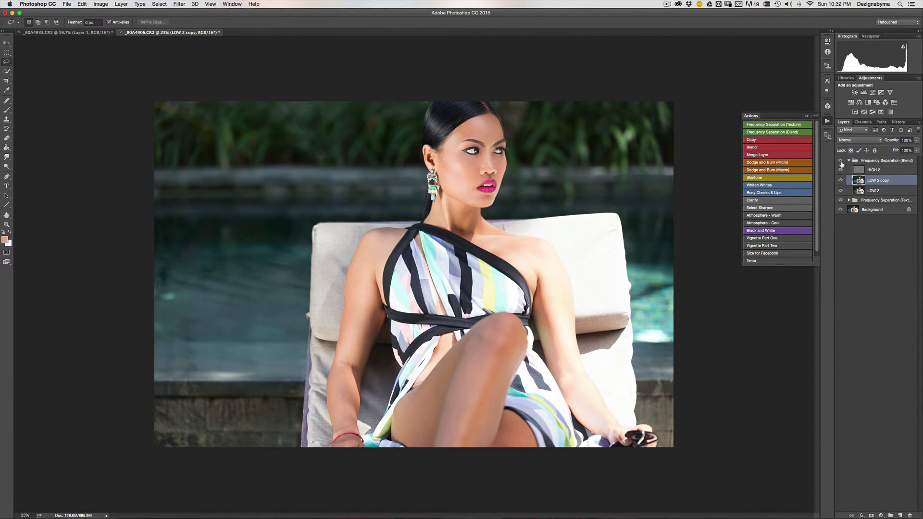
click(841, 162)
click(841, 162)
key(super+plus)
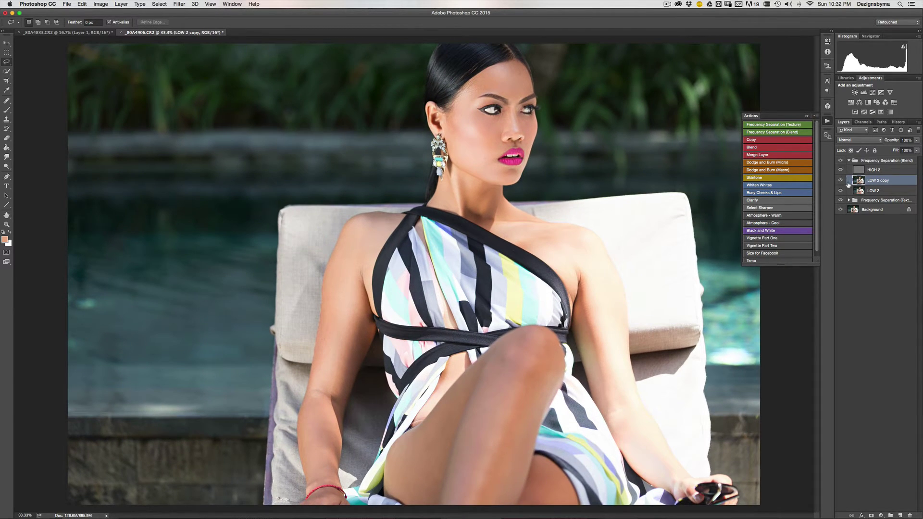
Add a layer mask to LOW 2 copy and set the Brush to 10% flow and a size of 75.
click(871, 515)
key(super+plus)
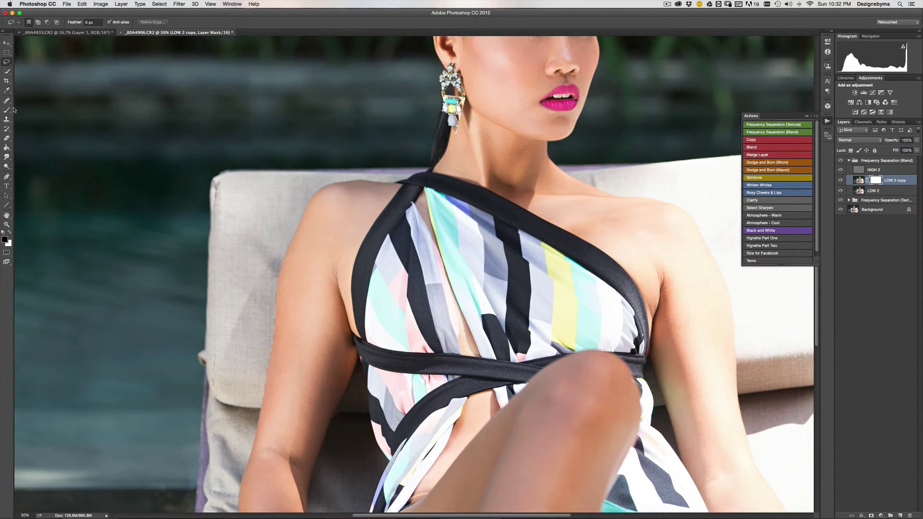
key(b)
drag(178, 24, 190, 24)
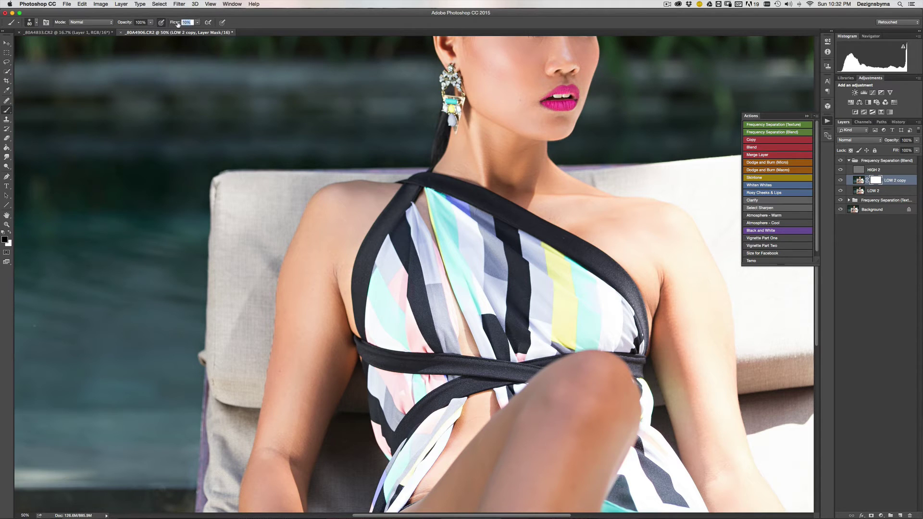
key(bracketright)
key(bracketright)
key(bracketright)
key(bracketright)
key(bracketleft)
key(bracketleft)
key(bracketleft)
key(super+minus)
key(super+minus)
key(bracketright)
key(bracketright)
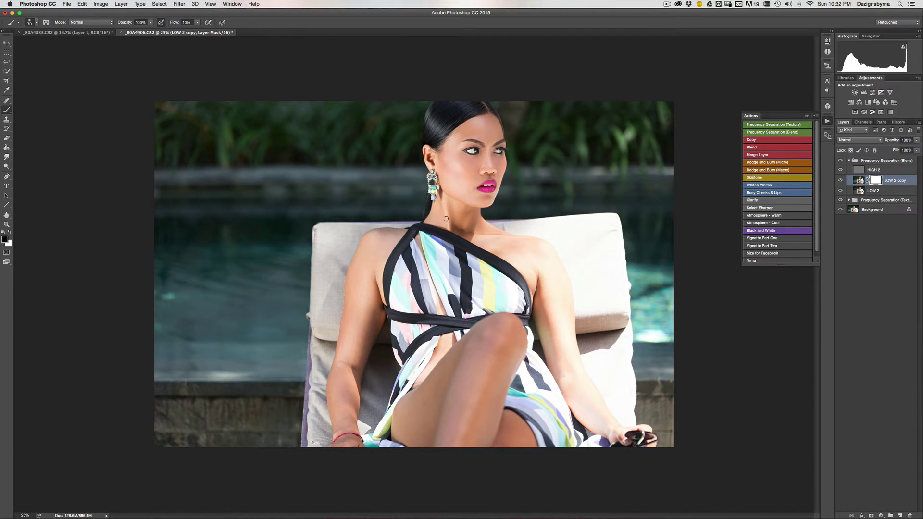
Compare the portrait with and without the LOW 2 copy layer by toggling its visibility.
key(super+minus)
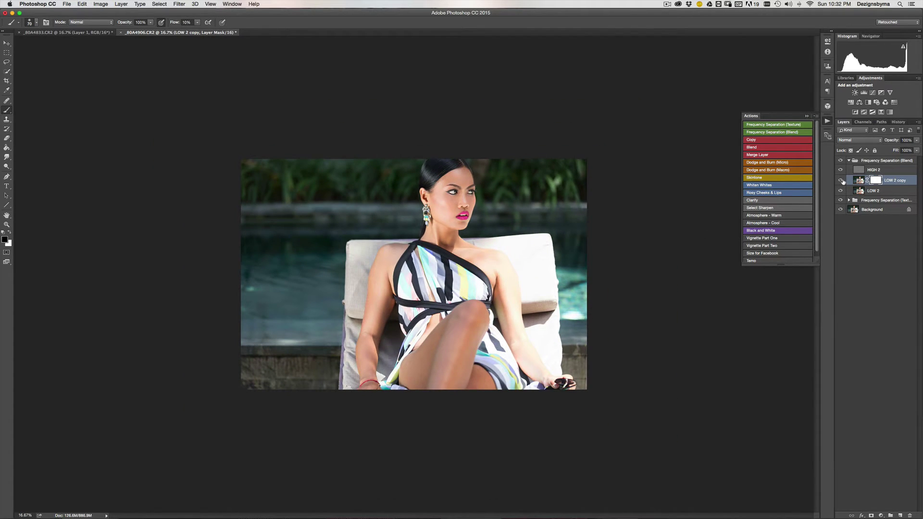
click(841, 181)
click(840, 181)
key(super+equal)
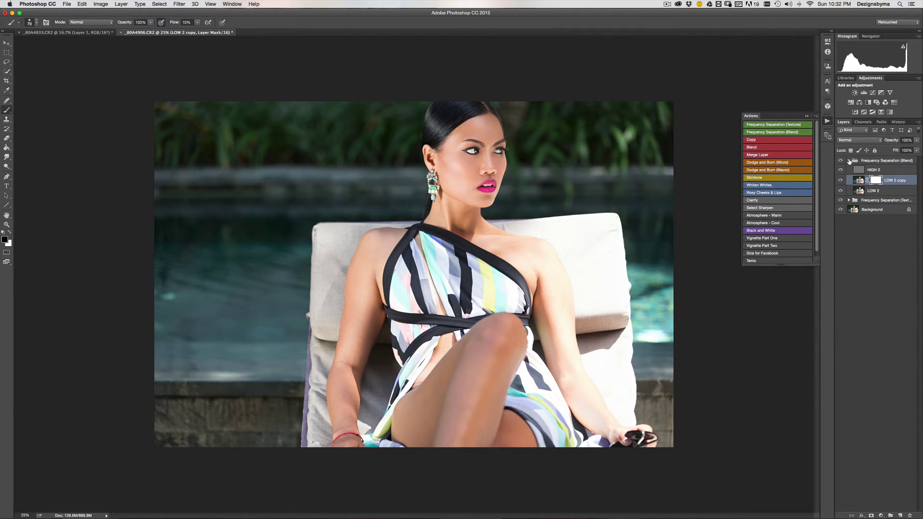
key(super+equal)
key(super+equal)
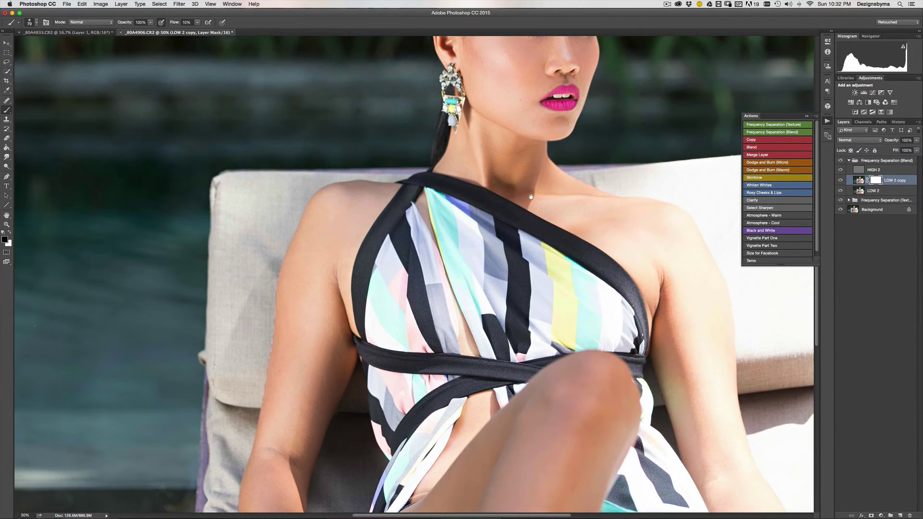
Examine the skin tones across the neck, chest, shoulder and arms at 50% zoom.
drag(504, 196, 539, 201)
scroll(538, 201, right, 3)
scroll(538, 201, down, 2)
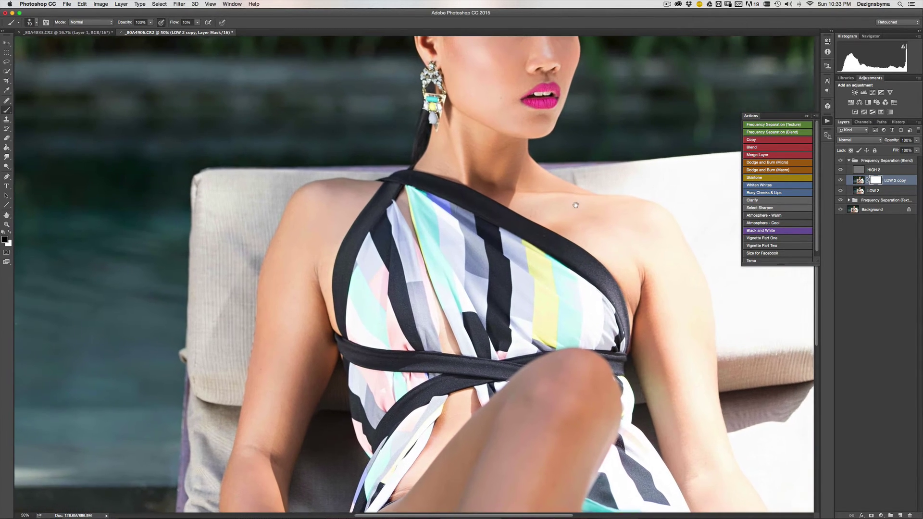
drag(578, 232, 567, 205)
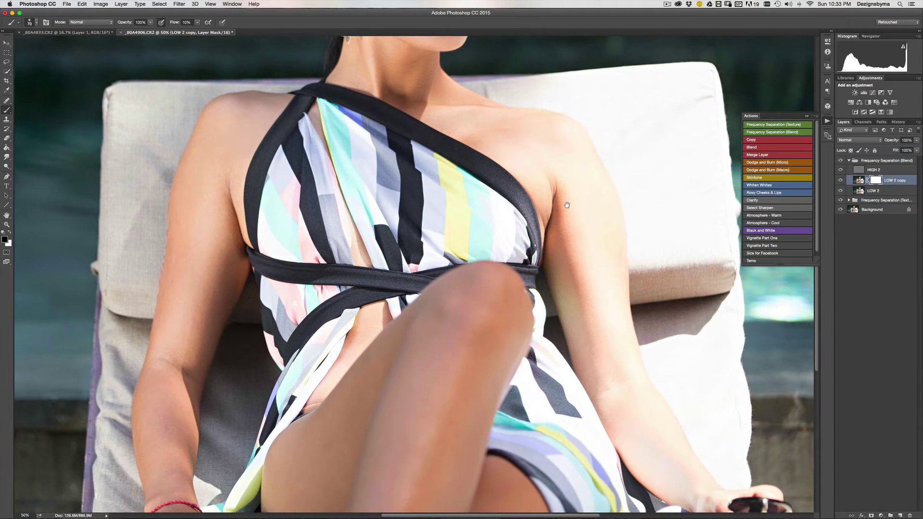
scroll(568, 205, up, 5)
scroll(567, 206, left, 3)
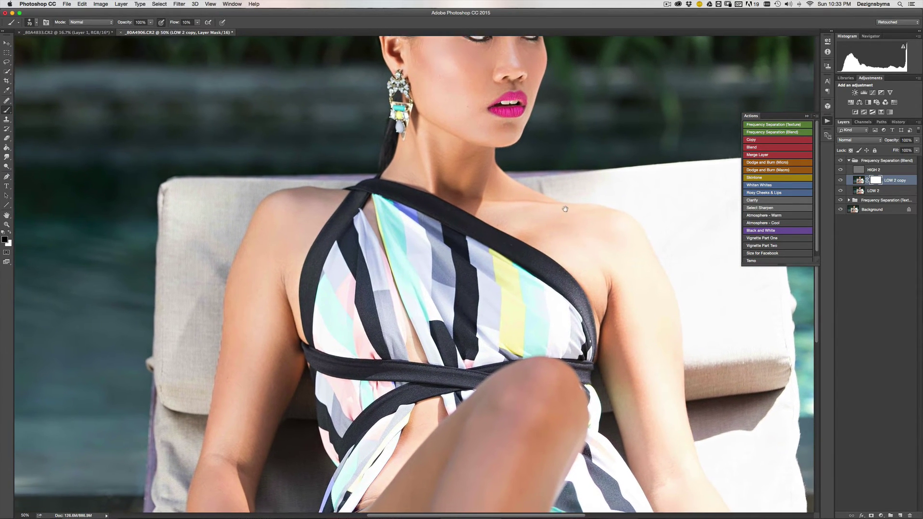
scroll(565, 209, down, 2)
scroll(563, 207, right, 2)
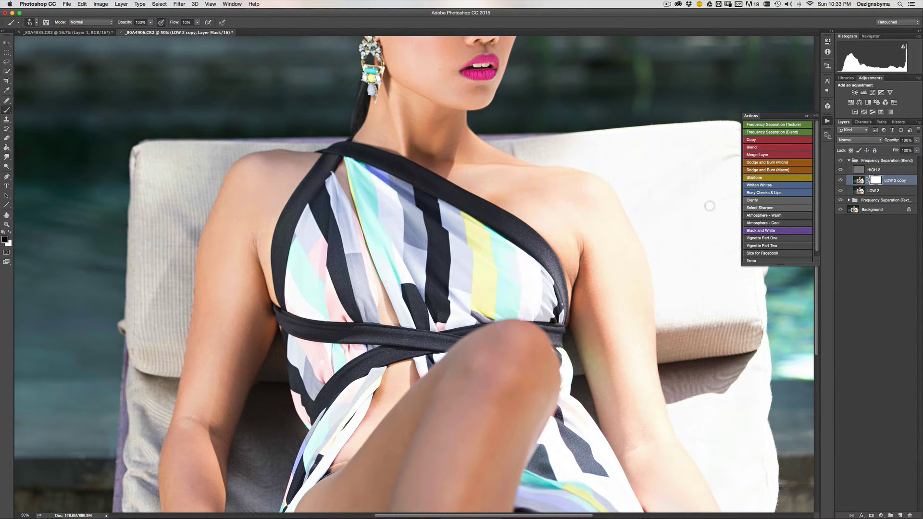
Smooth the inner forearm of the arm holding the sunglasses using a lassoed copy, a 13-pixel Gaussian Blur and Merge Layer.
click(769, 193)
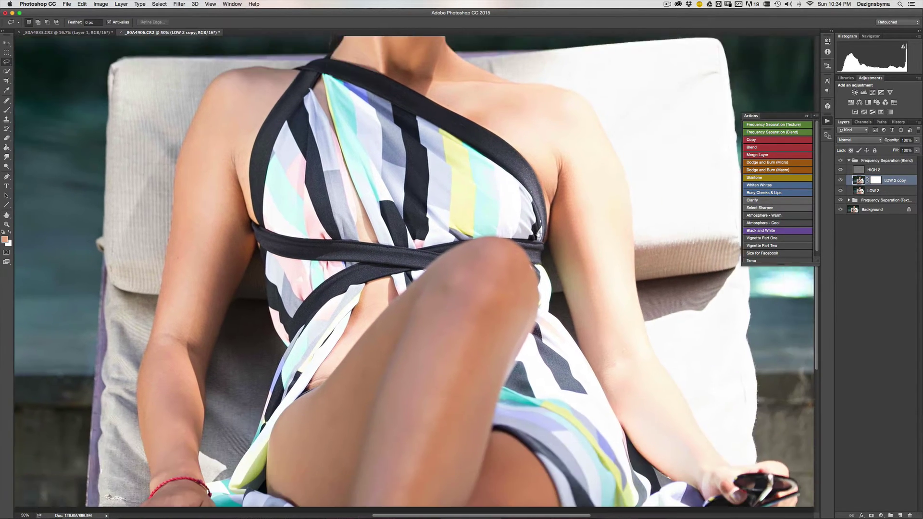
drag(539, 234, 530, 212)
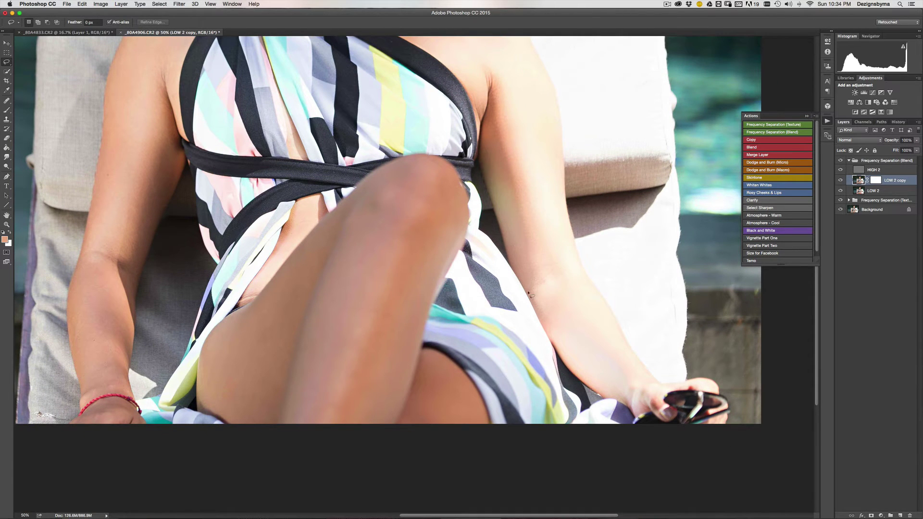
mouse_move(550, 338)
mouse_down()
mouse_move(580, 376)
mouse_move(623, 399)
mouse_move(624, 375)
mouse_move(562, 296)
mouse_move(568, 281)
mouse_move(546, 273)
mouse_move(527, 288)
mouse_up()
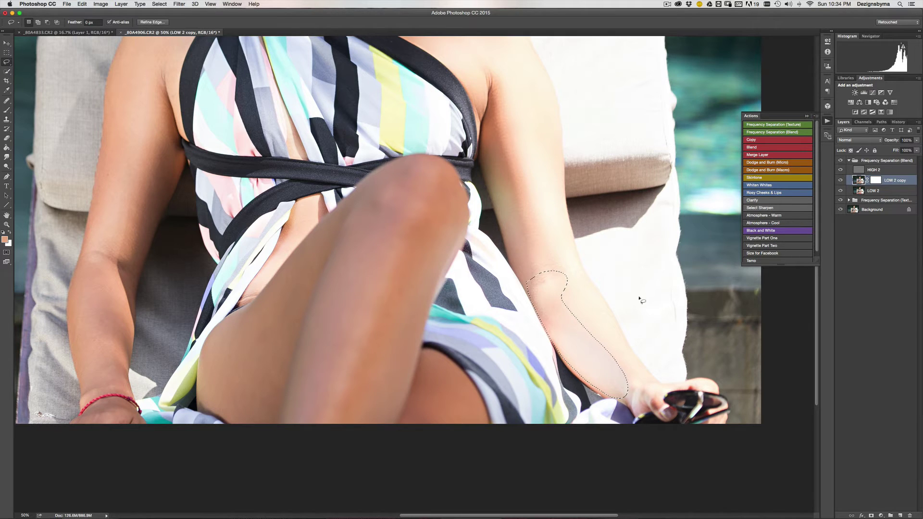
click(753, 140)
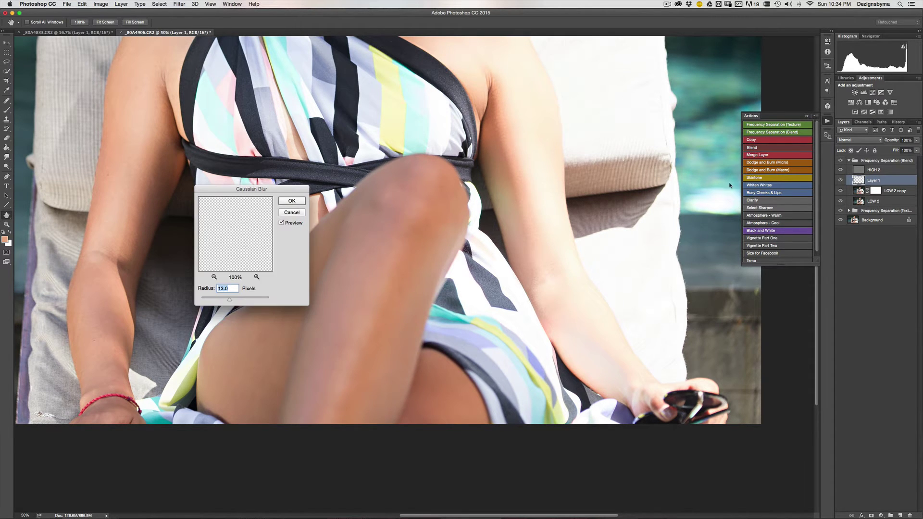
click(294, 201)
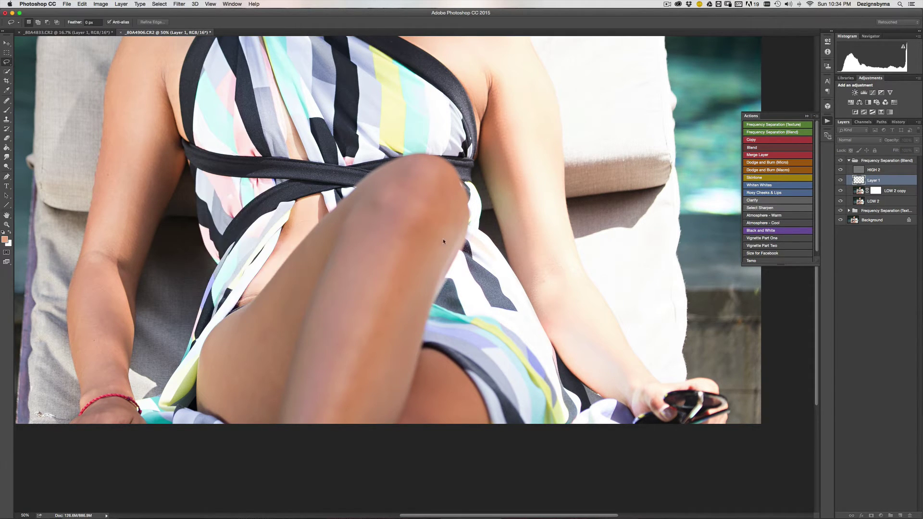
click(778, 157)
Lasso the outer edge of the same forearm, copy it, blend it with a 13-pixel blur and merge it into LOW 2 copy.
mouse_move(585, 277)
mouse_down()
mouse_move(575, 287)
mouse_move(588, 330)
mouse_move(624, 376)
mouse_move(649, 383)
mouse_move(584, 277)
mouse_up()
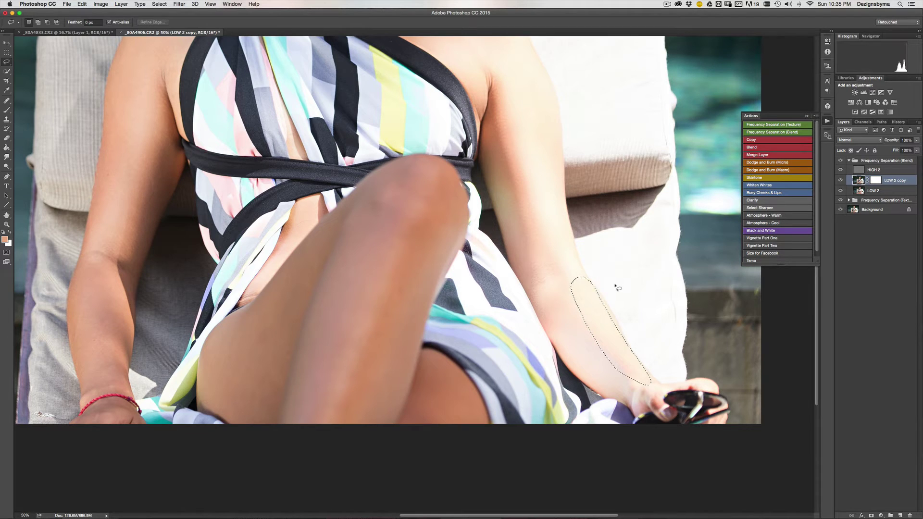
click(764, 141)
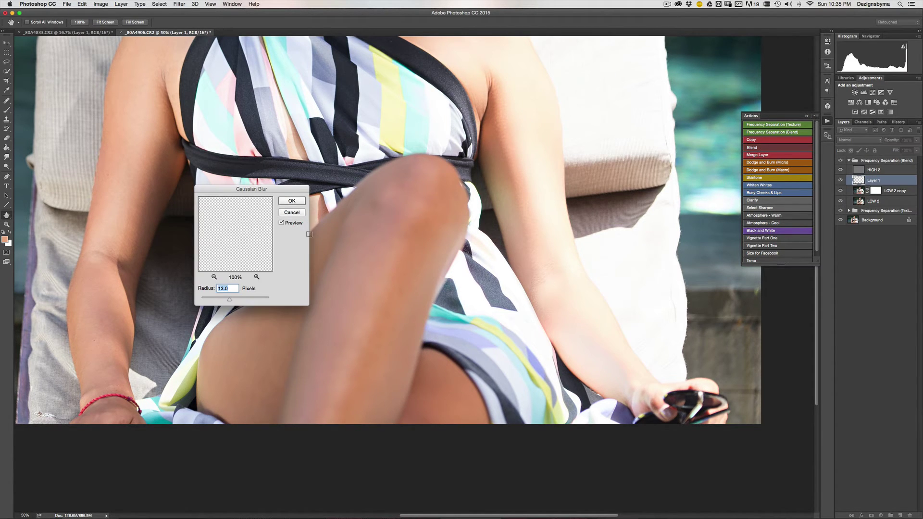
click(292, 202)
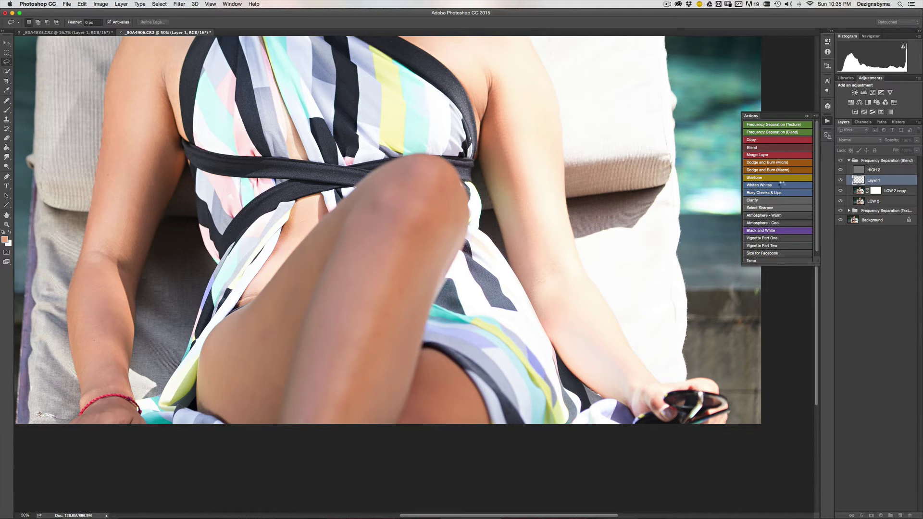
click(769, 155)
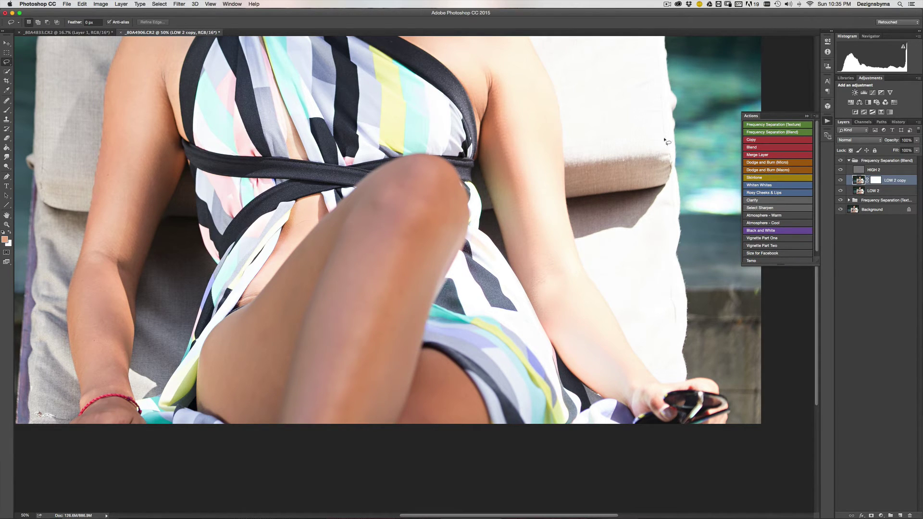
Compare the whole portrait with and without the LOW 2 copy layer by toggling its visibility at reduced zoom.
key(super+minus)
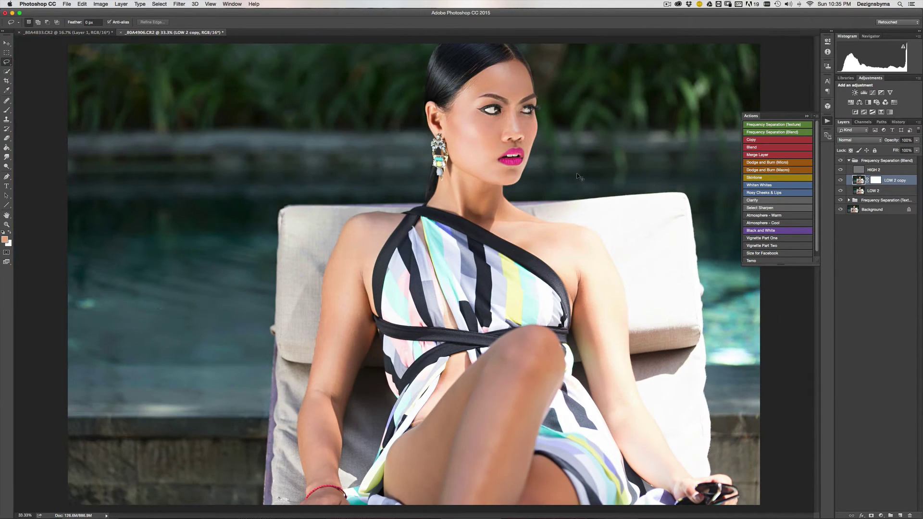
click(841, 181)
click(841, 180)
key(super+minus)
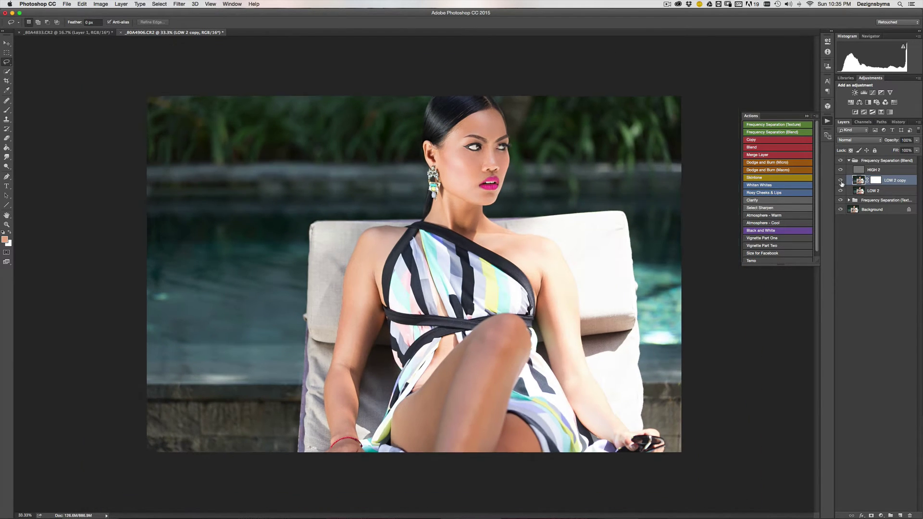
click(841, 180)
click(841, 180)
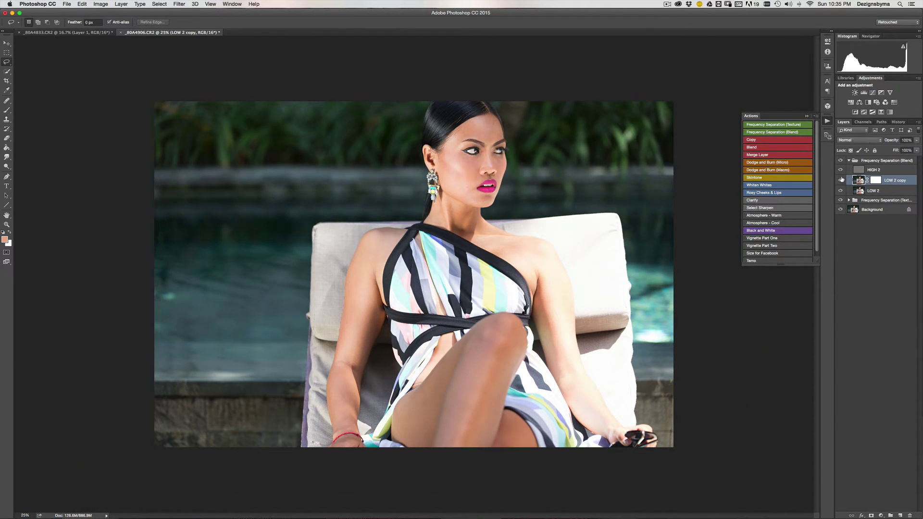
click(841, 180)
click(840, 181)
click(840, 181)
Smooth the top of the shoulder beside the dress strap with a lassoed, 13-pixel blurred copy, clean it with the Eraser and merge it.
key(super+equal)
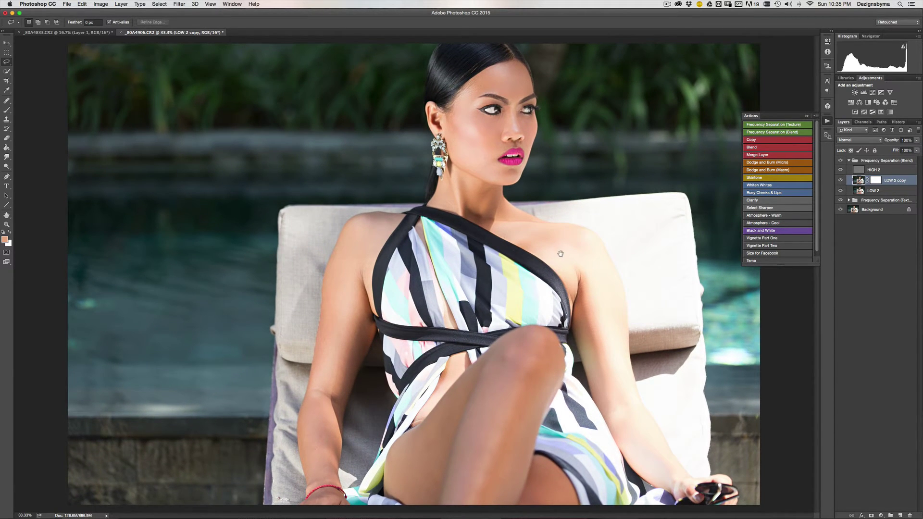
key(super+equal)
scroll(532, 230, left, 5)
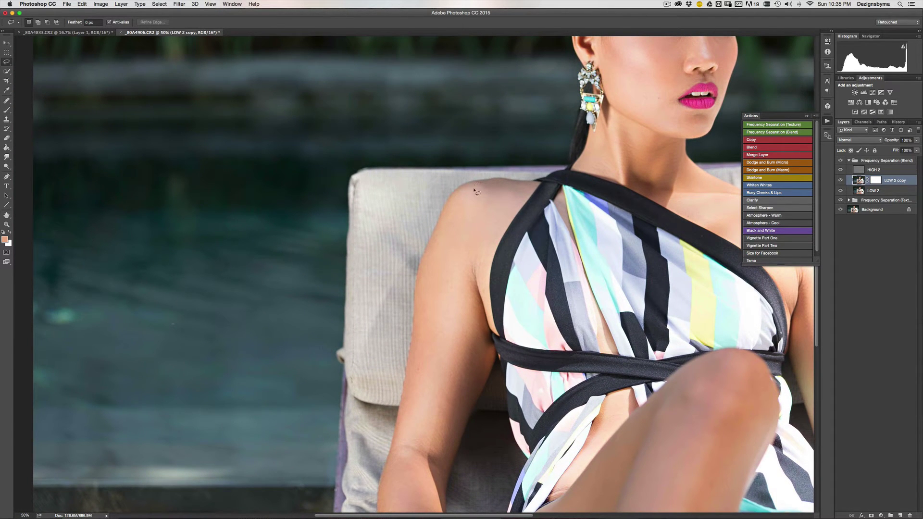
mouse_move(474, 191)
mouse_down()
mouse_move(517, 203)
mouse_move(539, 185)
mouse_move(492, 185)
mouse_up()
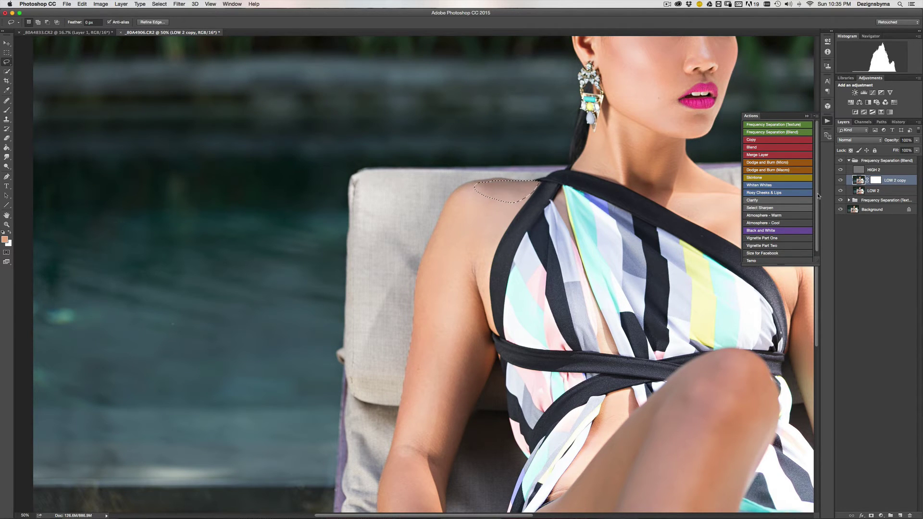
click(775, 149)
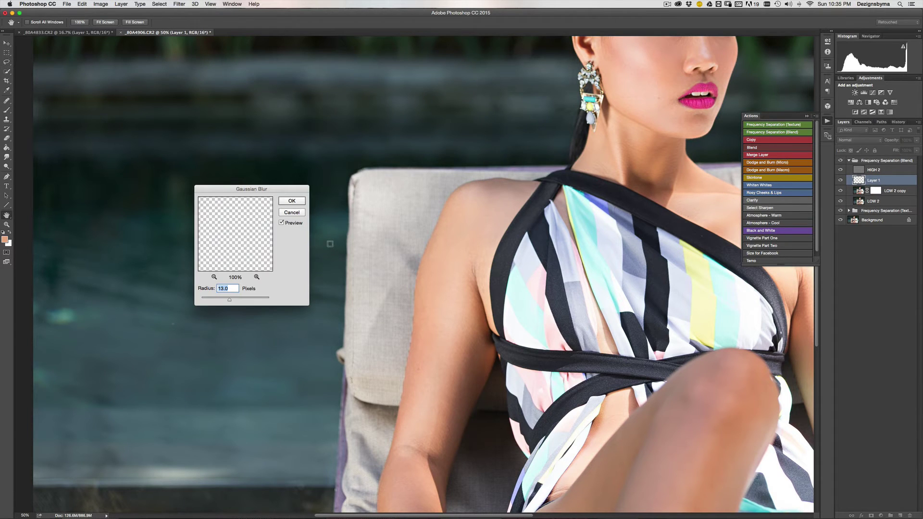
click(292, 201)
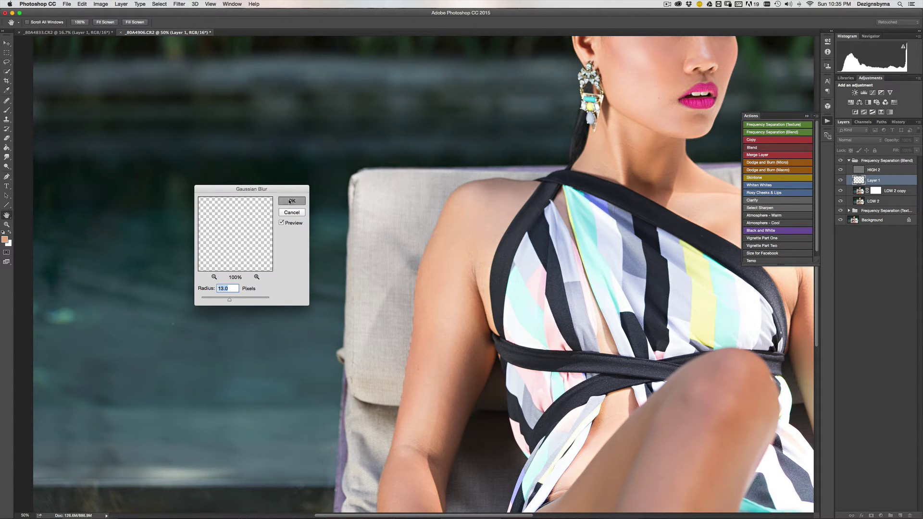
click(8, 139)
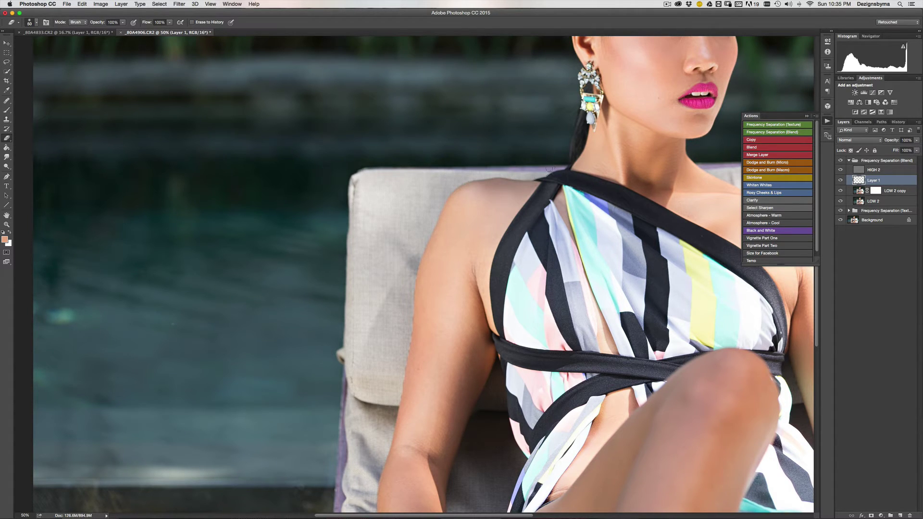
click(761, 156)
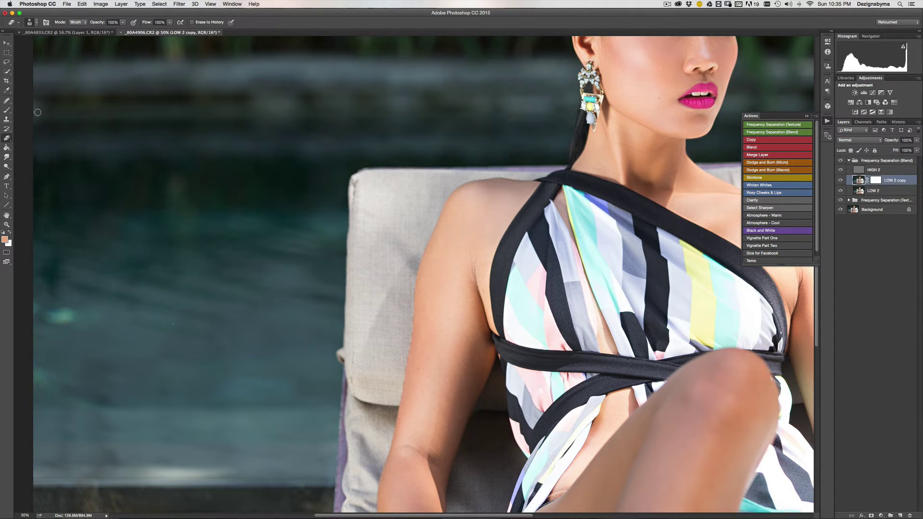
Lasso the strap-side shoulder skin down to the armpit, copy it, blur it by 13 pixels and merge it into LOW 2 copy.
click(6, 62)
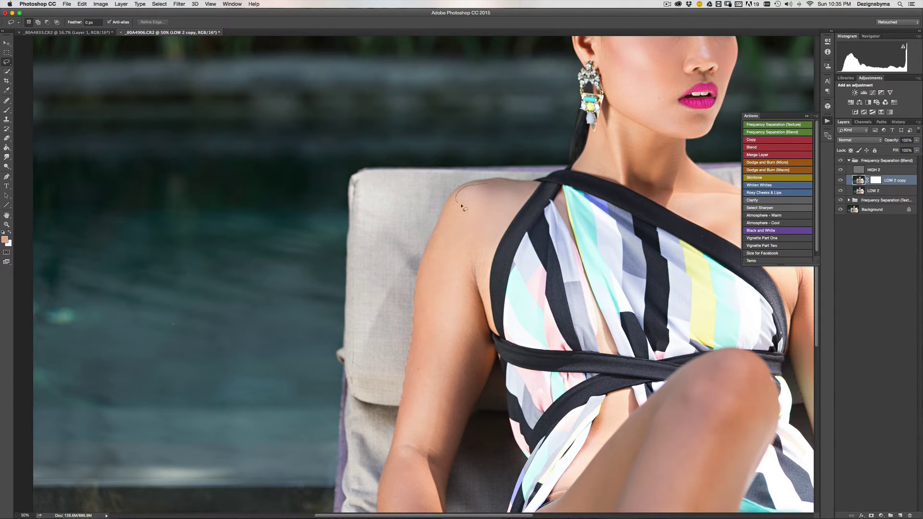
mouse_move(462, 206)
mouse_down()
mouse_move(482, 220)
mouse_move(478, 262)
mouse_move(529, 206)
mouse_move(526, 194)
mouse_up()
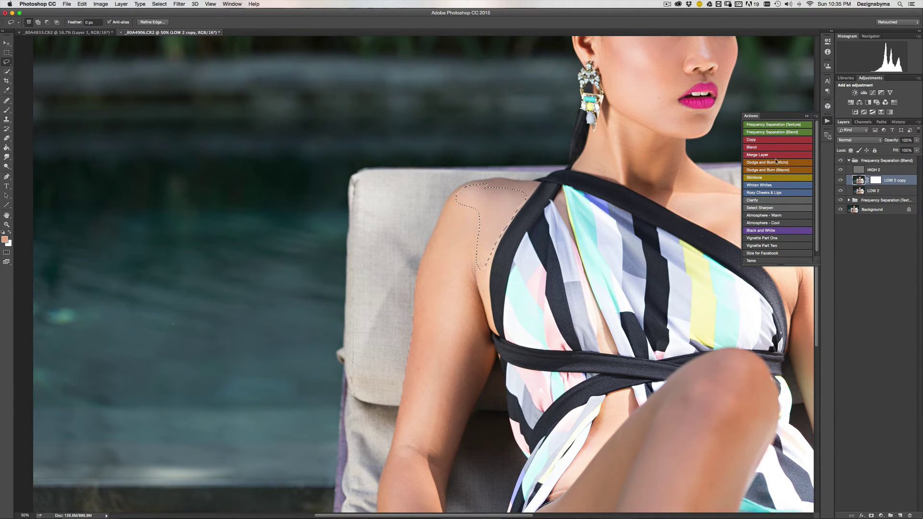
click(772, 139)
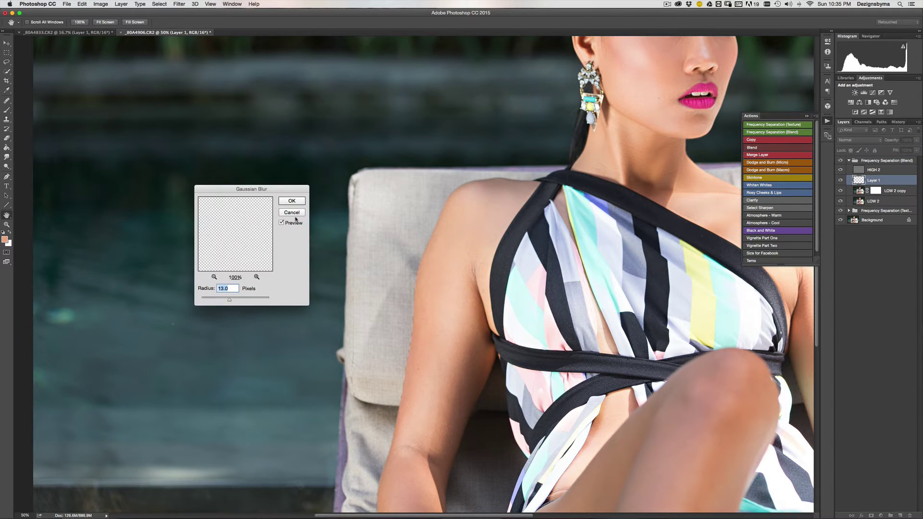
click(290, 203)
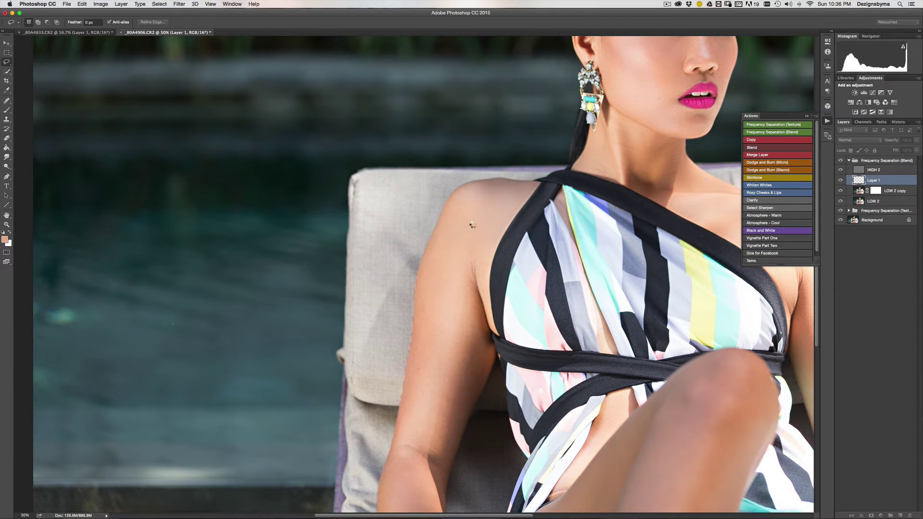
drag(469, 268, 508, 186)
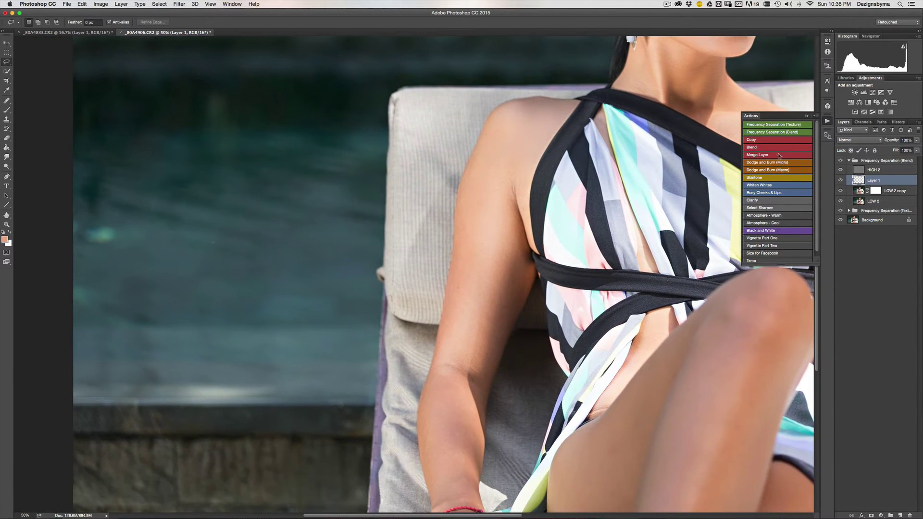
click(772, 155)
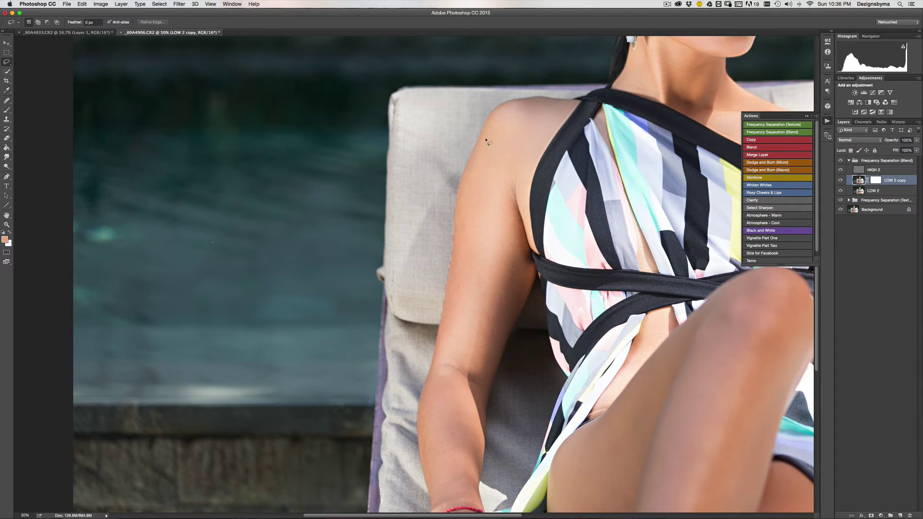
Smooth the outer edge of the upper arm from shoulder to elbow with a lassoed copy, a 13-pixel blur and Merge Layer.
mouse_move(488, 129)
mouse_down()
mouse_move(461, 194)
mouse_move(442, 365)
mouse_move(505, 178)
mouse_move(510, 130)
mouse_move(490, 126)
mouse_up()
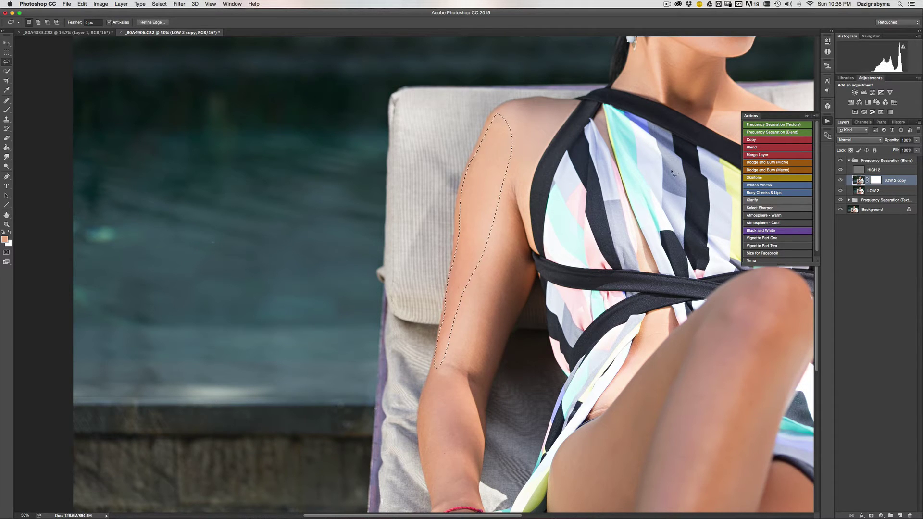
click(755, 147)
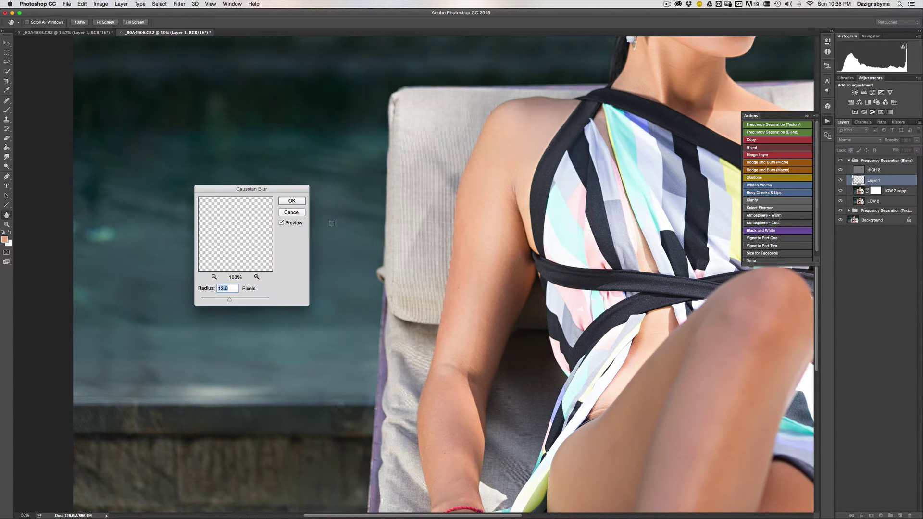
click(291, 201)
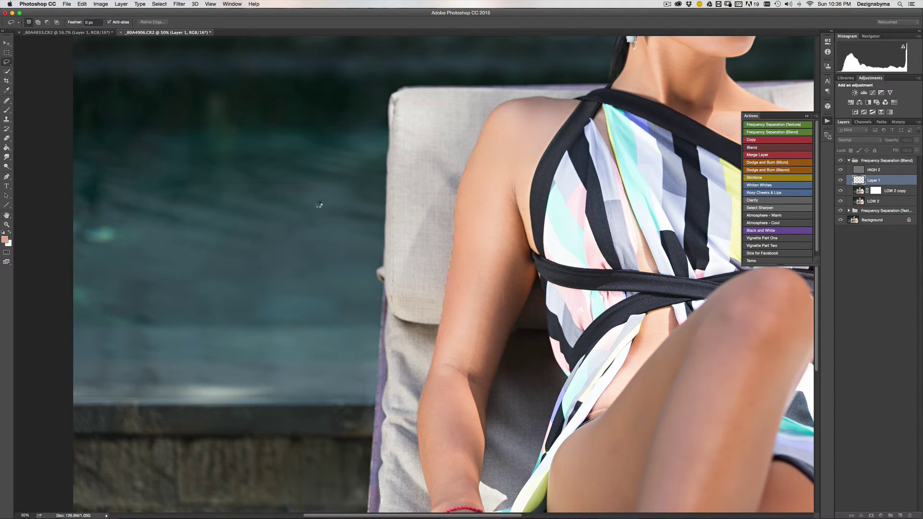
click(786, 155)
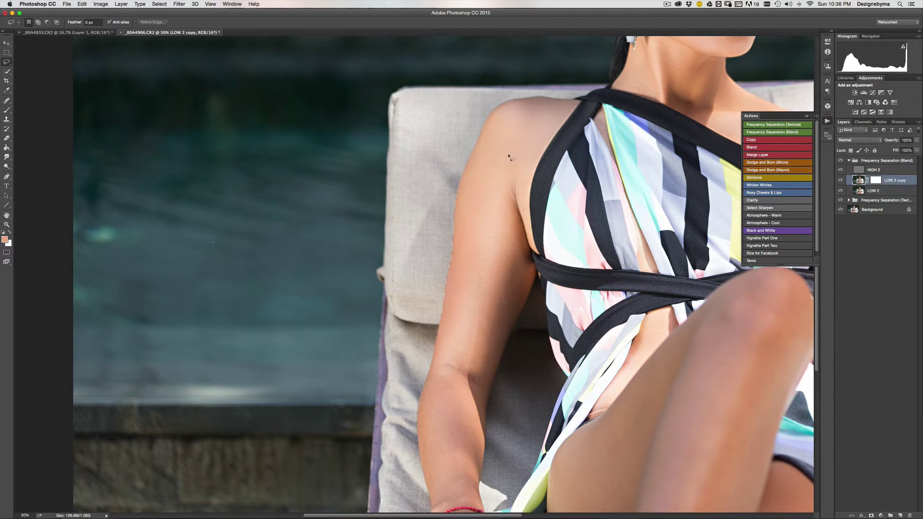
Lasso a strip along the middle of the upper arm, copy it to a new layer and set its blend mode to Screen.
mouse_move(495, 169)
mouse_down()
mouse_move(438, 363)
mouse_move(447, 380)
mouse_up()
drag(493, 303, 507, 252)
mouse_move(514, 207)
mouse_down()
mouse_move(515, 185)
mouse_move(504, 159)
mouse_up()
key(super+minus)
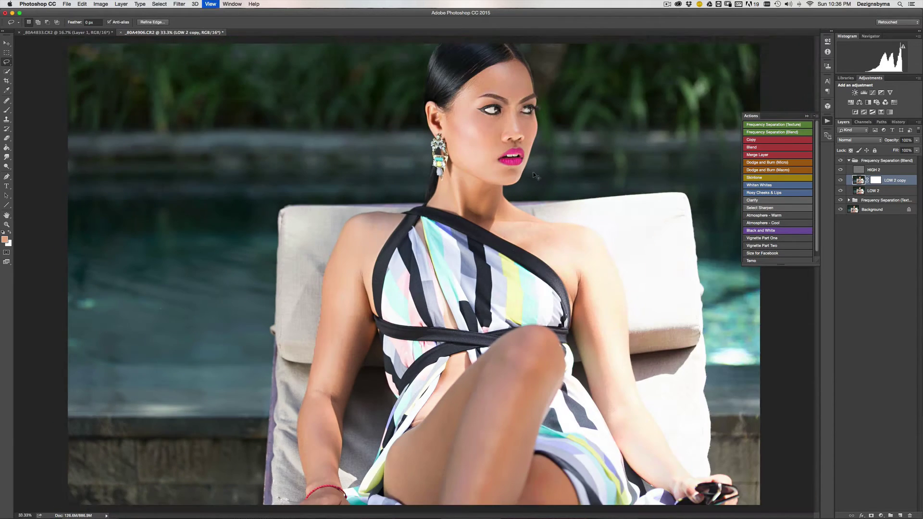
key(super+minus)
key(super+equal)
click(785, 147)
click(859, 140)
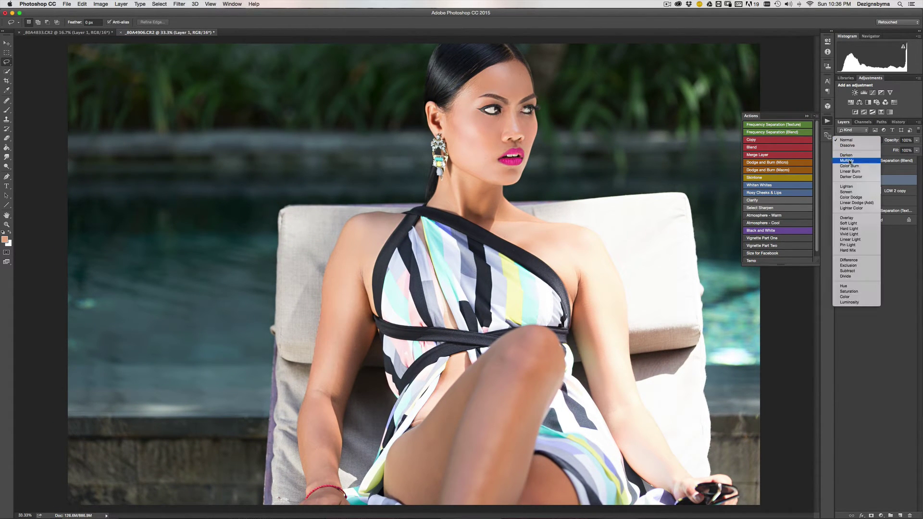
click(855, 192)
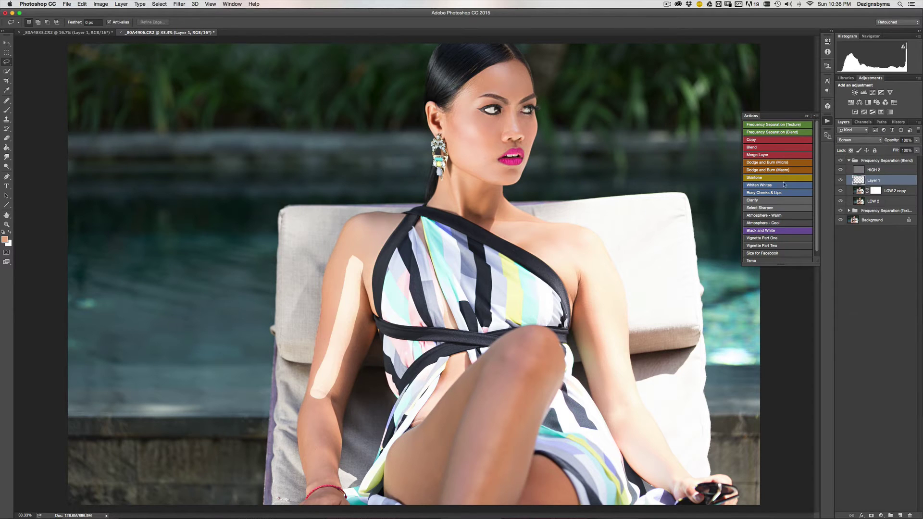
Soften the arm highlight layer with a 19-pixel Gaussian Blur and lower its fill to 26%.
click(766, 149)
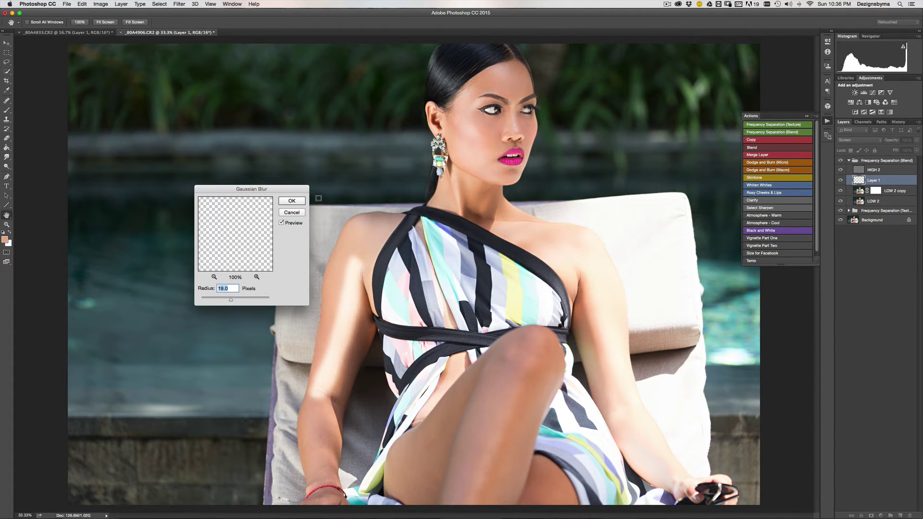
click(291, 201)
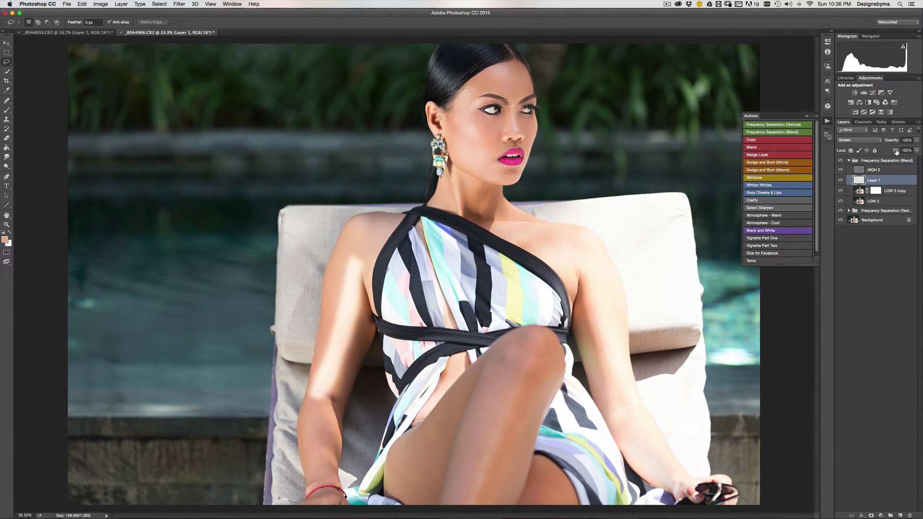
drag(895, 153, 868, 152)
key(super+minus)
Lower the arm highlight layer's fill to 18% and merge it into LOW 2 copy.
key(super+minus)
key(super+plus)
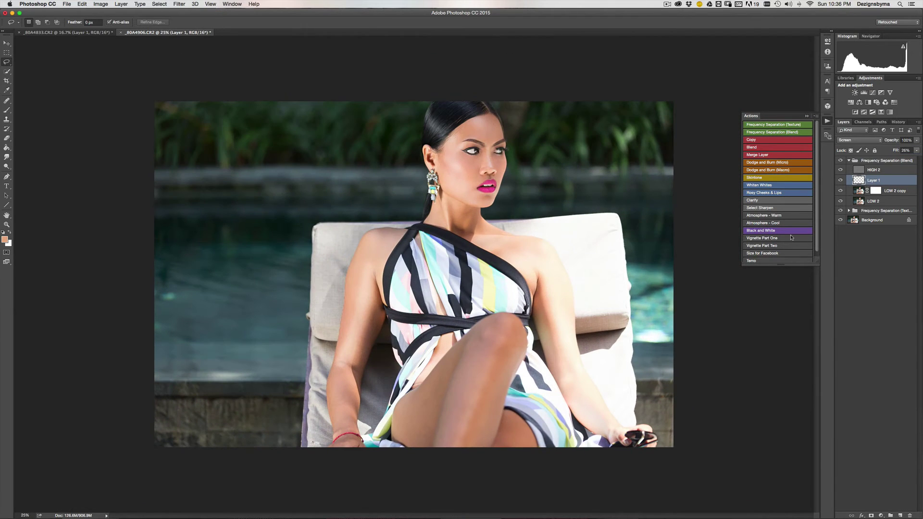
drag(896, 152, 895, 152)
key(Return)
key(super+minus)
key(super+minus)
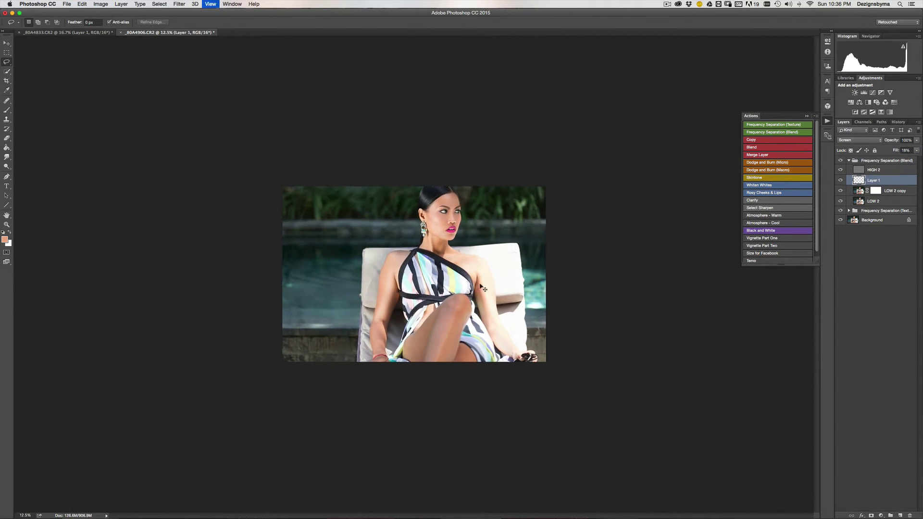
key(super+equal)
key(super+equal)
key(super+equal)
key(super+equal)
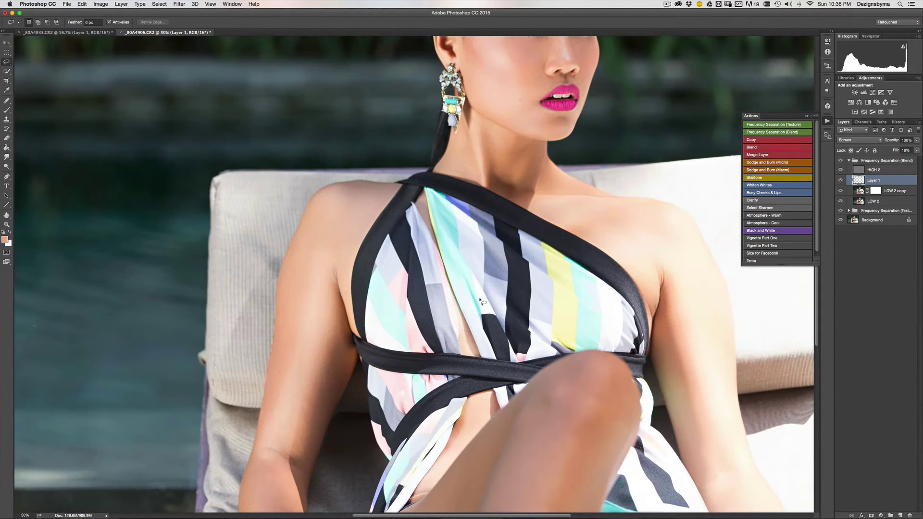
drag(469, 325, 481, 268)
click(772, 156)
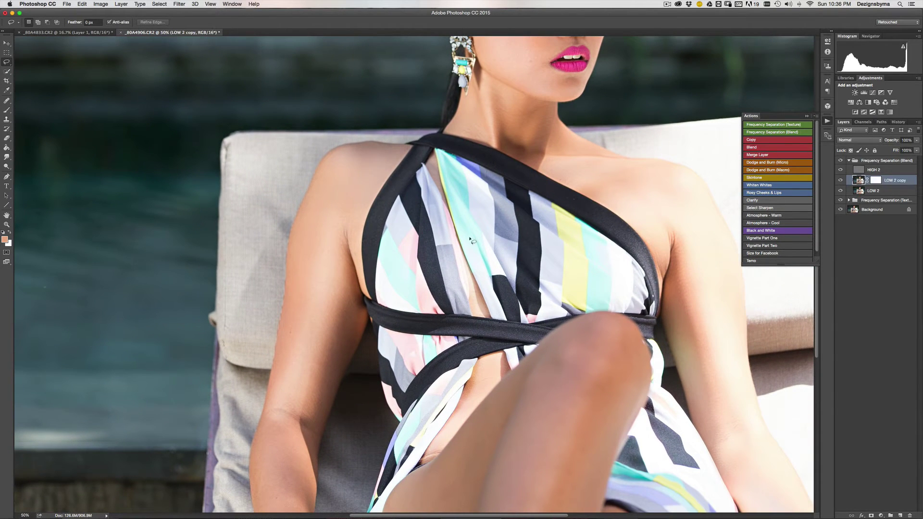
Smooth the shaded inner side of the same arm from armpit past the elbow with a lassoed copy, a 13-pixel blur and Merge Layer.
drag(421, 172, 451, 85)
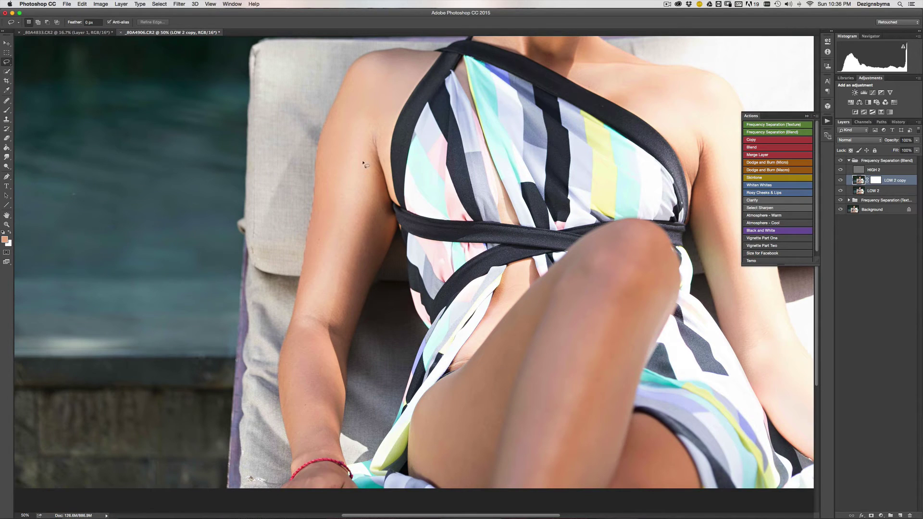
mouse_move(362, 219)
mouse_down()
mouse_move(328, 322)
mouse_move(346, 388)
mouse_move(350, 331)
mouse_move(388, 245)
mouse_move(394, 201)
mouse_up()
drag(370, 157, 373, 145)
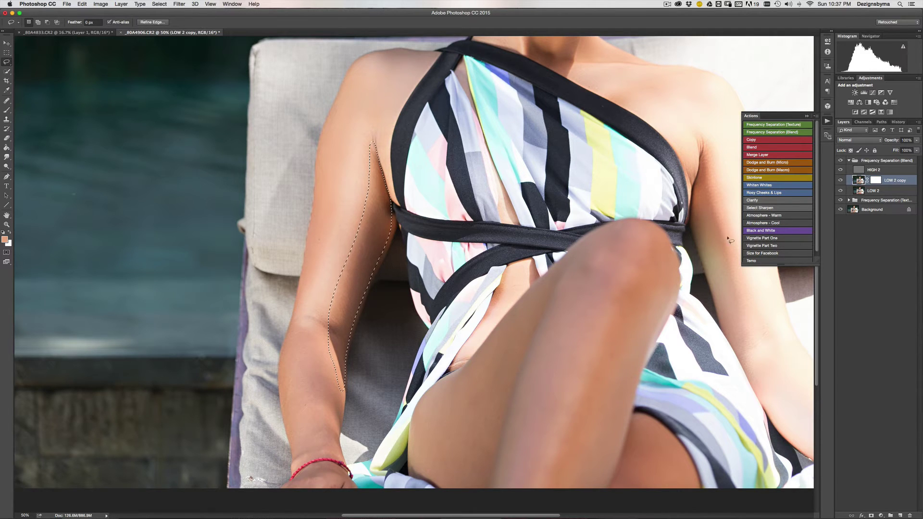
click(765, 140)
click(766, 148)
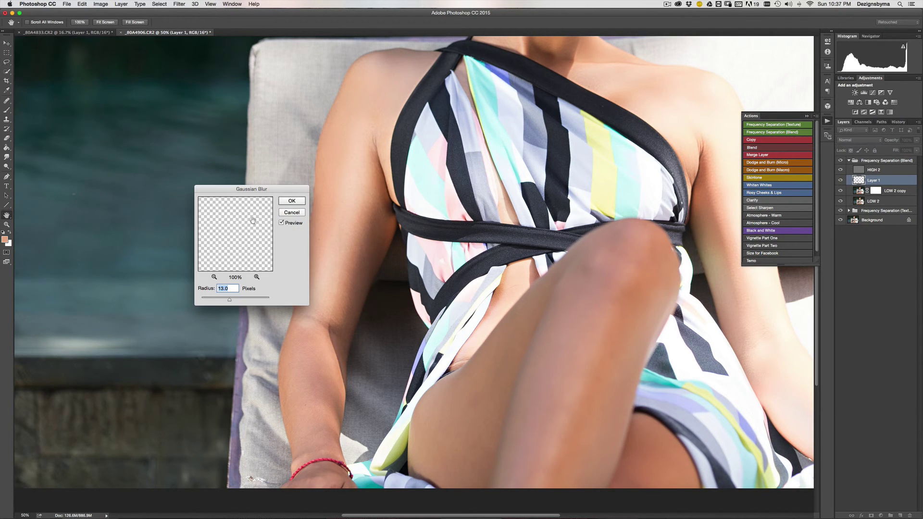
click(291, 200)
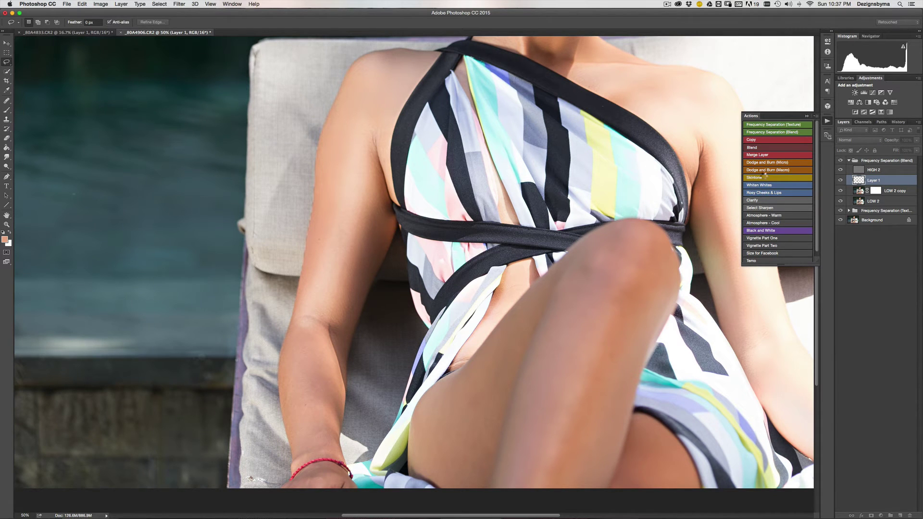
click(762, 155)
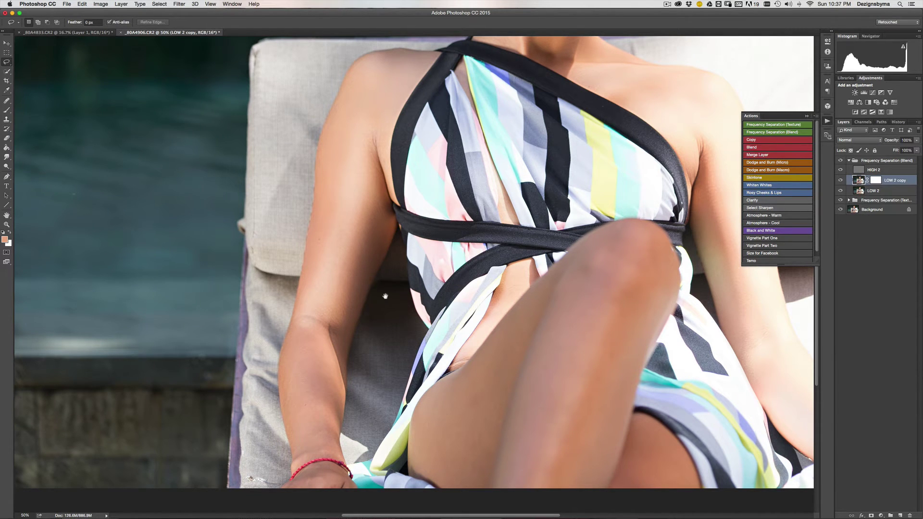
Lasso the forearm from elbow to bracelet, copy it, blur it by 13 pixels and merge it into LOW 2 copy.
scroll(385, 296, down, 5)
scroll(385, 296, left, 2)
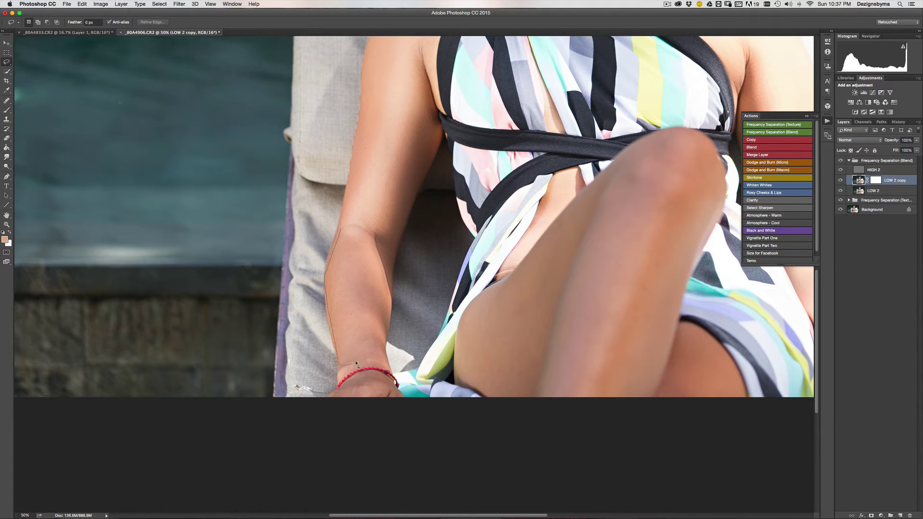
mouse_move(387, 310)
mouse_down()
mouse_move(380, 254)
mouse_move(343, 225)
mouse_up()
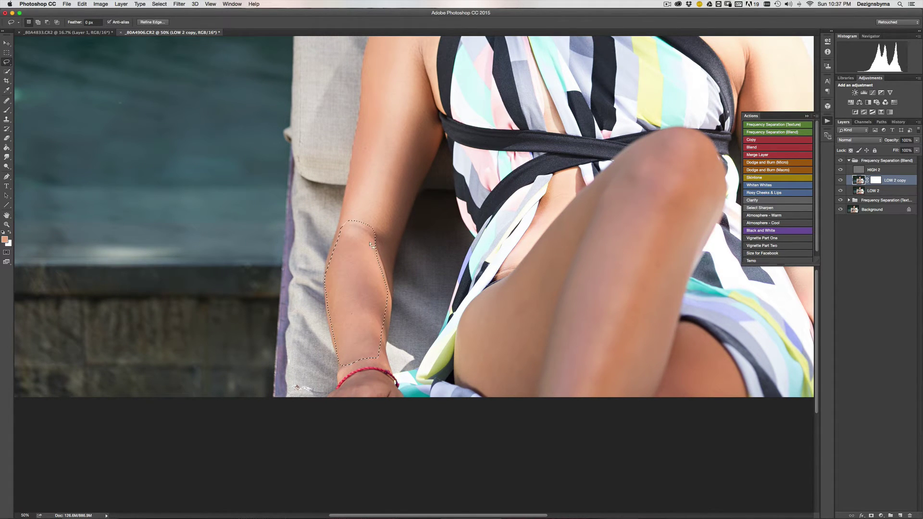
click(758, 140)
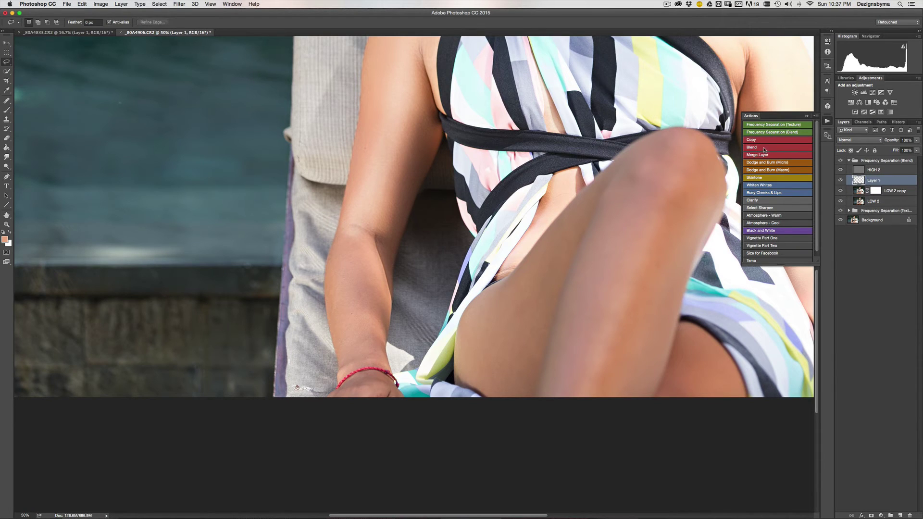
click(763, 147)
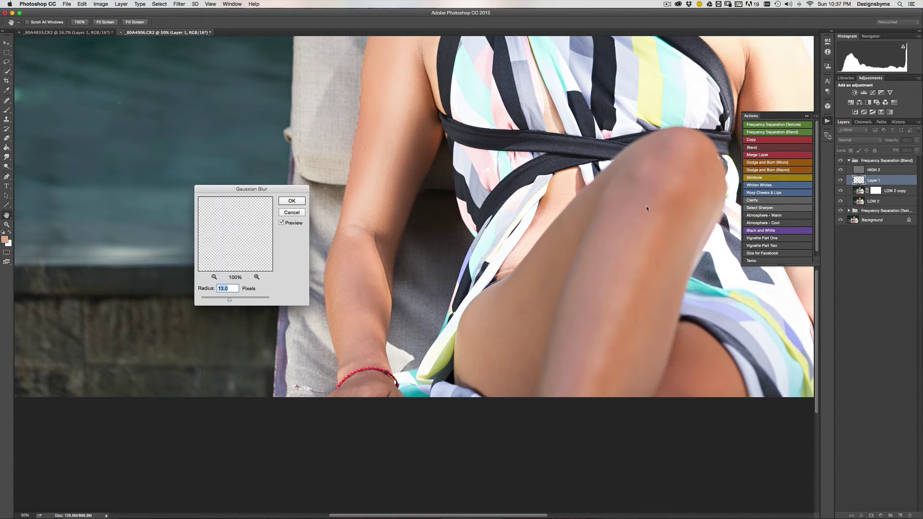
click(293, 201)
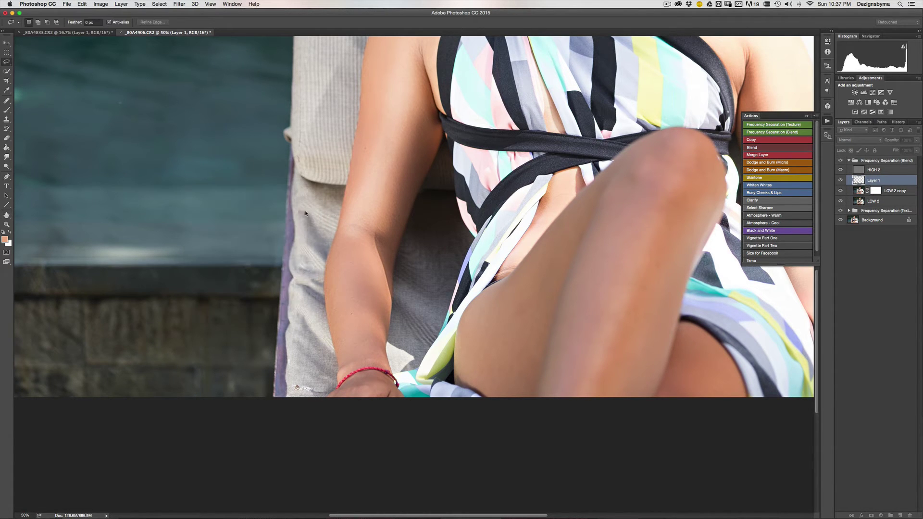
click(751, 155)
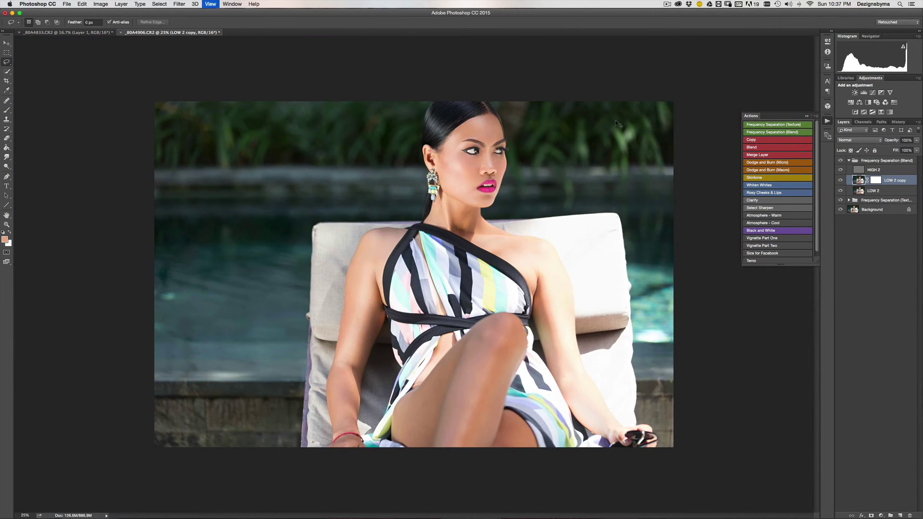
Examine the retouched arms, torso and raised leg in the full picture and close up.
key(super+equal)
key(super+equal)
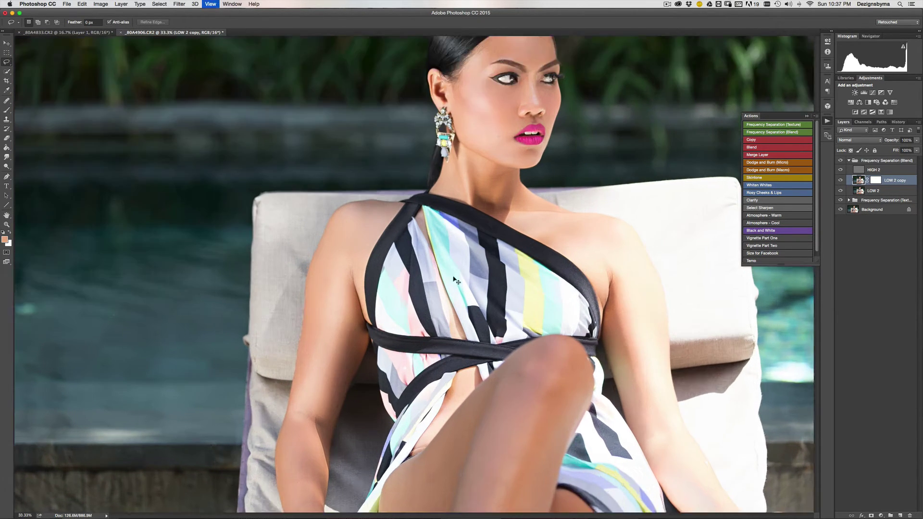
drag(455, 282, 485, 251)
scroll(485, 250, down, 3)
key(super+minus)
key(super+minus)
key(super+minus)
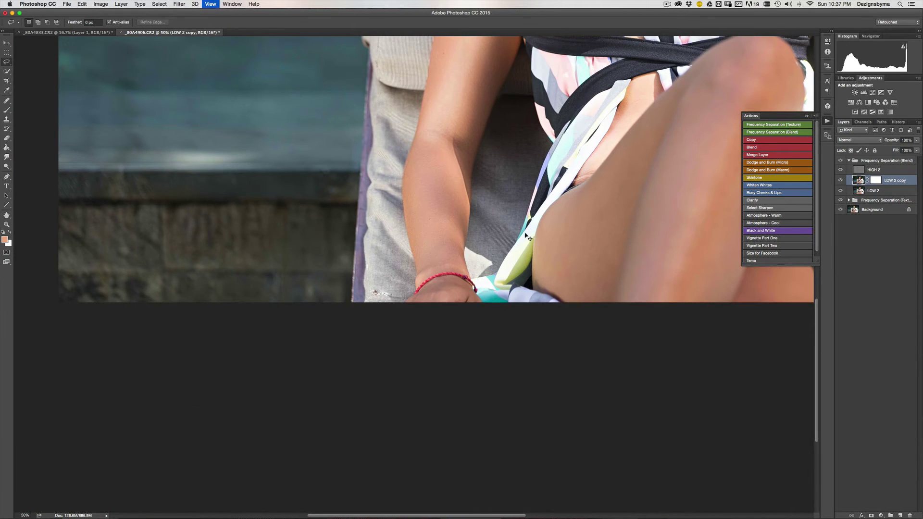
key(super+equal)
key(super+equal)
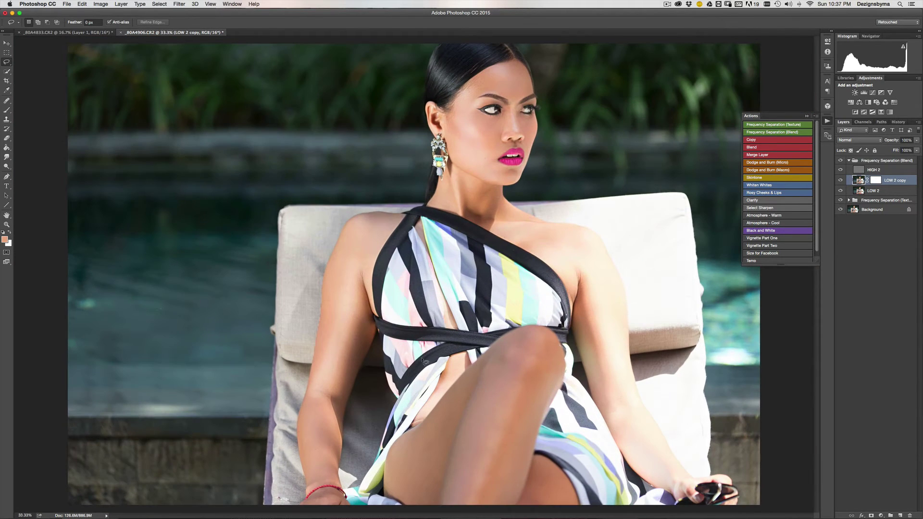
key(super+equal)
scroll(504, 279, down, 8)
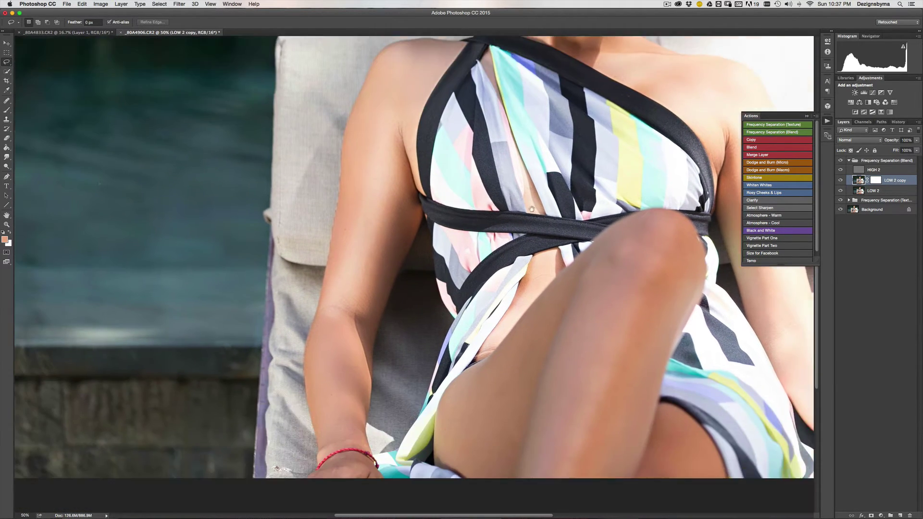
drag(529, 247, 489, 280)
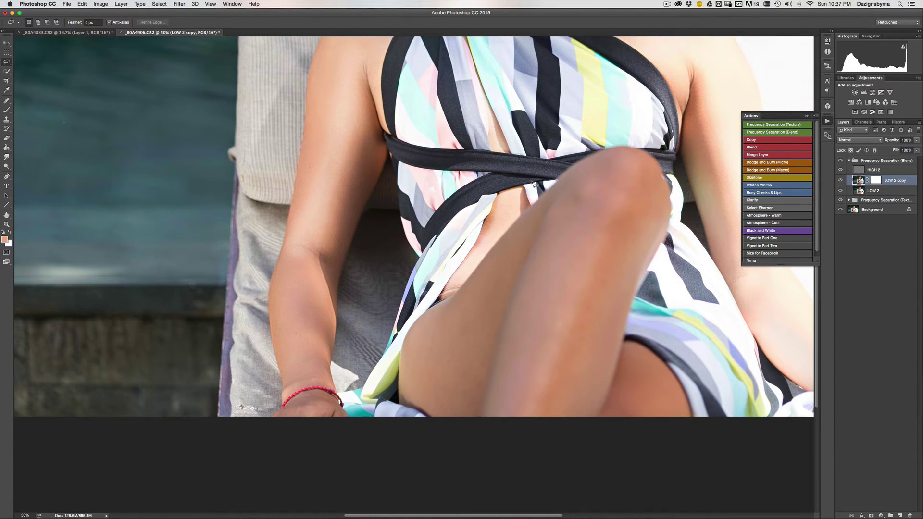
Smooth the thigh of the raised leg with a lassoed copy, a 13-pixel Gaussian Blur and Merge Layer.
scroll(617, 164, down, 2)
scroll(617, 164, left, 1)
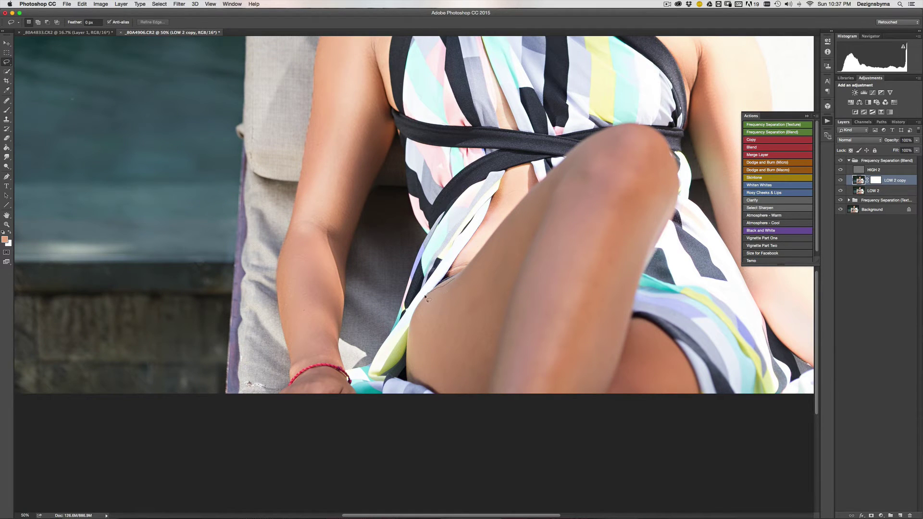
mouse_move(410, 374)
mouse_down()
mouse_move(457, 390)
mouse_move(487, 383)
mouse_up()
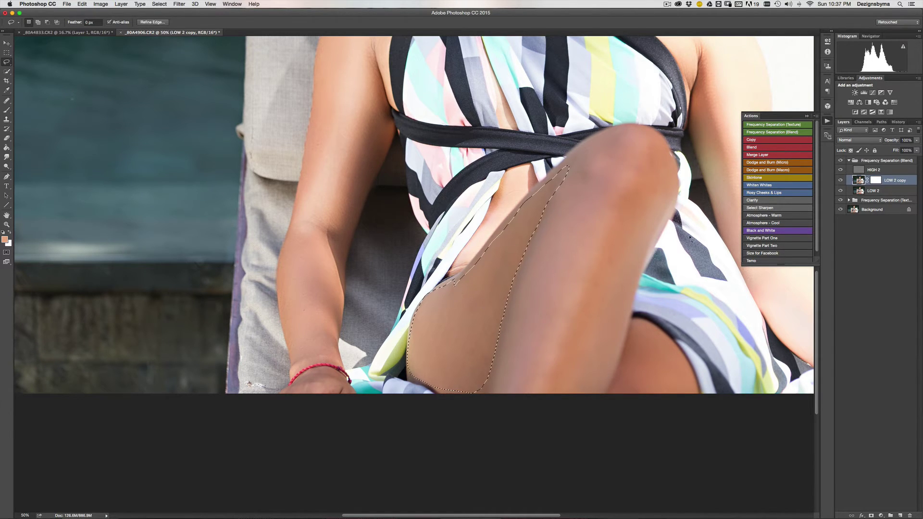
click(752, 147)
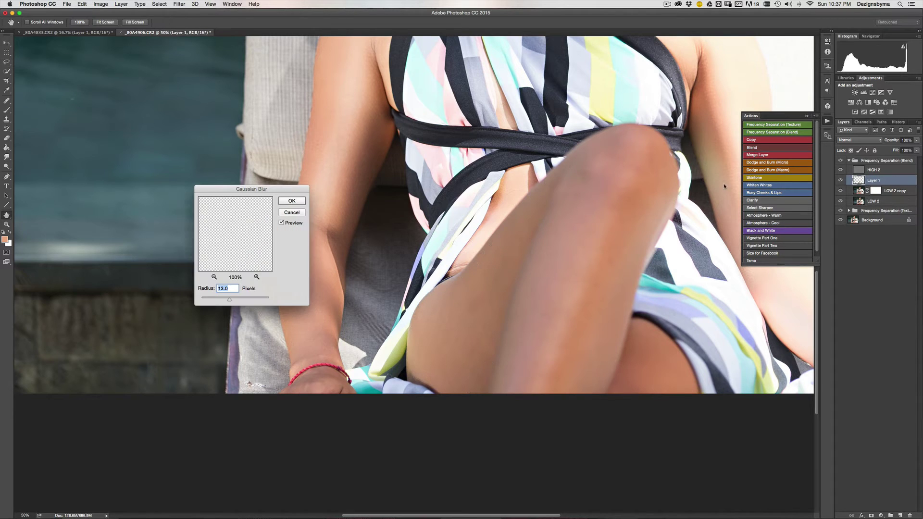
click(291, 202)
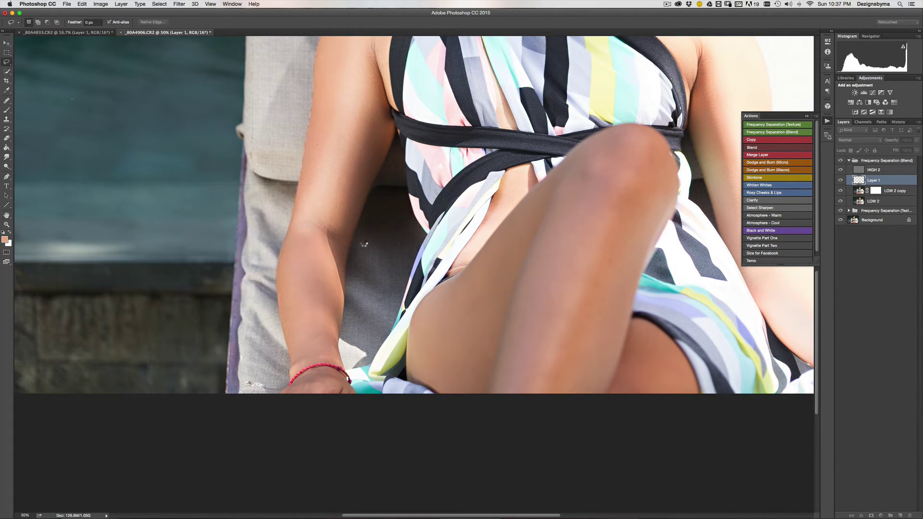
click(778, 154)
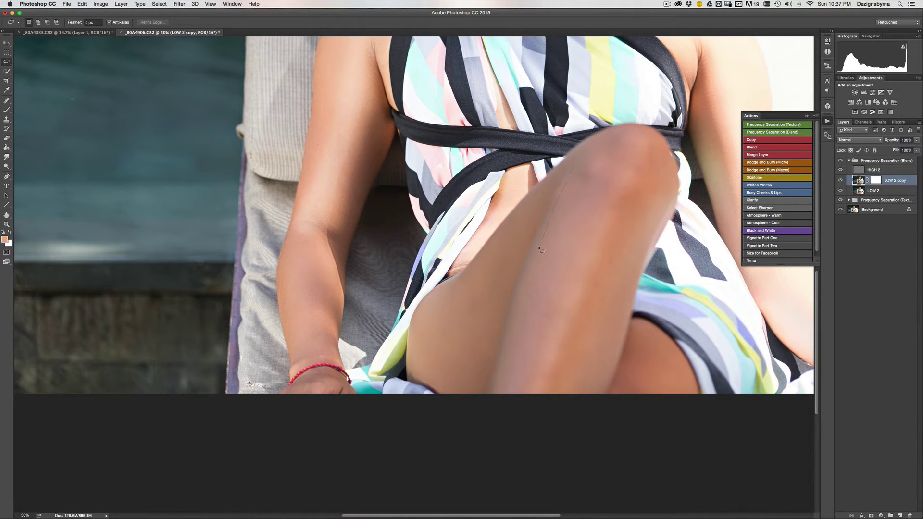
Lasso the thigh-side part of the shin up to the knee, blur its copy by 13 pixels and merge it into LOW 2 copy.
drag(490, 377, 523, 396)
drag(580, 162, 622, 128)
click(767, 155)
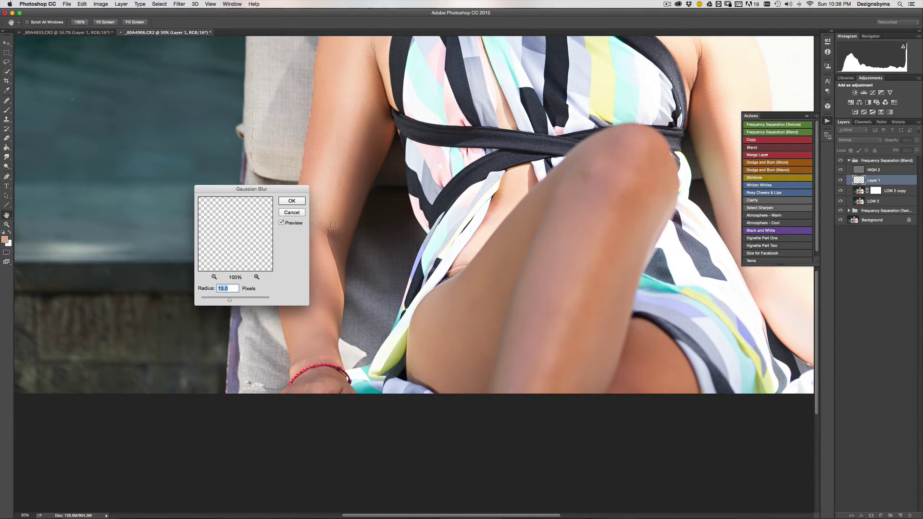
click(291, 201)
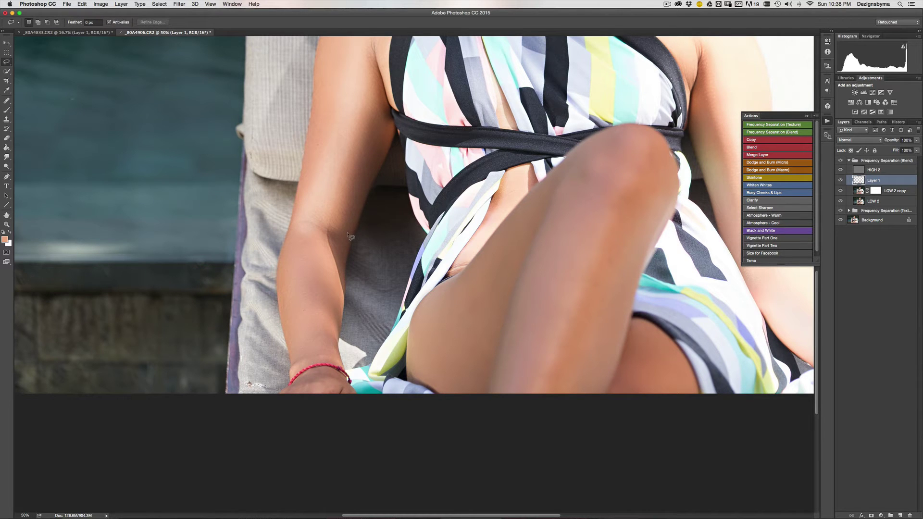
key(super+minus)
key(super+minus)
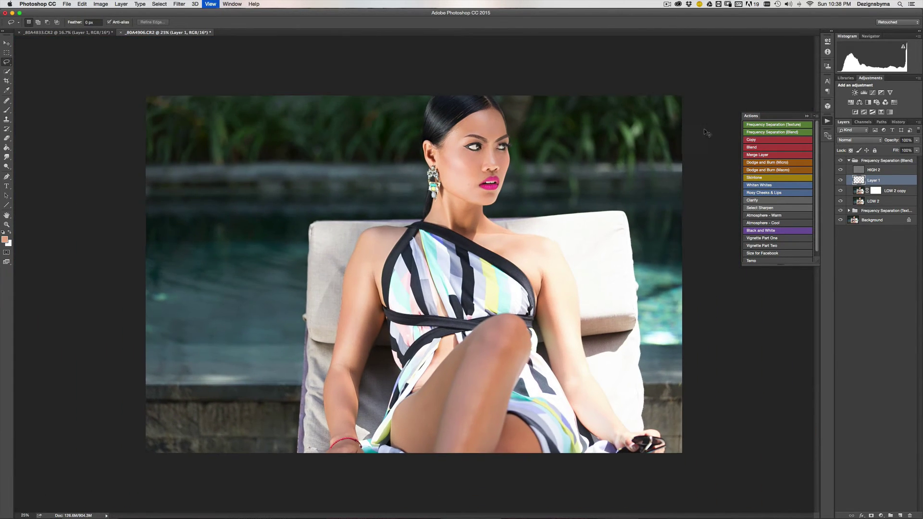
key(super+plus)
key(super+plus)
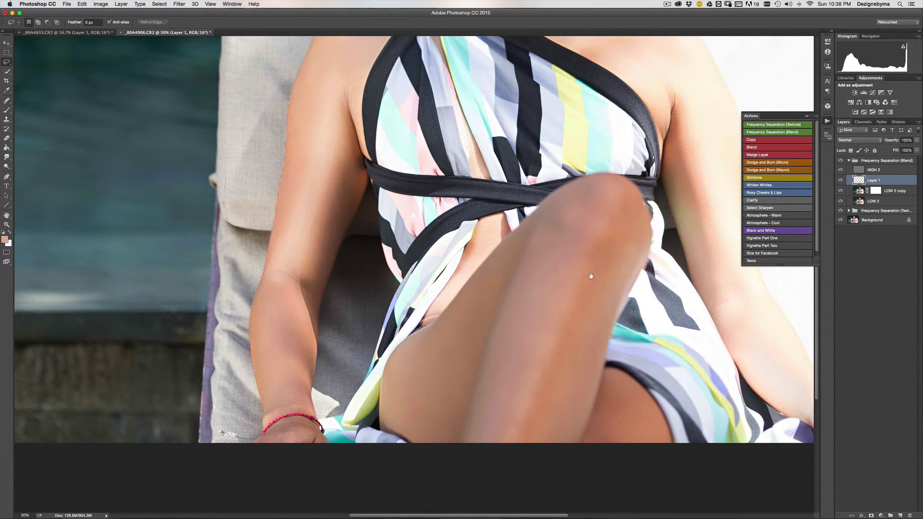
scroll(591, 276, down, 3)
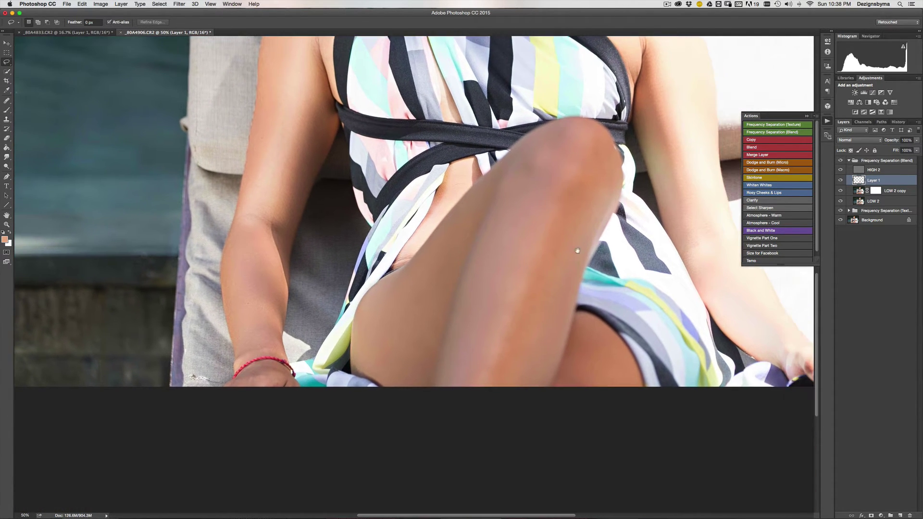
click(776, 156)
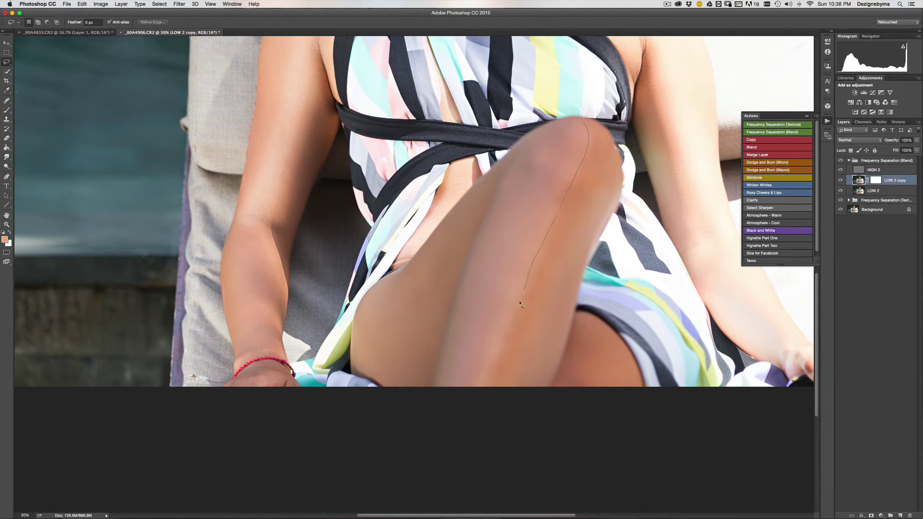
Lasso the orange-toned outer side of the shin and knee, blur its copy with Gaussian Blur and merge it into LOW 2 copy.
mouse_move(497, 360)
mouse_down()
mouse_move(496, 388)
mouse_move(520, 392)
mouse_move(547, 380)
mouse_move(569, 320)
mouse_up()
drag(588, 260, 610, 207)
drag(615, 150, 617, 153)
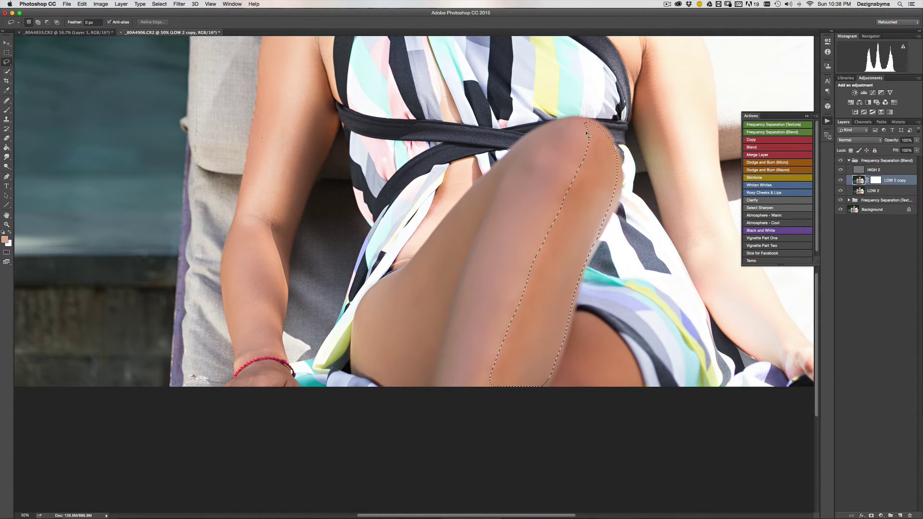
click(769, 148)
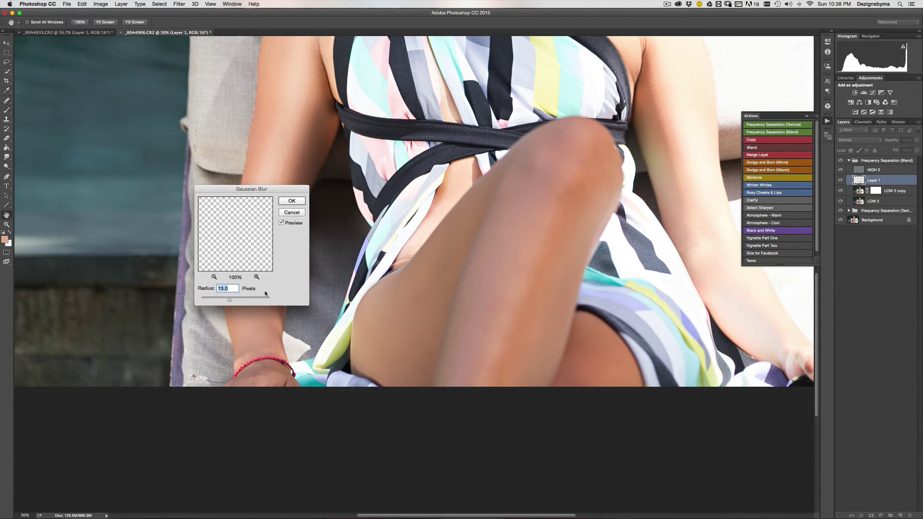
drag(229, 300, 229, 301)
key(Return)
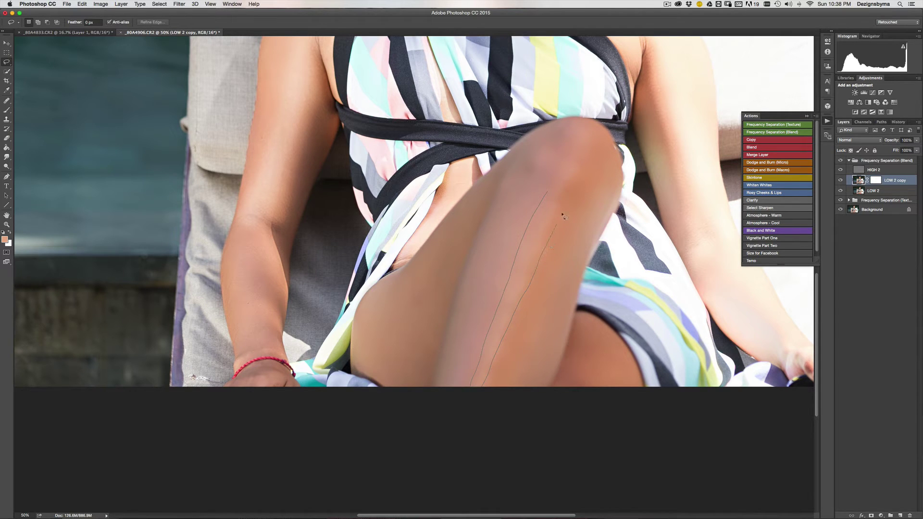
Lasso a narrow strip along the shin below the knee, copy it, set the copy to Screen blending and soften it with Gaussian Blur.
drag(562, 215, 563, 211)
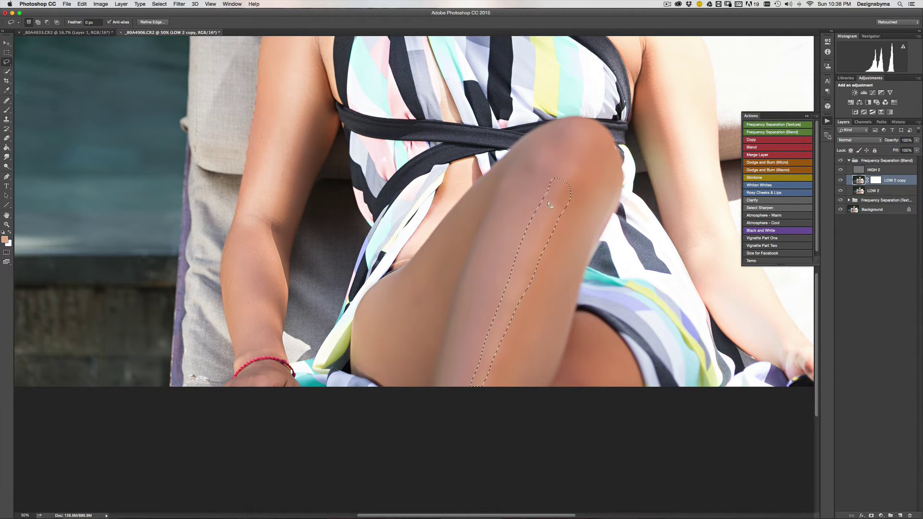
click(769, 143)
click(858, 140)
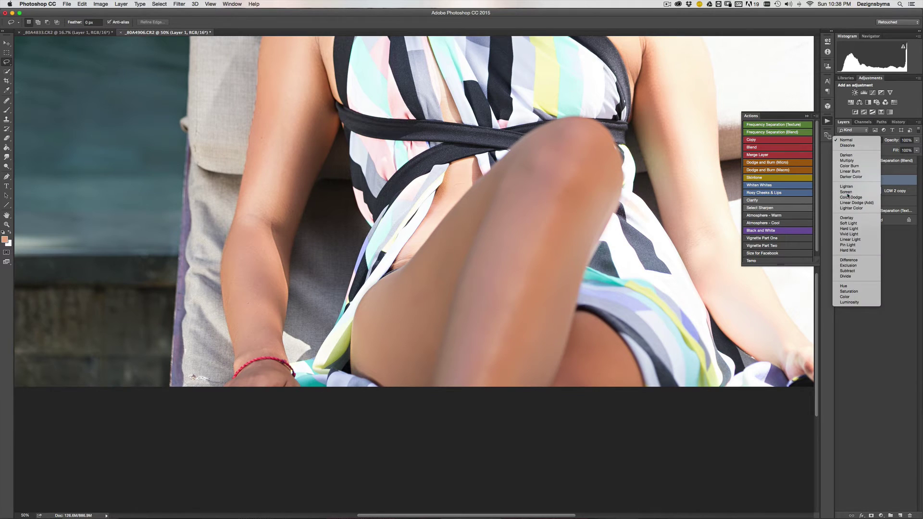
click(847, 193)
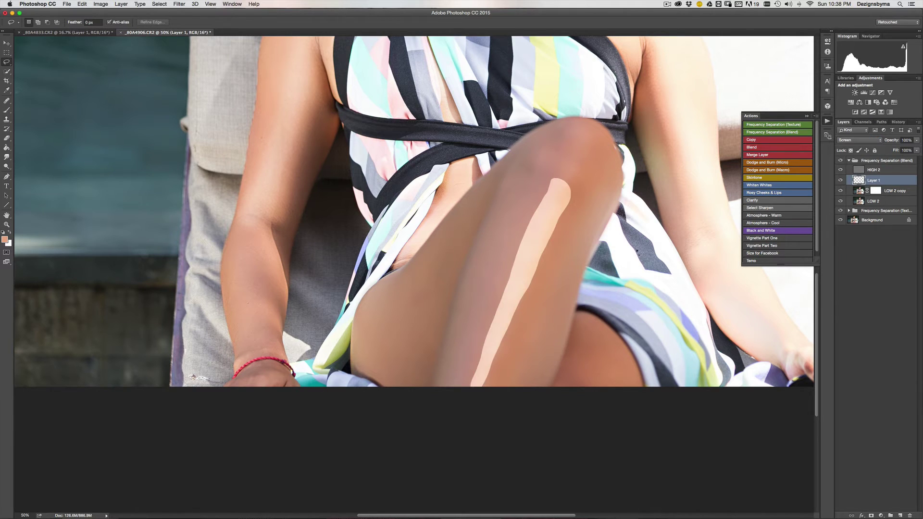
click(768, 148)
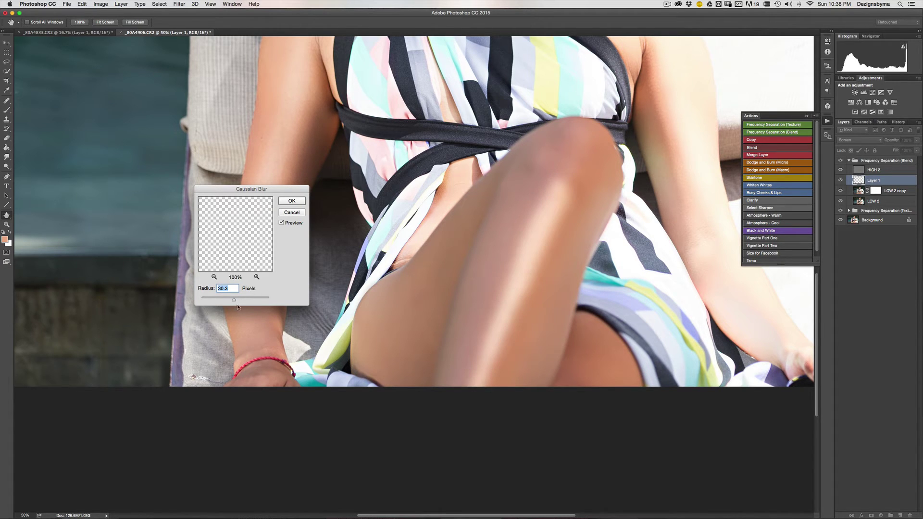
click(288, 204)
key(l)
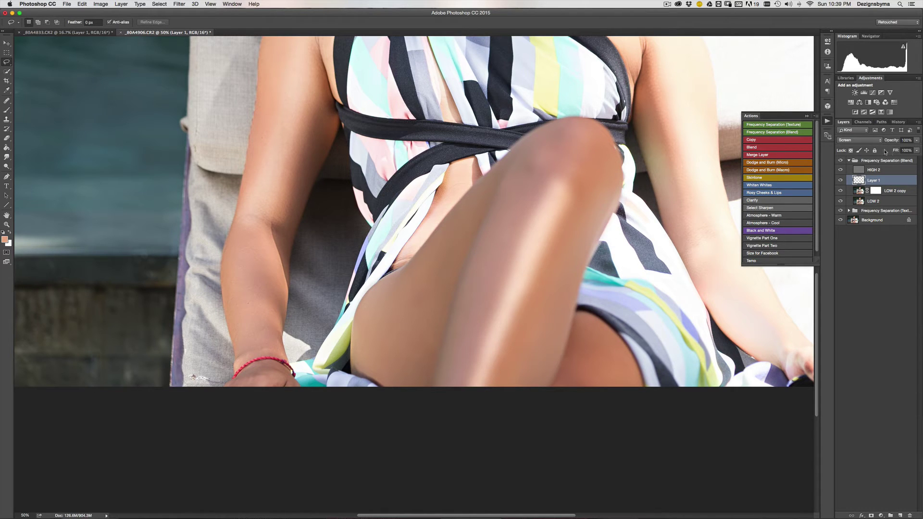
Lower the shin highlight's fill to 22% and merge it into LOW 2 copy.
mouse_move(894, 152)
mouse_down()
mouse_move(864, 151)
mouse_move(896, 155)
mouse_up()
key(super+minus)
key(super+minus)
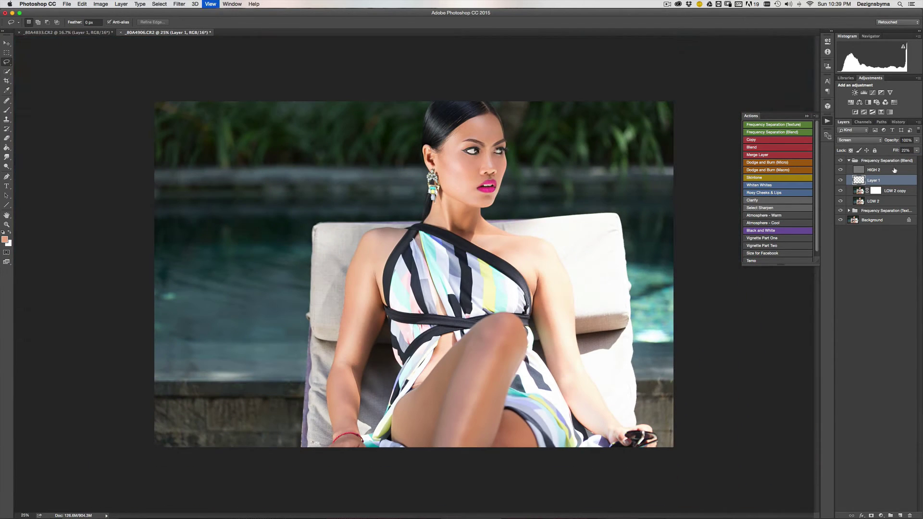
key(super+plus)
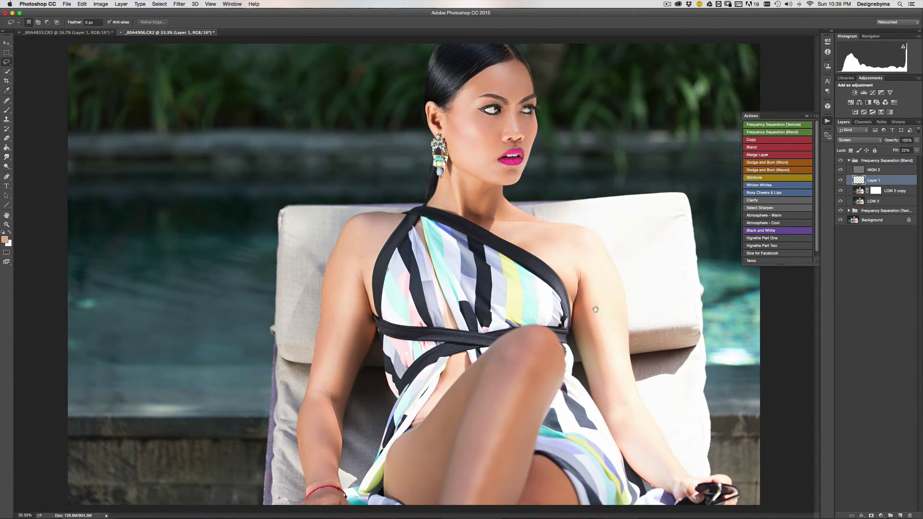
key(super+plus)
drag(596, 312, 594, 206)
click(787, 156)
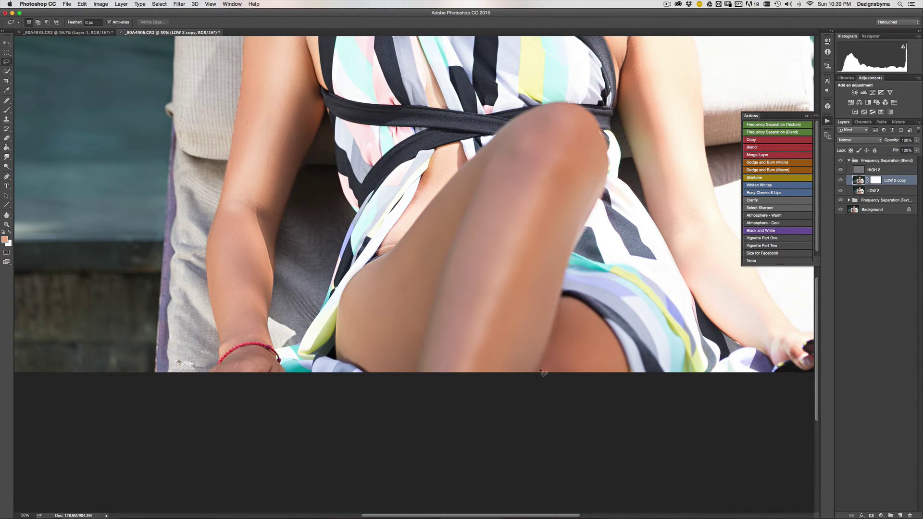
Lasso the skin of the other leg behind the raised shin, blur its copy by 13 pixels and merge it into LOW 2 copy.
mouse_move(542, 371)
mouse_down()
mouse_move(566, 384)
mouse_move(624, 365)
mouse_up()
click(764, 147)
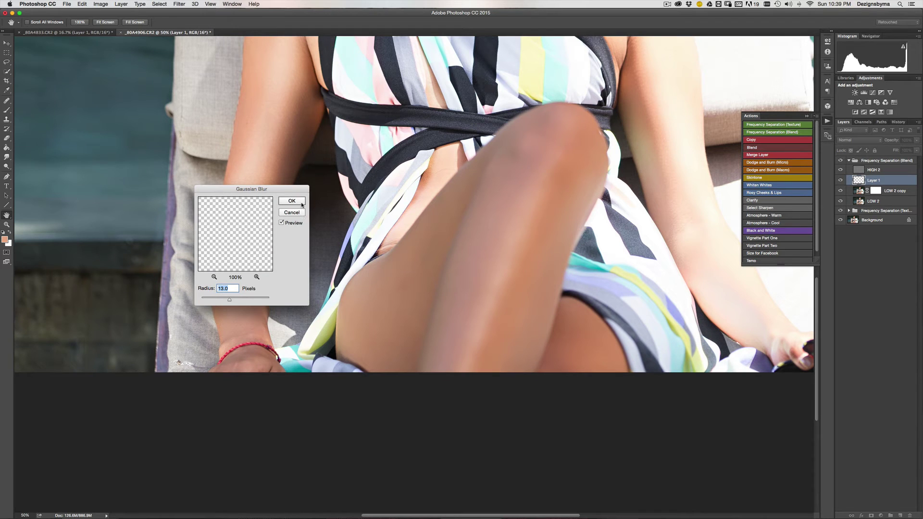
click(292, 201)
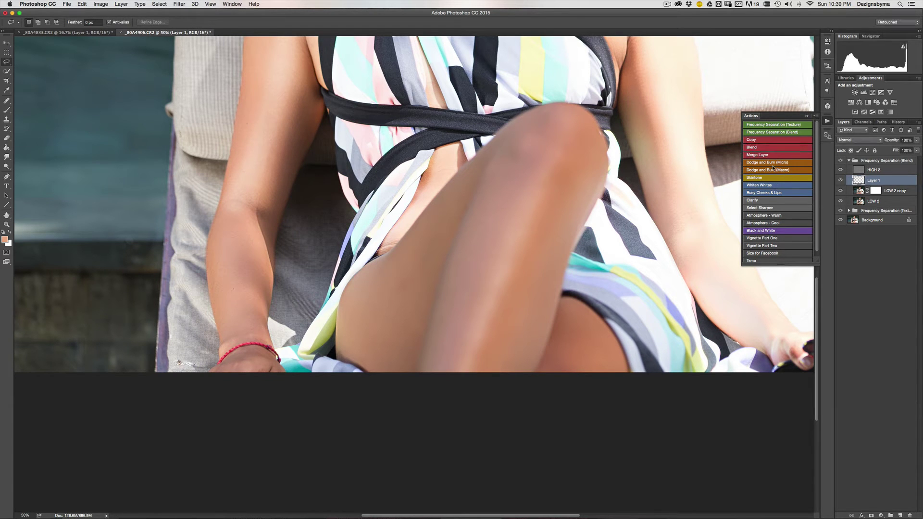
Compare the full picture with and without the LOW 2 copy layer.
key(super+minus)
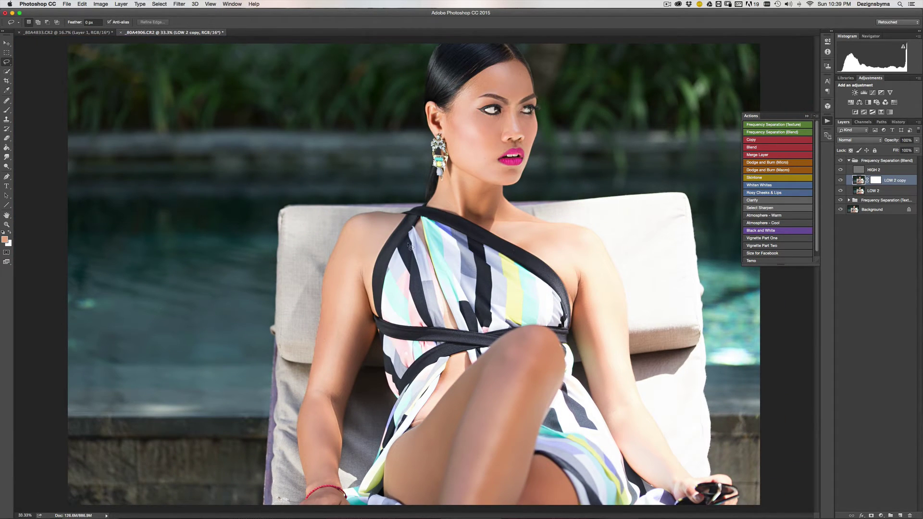
key(super+minus)
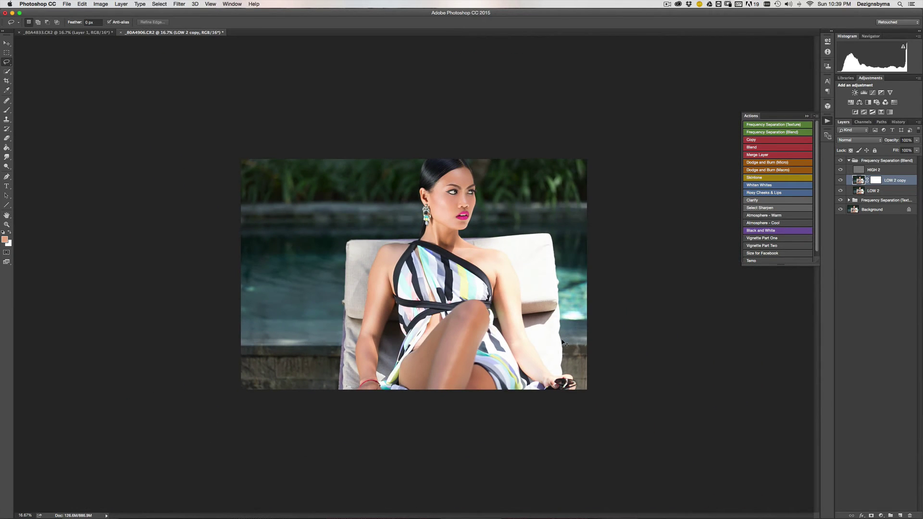
key(super+minus)
key(super+plus)
key(super+plus)
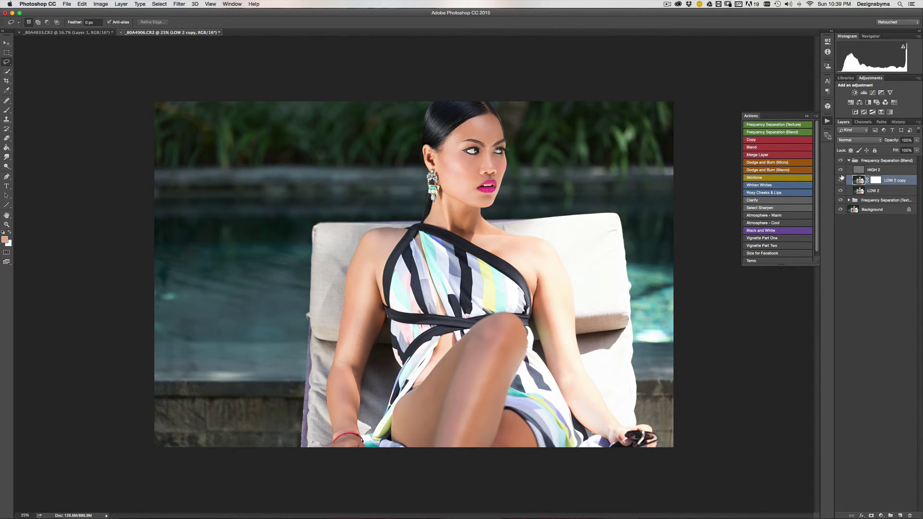
click(841, 180)
click(842, 181)
click(842, 181)
click(841, 180)
click(840, 182)
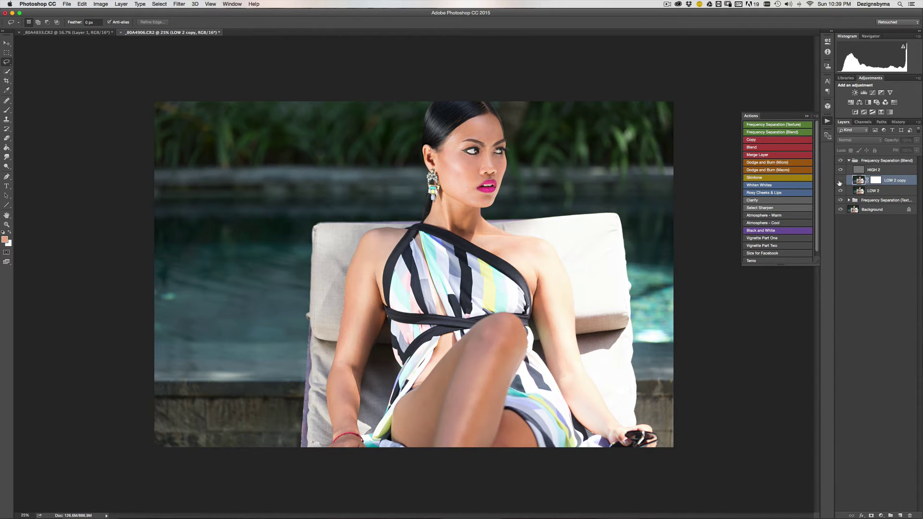
click(842, 181)
click(842, 181)
click(841, 181)
click(842, 181)
click(841, 181)
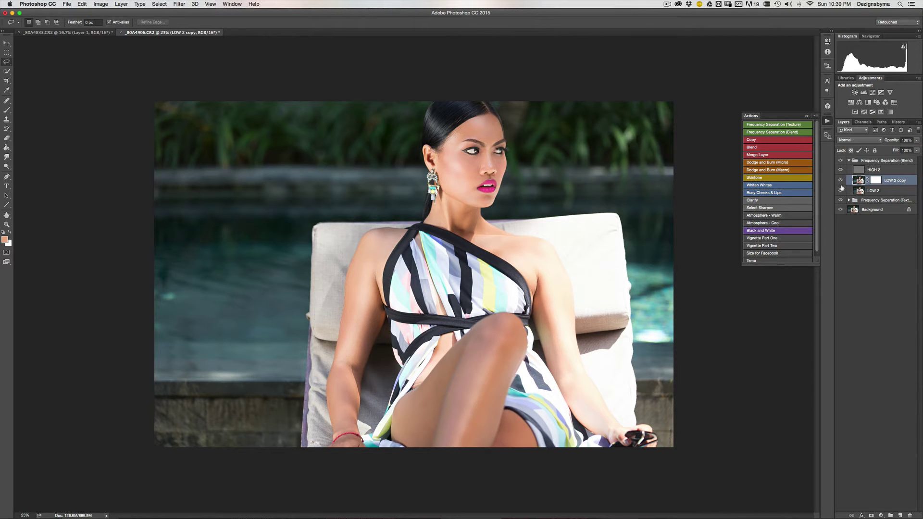
Lasso the bare midriff between the dress and the raised thigh, blur its copy by 13 pixels and merge it into LOW 2 copy.
key(super+equal)
key(super+equal)
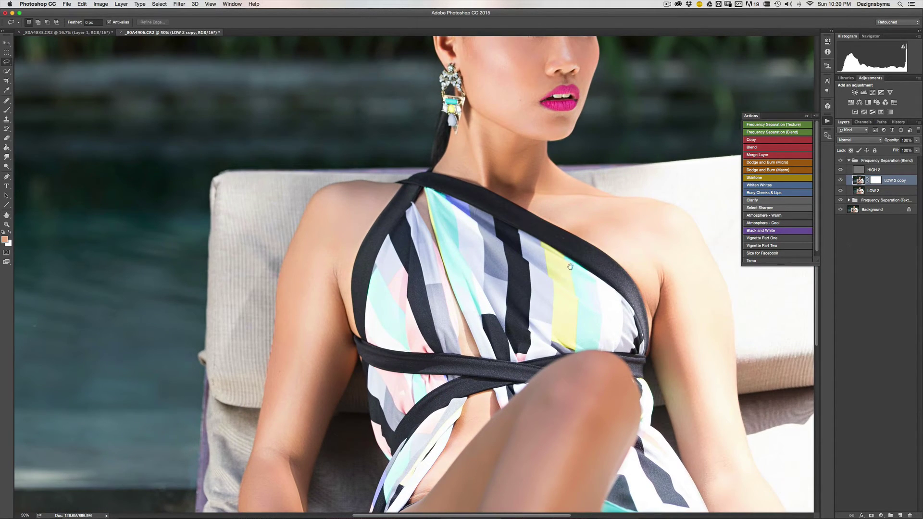
drag(570, 266, 614, 181)
key(super+equal)
drag(574, 271, 565, 230)
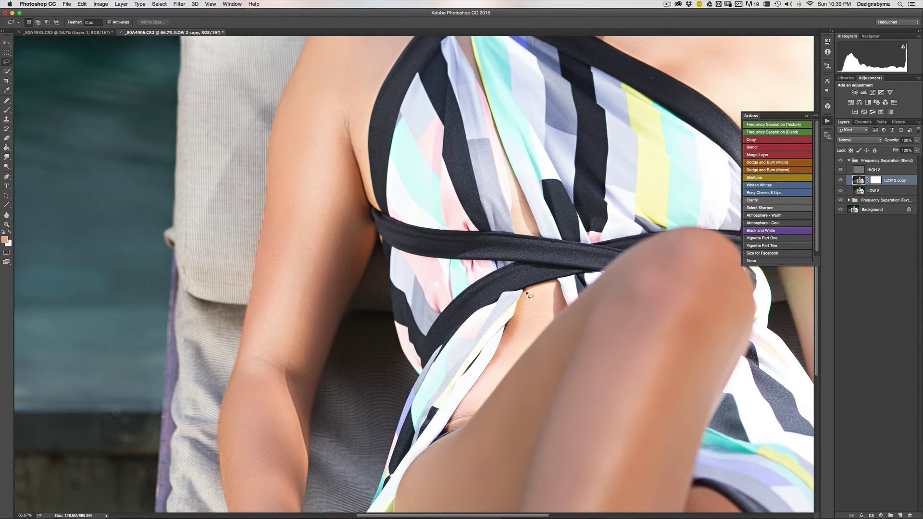
mouse_move(527, 291)
mouse_down()
mouse_move(516, 327)
mouse_move(451, 426)
mouse_up()
drag(556, 283, 553, 285)
click(757, 140)
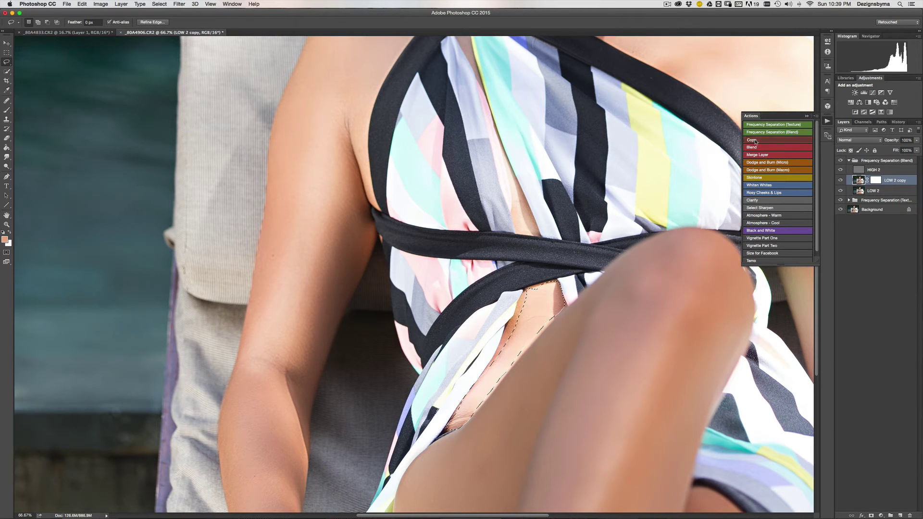
click(758, 148)
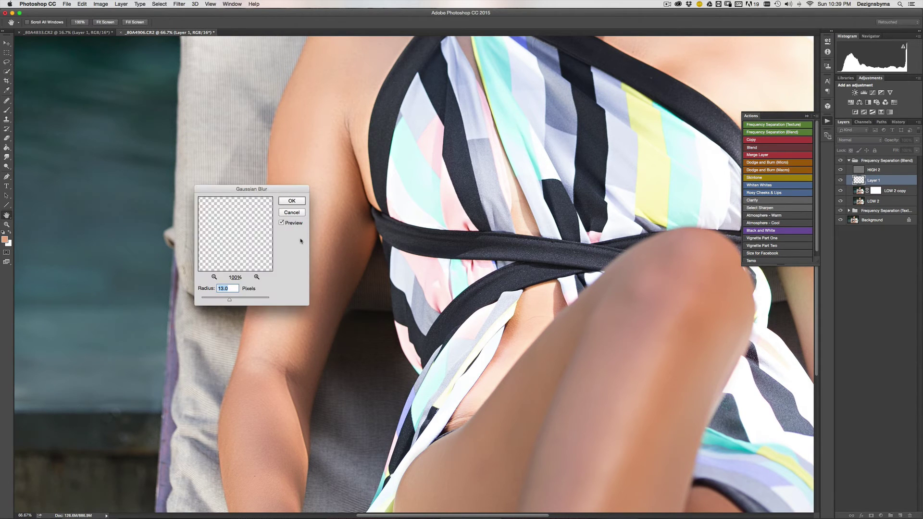
click(293, 202)
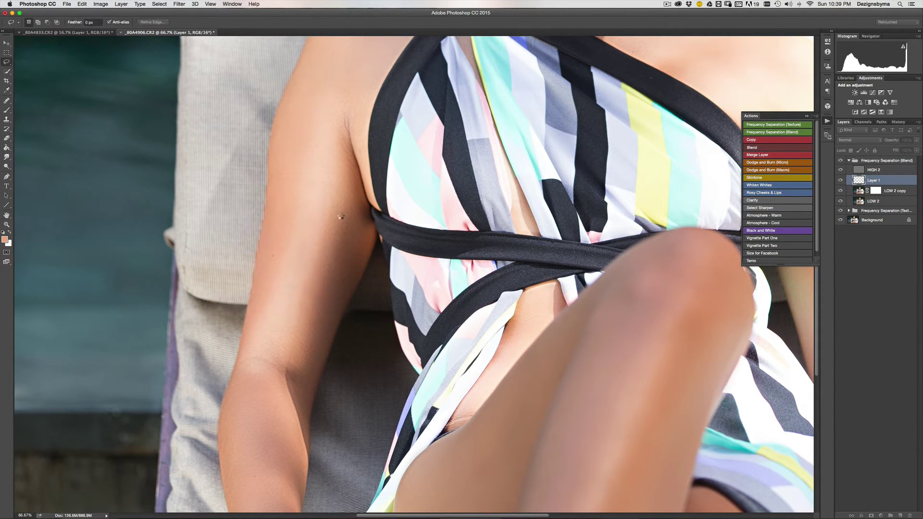
click(777, 156)
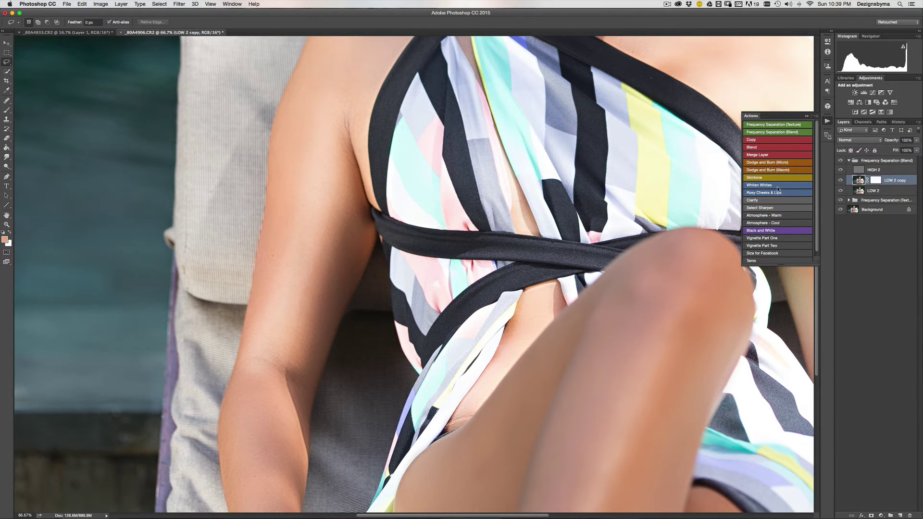
Heal the fine creases across the midriff on the HIGH 2 layer with the Healing Brush.
click(858, 172)
key(j)
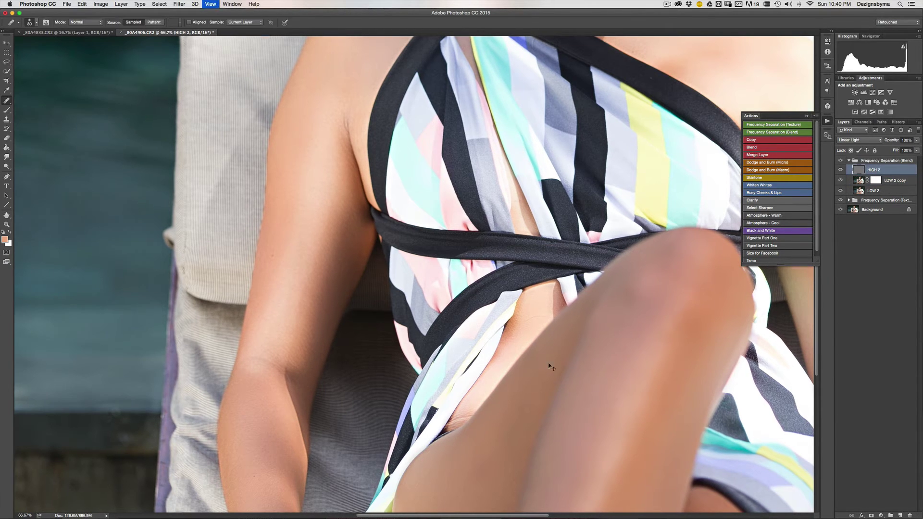
key(super+1)
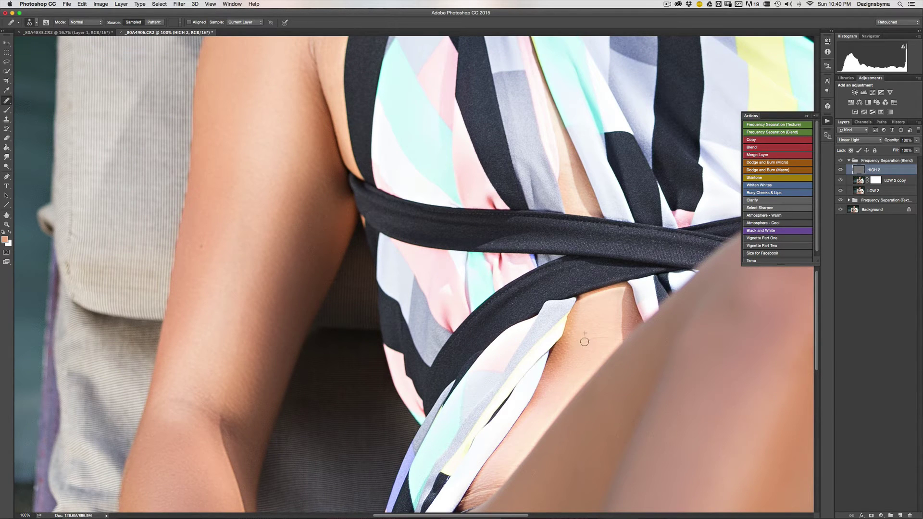
drag(584, 341, 620, 339)
alt+click(586, 333)
alt+click(596, 335)
click(611, 338)
alt+click(582, 344)
key(super+minus)
key(super+minus)
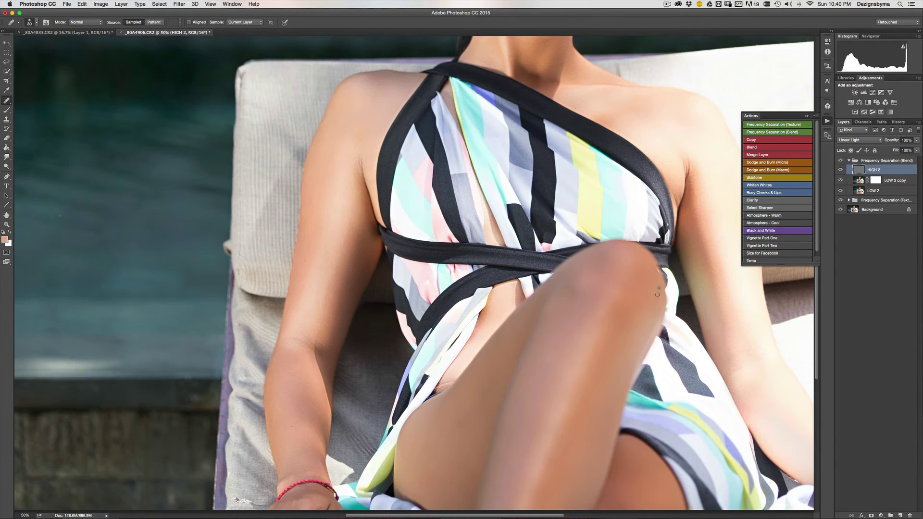
key(super+minus)
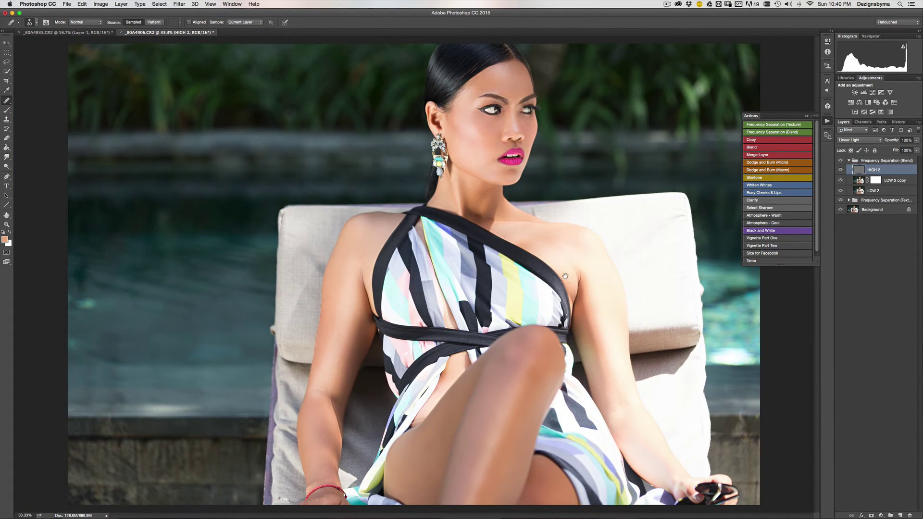
Heal the wrinkled skin where the dress edge meets the raised thigh on HIGH 2.
key(super+plus)
key(super+plus)
key(super+plus)
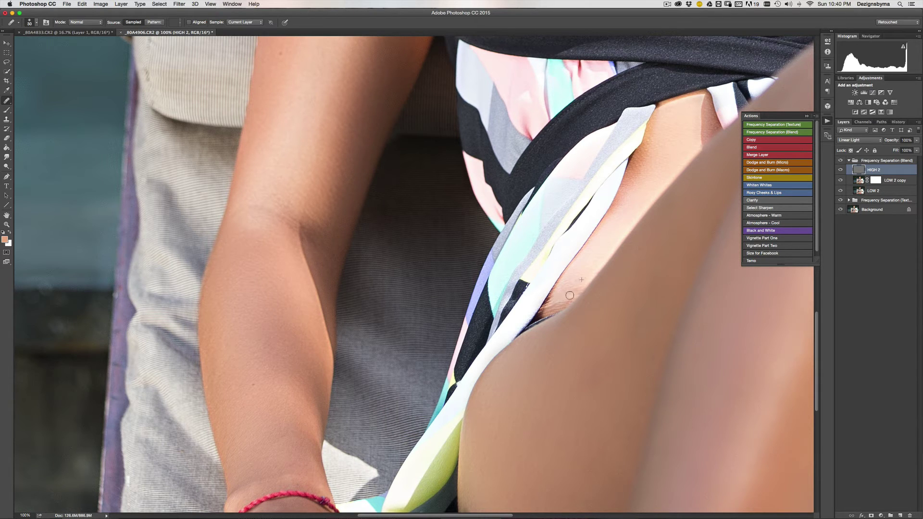
alt+click(545, 312)
drag(551, 307, 565, 298)
key(super+minus)
key(super+plus)
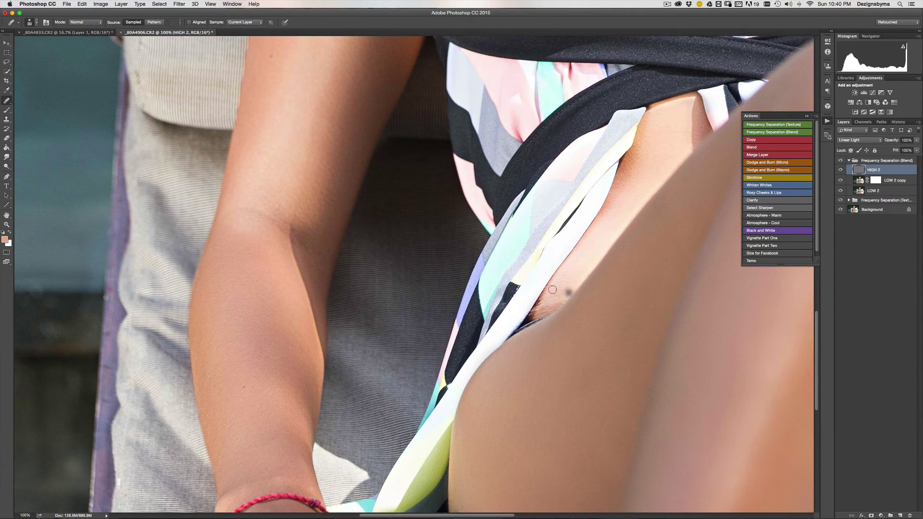
Lasso the dark skin patch between dress edge and thigh on LOW 2 copy and blur its copy by 31.7 pixels.
click(858, 180)
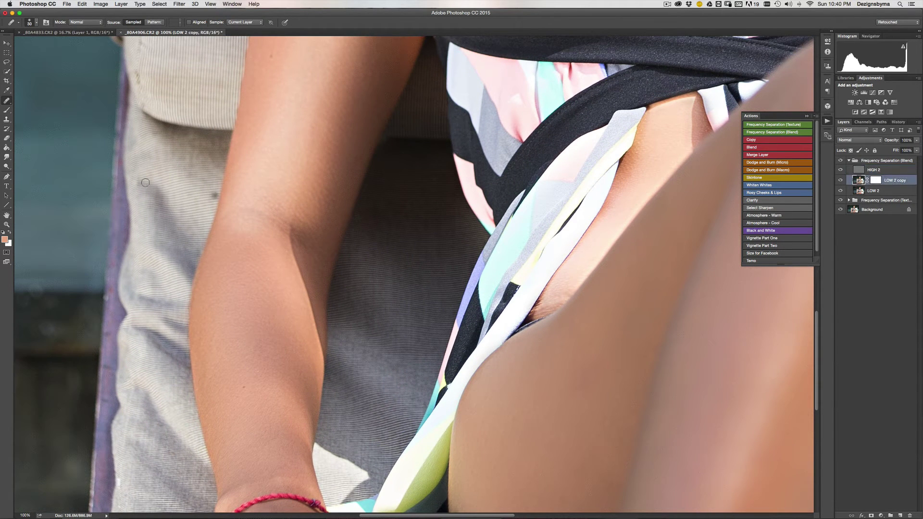
click(7, 62)
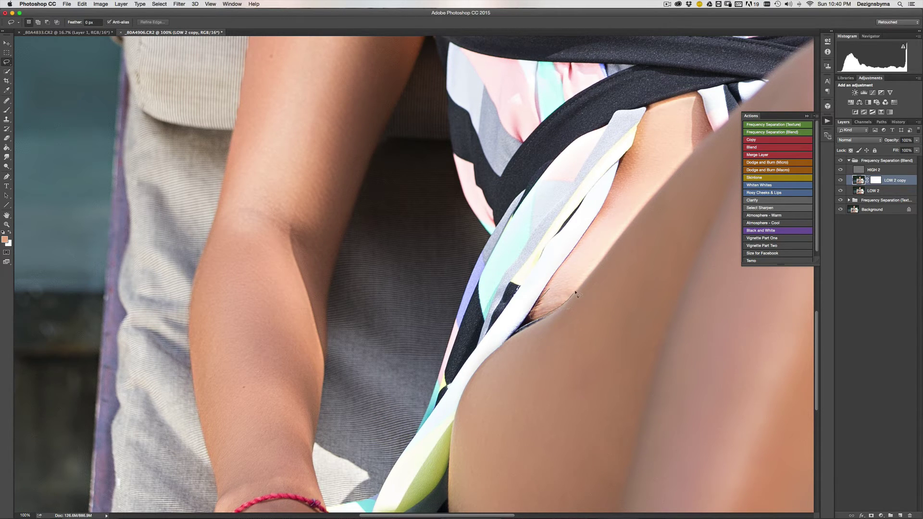
mouse_move(572, 281)
mouse_down()
mouse_move(554, 281)
mouse_move(541, 300)
mouse_up()
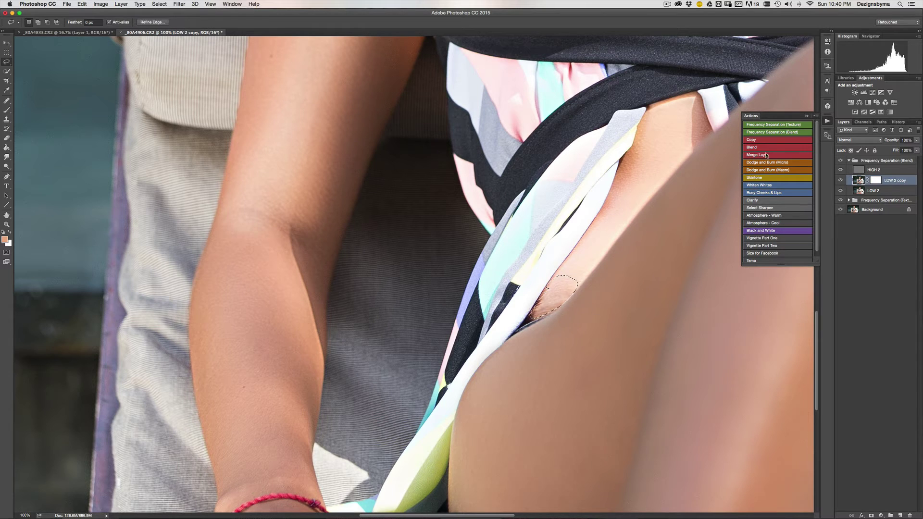
click(752, 143)
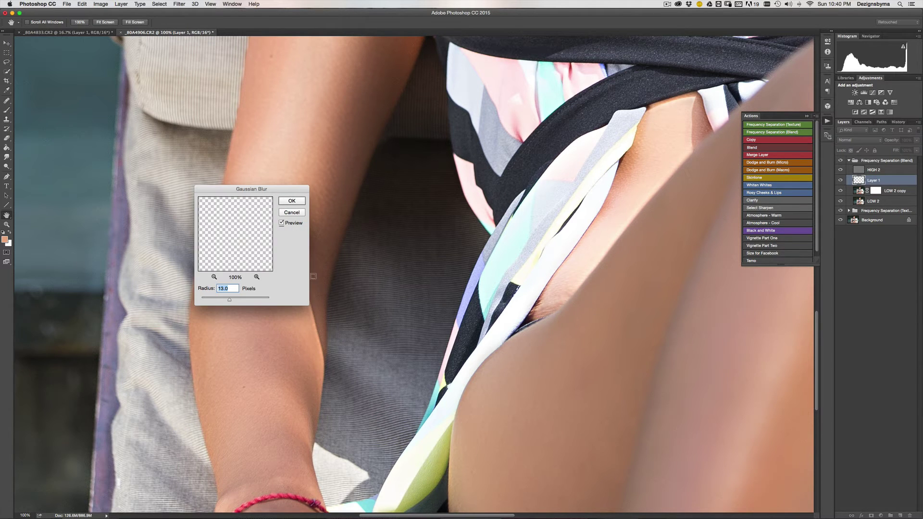
drag(230, 300, 231, 302)
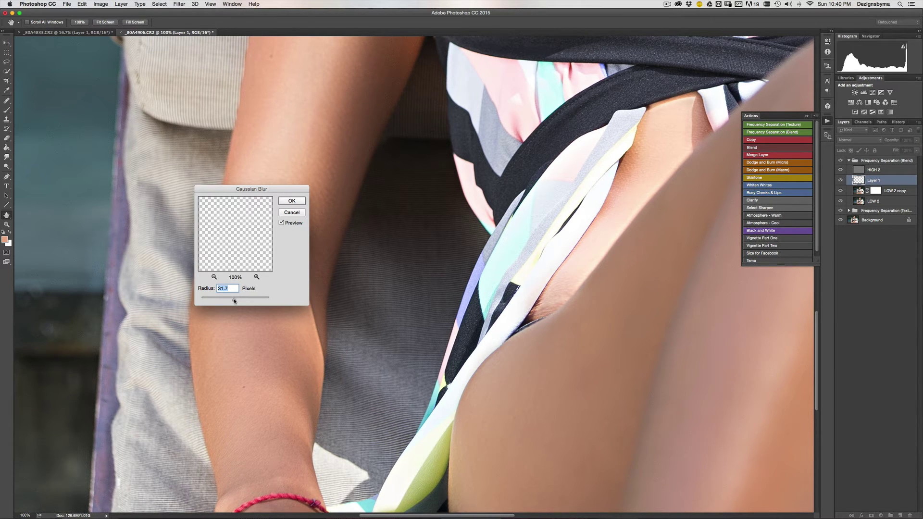
click(292, 201)
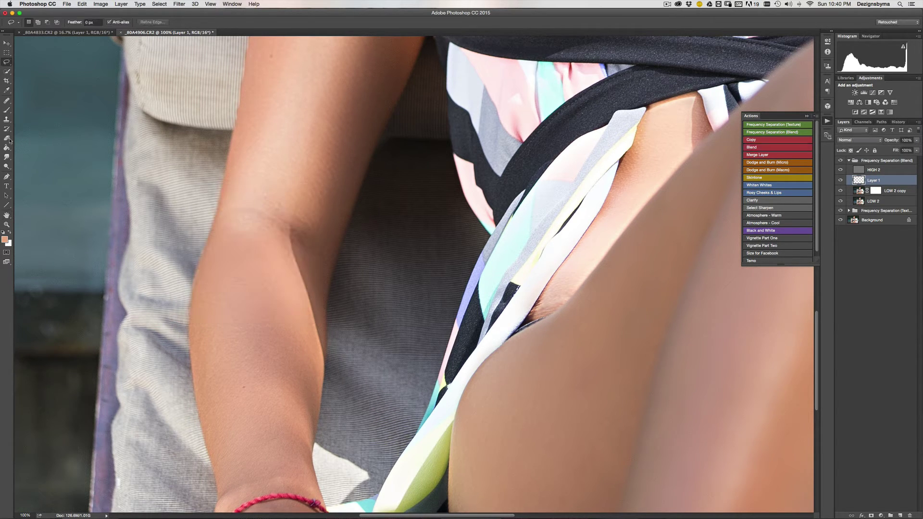
Erase the overlap of the blurred skin patch along the dress edge on Layer 1 and merge the layer into LOW 2 copy.
key(e)
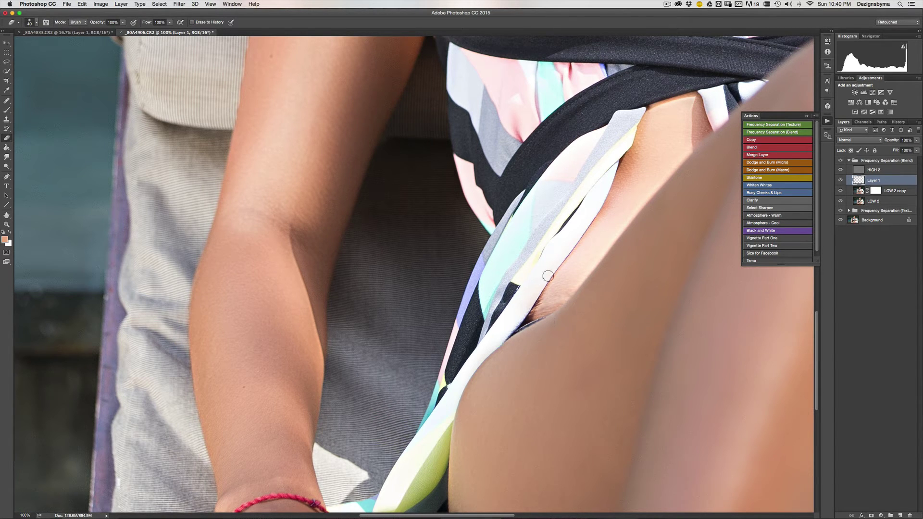
key(bracketleft)
key(super+minus)
key(super+minus)
key(super+minus)
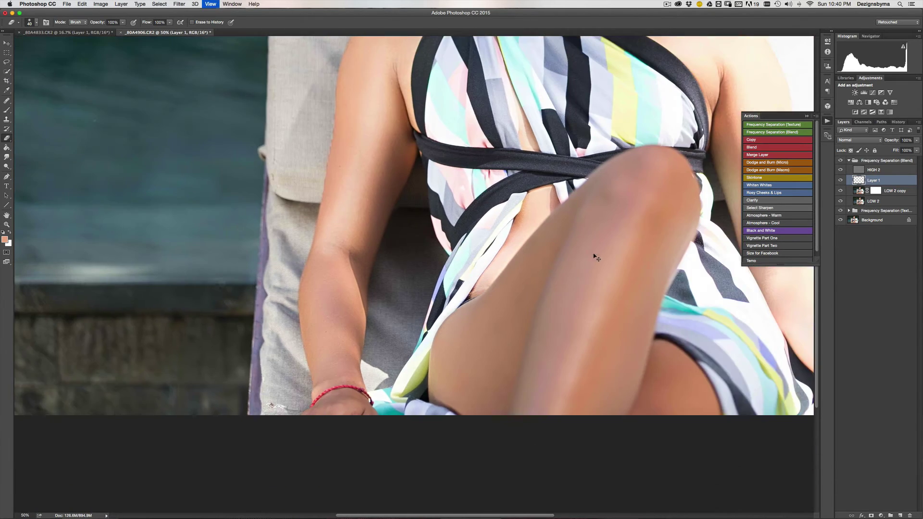
key(super+plus)
key(super+plus)
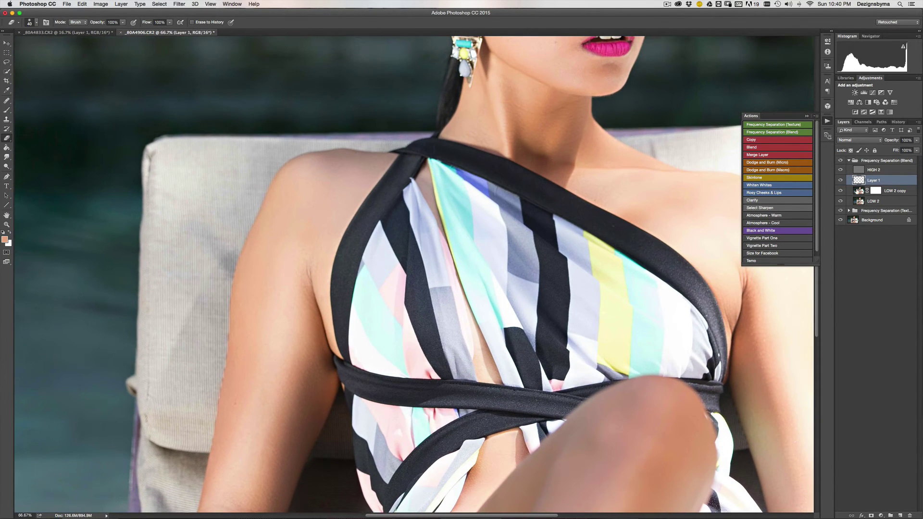
click(793, 164)
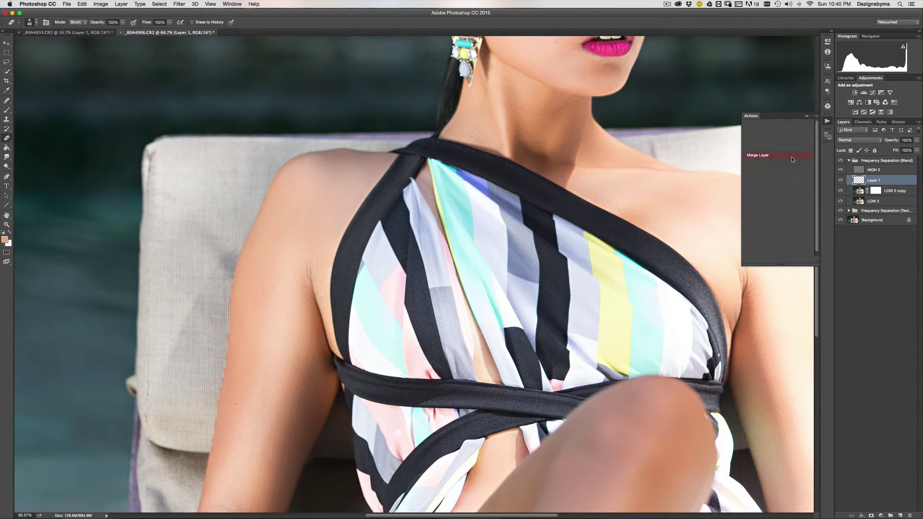
Clone smooth skin over the wrinkles where the dress edge meets the raised thigh on the HIGH 2 layer.
click(6, 119)
key(super+plus)
drag(550, 418, 595, 149)
click(856, 172)
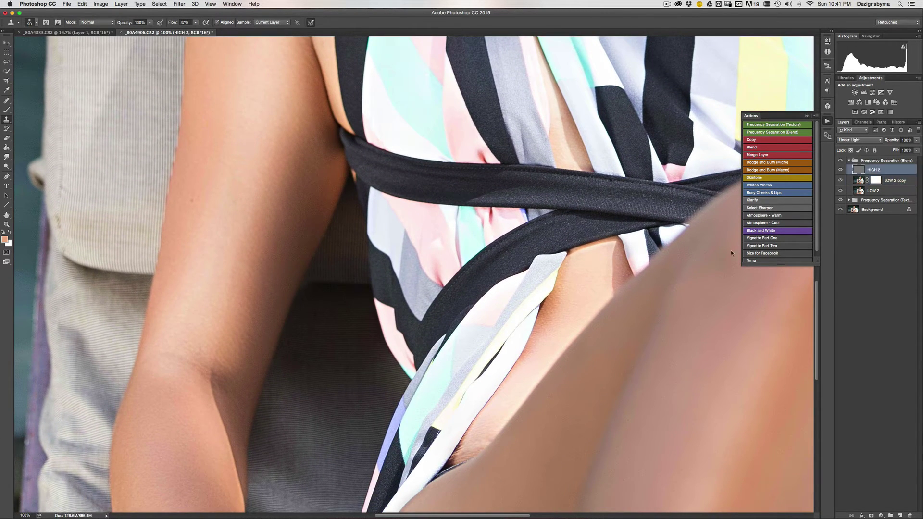
key(super+plus)
scroll(591, 165, down, 3)
key(bracketright)
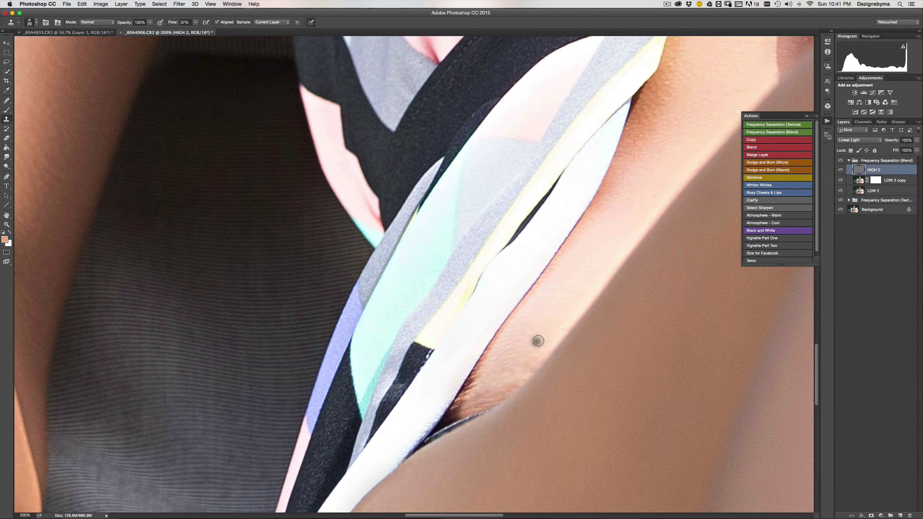
alt+click(480, 386)
drag(478, 401, 521, 380)
alt+click(493, 379)
key(super+minus)
key(super+minus)
key(super+minus)
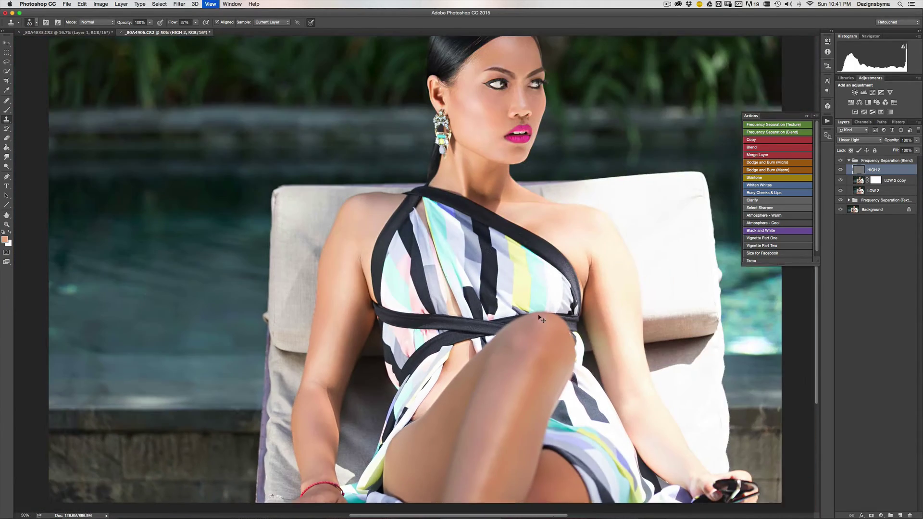
Clone out the remaining creases on the midriff skin beside the white dress trim with the Clone Stamp on HIGH 2.
key(super+plus)
drag(519, 348, 578, 156)
key(super+plus)
drag(649, 304, 657, 253)
key(super+plus)
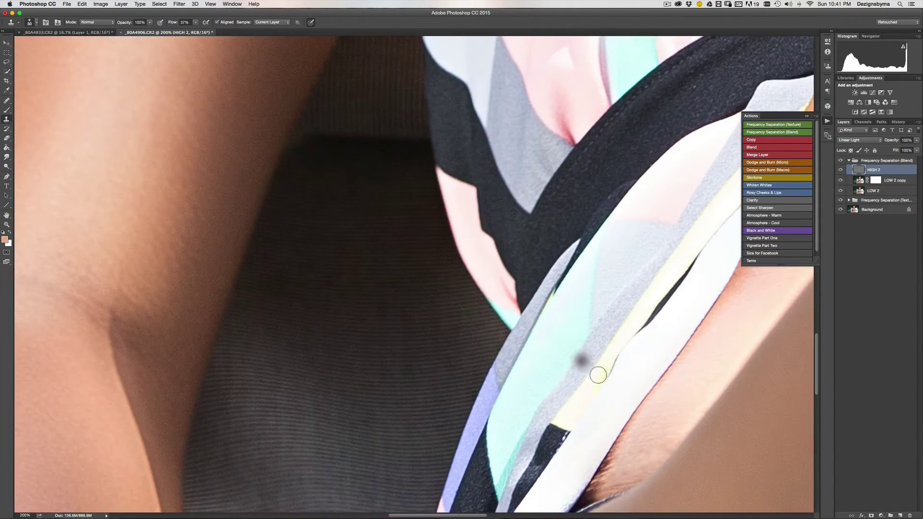
alt+click(646, 443)
mouse_move(657, 446)
mouse_down()
mouse_move(669, 449)
mouse_move(630, 460)
mouse_move(645, 449)
mouse_move(626, 471)
mouse_move(637, 465)
mouse_move(612, 476)
mouse_move(613, 484)
mouse_move(632, 480)
mouse_move(625, 474)
mouse_move(612, 488)
mouse_move(630, 481)
mouse_move(609, 471)
mouse_move(621, 460)
mouse_up()
alt+click(652, 436)
alt+click(642, 439)
alt+click(636, 445)
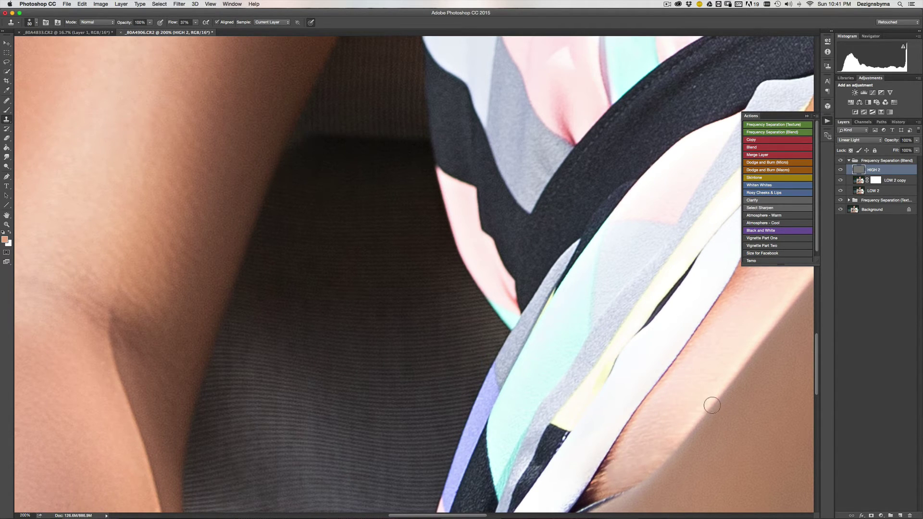
key(super+minus)
key(super+minus)
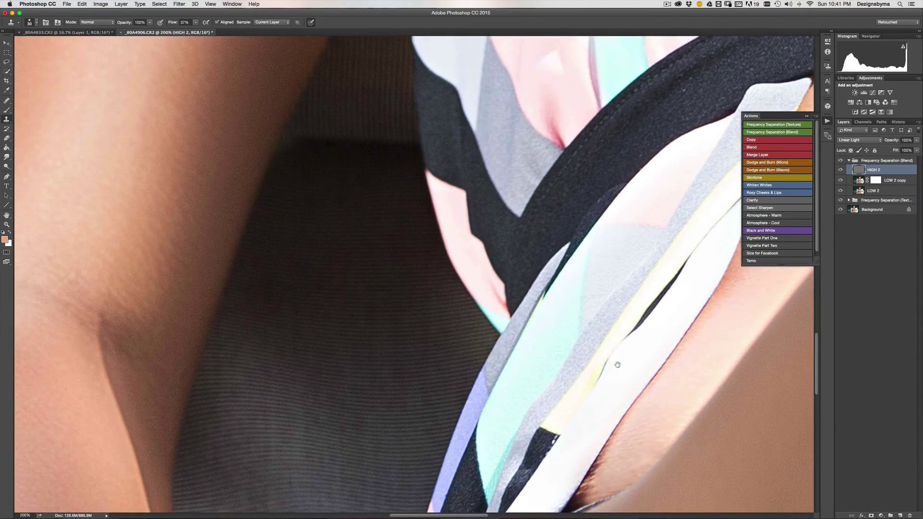
key(super+minus)
key(super+minus)
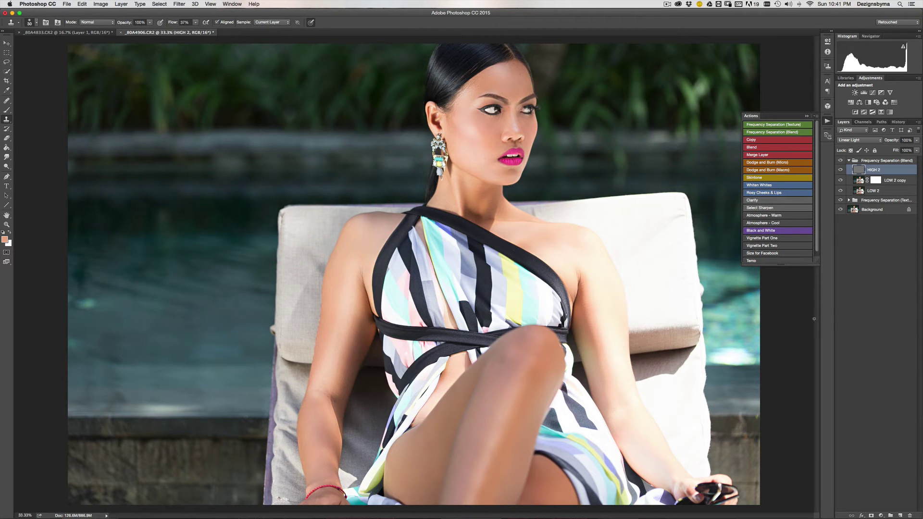
Compare the portrait with and without the retouching layers, and collapse the Frequency Separation (Blend) group.
alt+click(840, 210)
alt+click(841, 209)
click(841, 209)
click(841, 209)
key(super+plus)
key(super+minus)
key(super+minus)
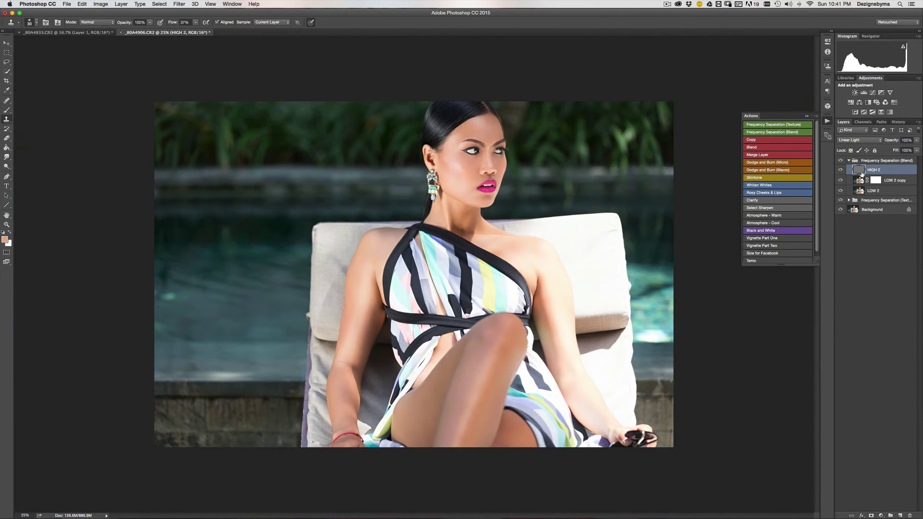
click(849, 161)
key(super+plus)
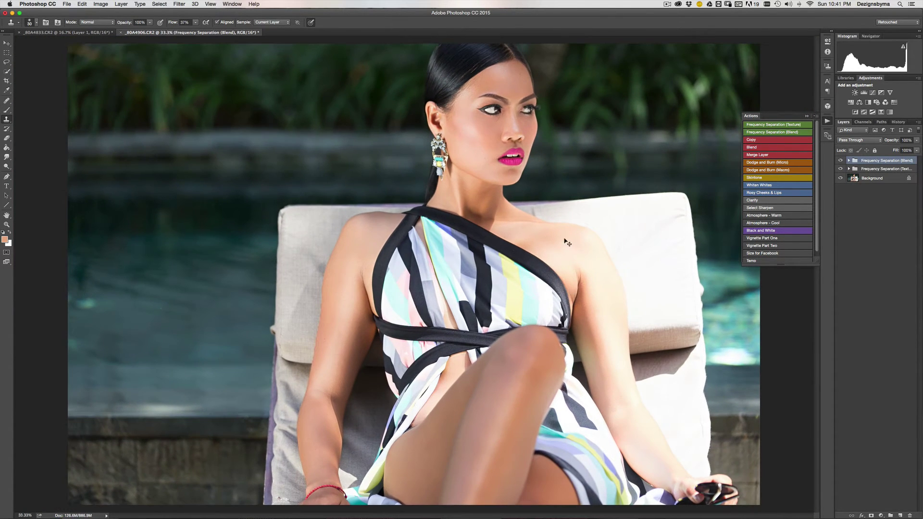
Heal the leftover wrinkles in the corner between dress edge and raised thigh on HIGH 2 with the Healing Brush.
key(super+plus)
scroll(568, 298, down, 10)
scroll(567, 299, left, 3)
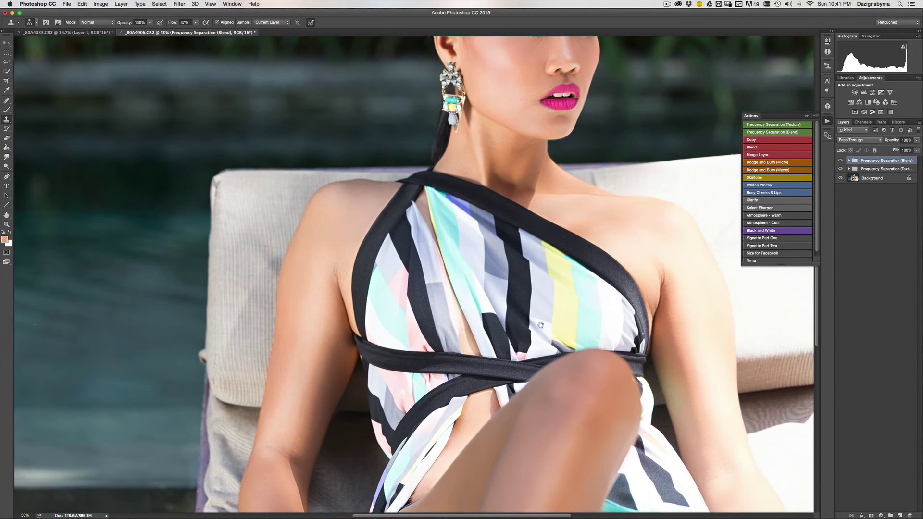
key(super+plus)
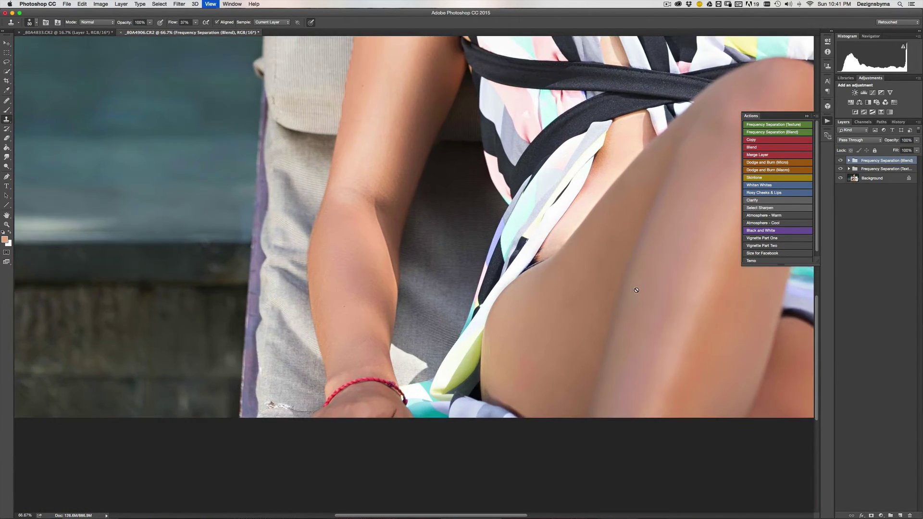
key(super+plus)
drag(616, 292, 577, 317)
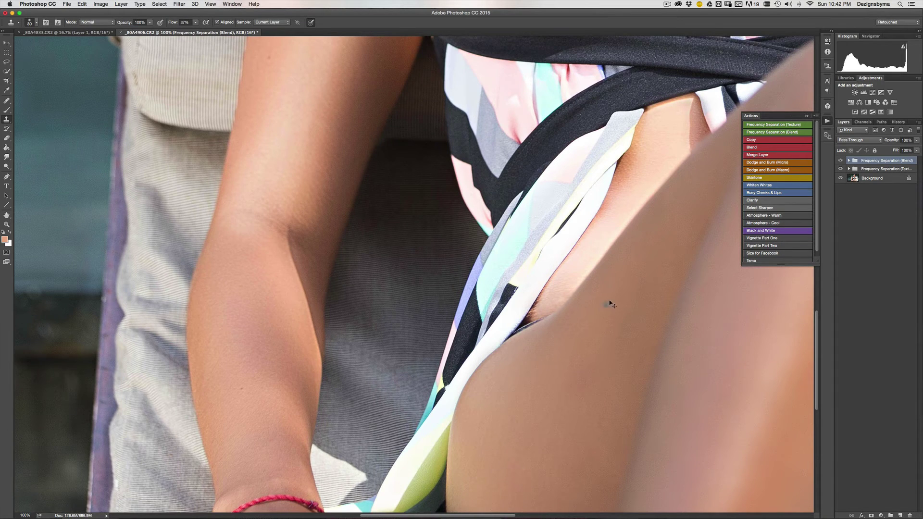
key(super+plus)
scroll(653, 361, down, 1)
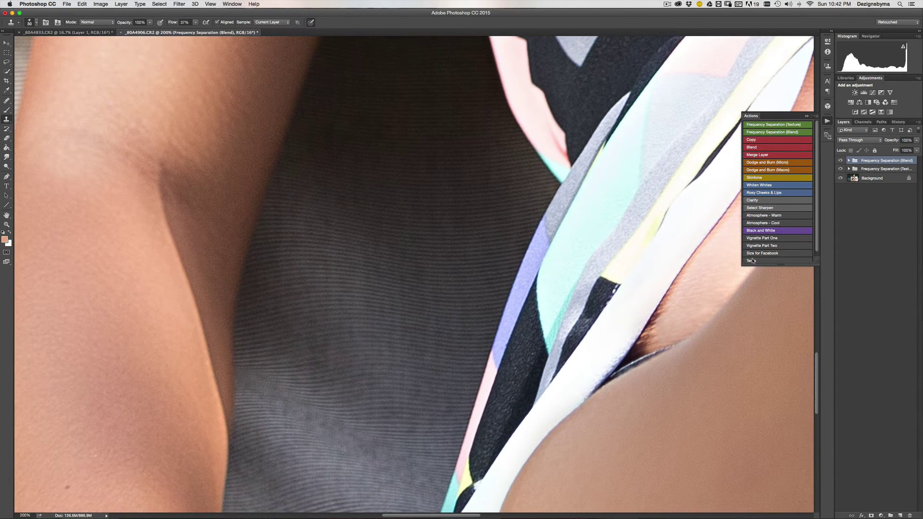
click(849, 160)
click(874, 170)
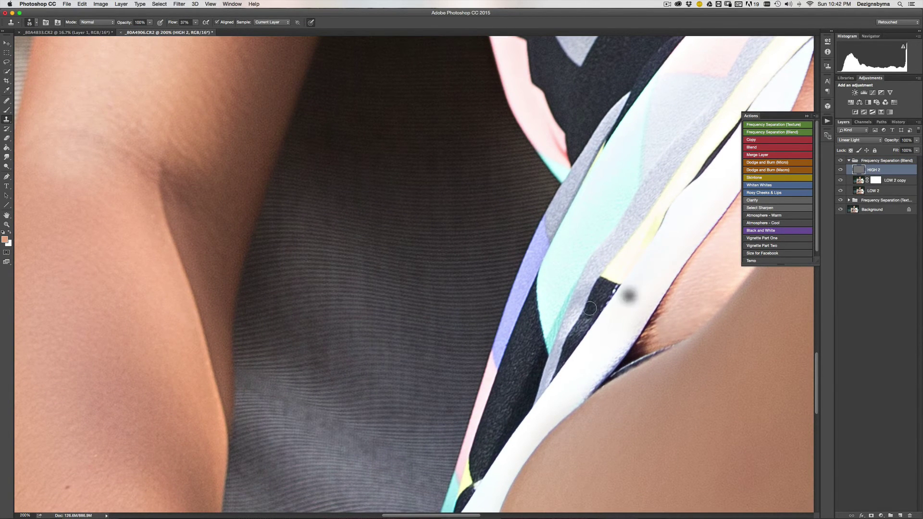
click(7, 101)
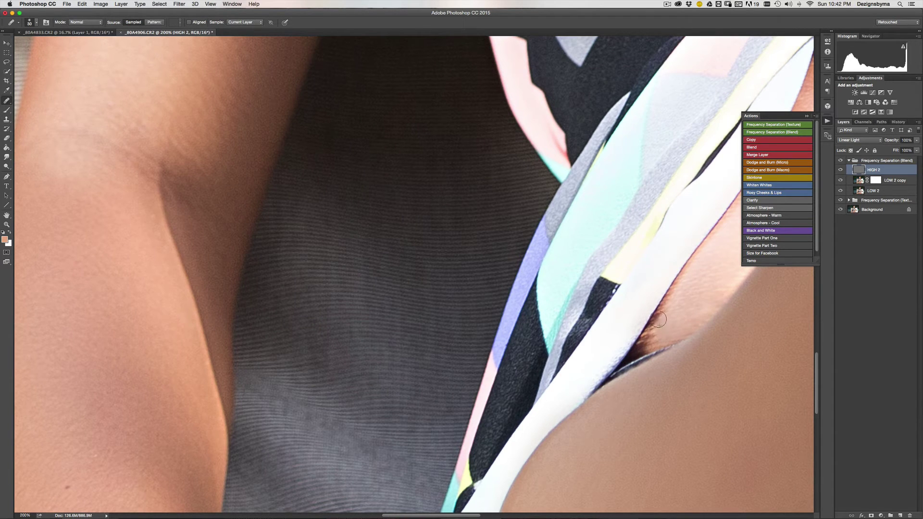
alt+click(705, 308)
click(661, 317)
drag(652, 335, 649, 331)
click(696, 353)
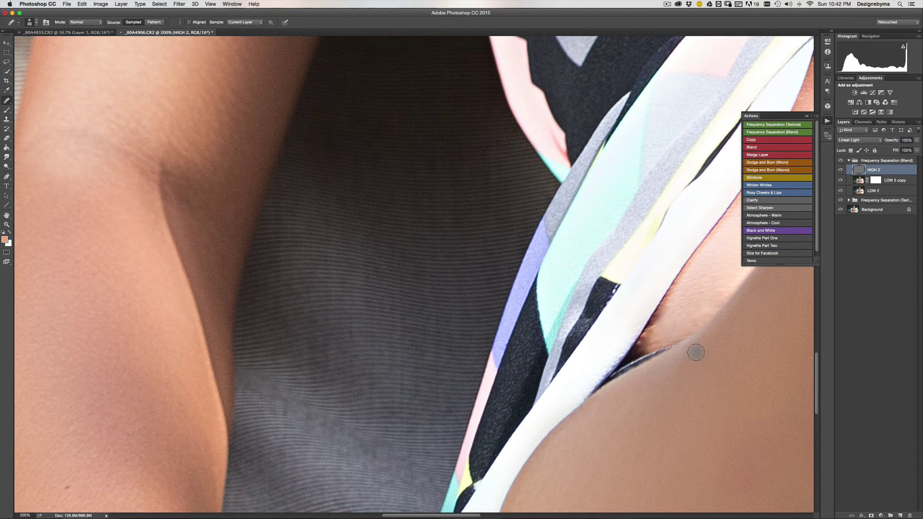
key(super+minus)
key(super+minus)
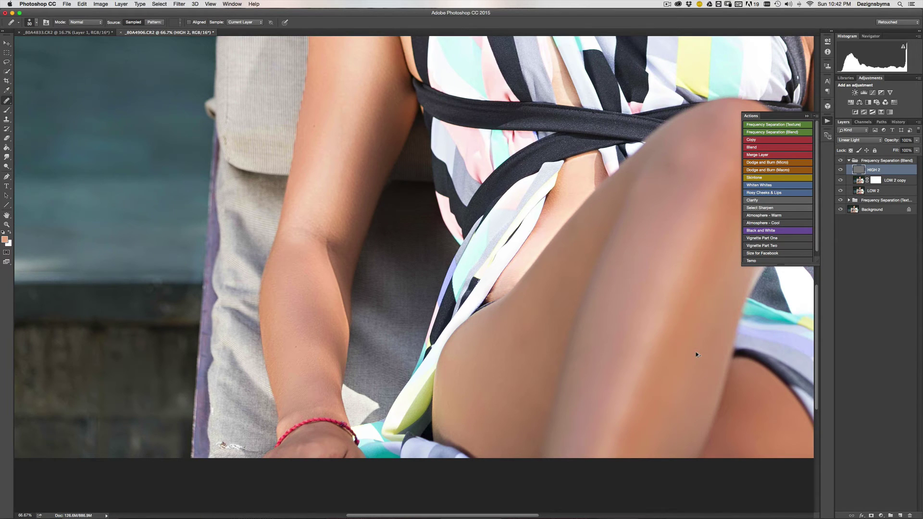
Undo the recent healing, cloning and merge edits back to the separate blurred skin patch on Layer 1.
key(super+z)
key(super+z)
key(super+alt+z)
key(super+alt+z)
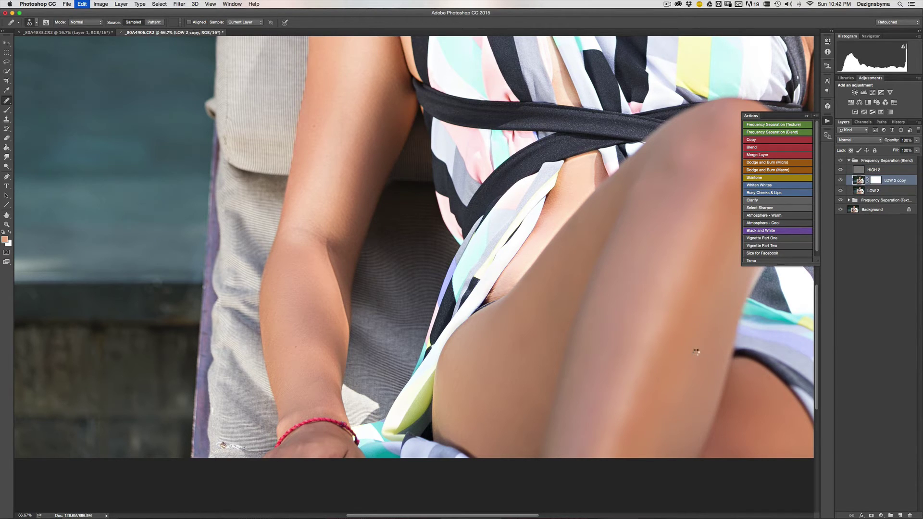
key(super+alt+z)
key(super+alt+z)
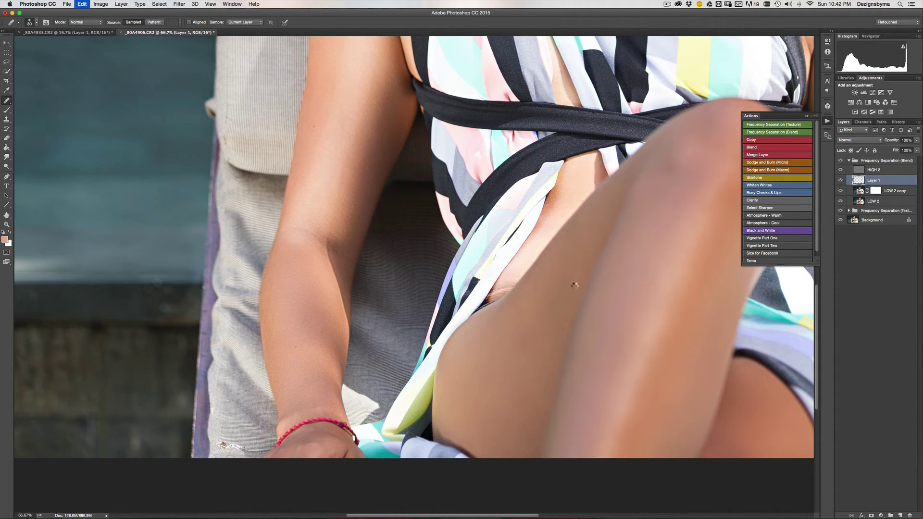
key(super+minus)
key(super+plus)
key(super+plus)
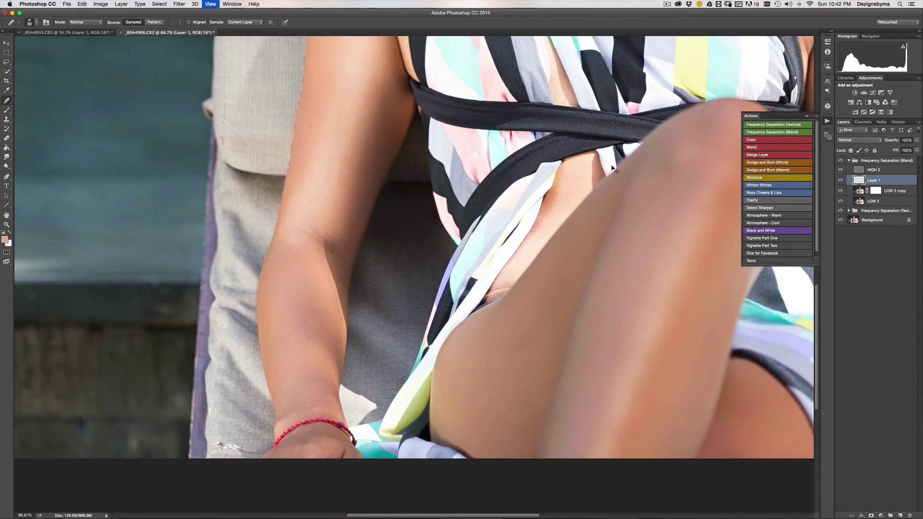
key(super+minus)
key(super+minus)
key(super+minus)
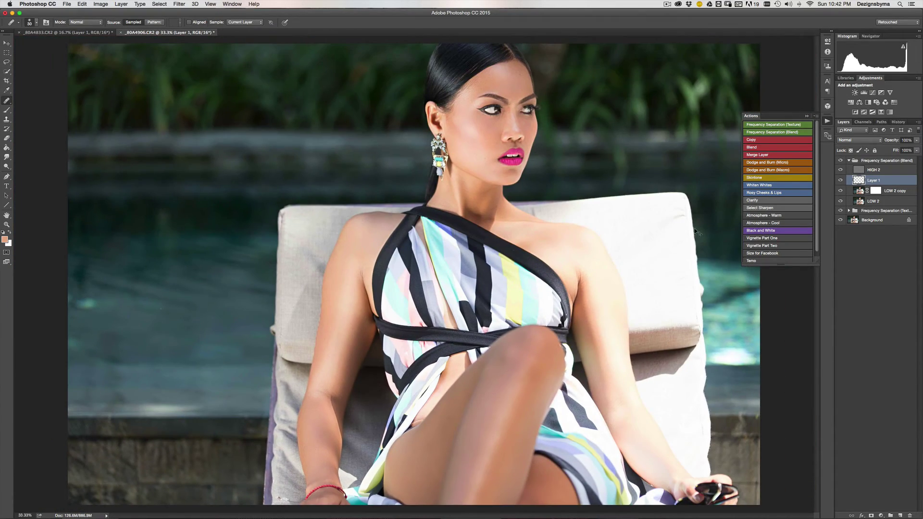
Touch up the skin beside the dress edge on Layer 1 with a smaller Healing Brush and merge it into LOW 2 copy.
key(super+plus)
drag(565, 287, 582, 257)
key(super+plus)
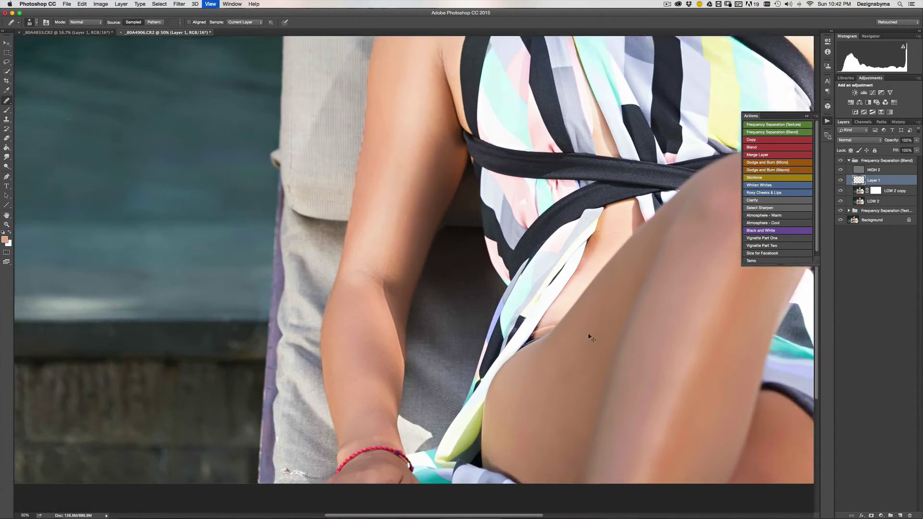
drag(625, 334, 688, 372)
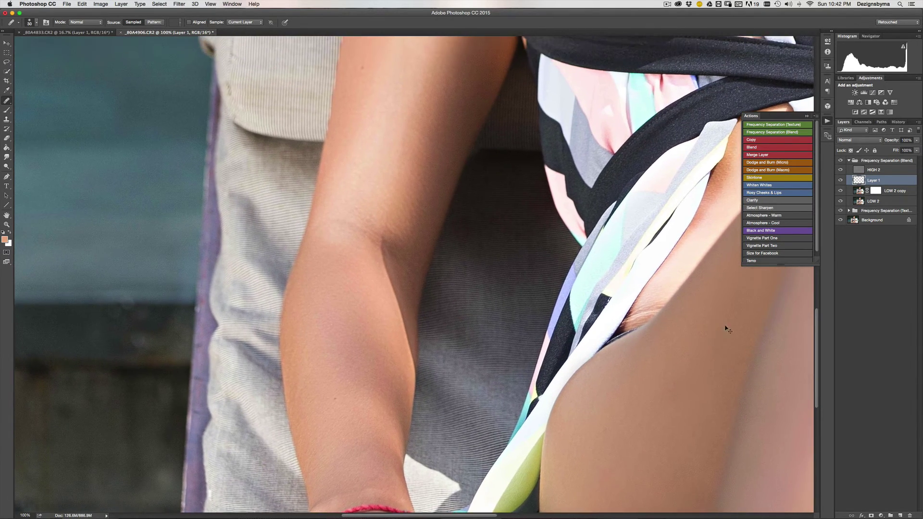
key(super+plus)
drag(801, 360, 520, 333)
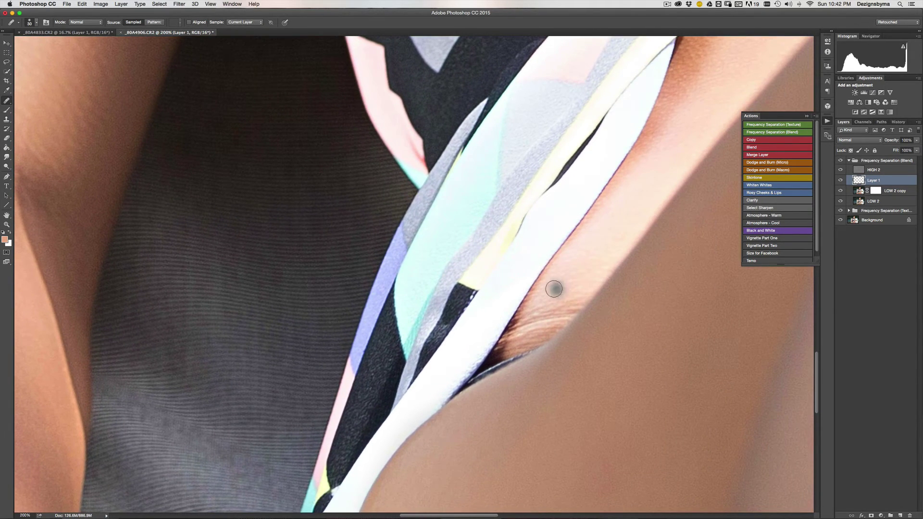
key(bracketleft)
key(bracketleft)
key(bracketleft)
drag(545, 290, 552, 302)
key(super+minus)
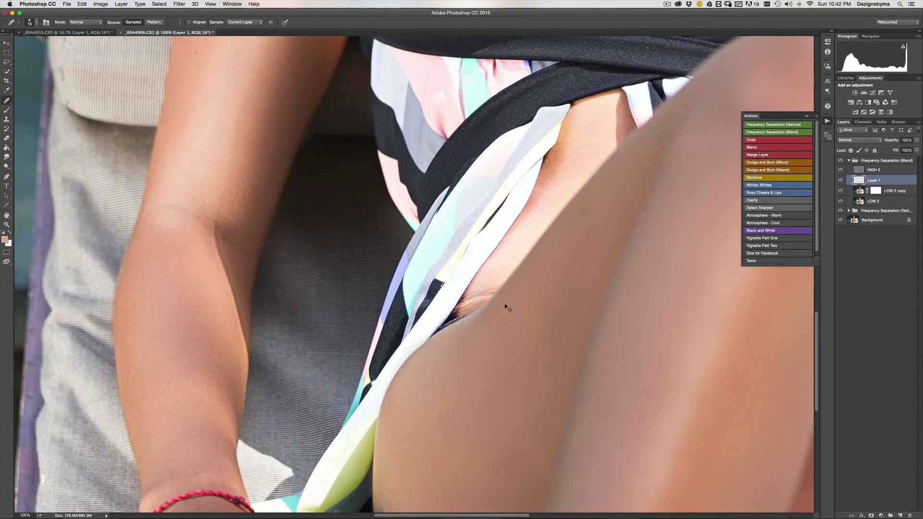
key(super+minus)
key(super+minus)
key(super+minus)
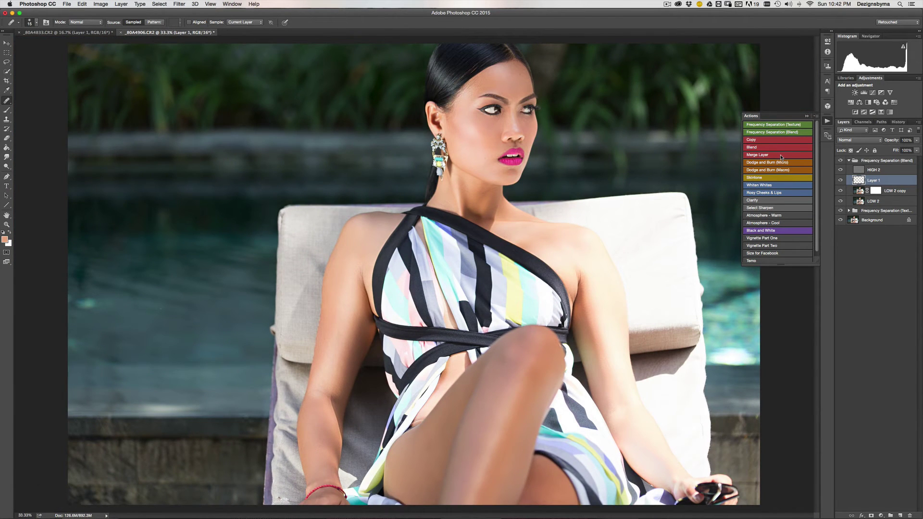
click(781, 157)
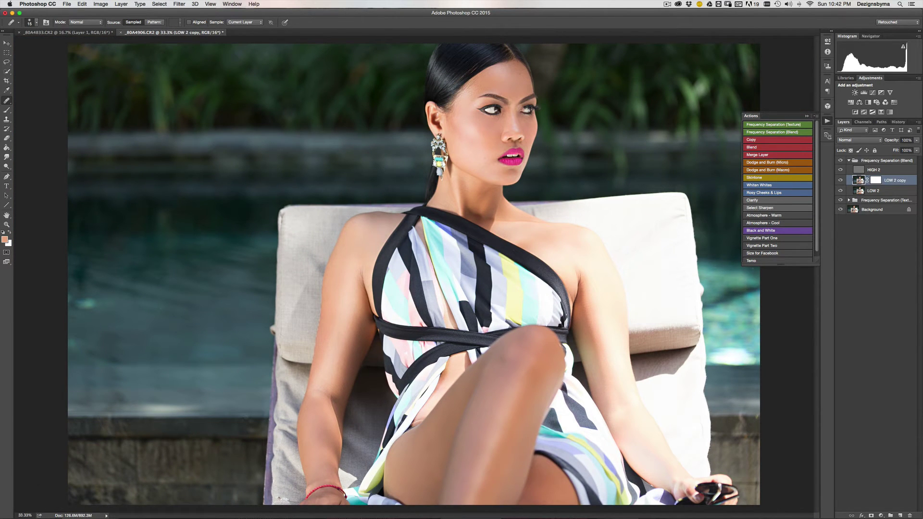
Run the Dodge and Burn (Micro) action above the collapsed Frequency Separation (Blend) group and open the Burn (Darken) curve settings.
click(849, 162)
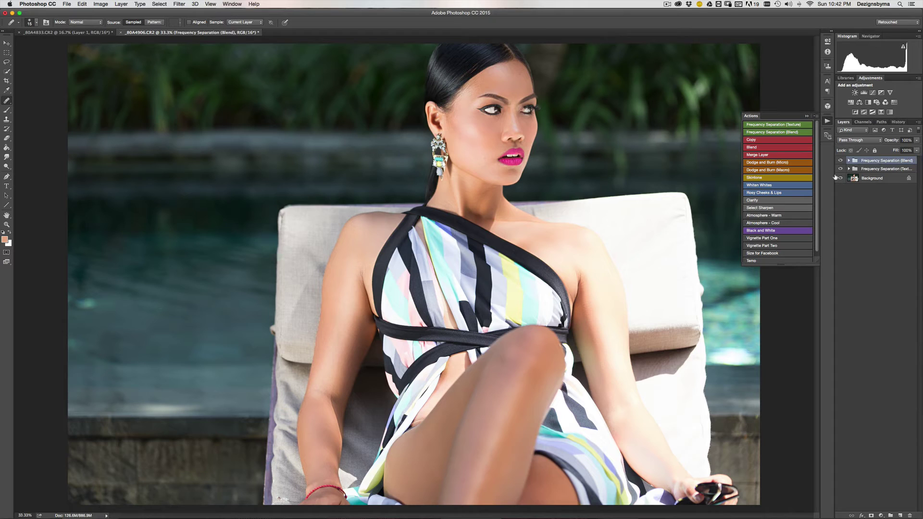
click(772, 163)
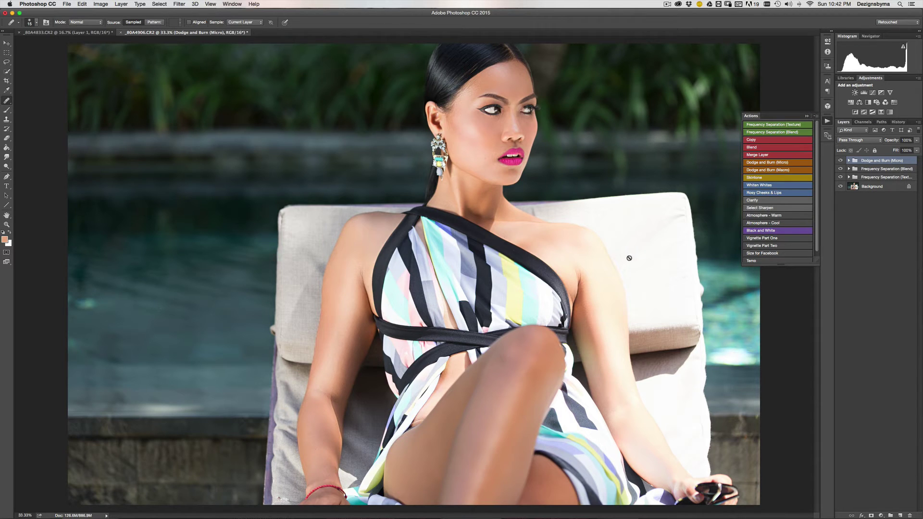
click(849, 161)
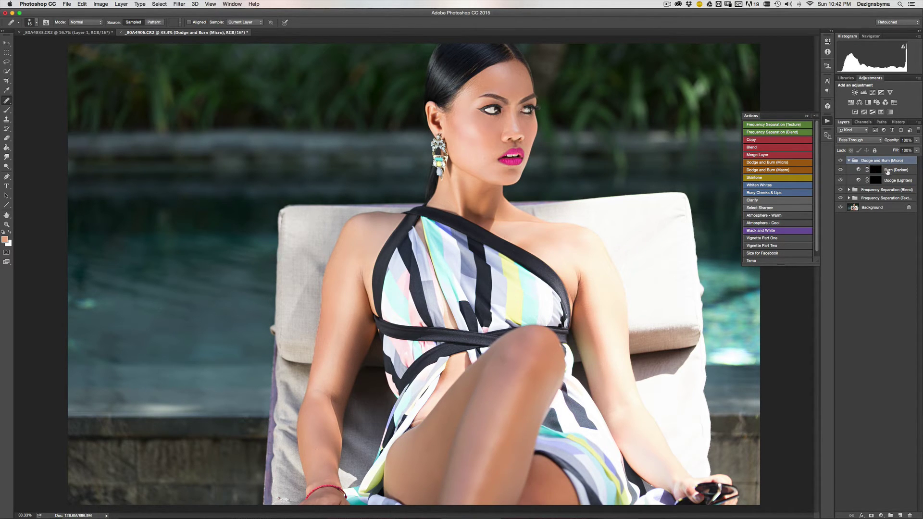
click(858, 172)
double_click(859, 171)
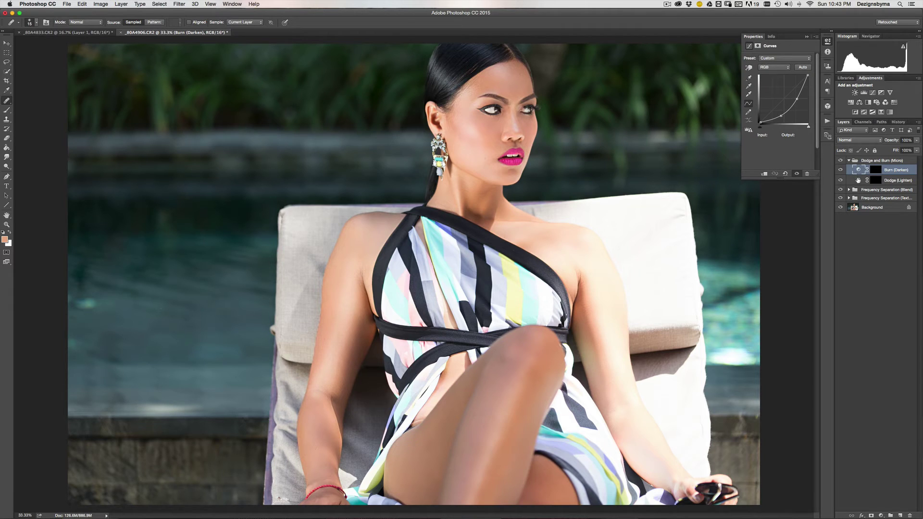
Run the Black and White action above the Dodge (Lighten) layer as a luminosity check view.
click(858, 180)
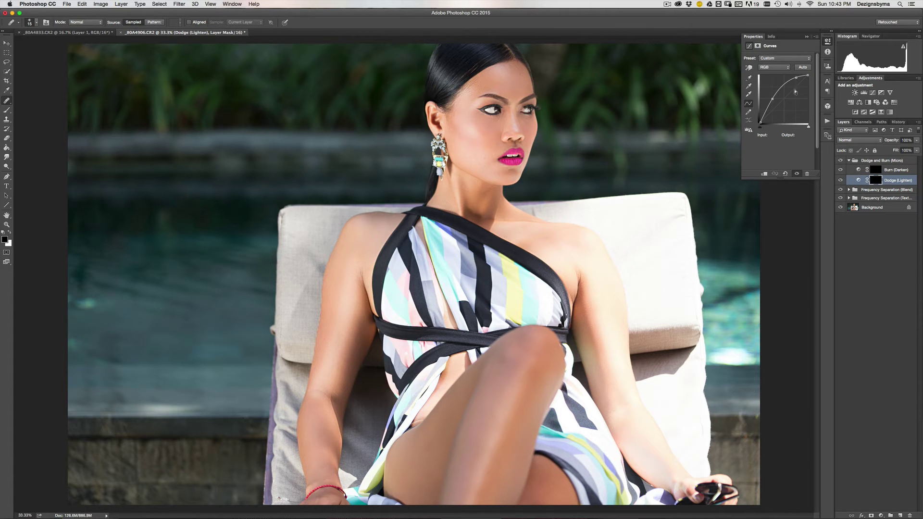
click(807, 37)
click(827, 121)
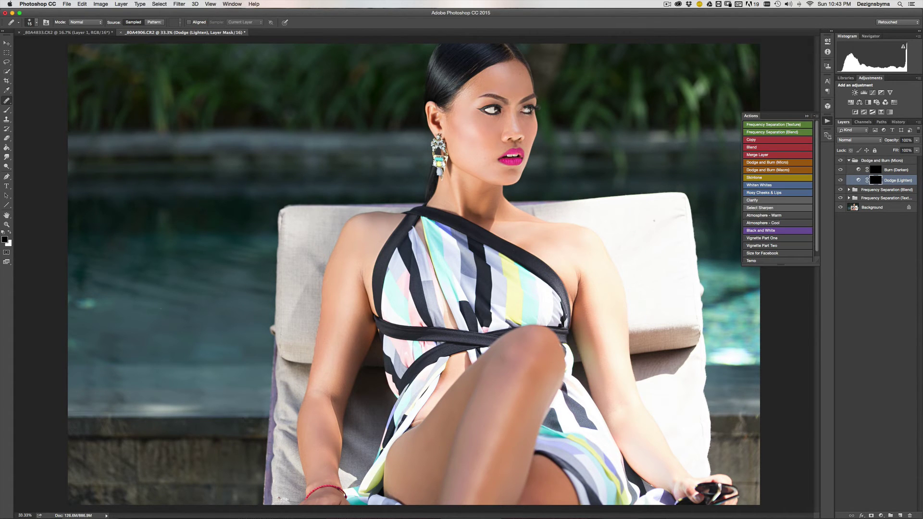
key(super+equal)
key(super+equal)
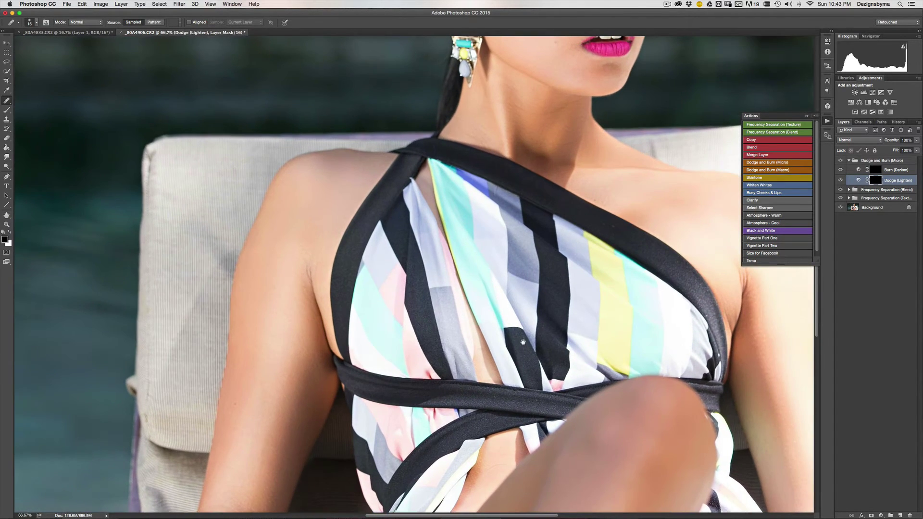
drag(523, 341, 517, 40)
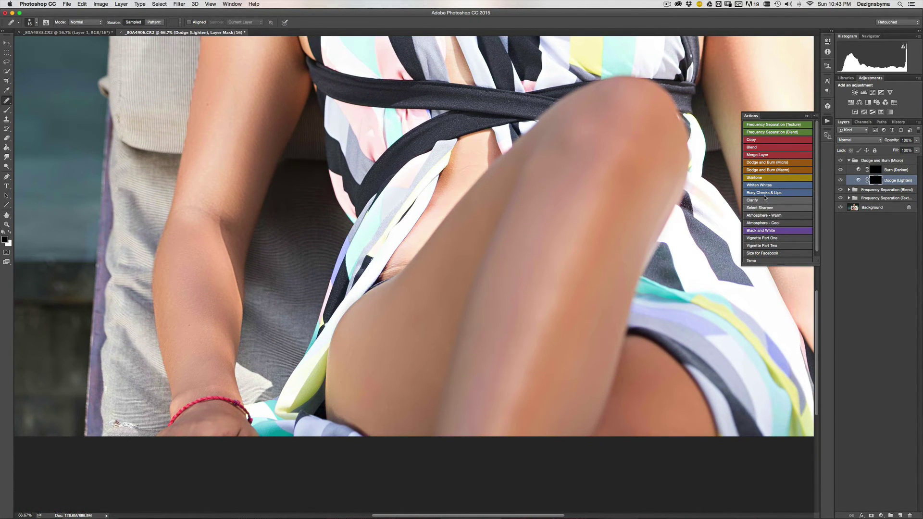
click(767, 232)
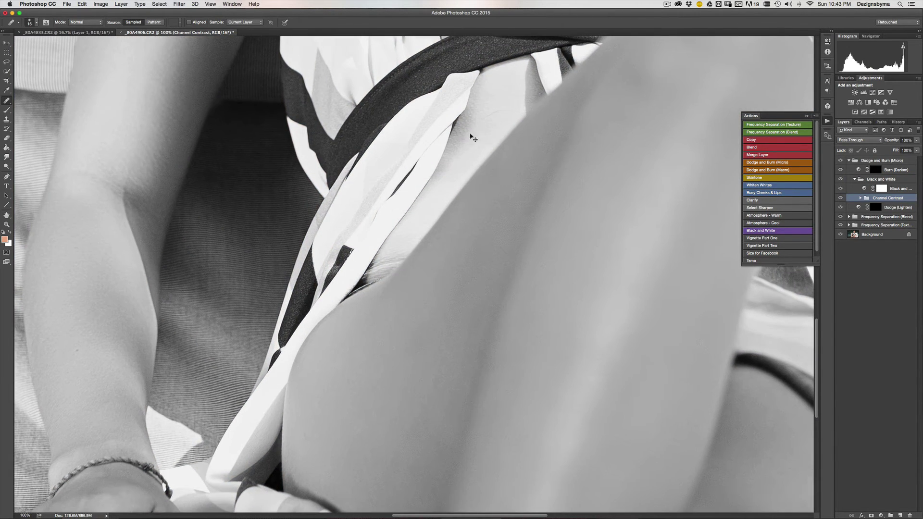
Rotate the canvas view to 120° around the dress edge and thigh, and ready the Brush with default black and white colours.
key(super+plus)
drag(397, 224, 463, 276)
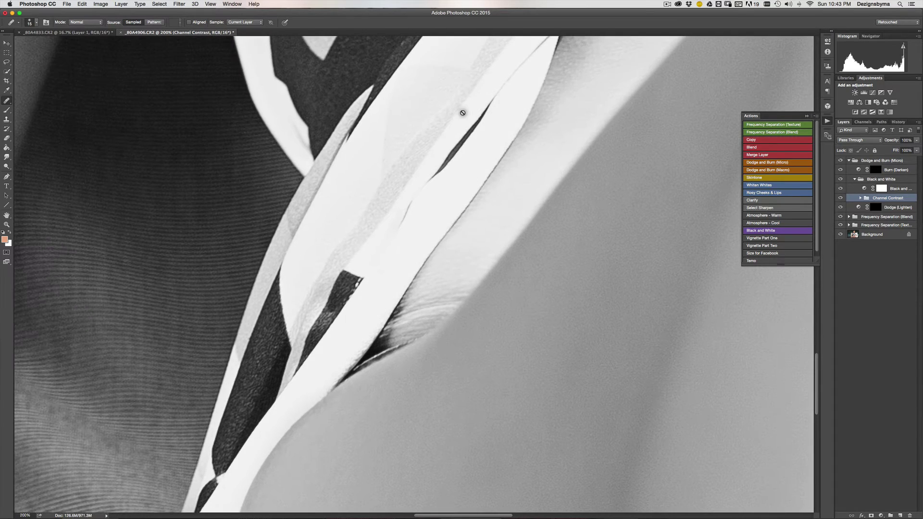
key(r)
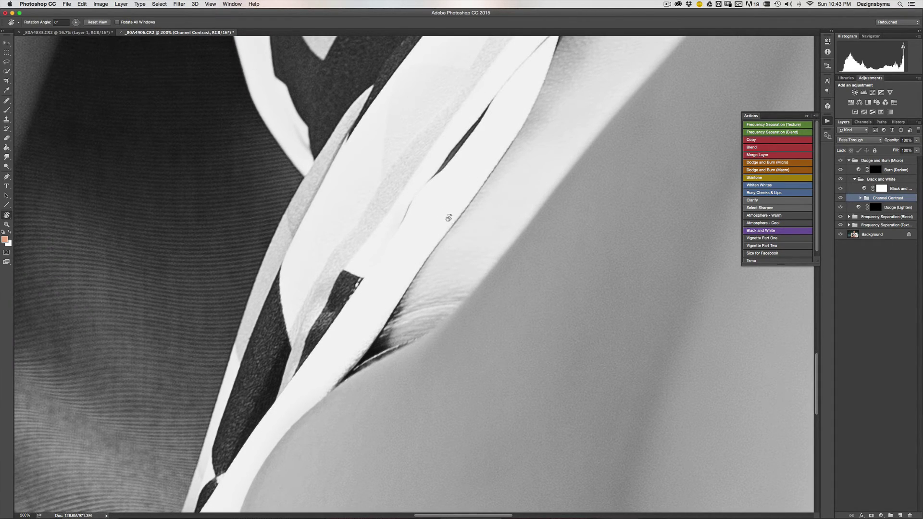
drag(489, 229, 434, 374)
key(super+plus)
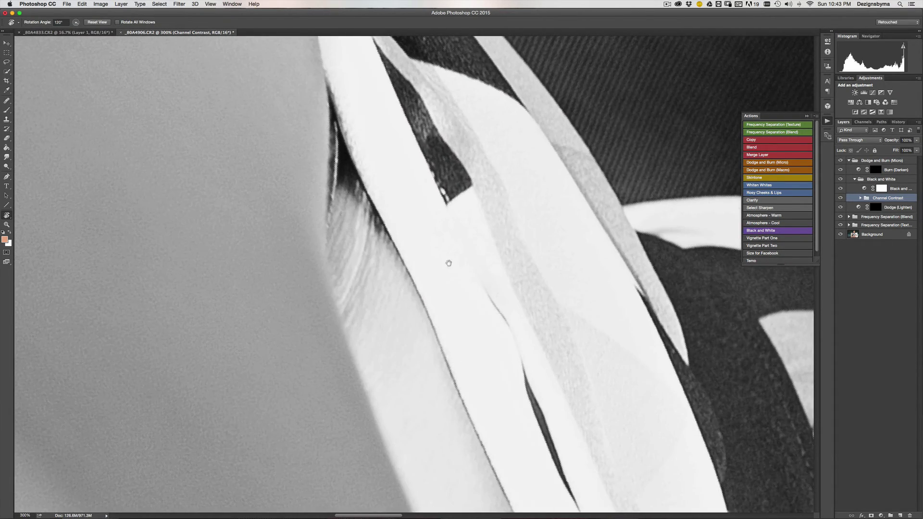
drag(430, 294, 532, 302)
key(b)
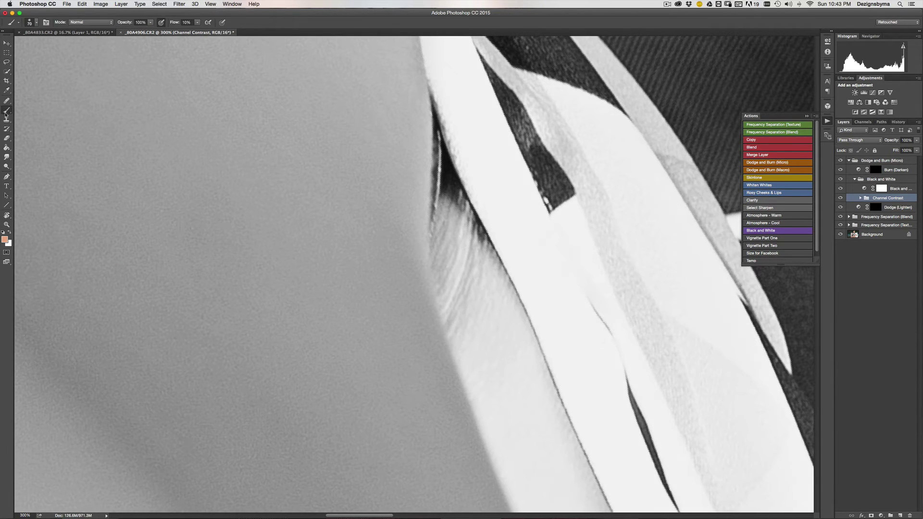
click(9, 232)
click(3, 233)
Move the Black and White group above the Dodge and Burn (Micro) group and collapse it.
drag(877, 179, 874, 159)
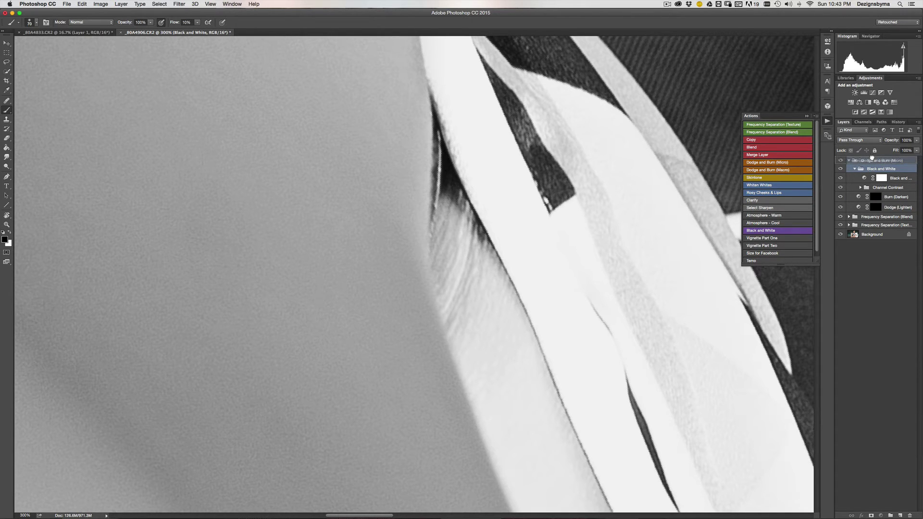
drag(873, 167, 874, 156)
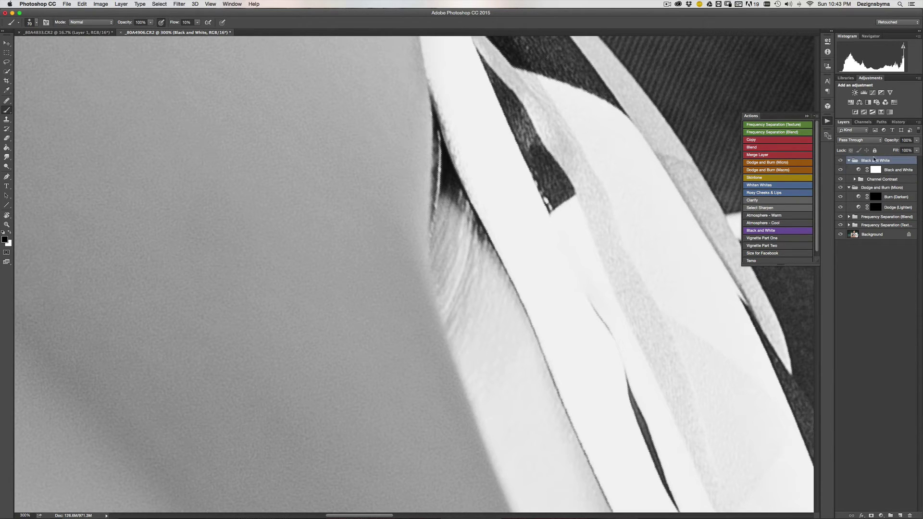
click(849, 161)
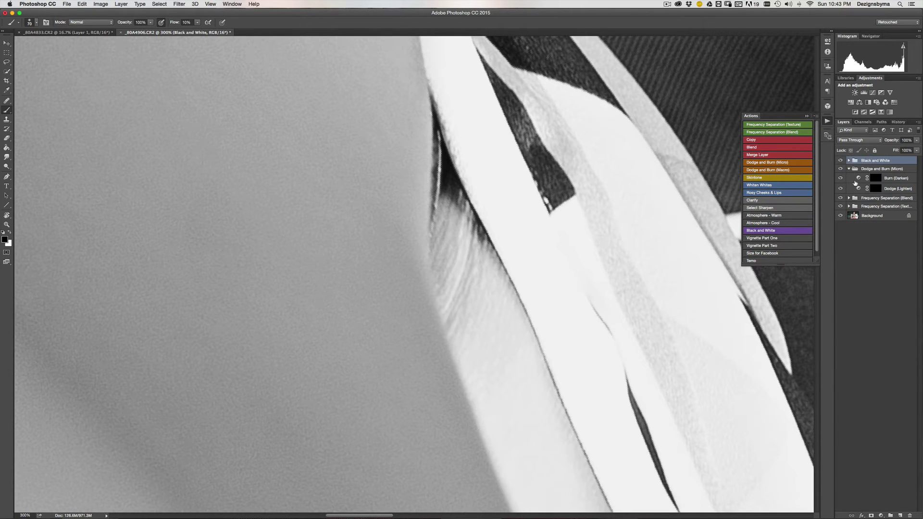
Target the Dodge (Lighten) mask with a much smaller white brush at 4% flow.
click(875, 189)
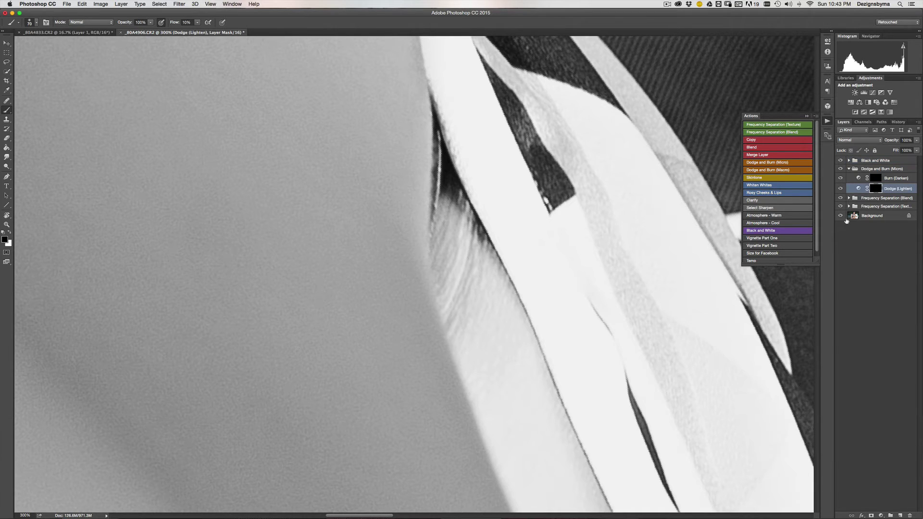
key(bracketleft)
key(bracketleft)
key(bracketleft)
key(bracketleft)
key(bracketleft)
key(bracketleft)
key(bracketleft)
key(bracketleft)
key(bracketleft)
key(bracketleft)
key(bracketleft)
key(bracketleft)
key(bracketleft)
key(bracketleft)
key(x)
drag(176, 24, 173, 25)
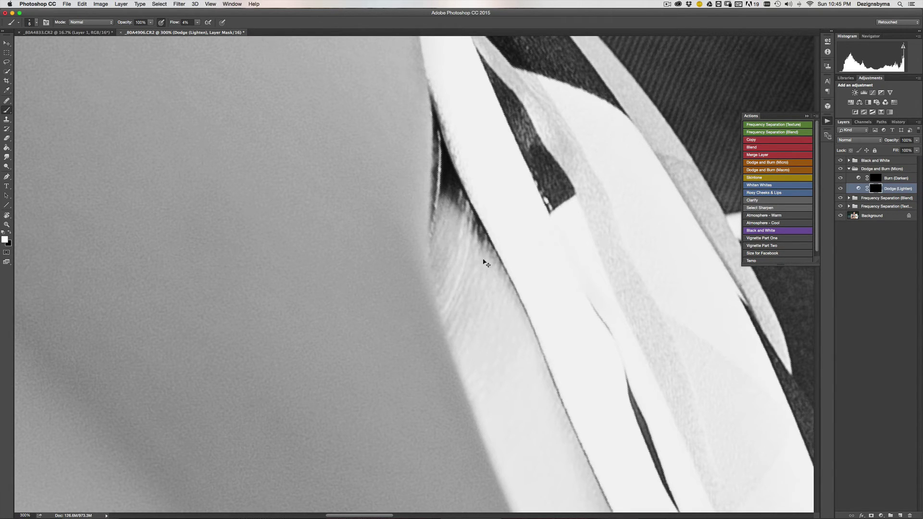
Even out the fine wrinkles between dress edge and thigh on the Dodge (Lighten) mask, and target the Burn (Darken) mask.
key(super+minus)
key(super+plus)
key(])
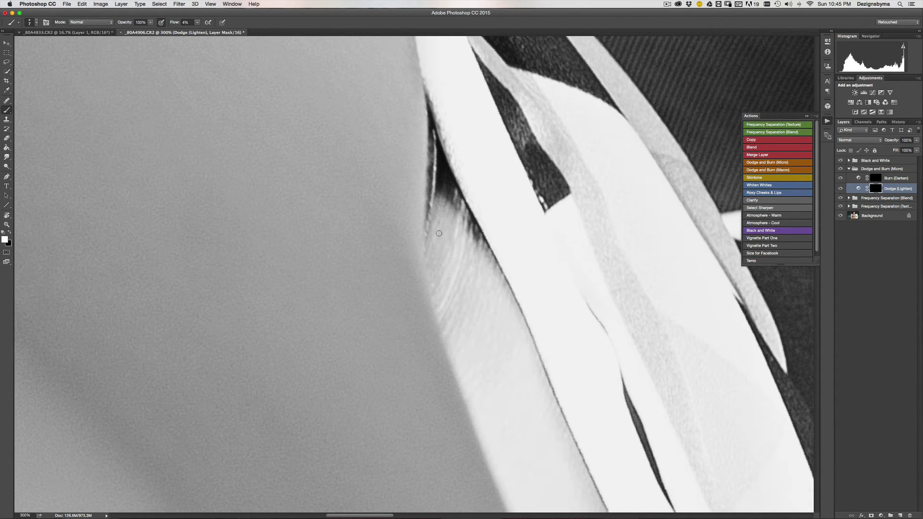
key(x)
key(x)
click(876, 182)
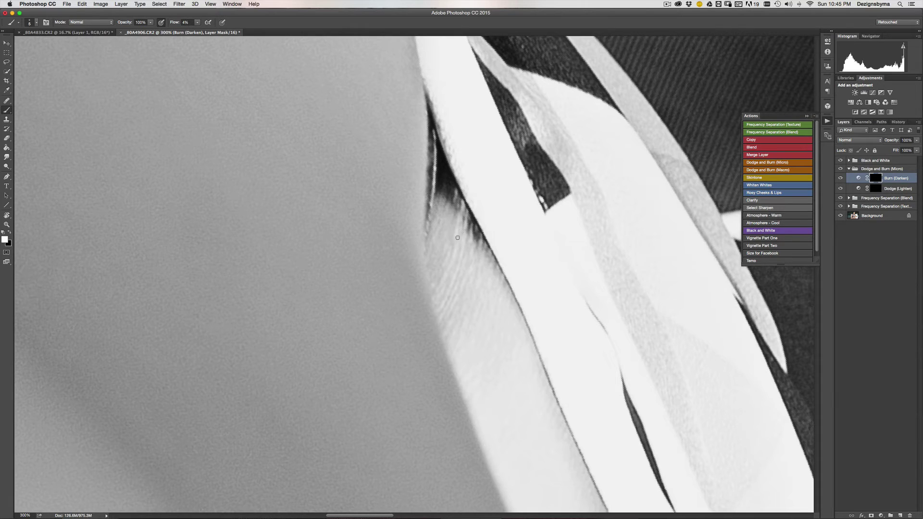
Compare the wrinkle area beside the thigh with the Dodge and Burn (Micro) group hidden and shown, from near and far.
key(super+minus)
key(super+minus)
key(super+minus)
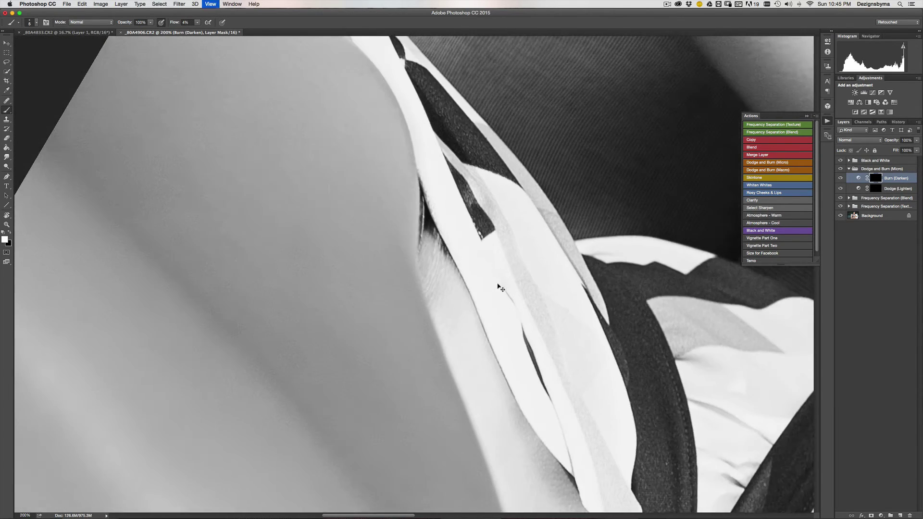
key(super+minus)
key(super+minus)
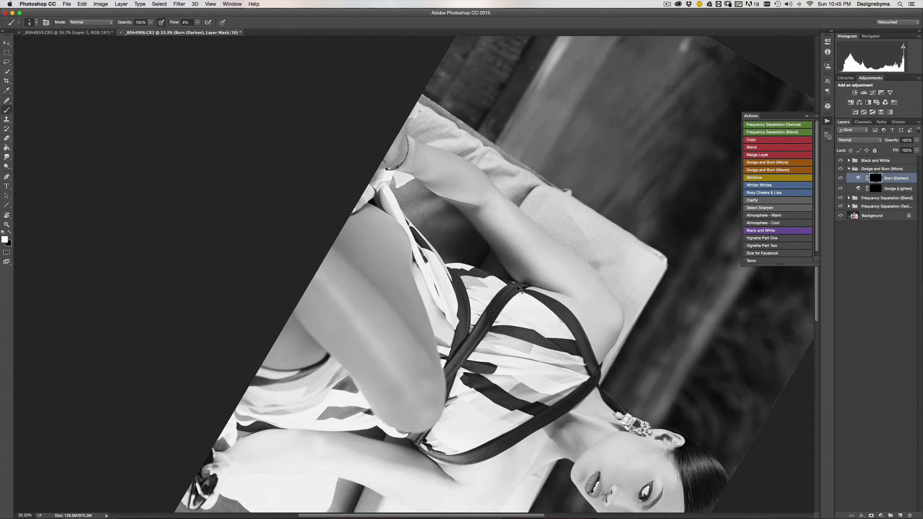
key(super+plus)
key(super+plus)
key(super+plus)
key(super+plus)
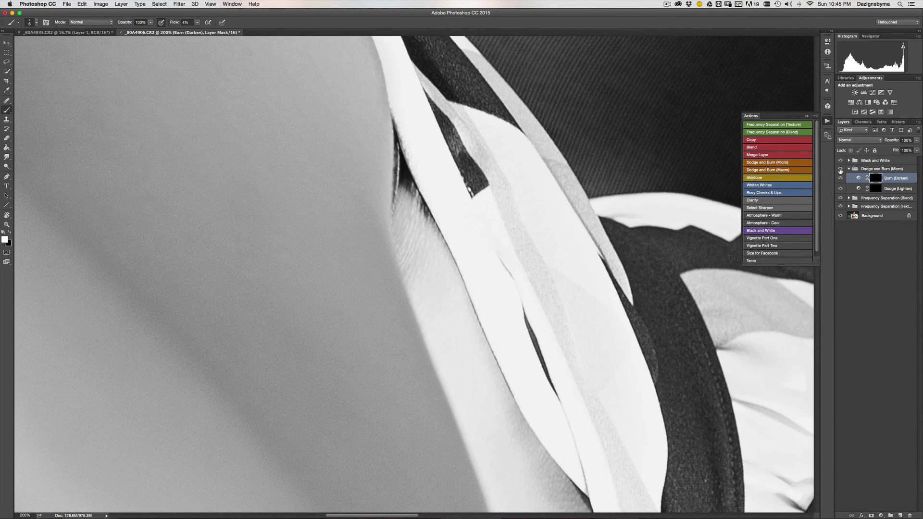
click(840, 169)
click(841, 169)
key(super+minus)
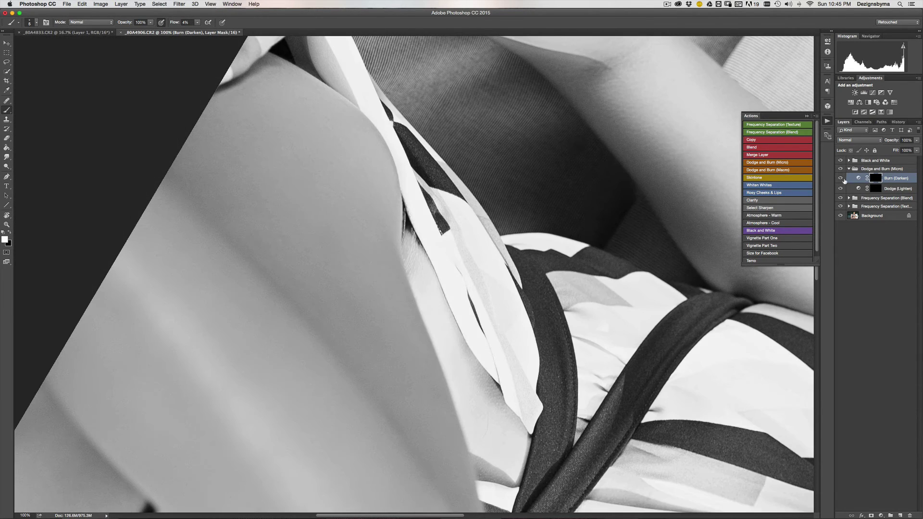
Reset the canvas rotation, collapse the Dodge and Burn (Micro) group and hide the Black and White group.
key(r)
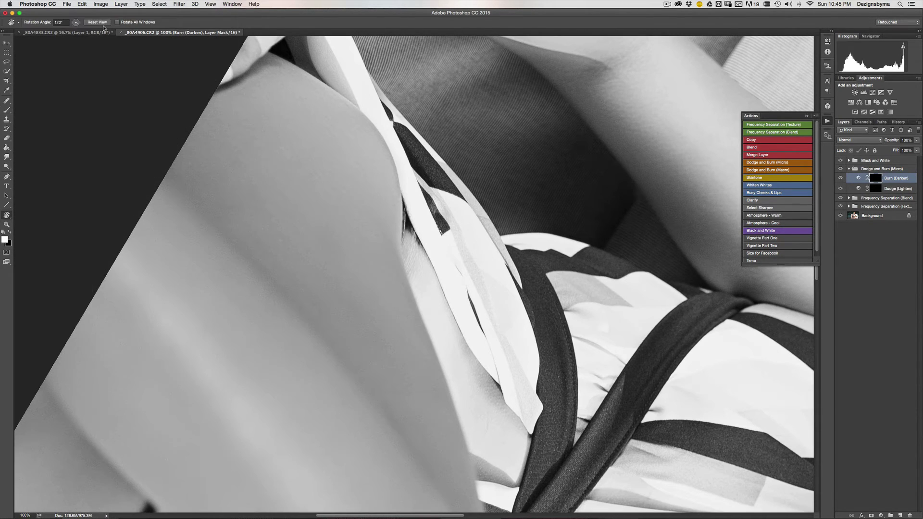
click(97, 23)
key(super+minus)
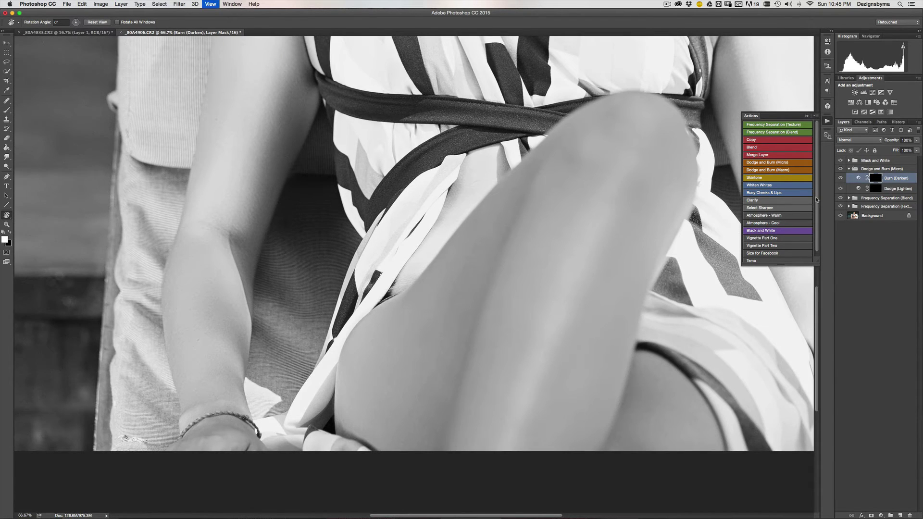
key(super+minus)
click(849, 169)
click(840, 161)
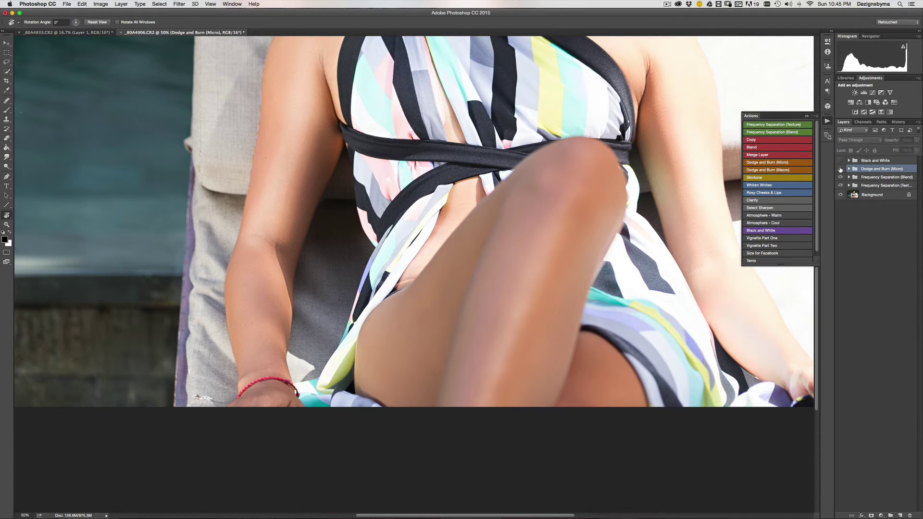
Examine the retouched skin between dress edge and thigh in colour at several magnifications.
key(super+plus)
key(super+plus)
drag(513, 173, 491, 257)
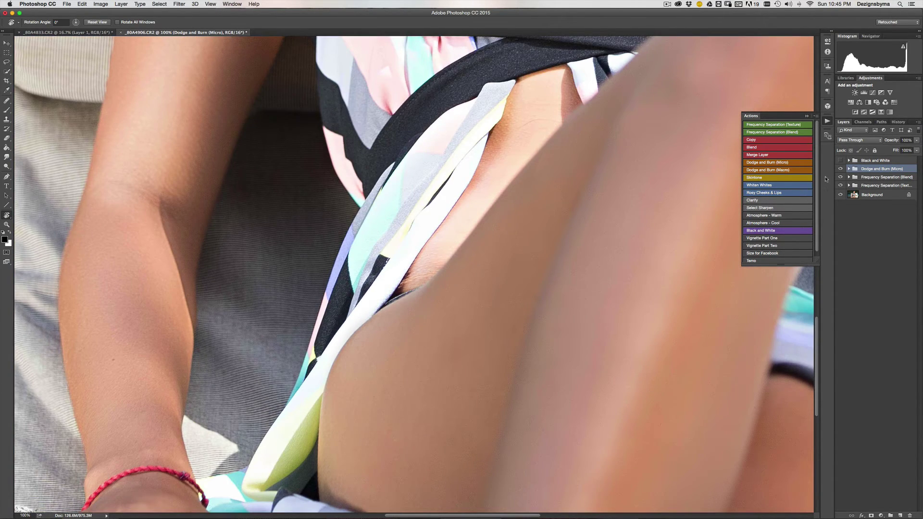
key(super+plus)
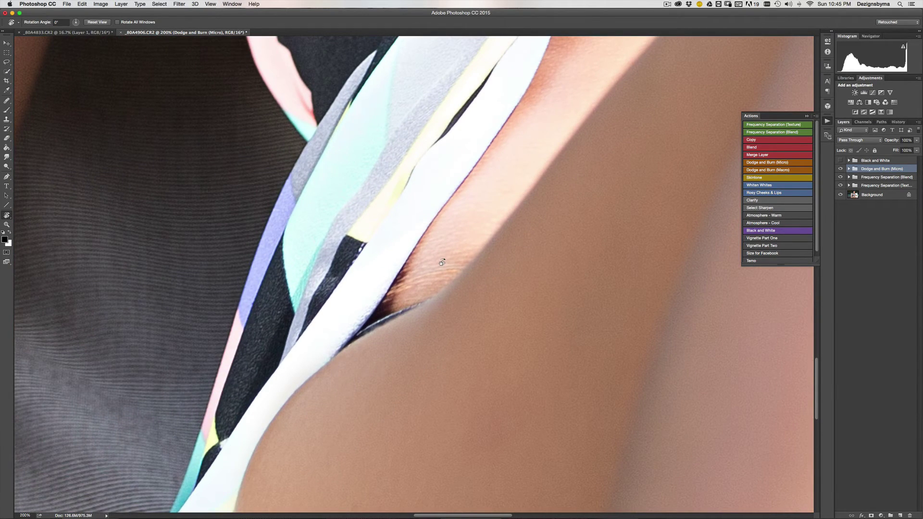
key(super+minus)
key(super+minus)
key(super+plus)
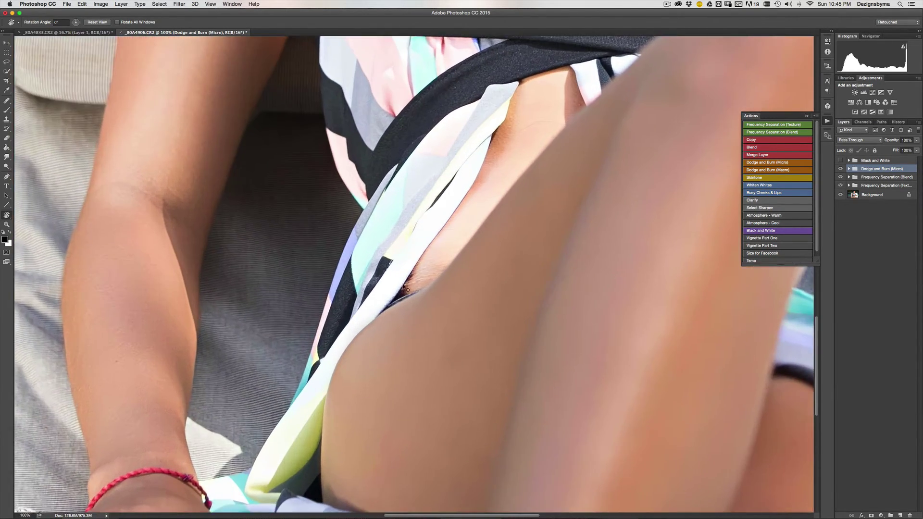
key(super+plus)
key(super+minus)
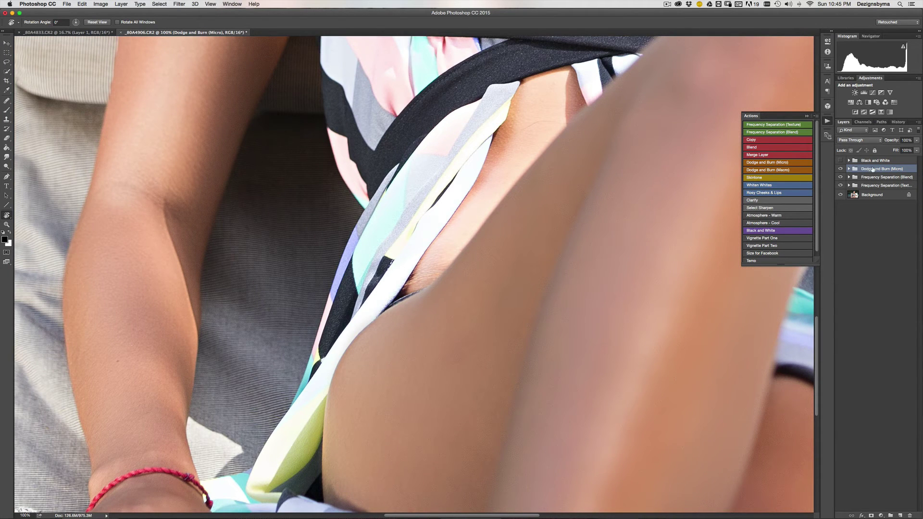
Run the Dodge and Burn (Macro) action above the Dodge and Burn (Micro) group and activate the Brush.
click(793, 171)
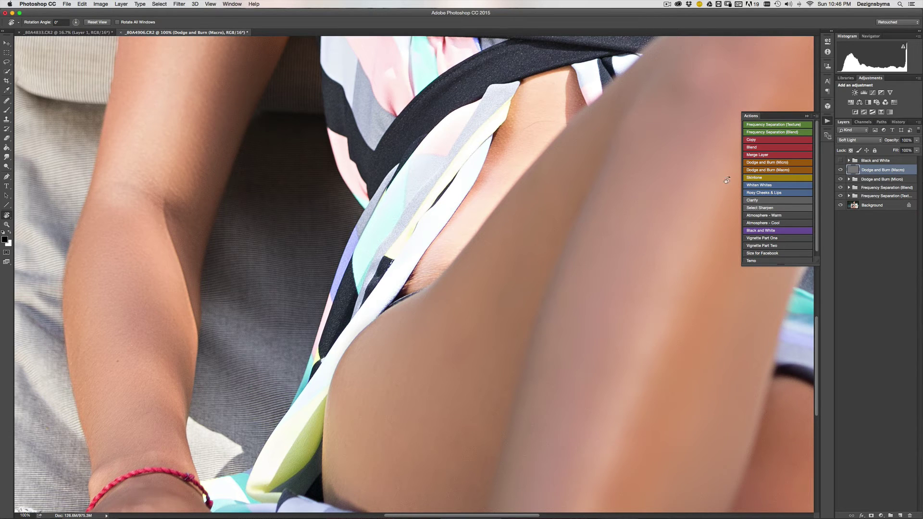
click(7, 111)
key(super+plus)
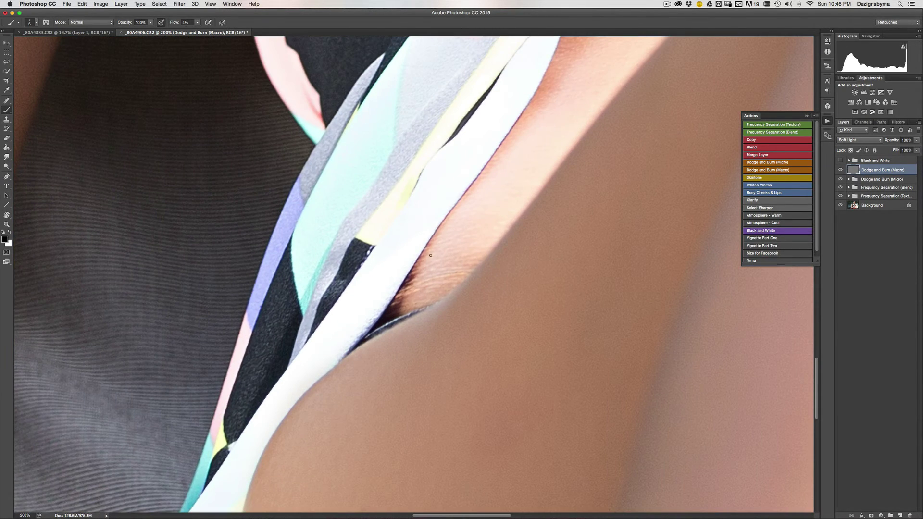
Paint a sampled skin tone over the shadowed corner beside the thigh with a size 25 brush at 11% flow.
alt+click(416, 298)
key(bracketright)
drag(175, 24, 174, 23)
key(bracketright)
key(bracketleft)
mouse_move(397, 298)
mouse_down()
mouse_move(459, 264)
mouse_move(442, 289)
mouse_move(464, 262)
mouse_move(448, 292)
mouse_up()
Compare the whole portrait with the Dodge and Burn (Macro) layer hidden and shown.
key(super+minus)
key(super+minus)
key(super+minus)
key(super+minus)
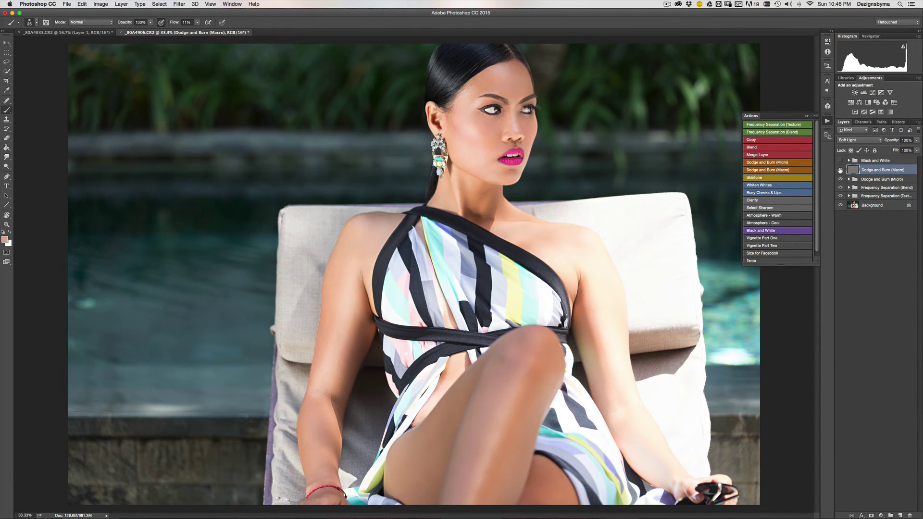
click(841, 170)
click(840, 170)
Restore the default black and white brush colours and show the Black and White group over the face.
key(super+equal)
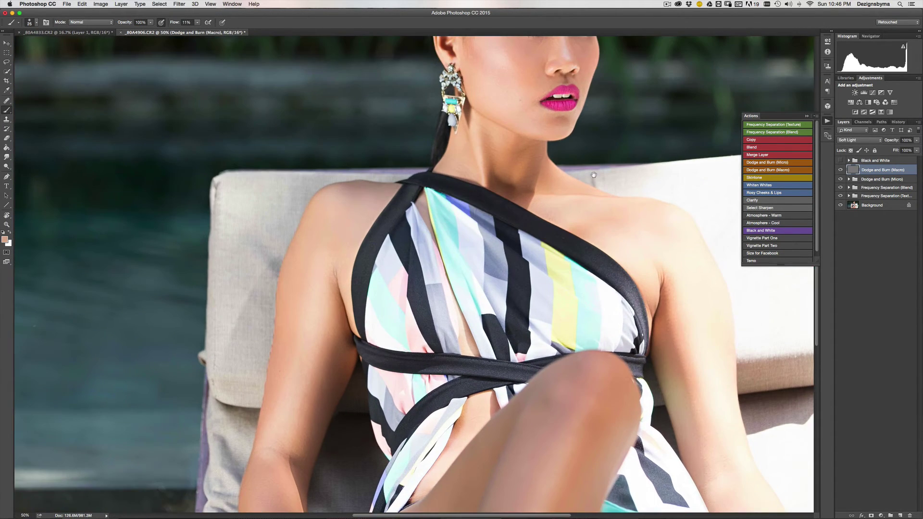
drag(594, 175, 532, 338)
key(super+equal)
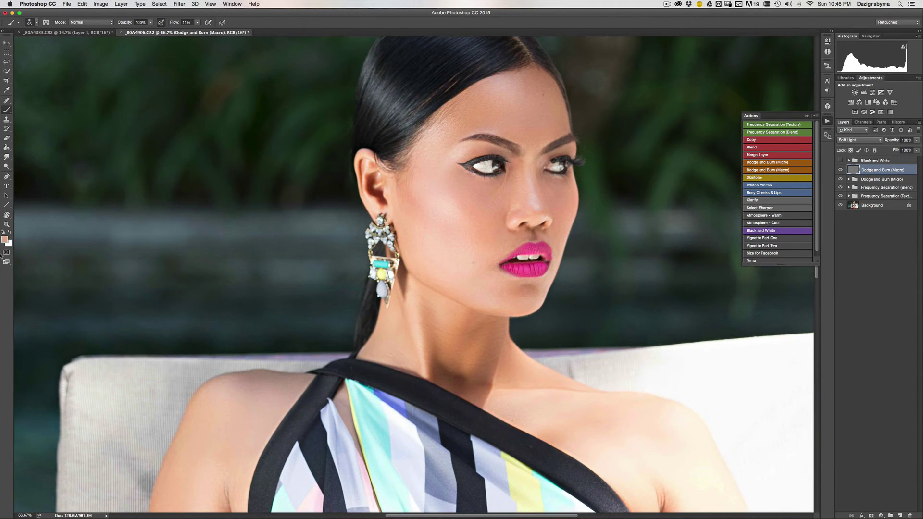
key(d)
scroll(581, 172, up, 3)
click(840, 160)
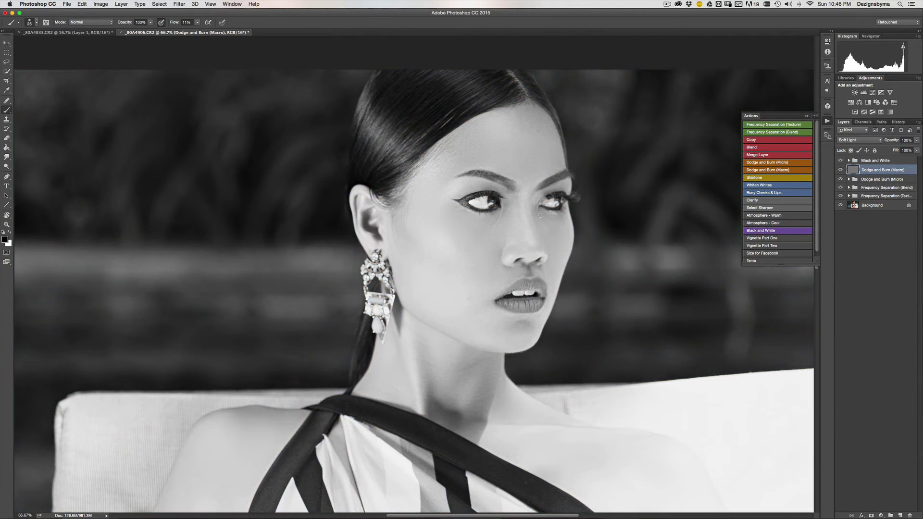
Paint over the forehead on the Dodge and Burn (Macro) layer with a large brush at 4% flow.
key(h)
drag(533, 137, 588, 196)
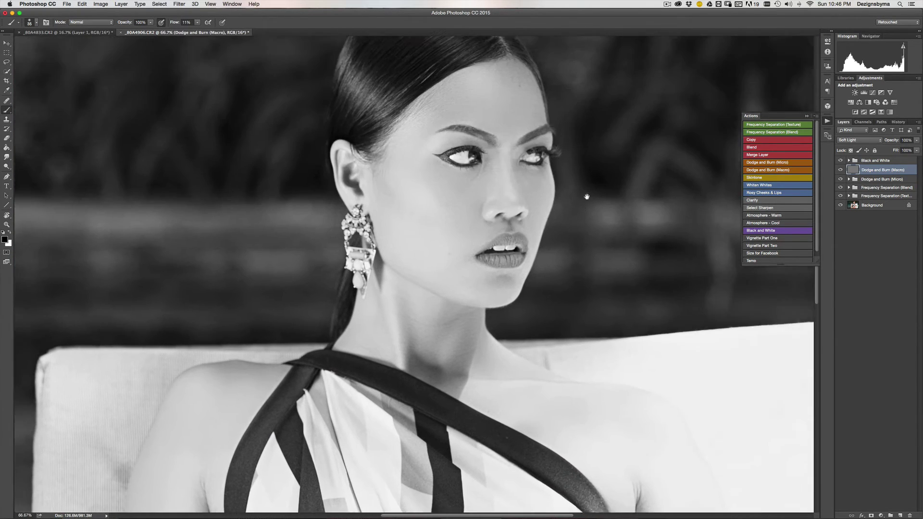
key(super+equal)
key(super+minus)
key(bracketright)
key(bracketright)
key(bracketright)
key(bracketright)
key(bracketright)
key(bracketright)
key(bracketright)
key(bracketright)
key(bracketright)
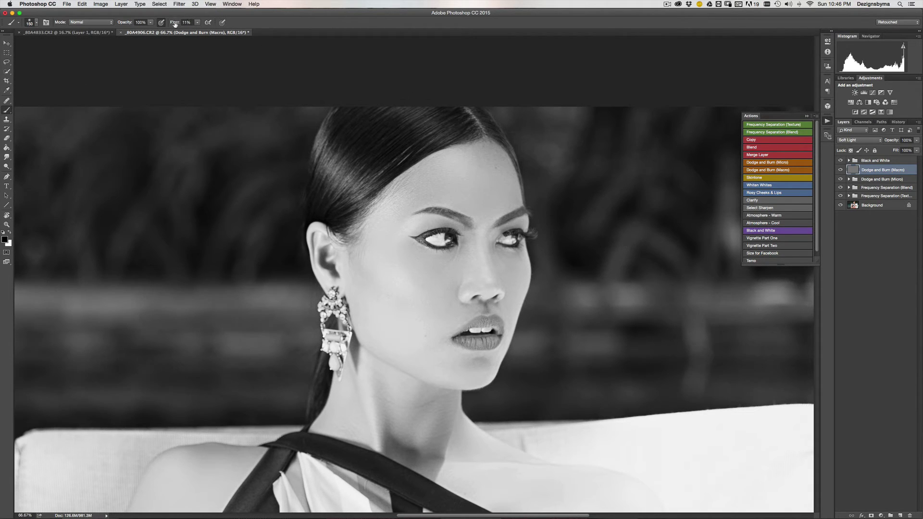
drag(175, 24, 172, 24)
key(bracketright)
mouse_move(474, 154)
mouse_down()
mouse_move(499, 168)
mouse_move(484, 171)
mouse_move(500, 175)
mouse_move(496, 195)
mouse_move(502, 167)
mouse_move(465, 154)
mouse_move(485, 157)
mouse_move(487, 175)
mouse_move(514, 183)
mouse_move(501, 191)
mouse_move(520, 198)
mouse_move(489, 179)
mouse_up()
key(bracketleft)
Brush across the nose bridge and eye area with a smaller brush, and over the cheek beside the ear at size 150.
key(bracketleft)
key(bracketright)
key(bracketright)
mouse_move(411, 188)
mouse_down()
mouse_move(428, 179)
mouse_move(416, 190)
mouse_move(446, 189)
mouse_move(423, 199)
mouse_move(457, 198)
mouse_move(409, 197)
mouse_move(431, 170)
mouse_move(409, 200)
mouse_up()
key(bracketleft)
key(bracketleft)
key(bracketleft)
key(bracketleft)
key(bracketleft)
key(bracketleft)
key(bracketleft)
key(bracketleft)
mouse_move(490, 238)
mouse_down()
mouse_move(471, 249)
mouse_move(470, 241)
mouse_move(473, 261)
mouse_move(465, 230)
mouse_move(432, 223)
mouse_up()
key(bracketright)
key(bracketright)
key(bracketright)
key(bracketright)
key(bracketright)
key(bracketright)
key(bracketright)
mouse_move(367, 274)
mouse_down()
mouse_move(398, 310)
mouse_move(375, 280)
mouse_move(400, 307)
mouse_move(394, 298)
mouse_move(413, 301)
mouse_move(377, 279)
mouse_move(424, 315)
mouse_move(370, 291)
mouse_move(401, 325)
mouse_move(395, 314)
mouse_move(408, 293)
mouse_move(385, 295)
mouse_move(421, 322)
mouse_move(377, 244)
mouse_up()
key(super+minus)
key(super+minus)
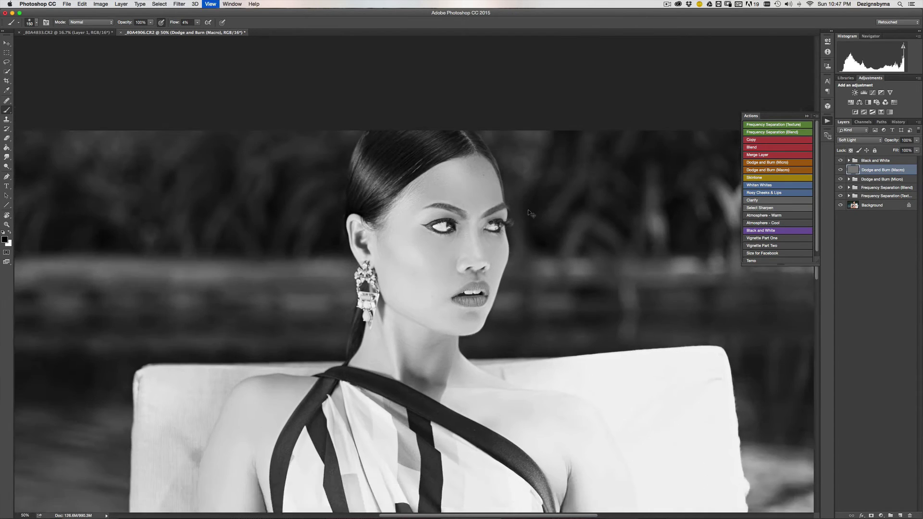
Adjust the brush to size 200 for contouring the cheek and temple on the Dodge and Burn (Macro) layer.
key(super+plus)
scroll(620, 196, up, 5)
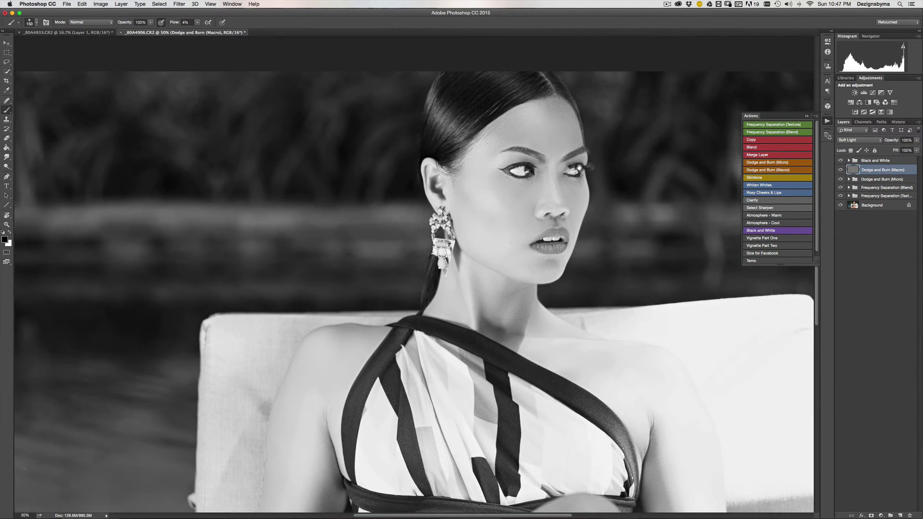
key(bracketleft)
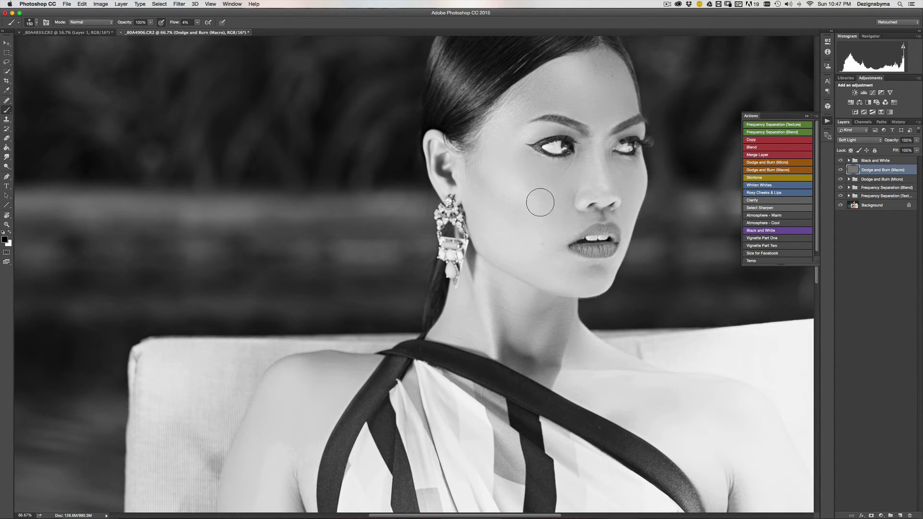
key(bracketright)
key(bracketright)
key(bracketleft)
key(bracketleft)
key(bracketleft)
key(bracketright)
key(bracketright)
key(bracketright)
Hide the Black and White group and review the whole portrait in colour.
click(841, 161)
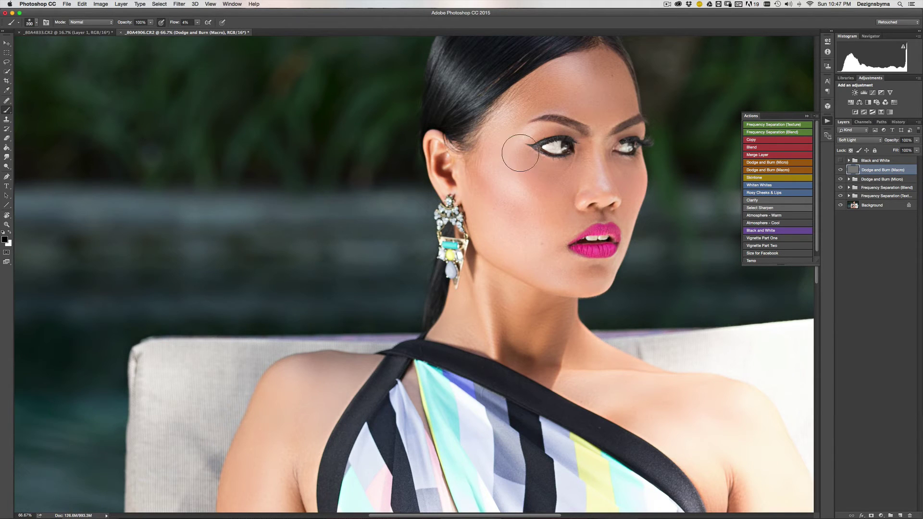
key(super+minus)
key(super+minus)
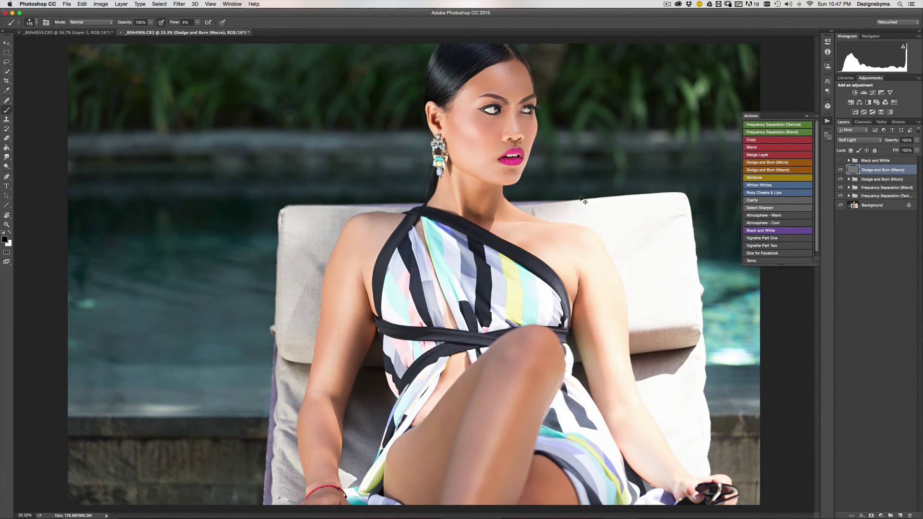
key(super+plus)
mouse_move(553, 142)
mouse_down()
mouse_move(528, 185)
mouse_move(511, 281)
mouse_up()
Reduce the brush to size 40 for finer dodging and burning on the face in colour.
key(super+plus)
key(bracketleft)
key(bracketleft)
key(bracketleft)
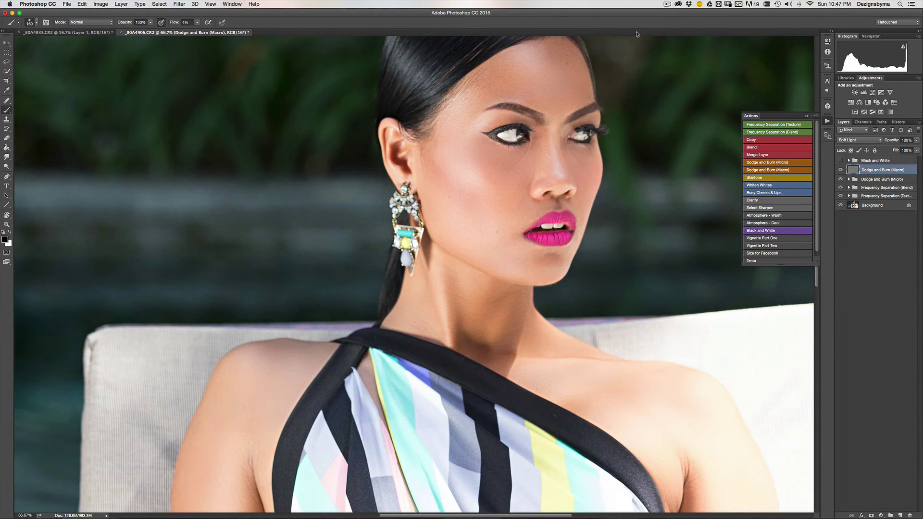
key(bracketleft)
key(bracketleft)
key(bracketleft)
key(bracketleft)
key(bracketleft)
key(bracketright)
key(bracketright)
key(super+plus)
drag(678, 40, 585, 153)
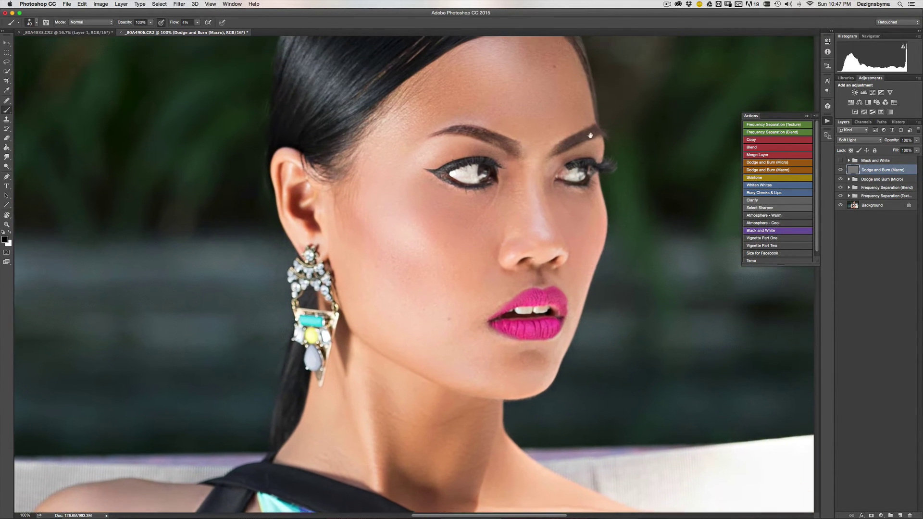
Select the HIGH 2 layer in the Frequency Separation (Blend) group and start using a size 30 Clone Stamp at the eyebrow.
click(849, 188)
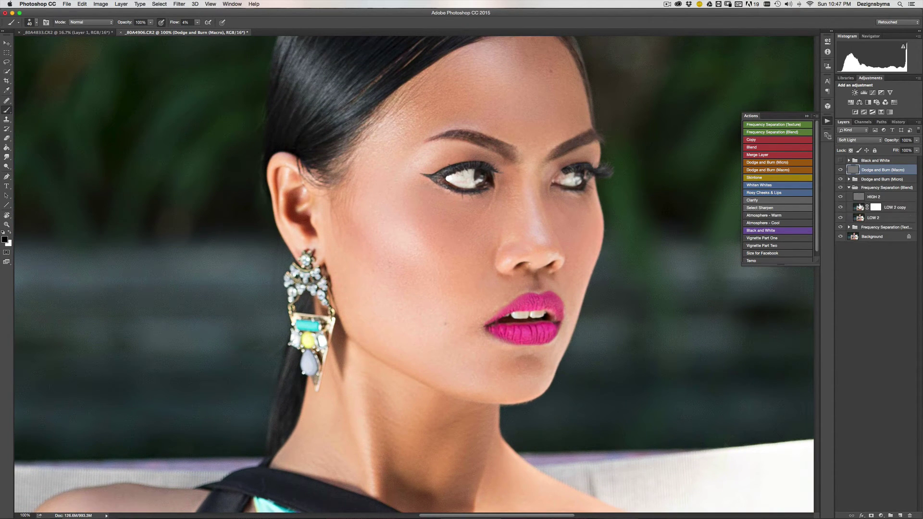
click(859, 198)
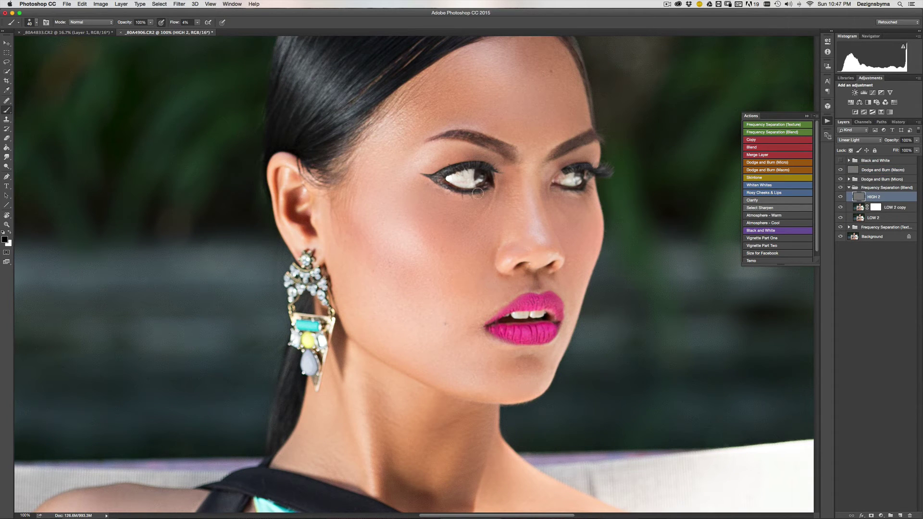
click(7, 119)
key(])
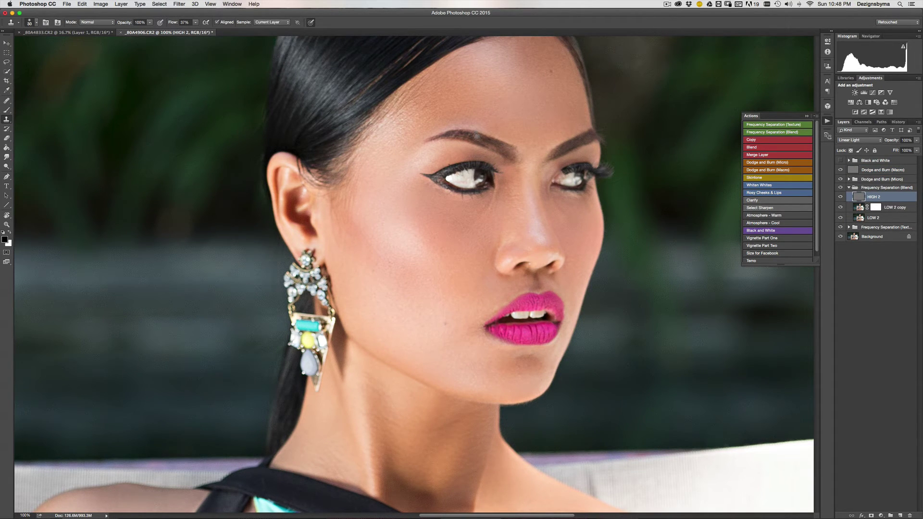
click(476, 138)
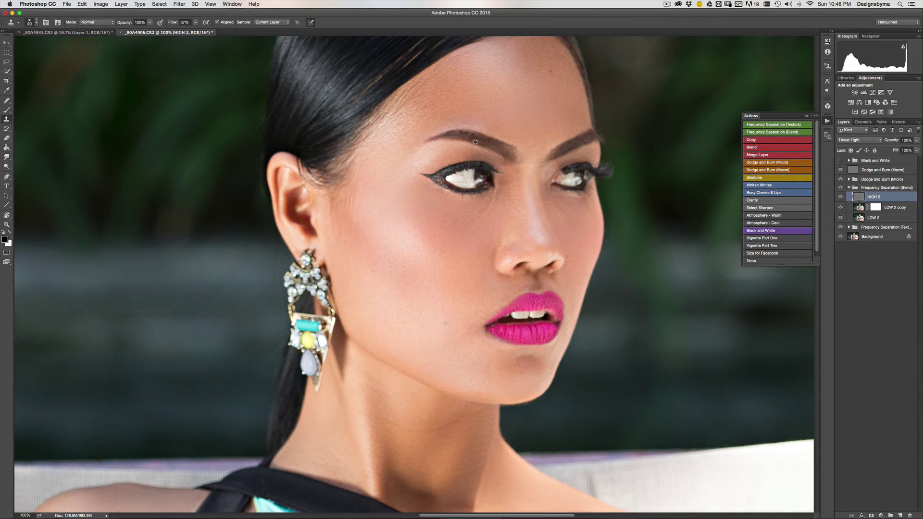
Clone clean texture over the small flaws in the nearer eyebrow on the HIGH 2 layer.
key(super+minus)
key(super+minus)
key(super+plus)
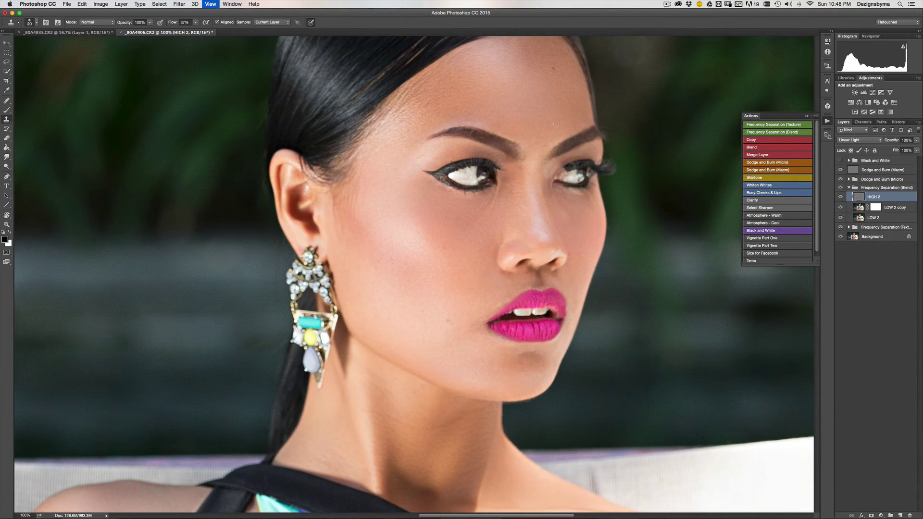
key(super+plus)
scroll(622, 74, up, 5)
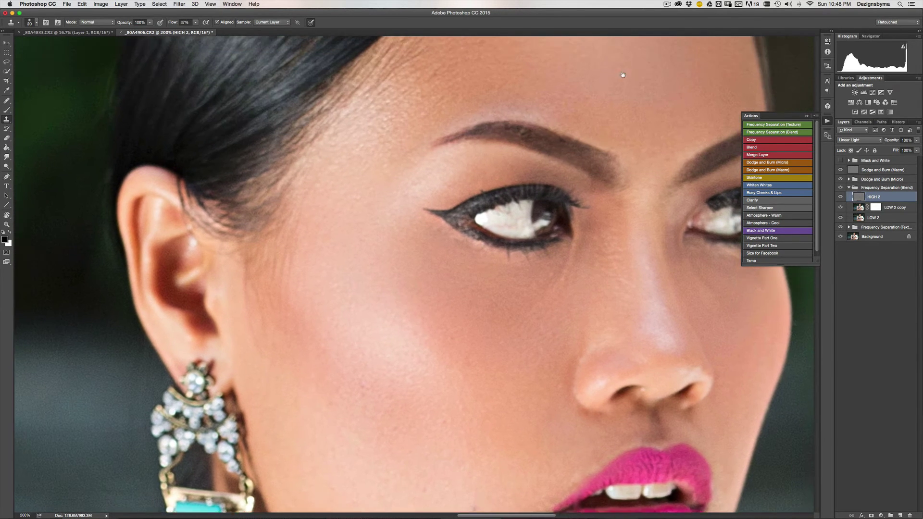
alt+click(541, 153)
mouse_move(521, 143)
mouse_down()
mouse_move(495, 148)
mouse_move(518, 141)
mouse_up()
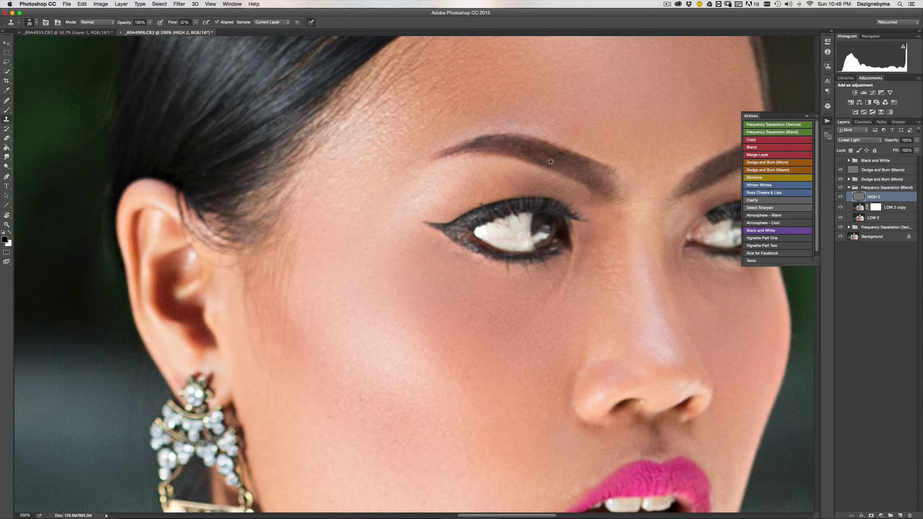
key(super+minus)
key(super+minus)
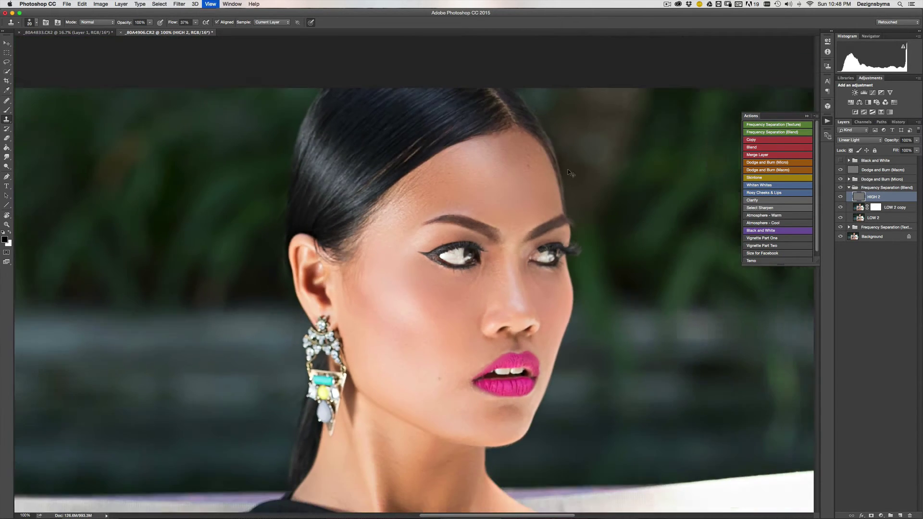
Collapse the Frequency Separation (Blend) group and activate the Brush on the Dodge and Burn (Macro) layer at 4% flow.
click(850, 188)
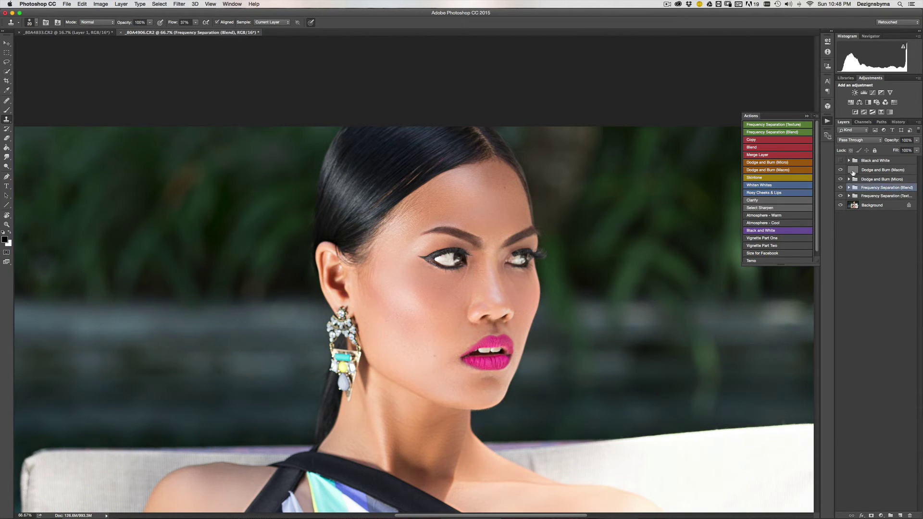
click(854, 171)
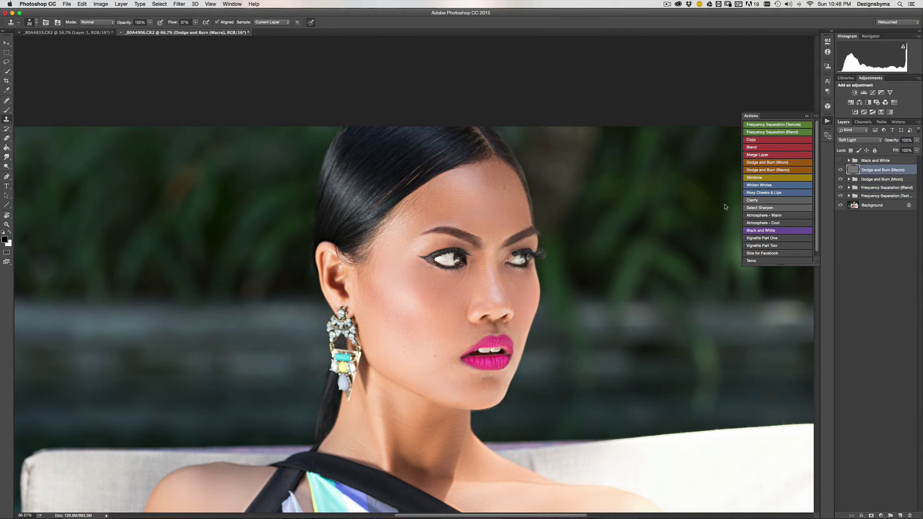
click(7, 110)
drag(477, 233, 484, 189)
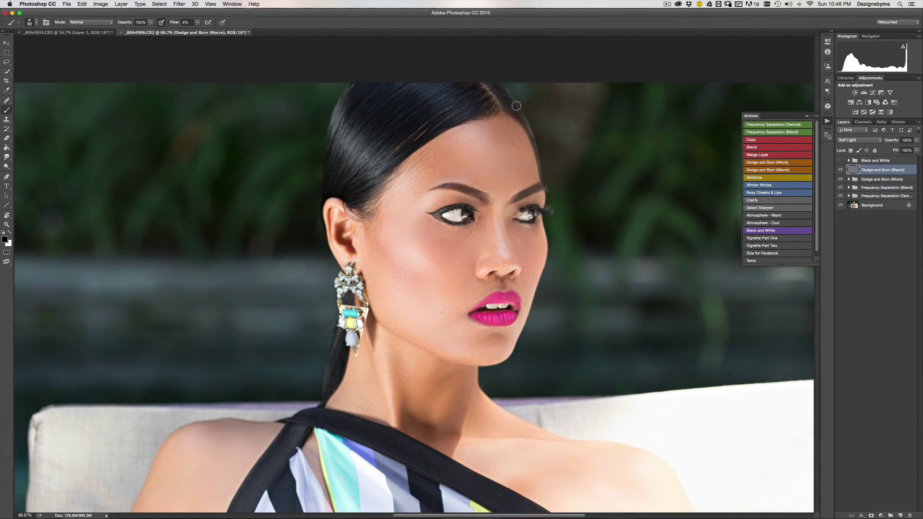
Dodge and burn the cheek with an enlarged soft brush, finishing with a smaller brush for tighter facial contours.
key(bracketright)
key(bracketright)
key(bracketright)
key(bracketright)
key(bracketright)
key(bracketright)
key(bracketright)
key(bracketright)
key(bracketright)
mouse_move(428, 266)
mouse_down()
mouse_move(399, 246)
mouse_move(439, 268)
mouse_move(421, 251)
mouse_up()
key(bracketleft)
key(bracketleft)
key(bracketleft)
key(bracketleft)
key(bracketleft)
key(bracketleft)
key(bracketleft)
key(bracketleft)
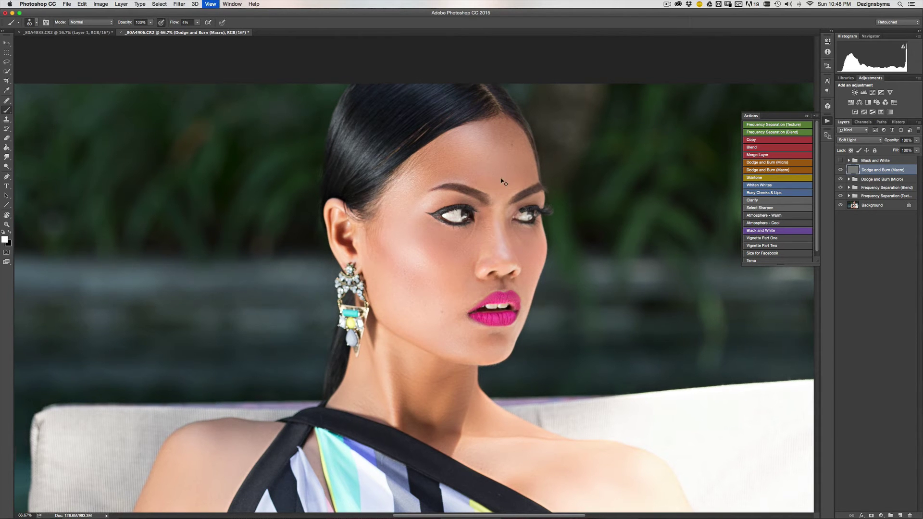
Refine the highlights and shadows around the eyes and nose, varying the brush size down to 50.
key(super+minus)
key(super+minus)
key(super+plus)
scroll(532, 163, up, 5)
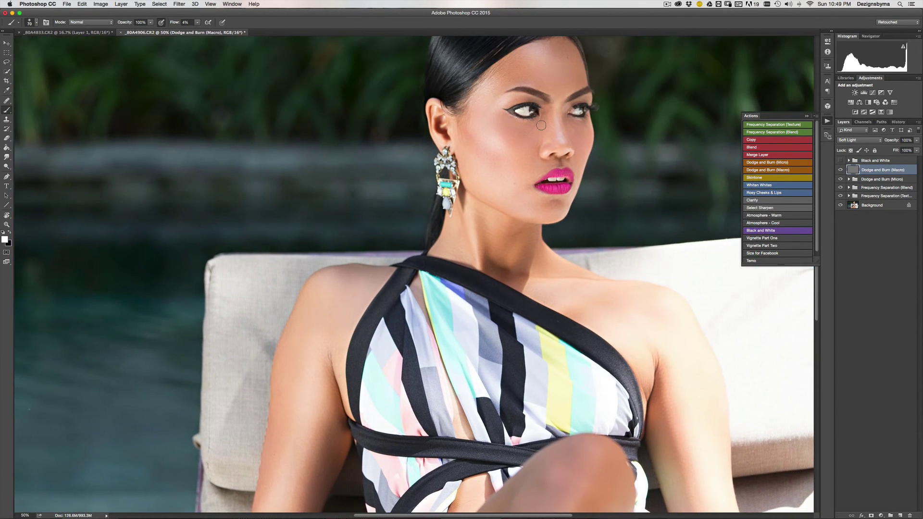
key(bracketright)
key(bracketright)
key(bracketright)
key(bracketright)
key(bracketright)
key(bracketright)
key(bracketright)
key(bracketleft)
key(bracketleft)
key(bracketleft)
key(bracketleft)
key(bracketright)
key(bracketright)
Compare the whole retouched portrait with the original by showing only the Background layer and restoring the others.
key(super+minus)
key(super+minus)
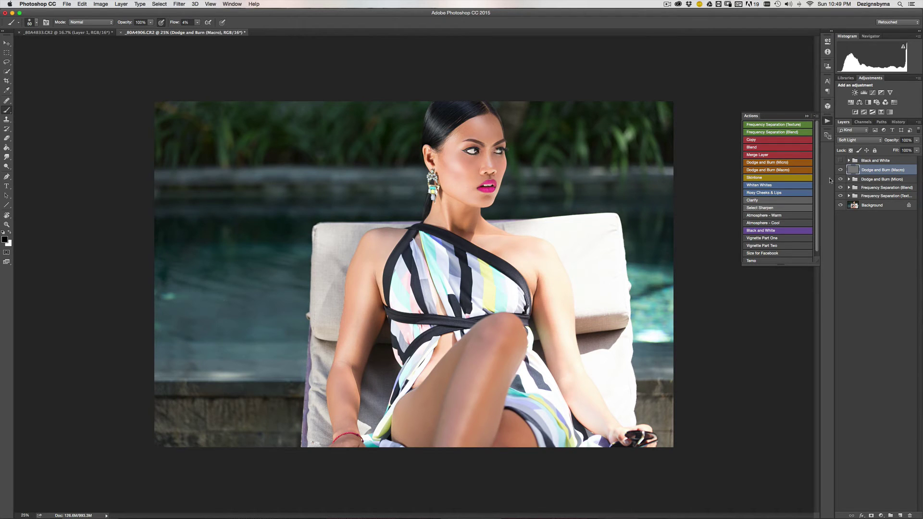
alt+click(840, 205)
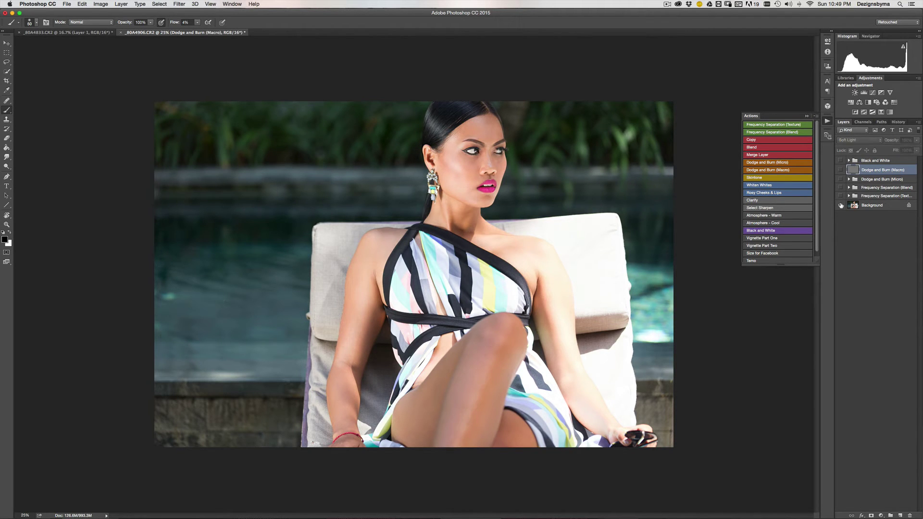
alt+click(840, 205)
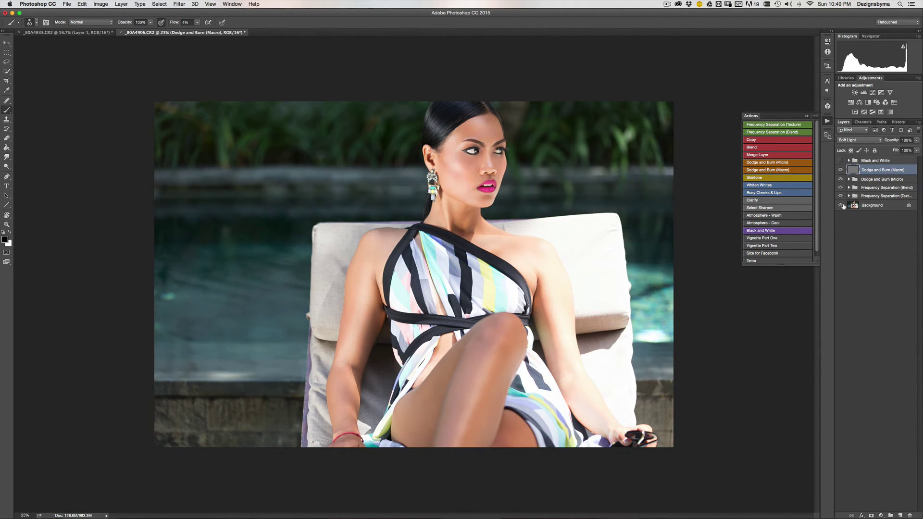
alt+click(841, 205)
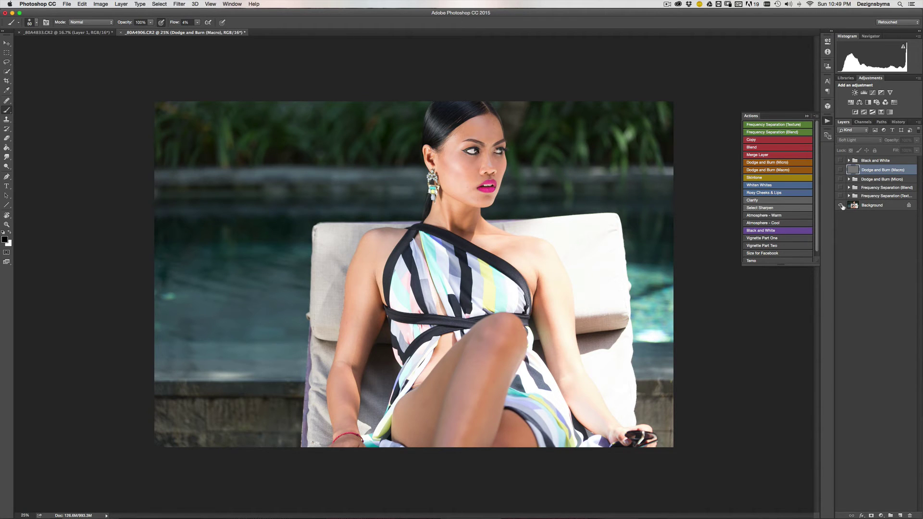
alt+click(841, 205)
key(super+plus)
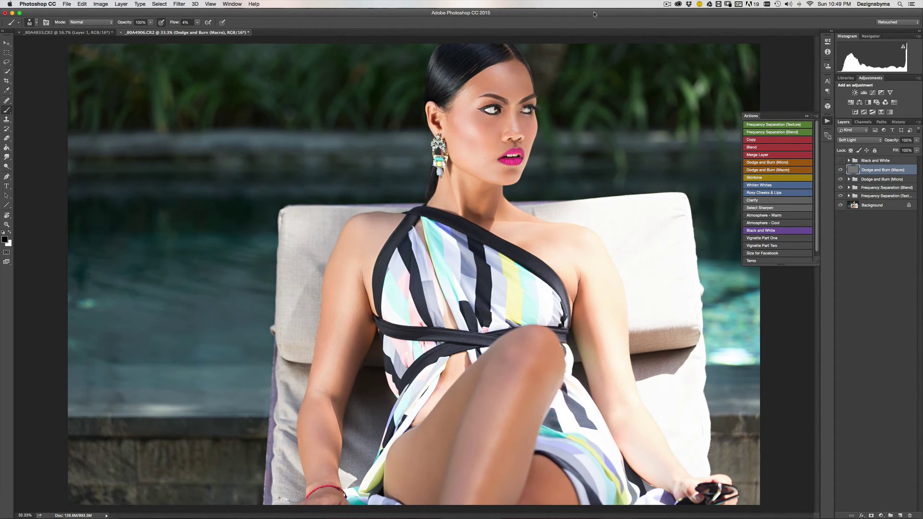
alt+click(840, 205)
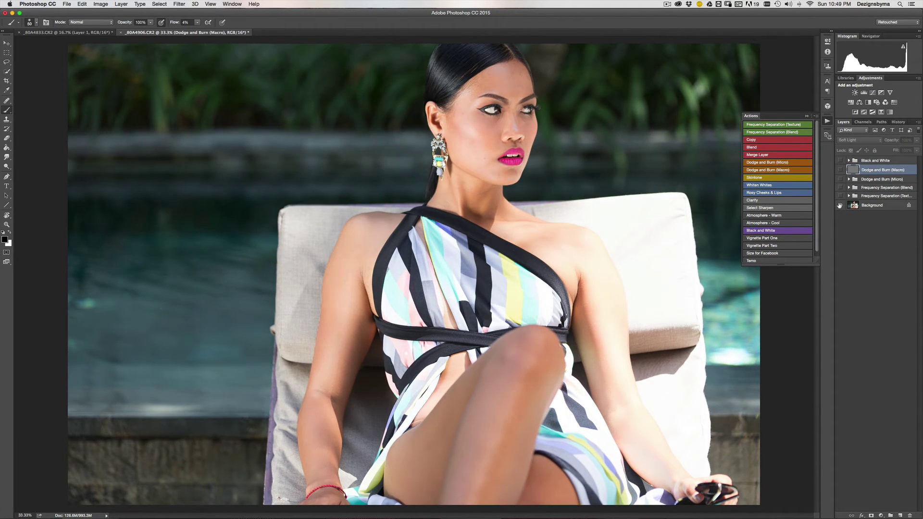
alt+click(841, 206)
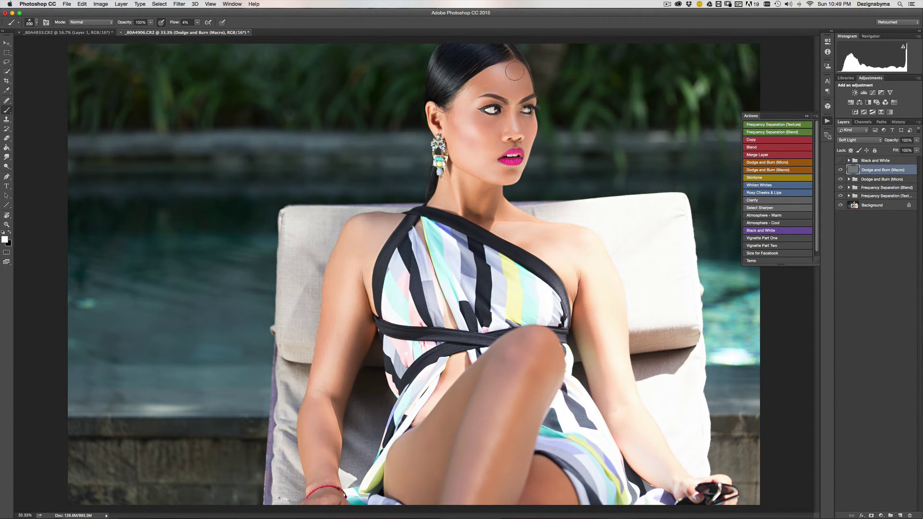
Burn the shadows along the neck below the jaw on the Dodge and Burn (Macro) layer.
key(bracketleft)
key(super+plus)
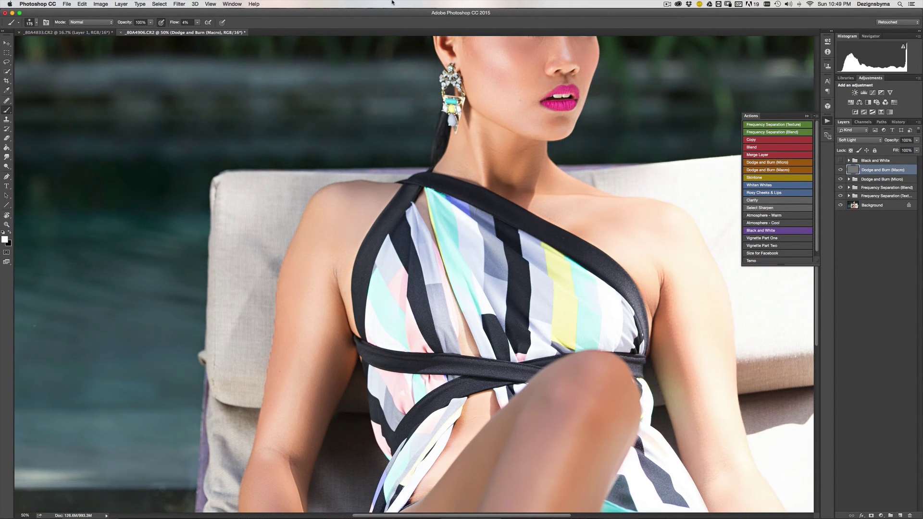
key(x)
key(bracketleft)
key(bracketleft)
key(bracketleft)
key(bracketleft)
key(bracketleft)
key(bracketright)
key(bracketright)
key(bracketright)
drag(491, 175, 487, 173)
key(bracketleft)
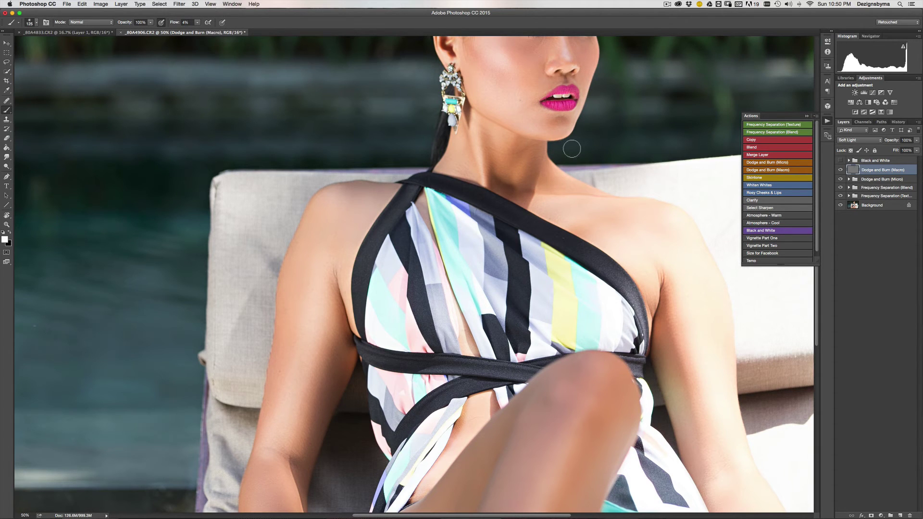
Dodge the highlights on the neck and collarbone in white with a brush of about size 100.
key(bracketleft)
key(bracketleft)
key(bracketleft)
key(bracketleft)
key(bracketright)
key(bracketright)
key(bracketright)
key(bracketright)
key(bracketleft)
key(super+minus)
key(bracketright)
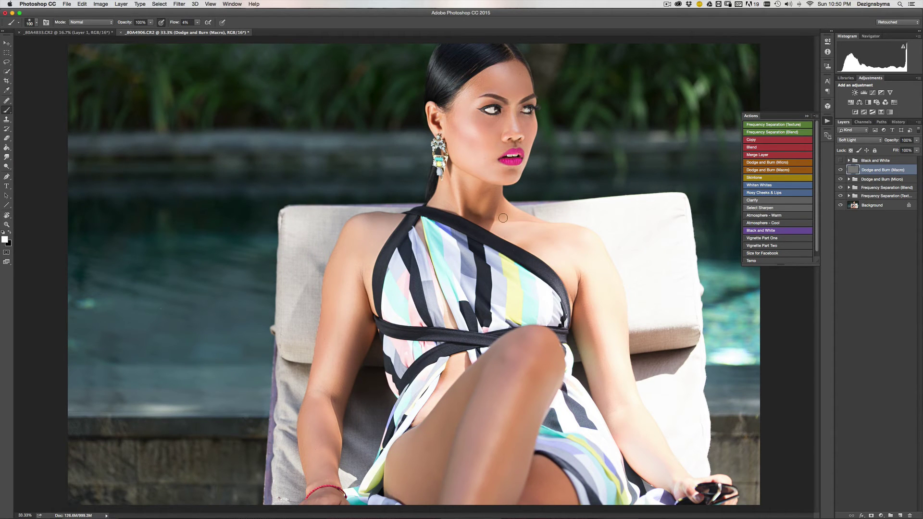
Contour the model's left arm from the shoulder to the forearm with a larger brush.
key(bracketright)
key(bracketright)
key(bracketright)
key(bracketright)
Burn across the top of the model's right shoulder with black and a size 175 brush.
key(bracketright)
mouse_move(584, 264)
mouse_down()
mouse_move(609, 339)
mouse_move(587, 264)
mouse_move(595, 255)
mouse_move(617, 355)
mouse_move(602, 314)
mouse_move(635, 371)
mouse_move(621, 368)
mouse_move(613, 405)
mouse_up()
key(bracketleft)
key(bracketleft)
key(bracketright)
key(bracketleft)
drag(356, 238, 387, 224)
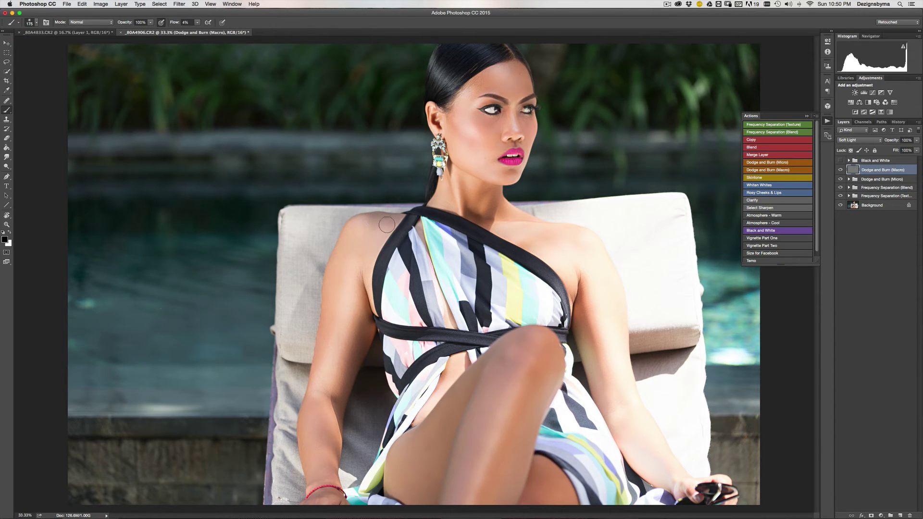
Burn the edges of the model's right forearm with black using a size 175 brush.
key(bracketright)
key(bracketright)
key(bracketleft)
key(bracketleft)
key(bracketright)
key(bracketleft)
mouse_move(305, 445)
mouse_down()
mouse_move(311, 460)
mouse_move(335, 404)
mouse_up()
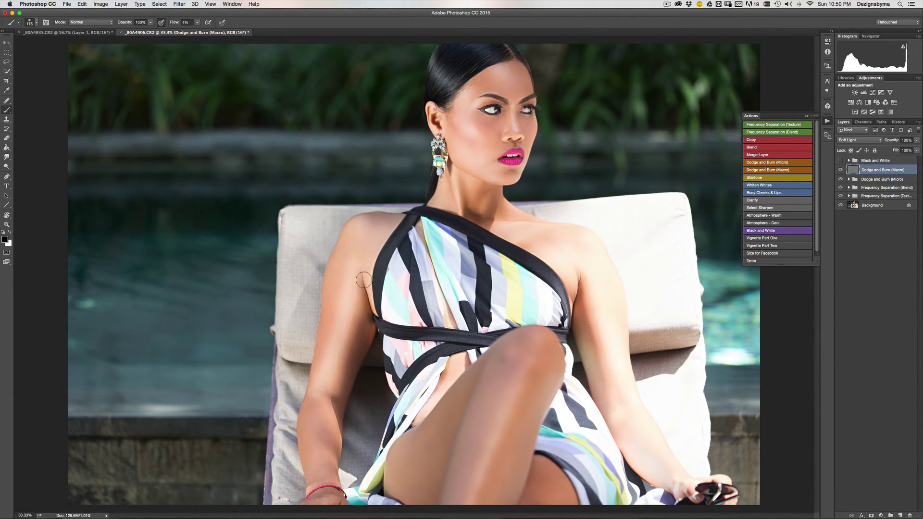
Burn the inner shadow of the model's right upper arm beside the dress with a larger brush.
key(bracketright)
key(bracketright)
key(bracketright)
mouse_move(349, 291)
mouse_down()
mouse_move(349, 270)
mouse_move(352, 315)
mouse_move(348, 293)
mouse_move(342, 334)
mouse_move(351, 282)
mouse_move(332, 371)
mouse_move(350, 264)
mouse_move(351, 337)
mouse_move(348, 298)
mouse_move(328, 379)
mouse_move(385, 387)
mouse_up()
key(x)
key(x)
Dodge the highlight running from the raised knee down the shin in white.
key([)
key([)
key([)
key([)
key(ctrl+minus)
key(])
key(])
key(])
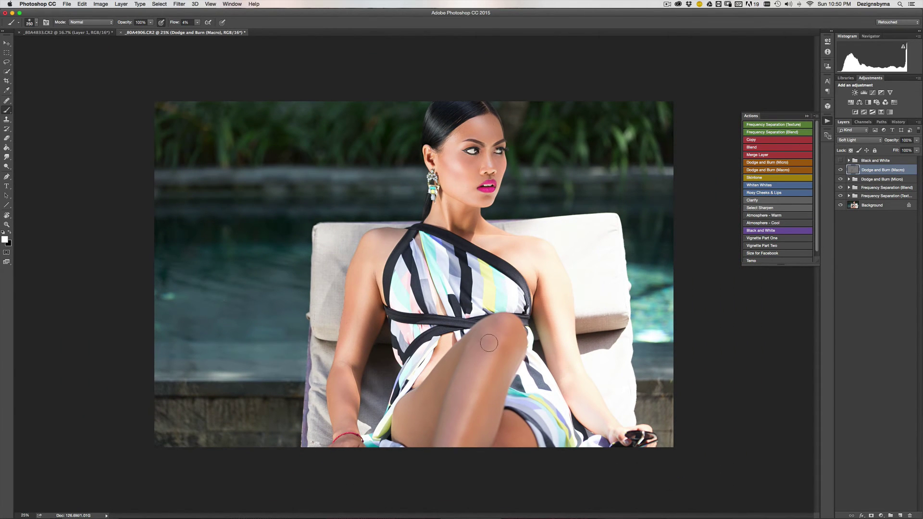
mouse_move(490, 342)
mouse_down()
mouse_move(476, 356)
mouse_move(483, 376)
mouse_move(461, 435)
mouse_move(479, 385)
mouse_up()
Burn the shadows on the legs and thigh with black, finishing with a smaller brush.
key(x)
key(])
key(])
key([)
key([)
key([)
key([)
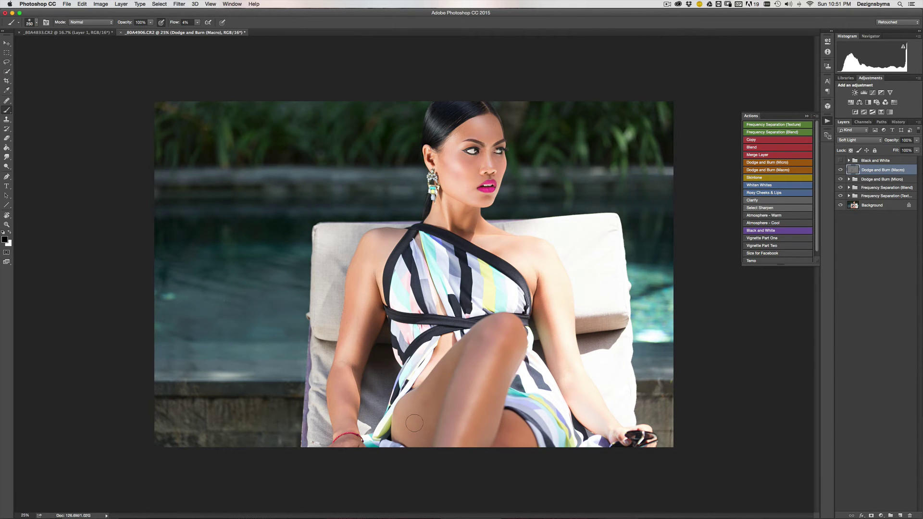
key(bracketleft)
key(bracketleft)
key(bracketleft)
key(bracketleft)
Burn the darker areas of the sleek hair with black, reducing the brush from size 125.
key(super+equal)
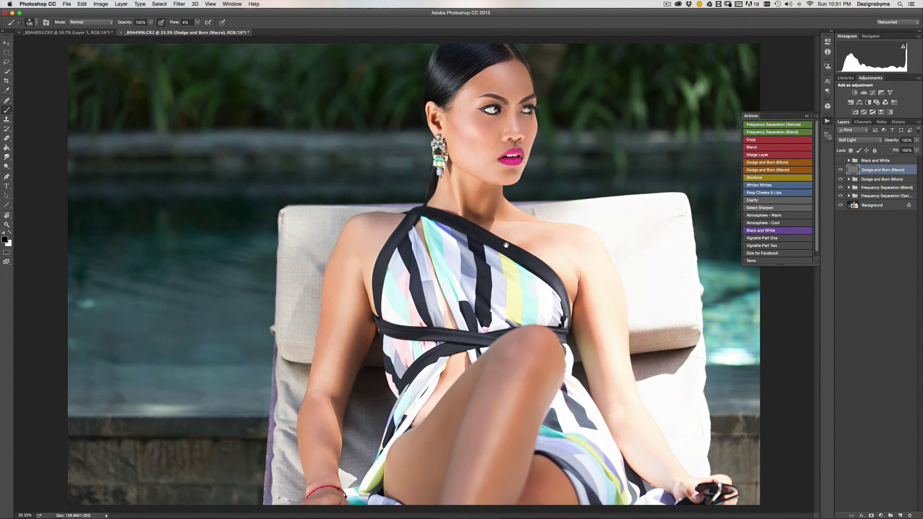
key(super+equal)
drag(506, 195, 489, 351)
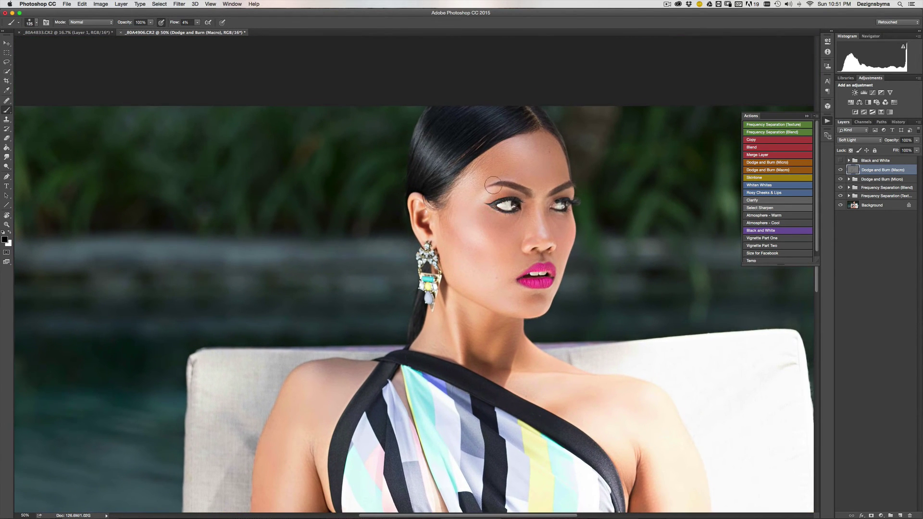
key(super+minus)
scroll(640, 221, down, 5)
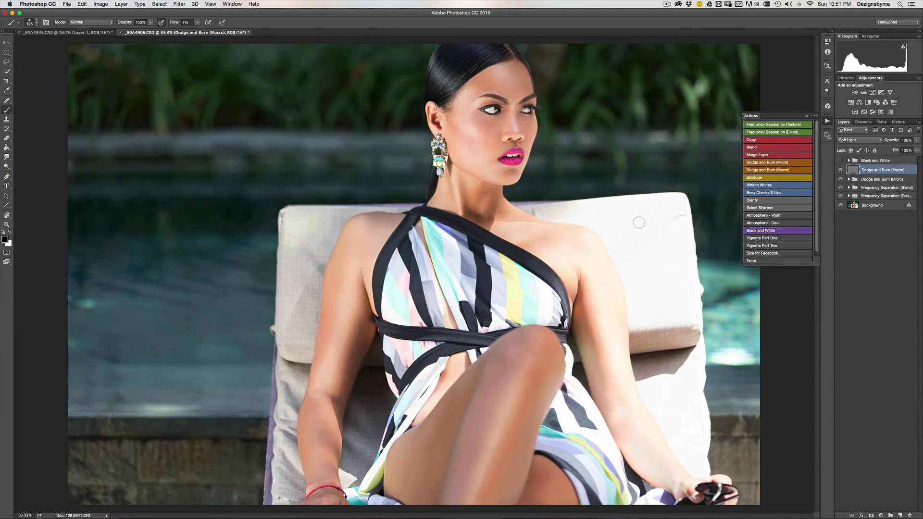
key(super+equal)
scroll(489, 106, up, 5)
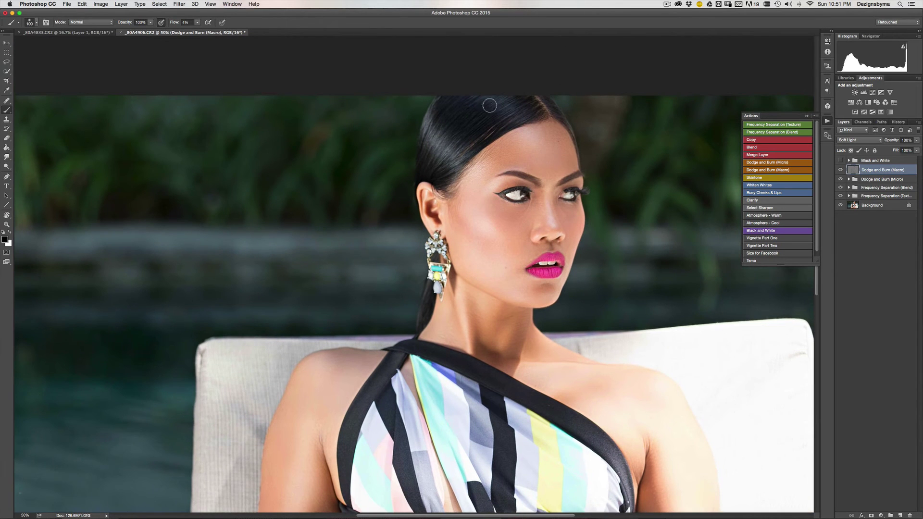
key(bracketleft)
key(bracketleft)
key(bracketleft)
key(bracketleft)
key(bracketleft)
key(bracketleft)
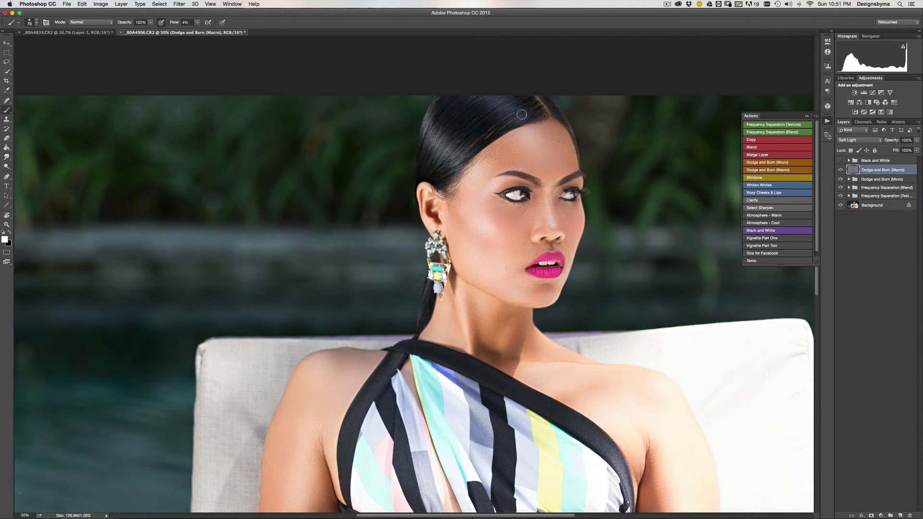
Dodge the shine in the hair in white with a size 50 brush and review the whole portrait.
key(bracketleft)
key(bracketright)
key(bracketright)
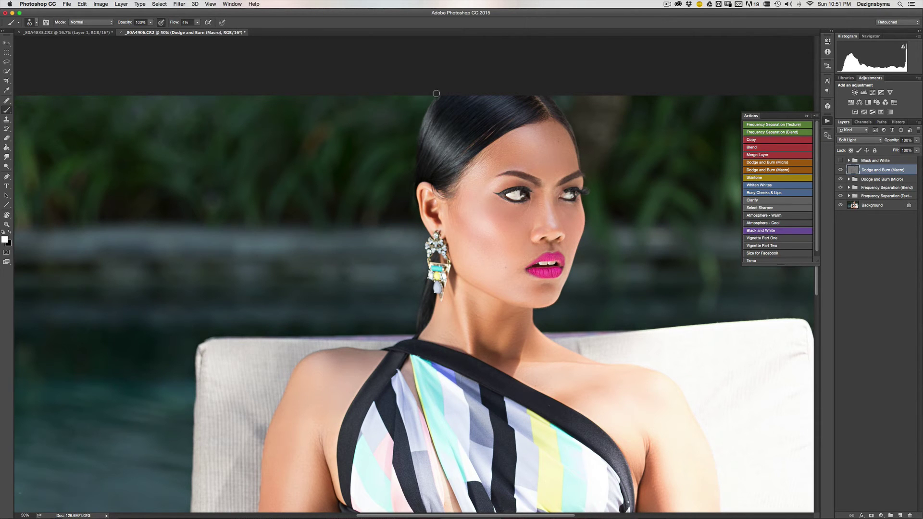
key(super+minus)
key(super+minus)
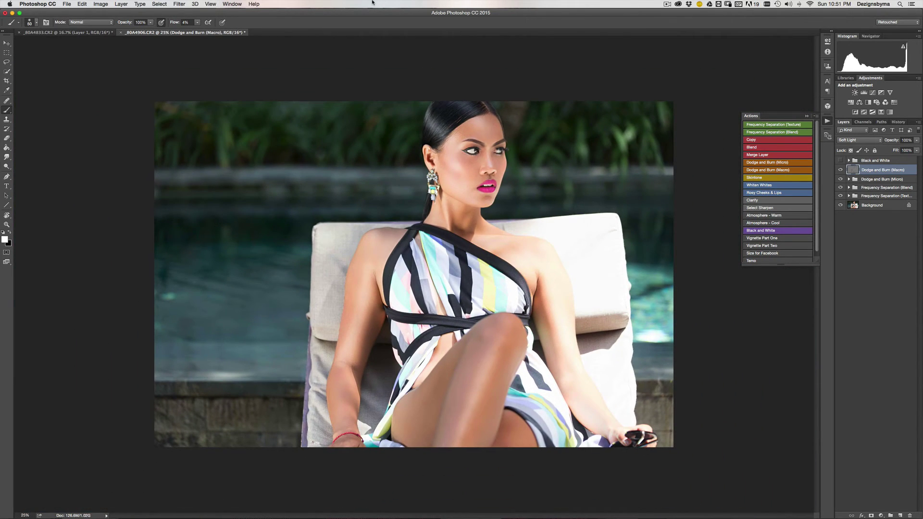
key(super+plus)
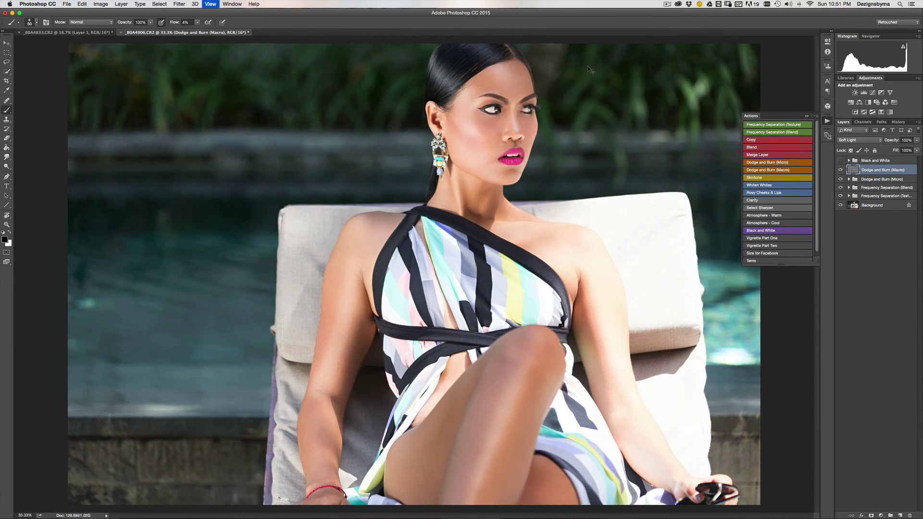
Deepen the hair shadows above the ear with a larger black brush, finishing at size 50.
key(super+plus)
drag(530, 224, 535, 336)
key(])
key(])
key(])
key(])
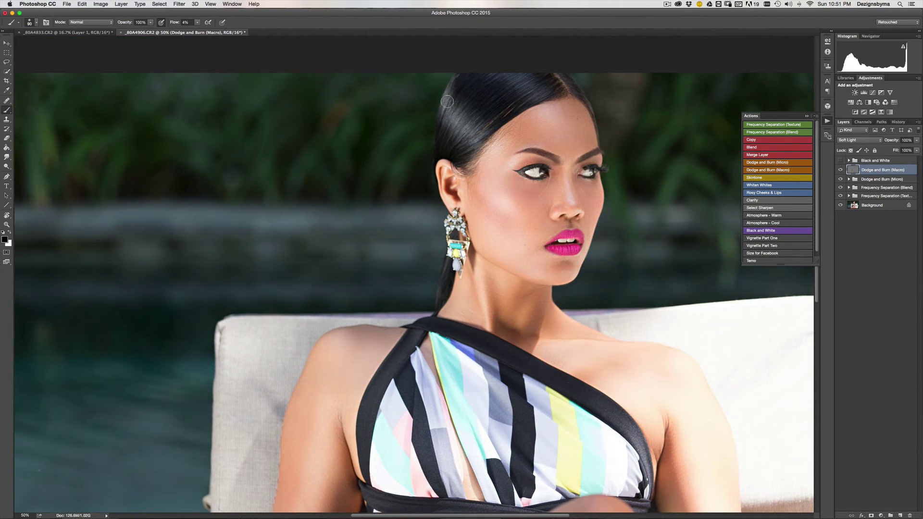
key(bracketright)
key(bracketleft)
key(bracketleft)
key(bracketleft)
Raise the brush flow to 6% and burn fine facial details with a size 10 brush.
key(super+equal)
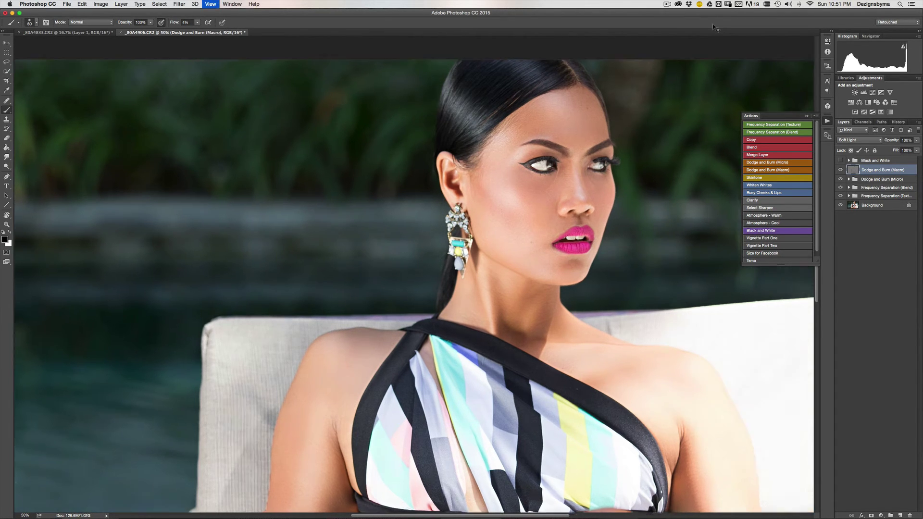
key(super+equal)
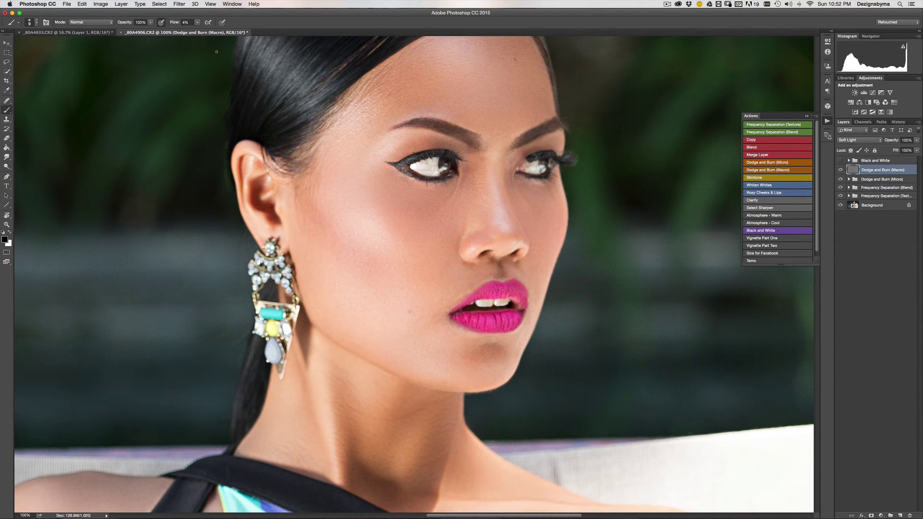
drag(172, 25, 176, 26)
key(bracketright)
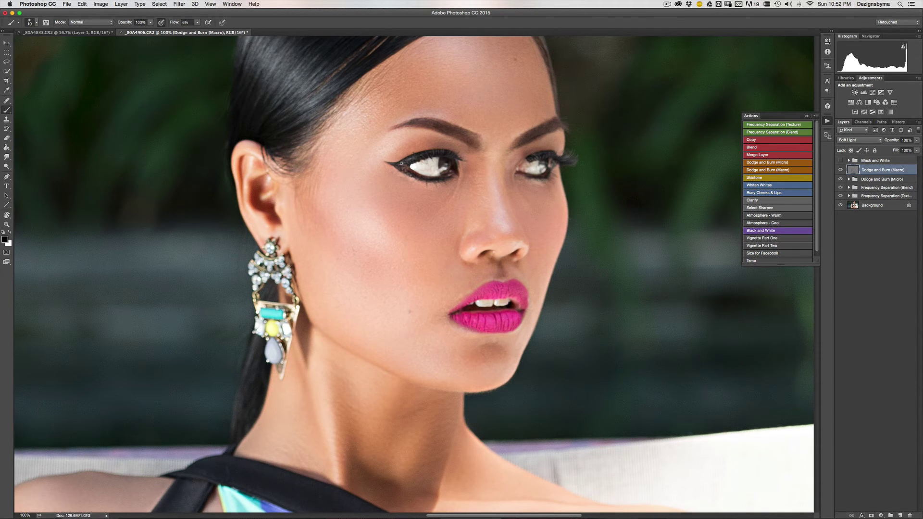
key(super+minus)
key(super+minus)
key(super+minus)
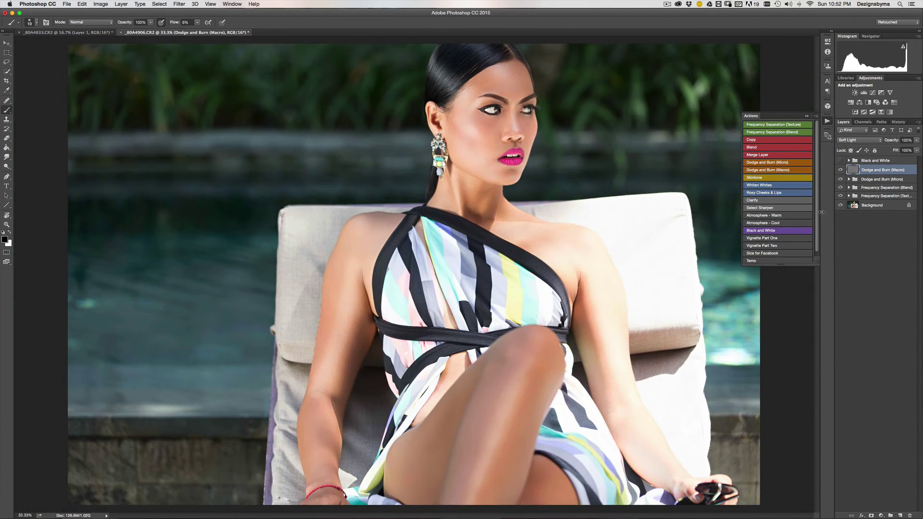
Compare the portrait with the Dodge and Burn (Macro) layer hidden and shown, viewing it at reduced size.
click(841, 171)
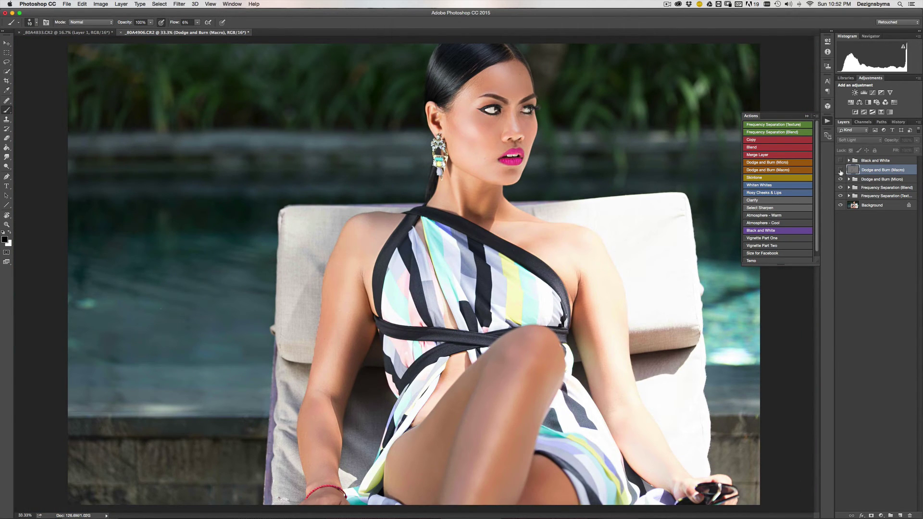
click(841, 171)
click(840, 171)
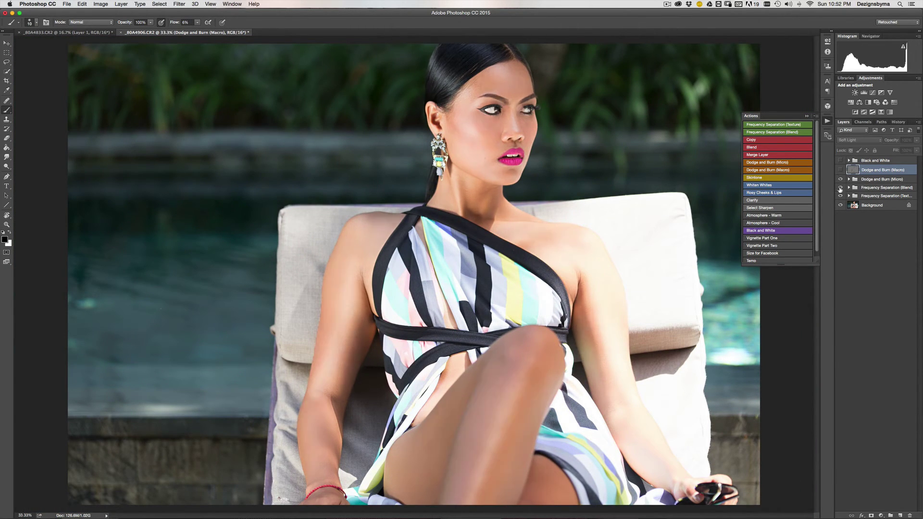
click(840, 170)
key(super+minus)
key(super+minus)
key(super+minus)
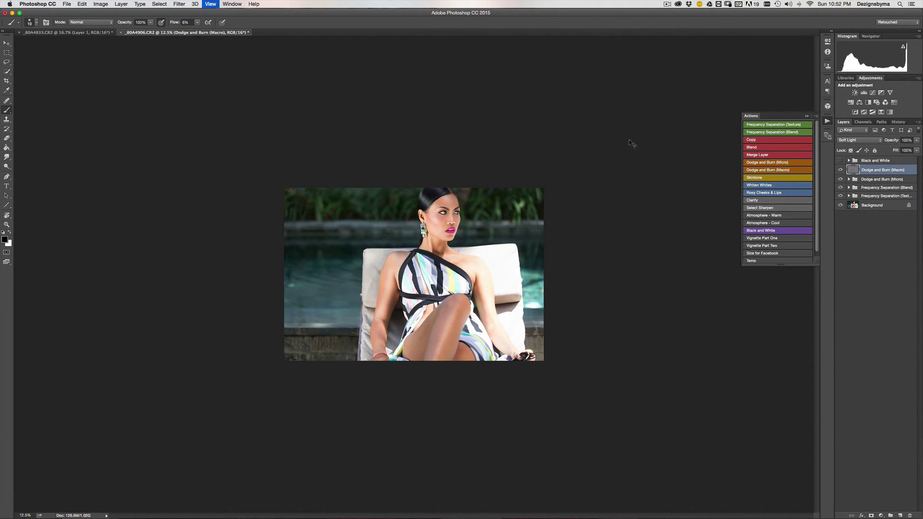
Compare the full retouch with the Background layer alone.
key(super+plus)
key(super+plus)
key(super+minus)
alt+click(840, 205)
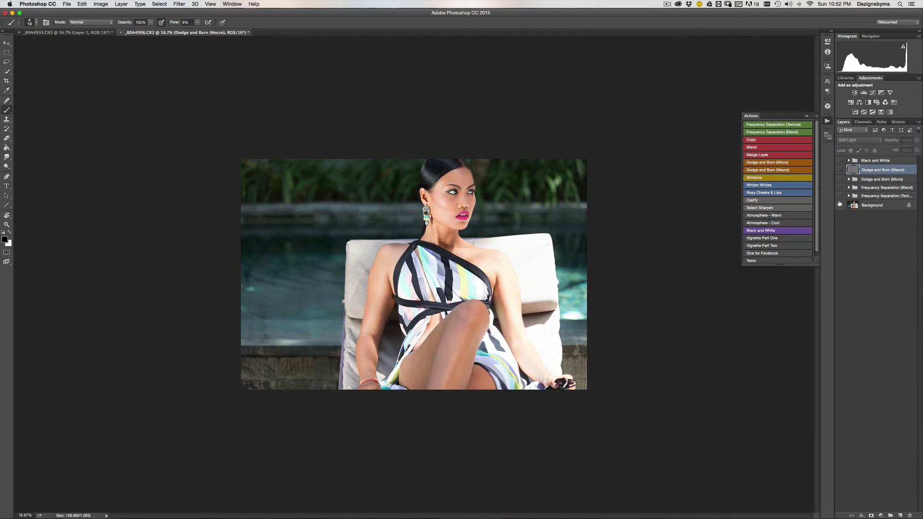
alt+click(840, 206)
alt+click(841, 205)
alt+click(841, 206)
key(super+plus)
key(super+plus)
key(super+plus)
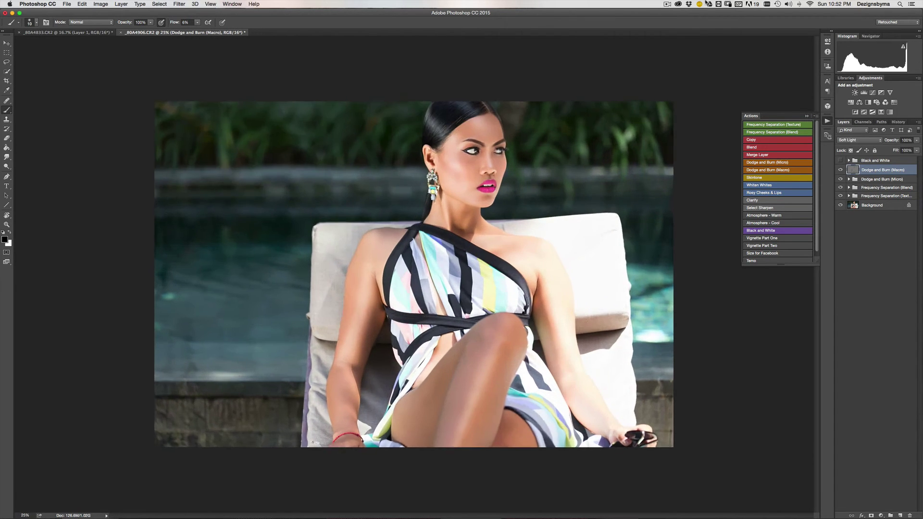
key(super+plus)
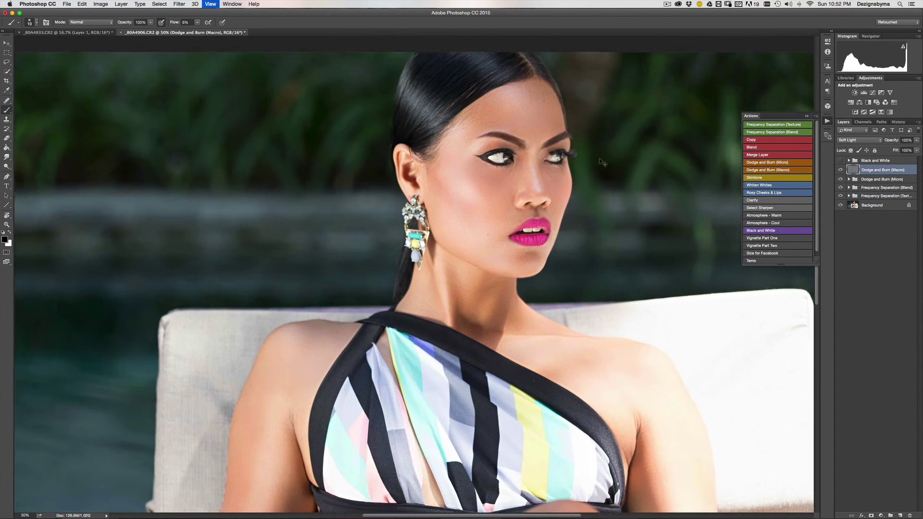
Touch up the dodge and burn around the face and neck with a small brush, swapping the paint colour.
key(super+comma)
key(super+comma)
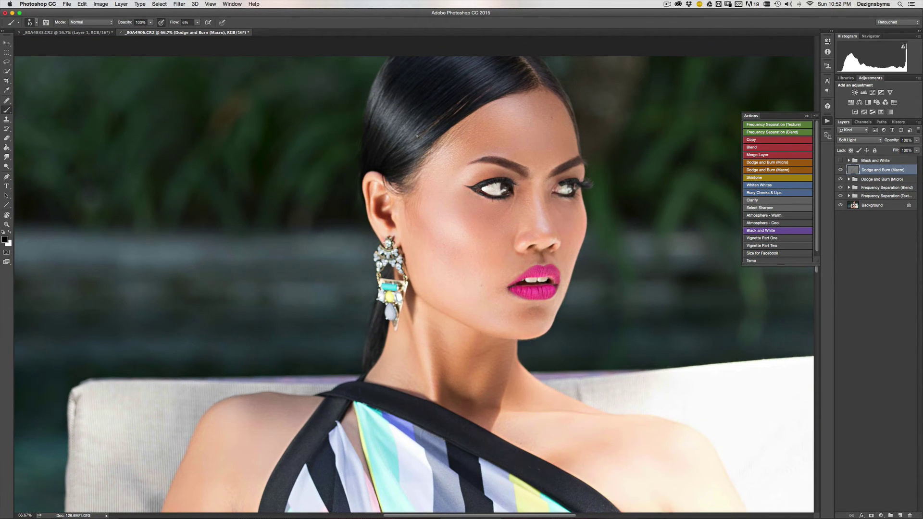
key(super+minus)
key(super+minus)
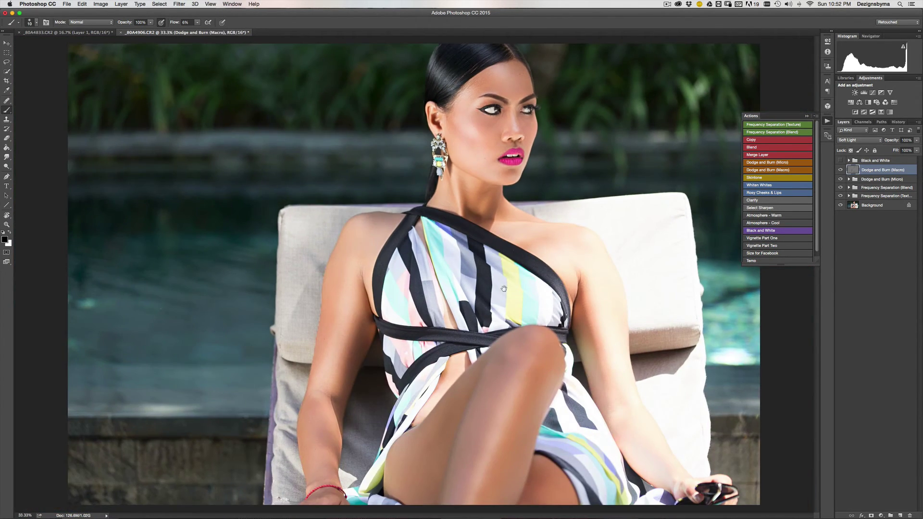
key(super+minus)
key(super+plus)
key(super+plus)
key(super+plus)
key(super+plus)
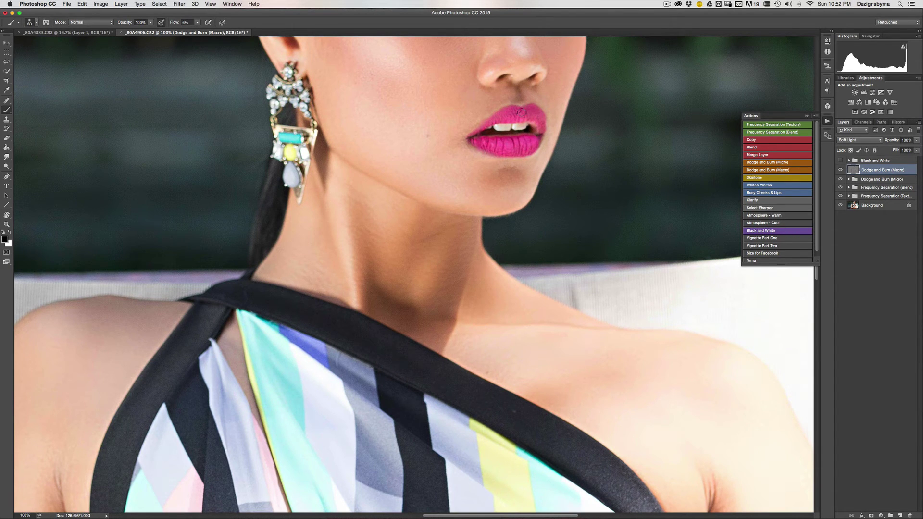
key(bracketleft)
key(x)
key(super+minus)
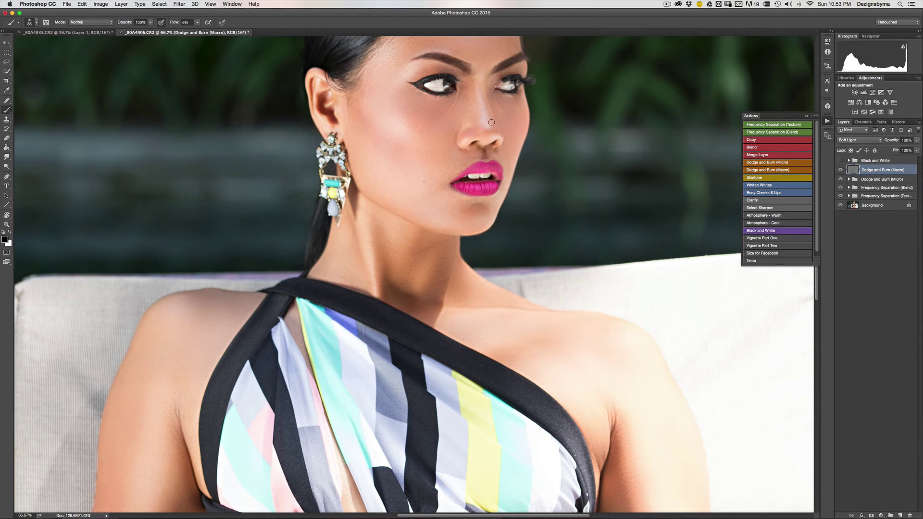
key(super+minus)
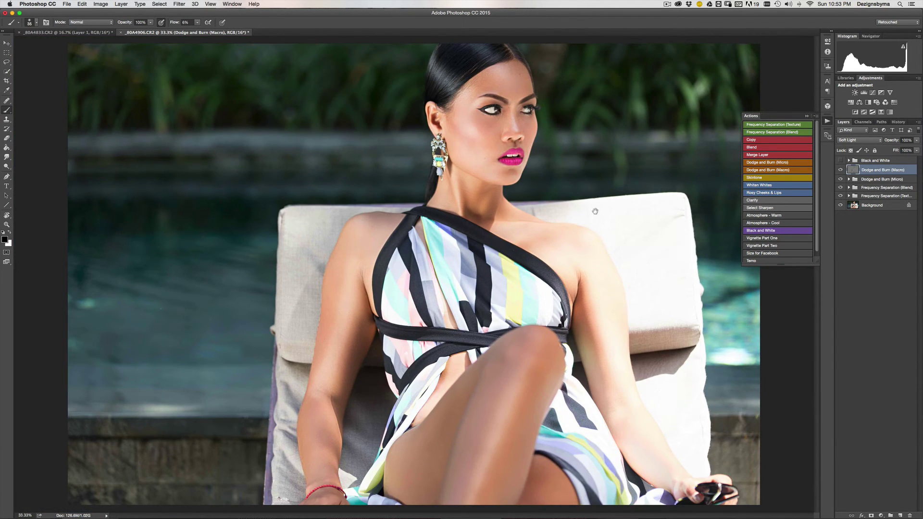
Review the whole portrait, repeatedly comparing the dodged and burned version with the Background layer alone.
key(super+minus)
key(super+minus)
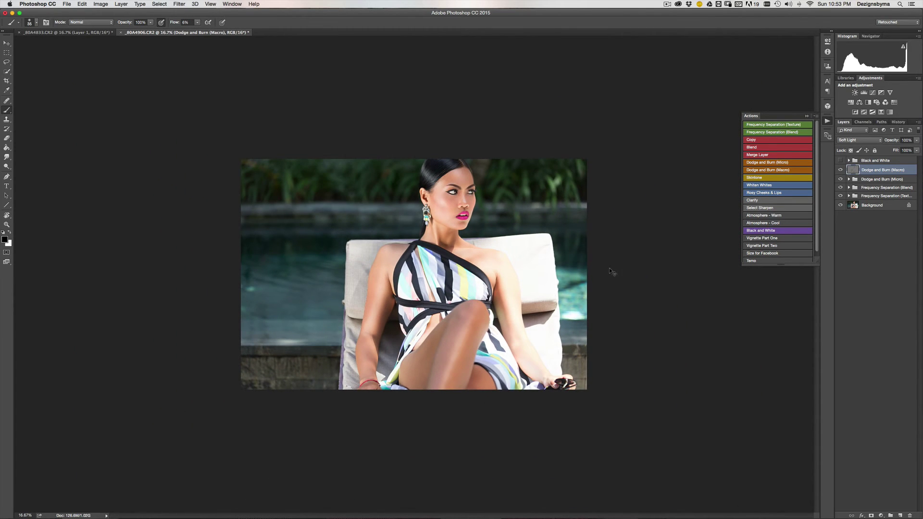
key(super+plus)
key(super+plus)
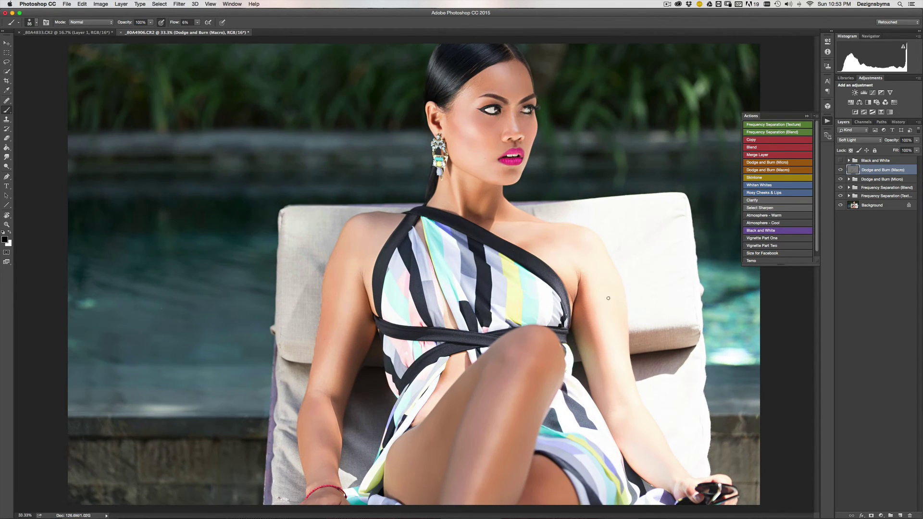
alt+click(840, 205)
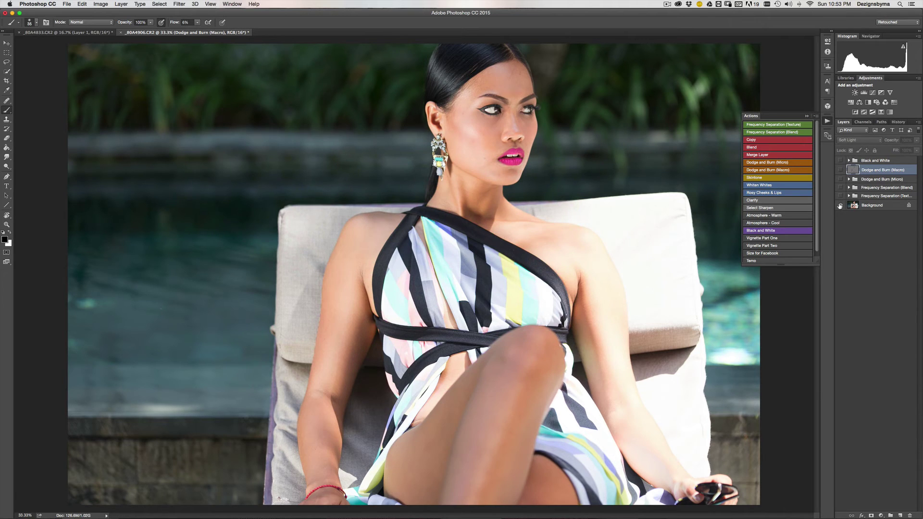
alt+click(840, 205)
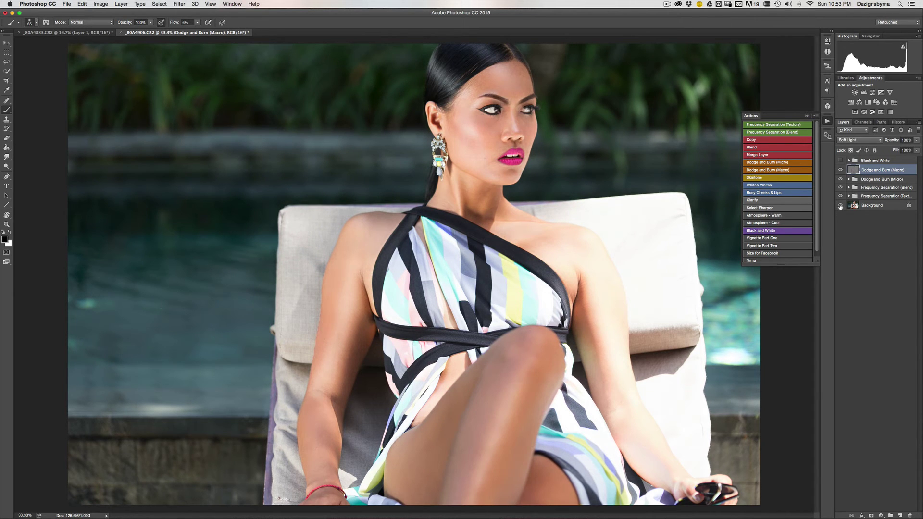
alt+click(841, 206)
alt+click(840, 206)
alt+click(840, 206)
alt+click(840, 206)
alt+click(840, 205)
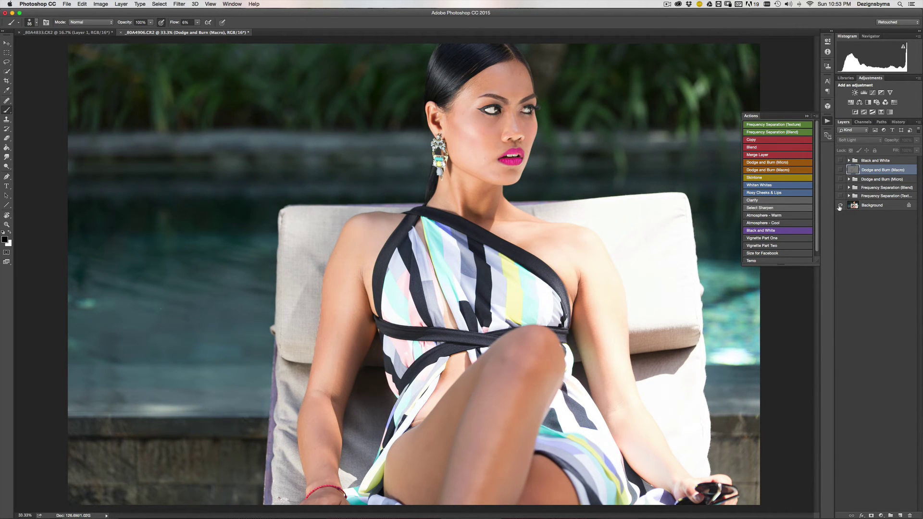
alt+click(840, 206)
Run the Skintone action above the macro dodge and burn layer and set the brush to 8% flow and size 100.
key(super+plus)
key(super+minus)
key(super+minus)
key(super+minus)
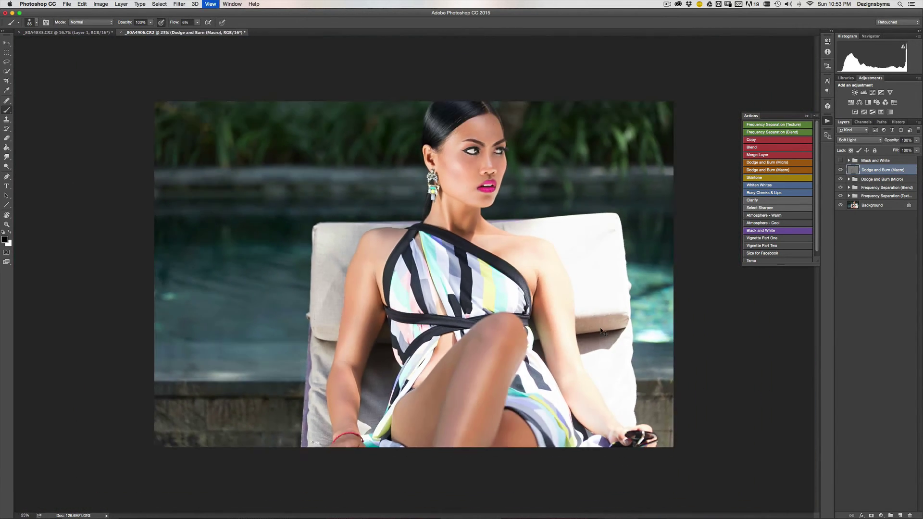
key(super+plus)
click(783, 192)
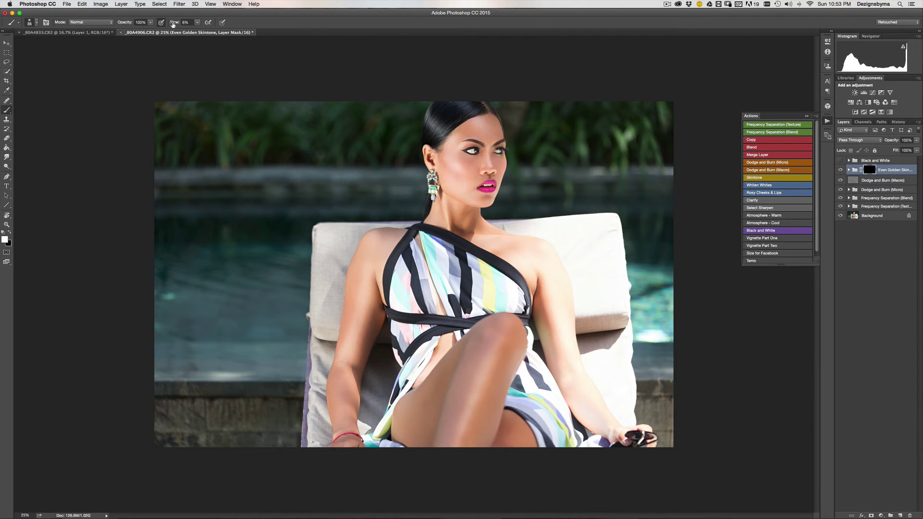
drag(172, 24, 174, 24)
key(])
key(bracketright)
key(bracketright)
key(bracketright)
key(super+plus)
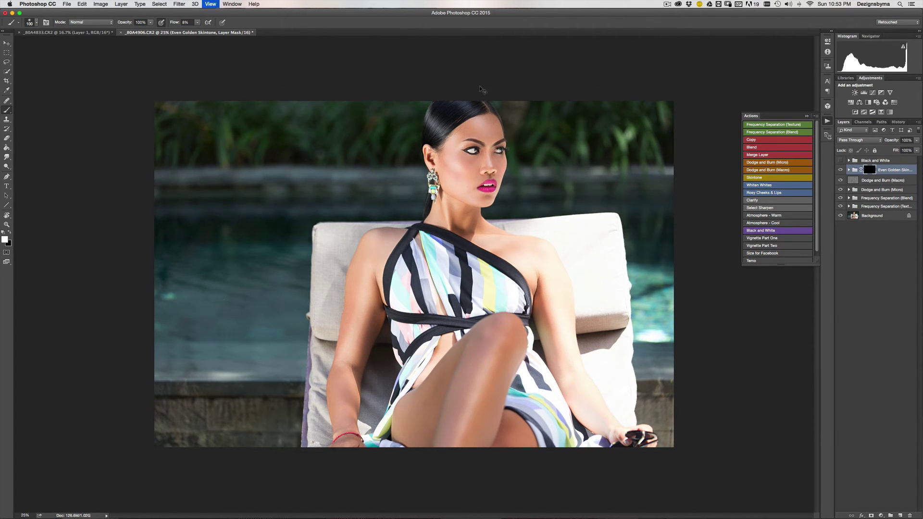
Paint white on the Even Golden Skintone mask over the face and upper chest, starting with a size 175 brush.
key(bracketright)
key(bracketright)
key(bracketright)
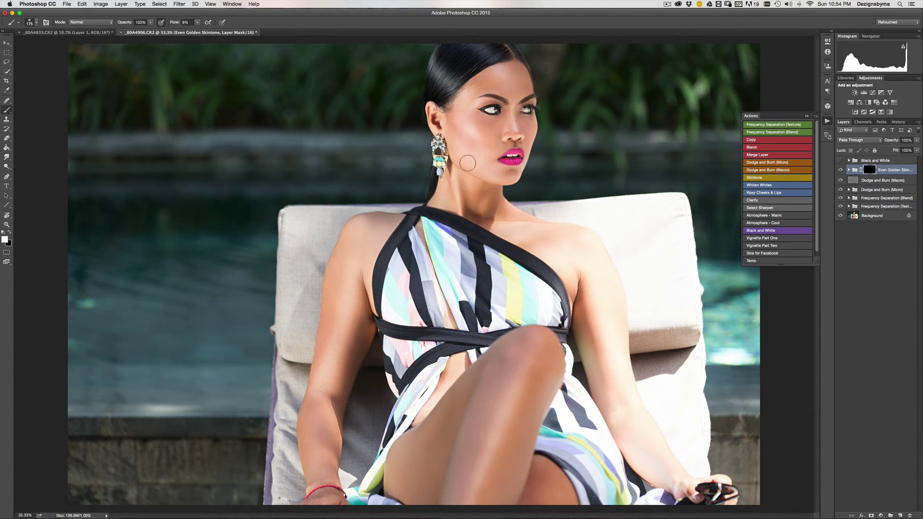
key(bracketleft)
key(bracketleft)
key(bracketleft)
key(bracketleft)
key(bracketright)
key(bracketright)
Reveal the golden skintone along the arm beside the raised knee with a larger brush.
key(bracketright)
key(bracketright)
mouse_move(519, 236)
mouse_down()
mouse_move(571, 261)
mouse_move(527, 231)
mouse_move(567, 241)
mouse_up()
key(bracketright)
Reveal the golden skintone on the opposite arm and remaining skin, reducing the brush to size 100.
key(bracketright)
mouse_move(600, 390)
mouse_down()
mouse_move(594, 317)
mouse_move(614, 350)
mouse_move(598, 256)
mouse_move(620, 392)
mouse_move(605, 344)
mouse_move(626, 400)
mouse_up()
key(bracketright)
key(bracketleft)
mouse_move(358, 281)
mouse_down()
mouse_move(345, 260)
mouse_move(328, 324)
mouse_move(339, 340)
mouse_move(356, 299)
mouse_move(341, 378)
mouse_up()
key(bracketleft)
key(bracketleft)
key(bracketright)
key(bracketright)
key(bracketleft)
key(bracketleft)
key(bracketleft)
key(bracketleft)
key(bracketleft)
key(super+minus)
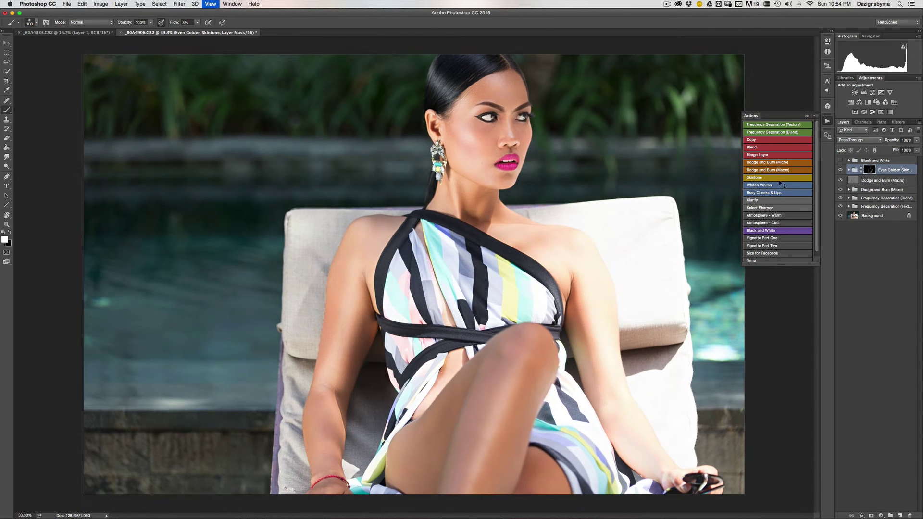
Refine the golden skintone mask around the mouth and chin with a size 50 brush.
key(super+plus)
key([)
key(bracketleft)
key(bracketleft)
key(bracketleft)
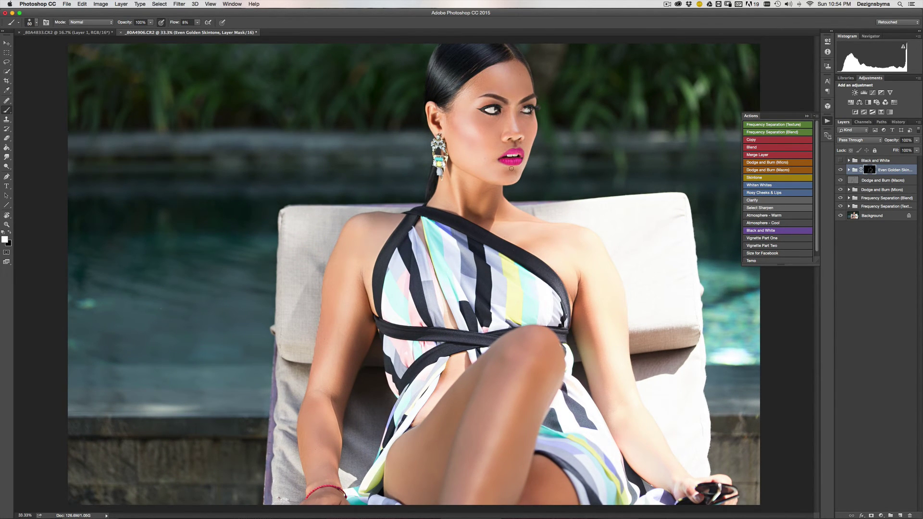
key(super+minus)
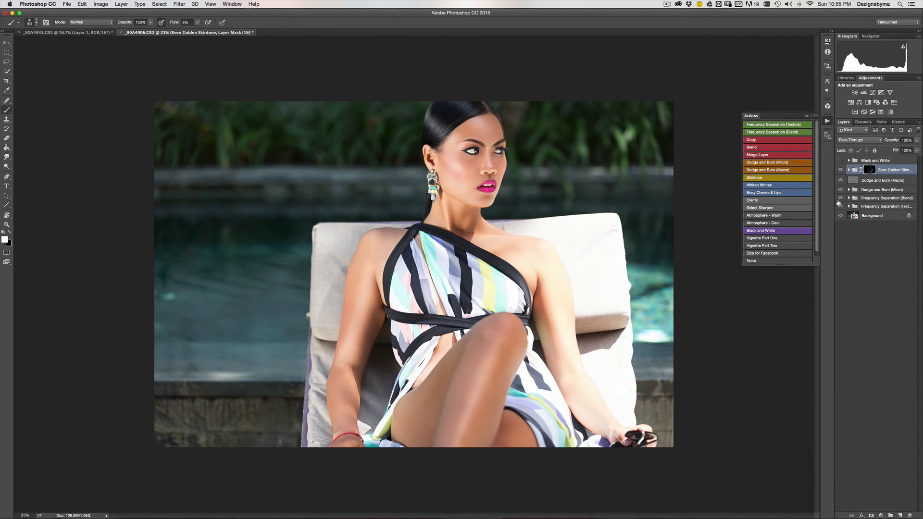
key(super+equal)
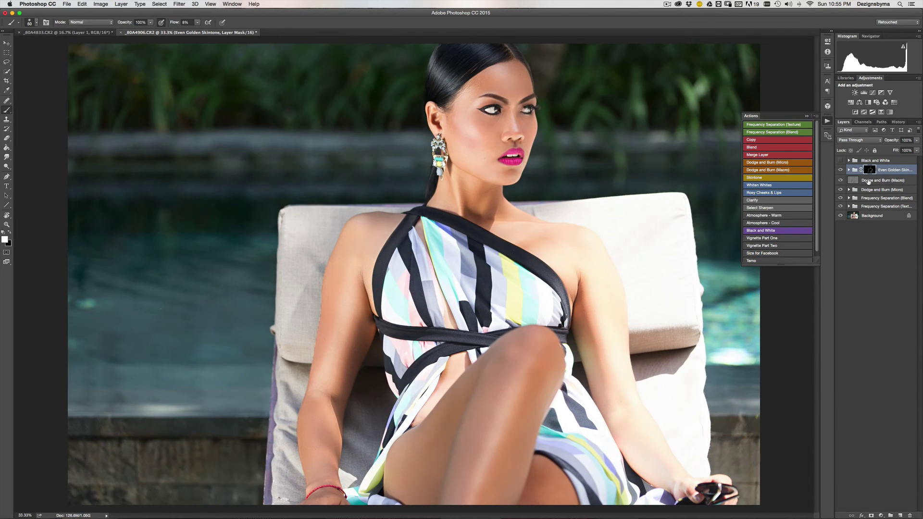
Run the Whiten Whites action and brush its mask in white over the eyes and teeth.
click(754, 185)
key(super+equal)
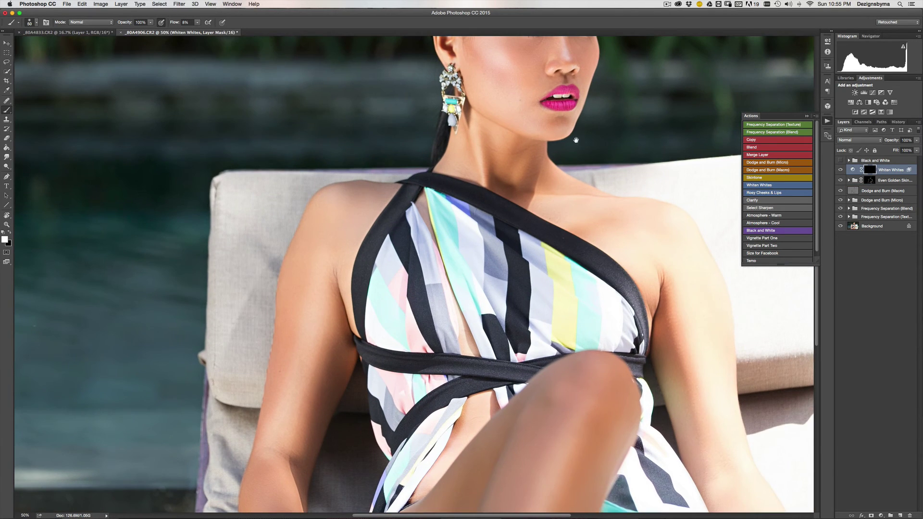
key(super+equal)
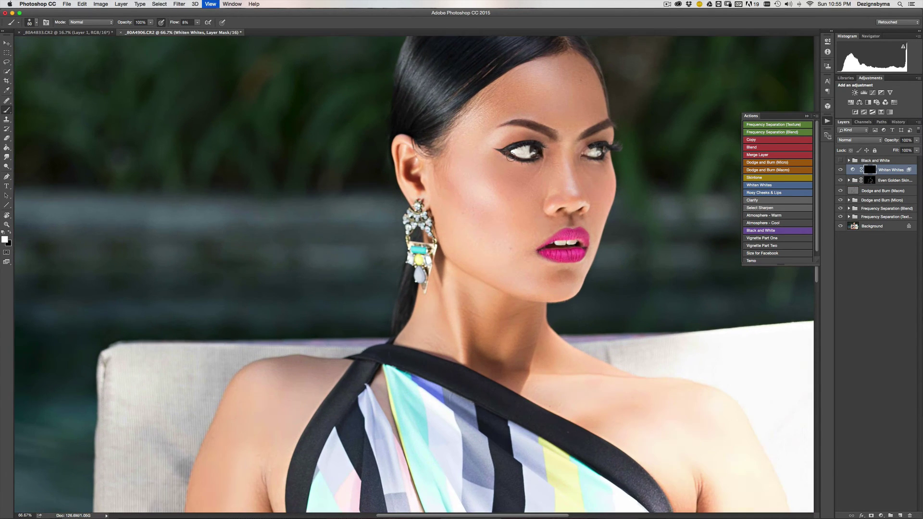
key(bracketleft)
key(bracketleft)
key(bracketleft)
key(bracketleft)
key(bracketleft)
key(bracketright)
key(bracketright)
Compare the retouch, including the skintone and whitening layers, with the Background layer alone.
key(super+minus)
key(super+minus)
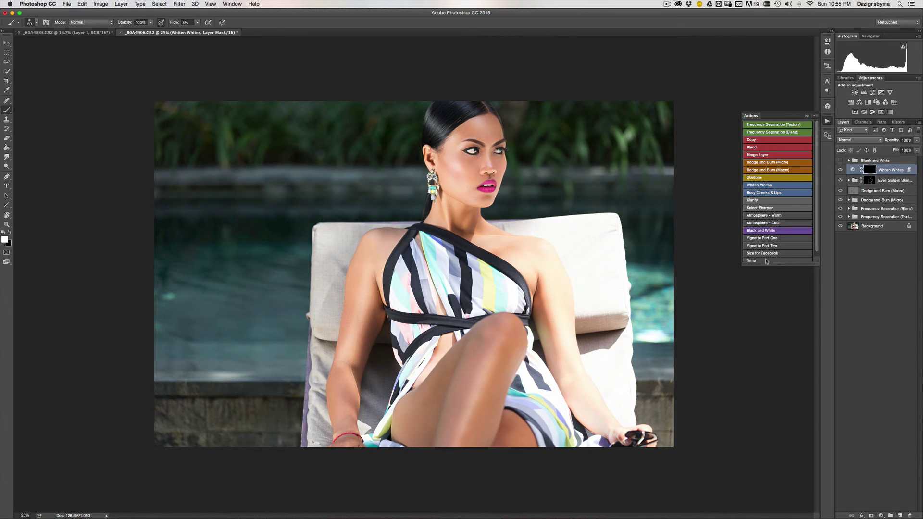
key(super+minus)
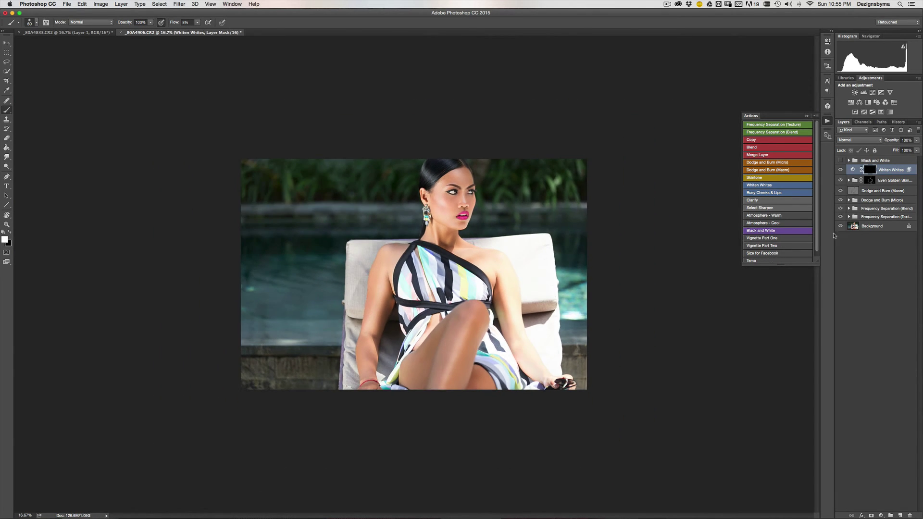
alt+click(841, 226)
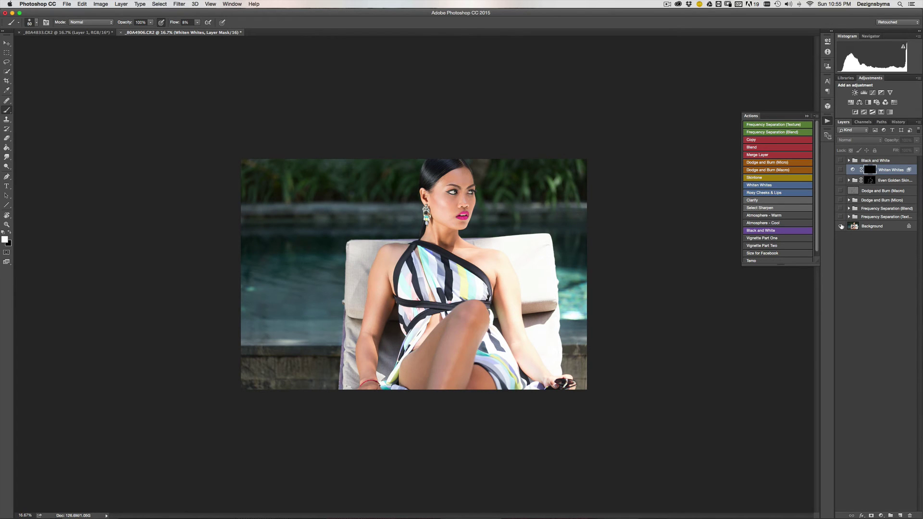
alt+click(841, 226)
key(super+plus)
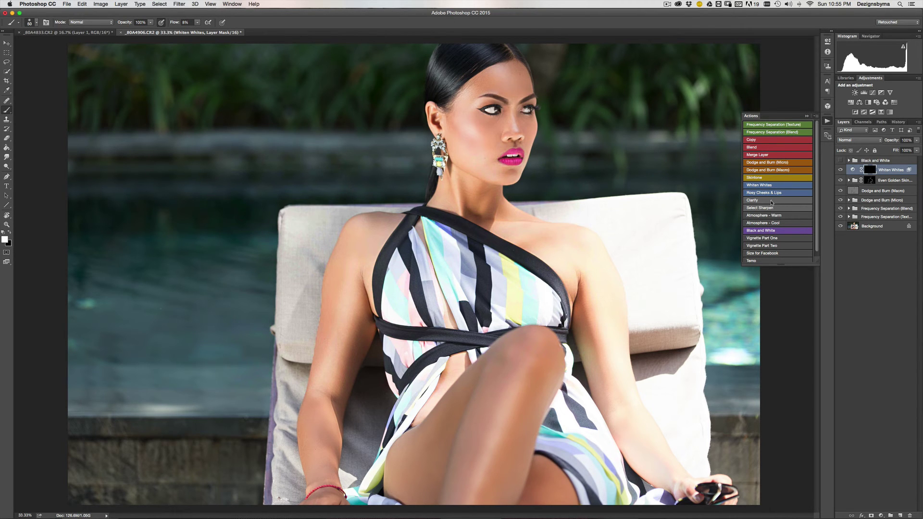
Run the clarity action to add a Clarify layer above the Whiten Whites layer.
key(super+plus)
key(super+minus)
key(super+minus)
key(super+plus)
key(super+minus)
key(super+plus)
click(765, 200)
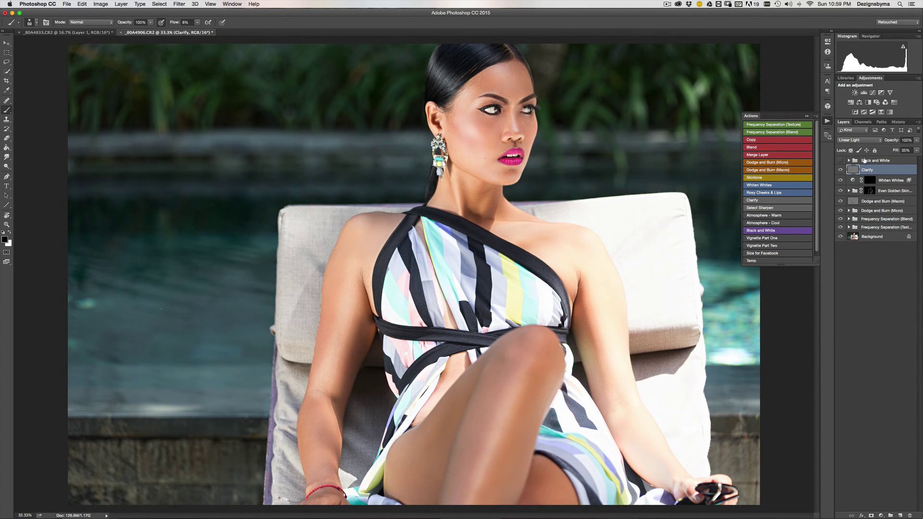
Examine the face and dress up close with the Clarify layer switched off and on.
key(super+equal)
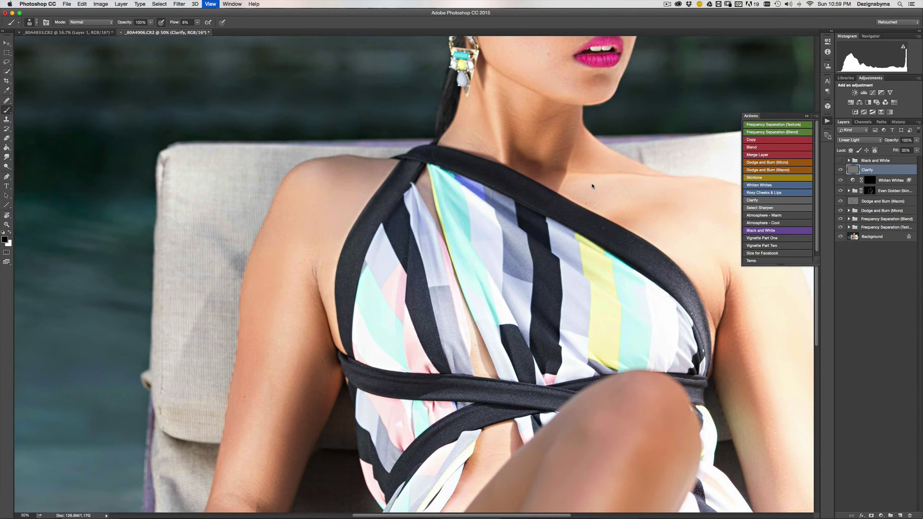
key(super+equal)
scroll(599, 190, up, 5)
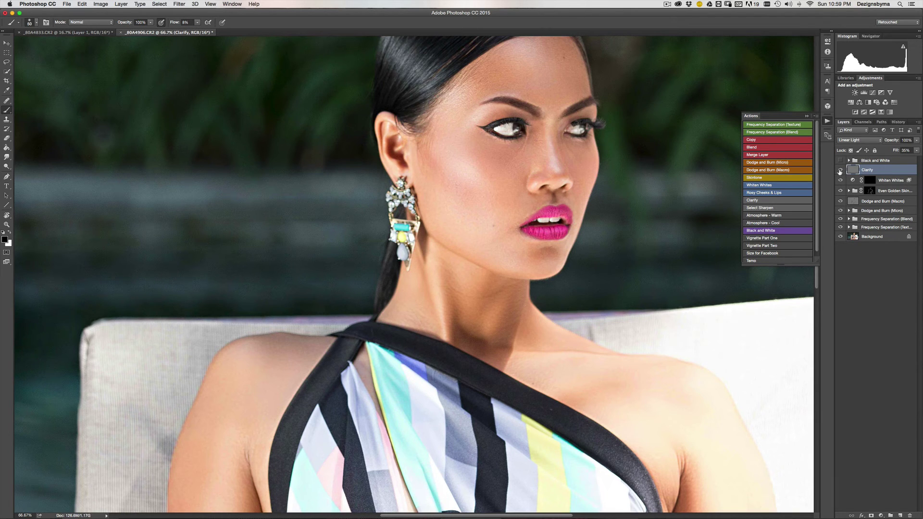
click(840, 170)
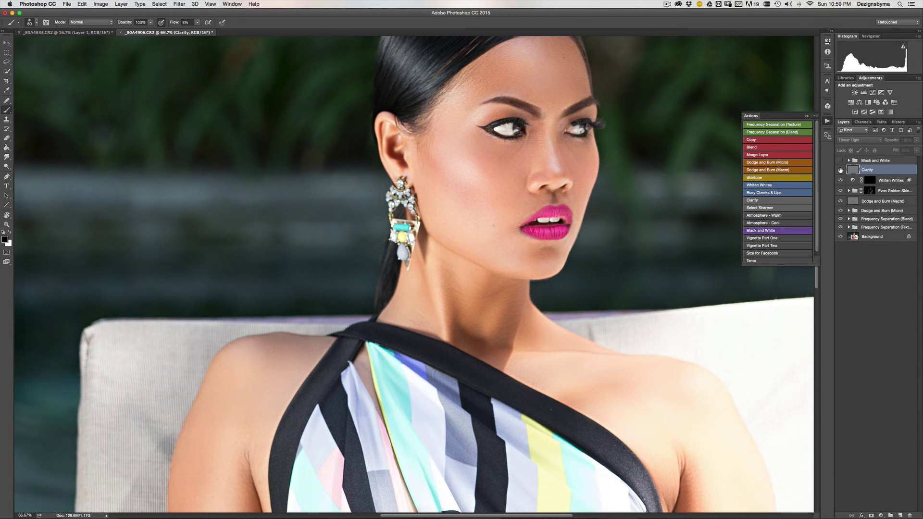
click(839, 170)
click(839, 170)
click(840, 170)
click(840, 170)
key(super+minus)
click(840, 170)
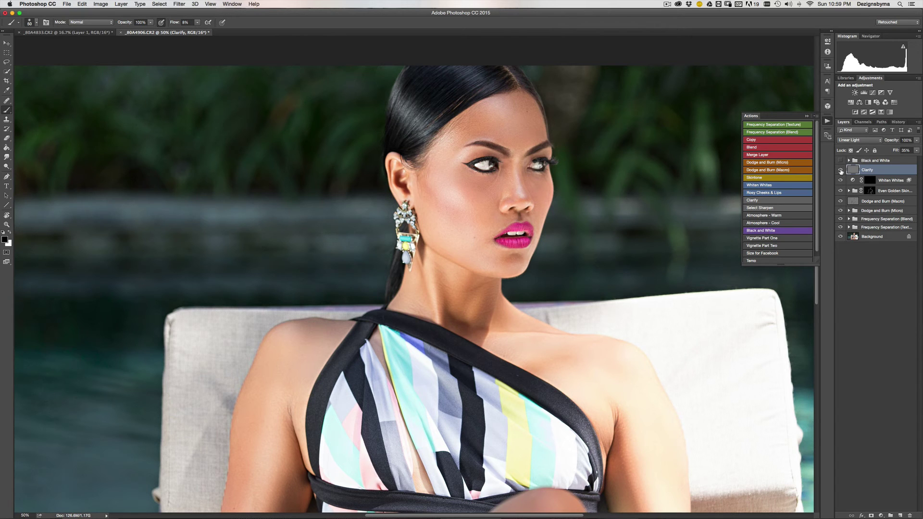
Compare the image with the Clarify layer switched off and on at progressively wider views.
click(840, 170)
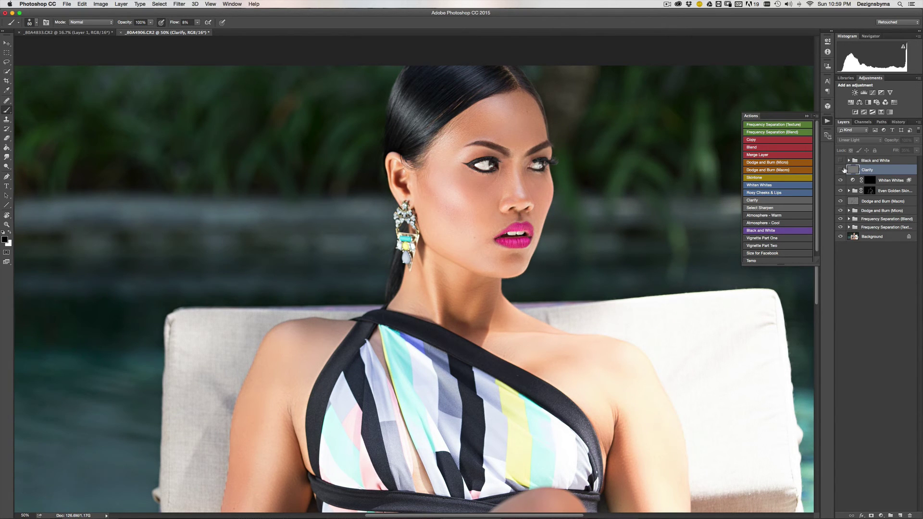
click(840, 170)
key(super+minus)
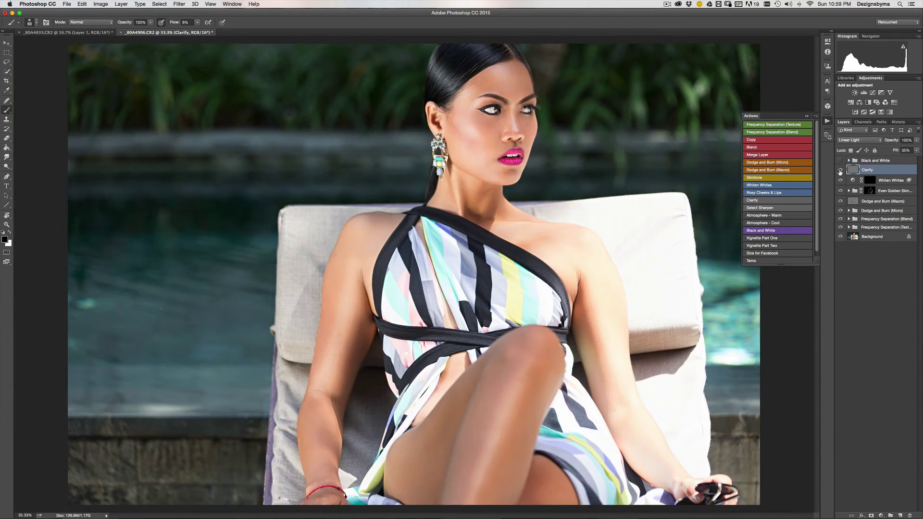
click(839, 170)
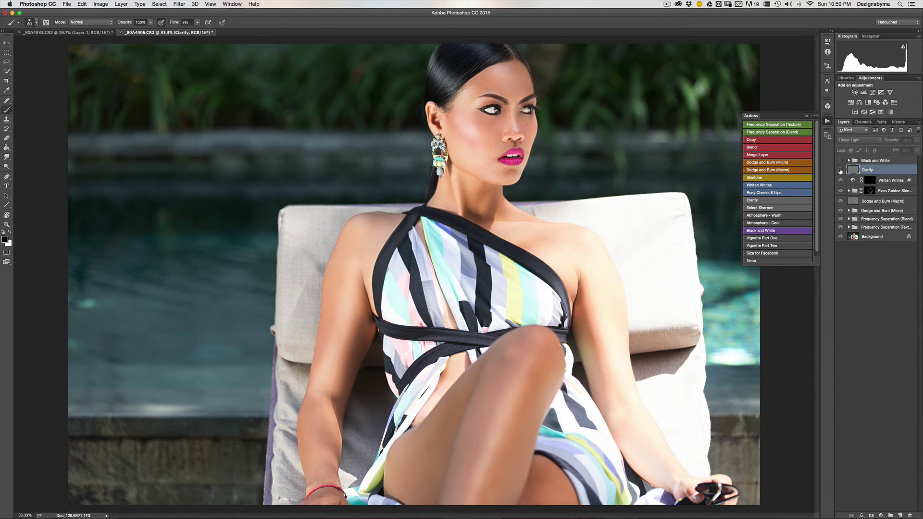
click(840, 170)
key(super+minus)
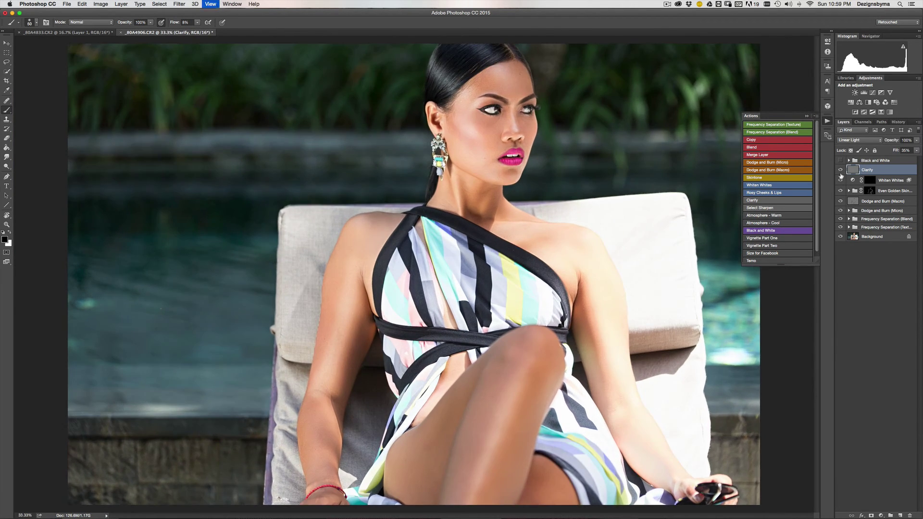
Compare the full retouch, including the Clarify layer, with the Background layer alone.
alt+click(840, 237)
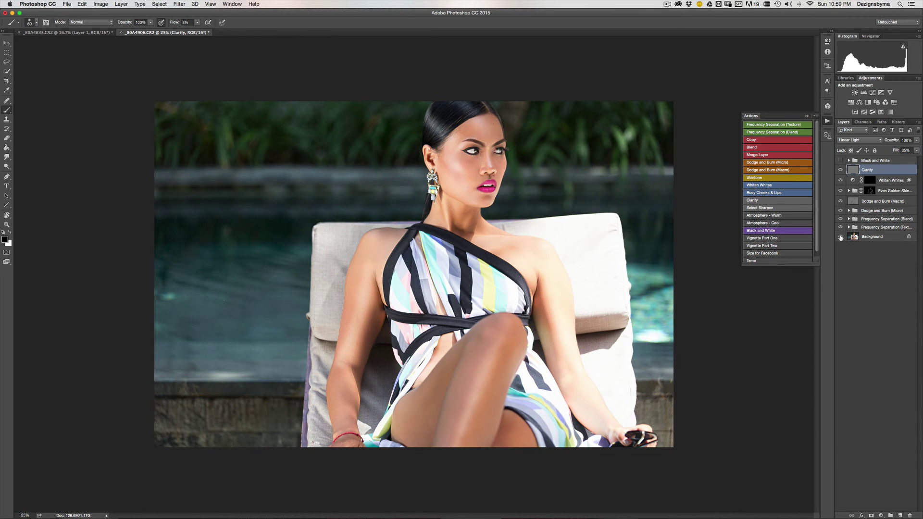
alt+click(840, 237)
alt+click(841, 237)
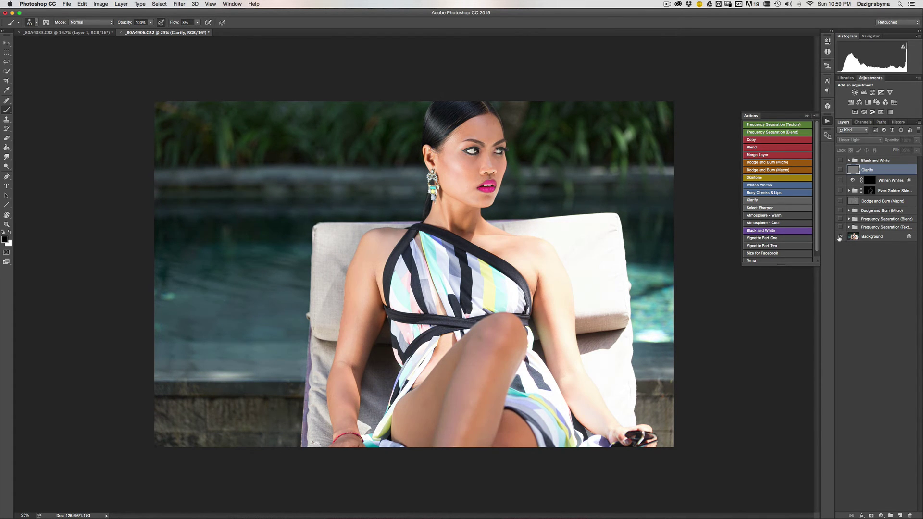
alt+click(840, 237)
Stamp all visible layers into a new merged layer directly above the Clarify layer.
key(super+equal)
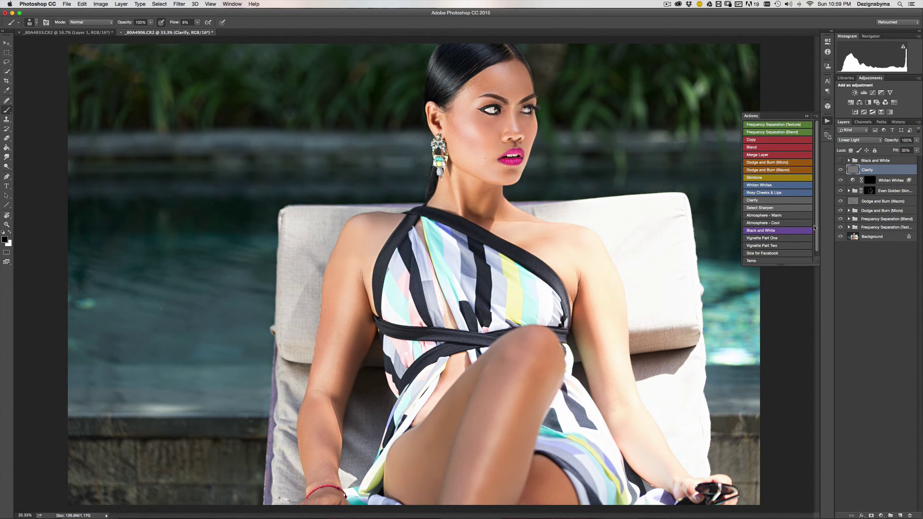
key(super+equal)
scroll(620, 192, up, 5)
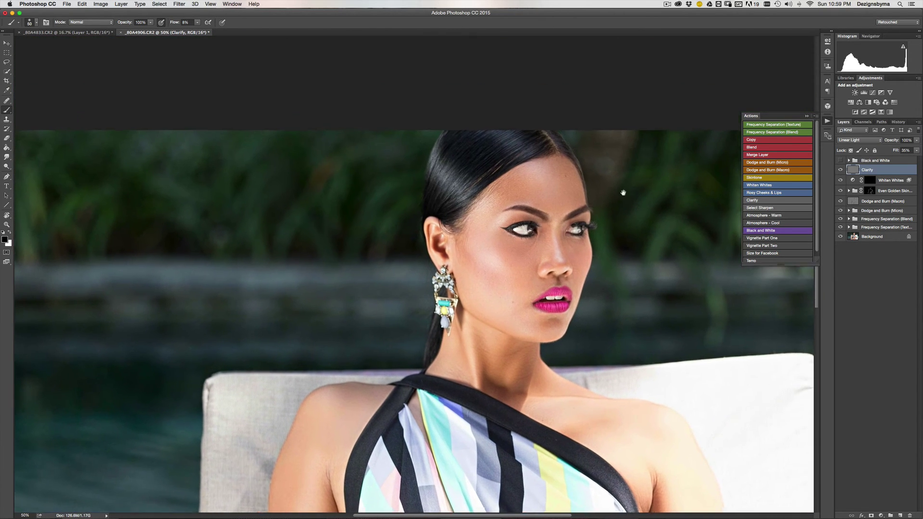
scroll(654, 178, down, 2)
key(super+equal)
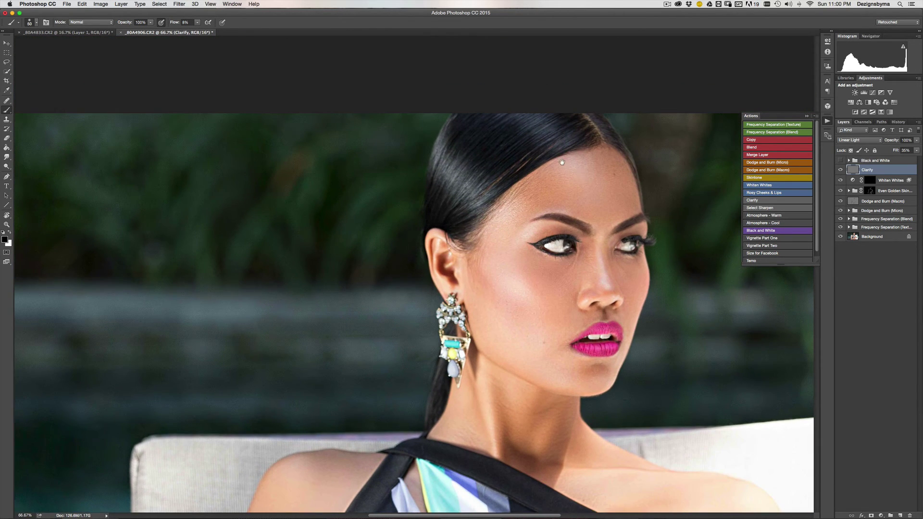
key(super+equal)
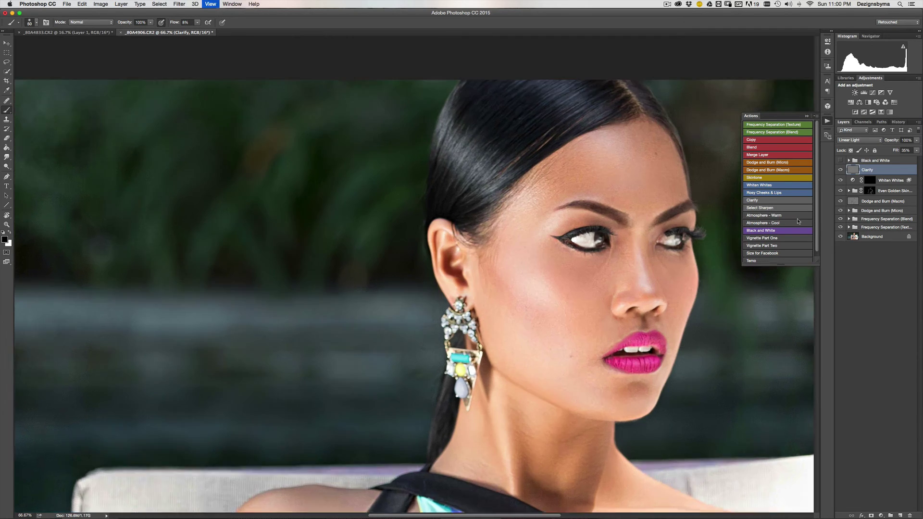
key(super+minus)
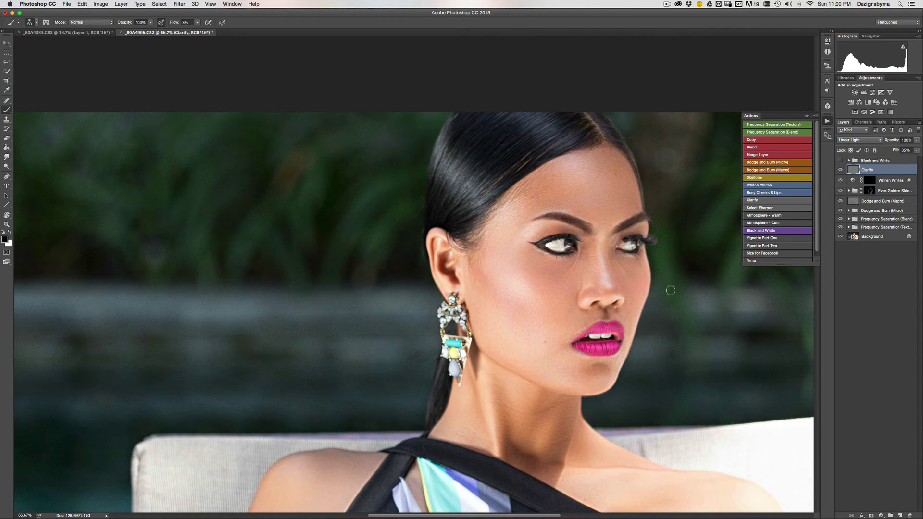
key(super+alt+shift+e)
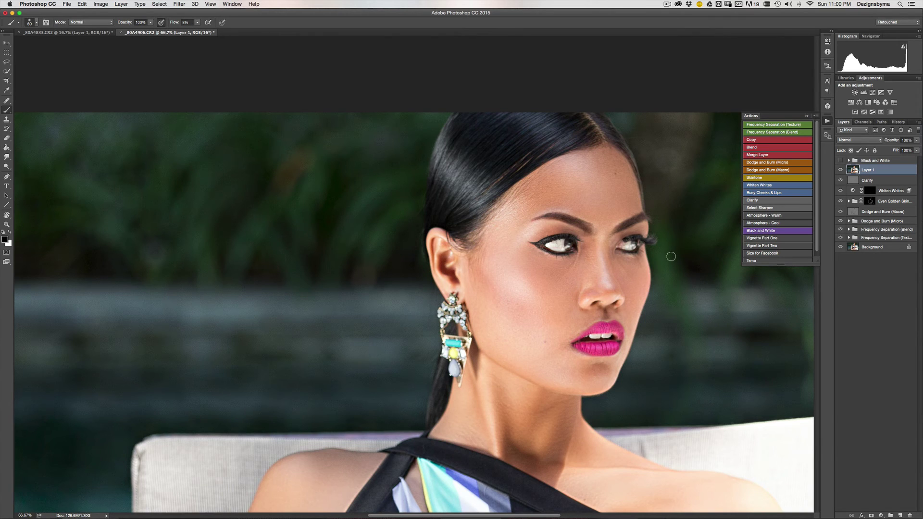
Rotate the canvas view to 137° and bring the dark hair beside the forehead up close at 200%.
key(super+plus)
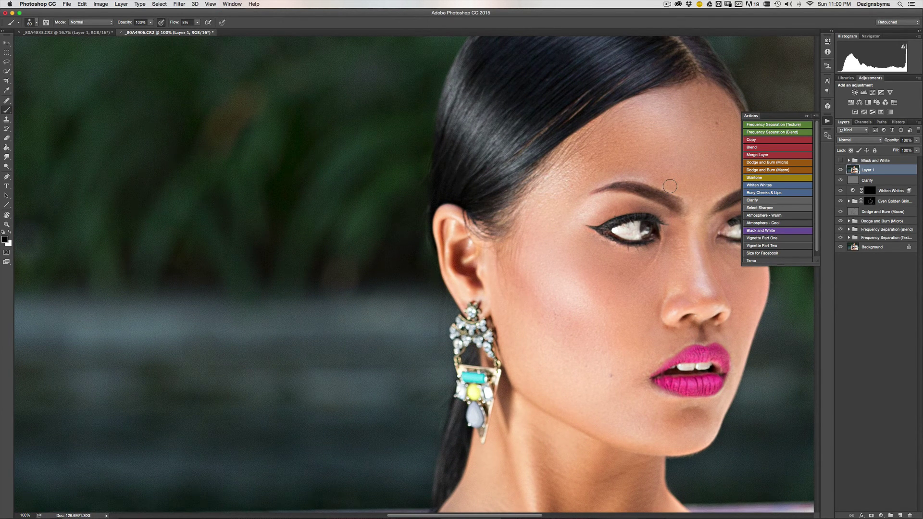
scroll(648, 149, up, 3)
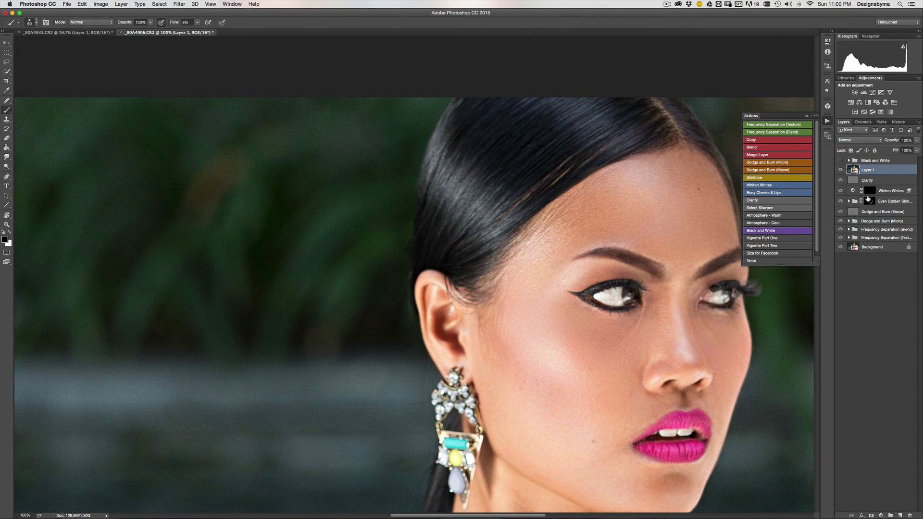
scroll(540, 181, up, 2)
scroll(540, 181, right, 2)
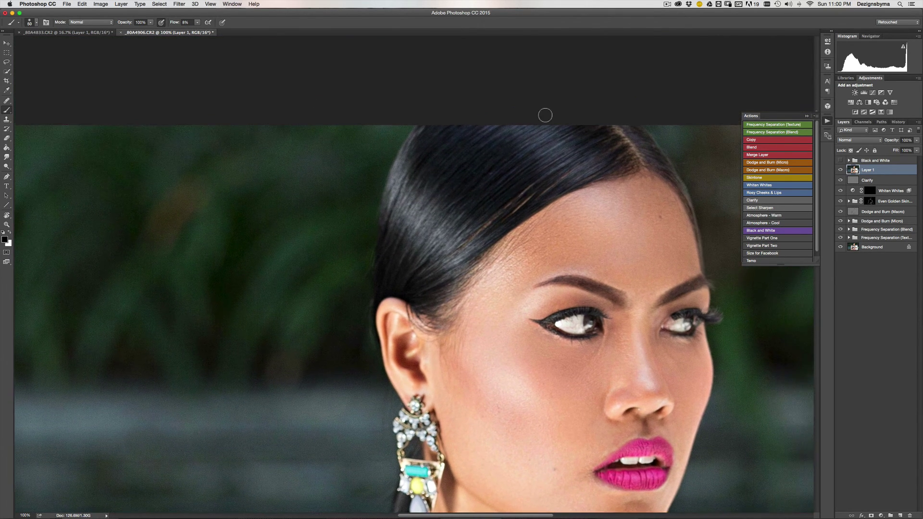
key(r)
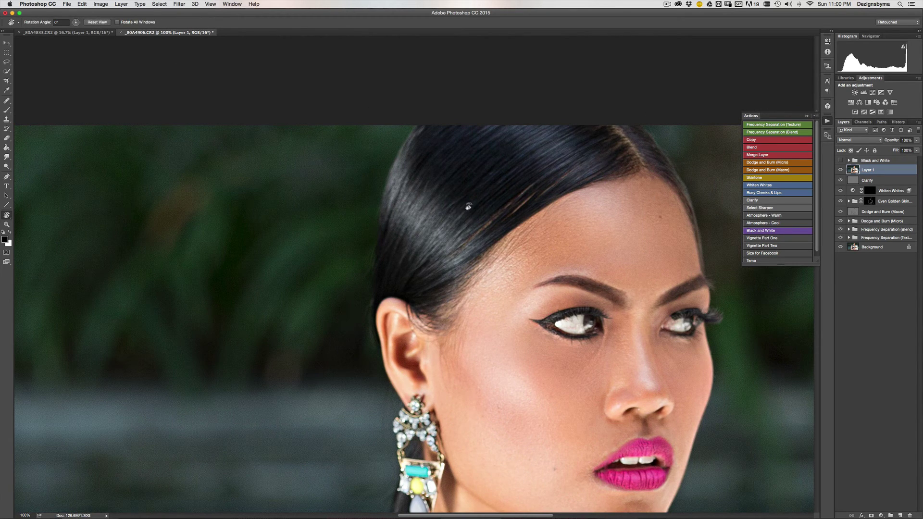
drag(469, 206, 408, 357)
key(super+plus)
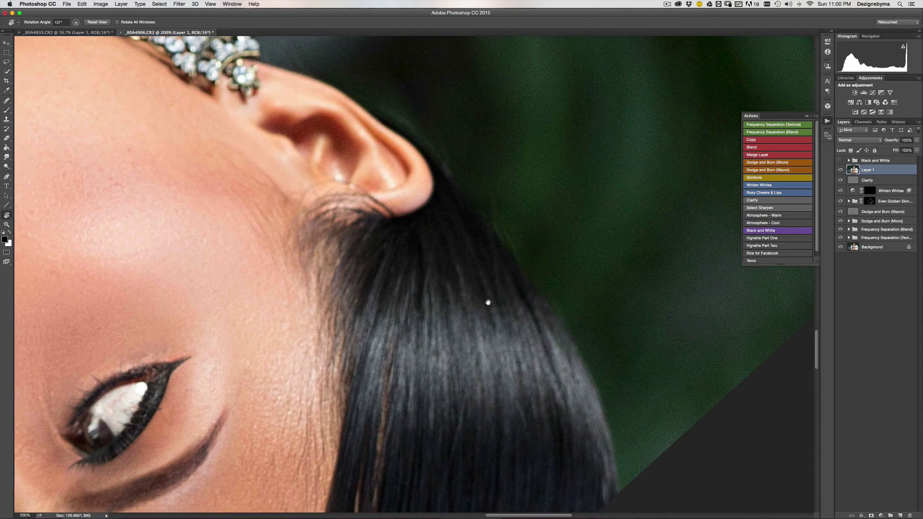
drag(445, 385, 507, 235)
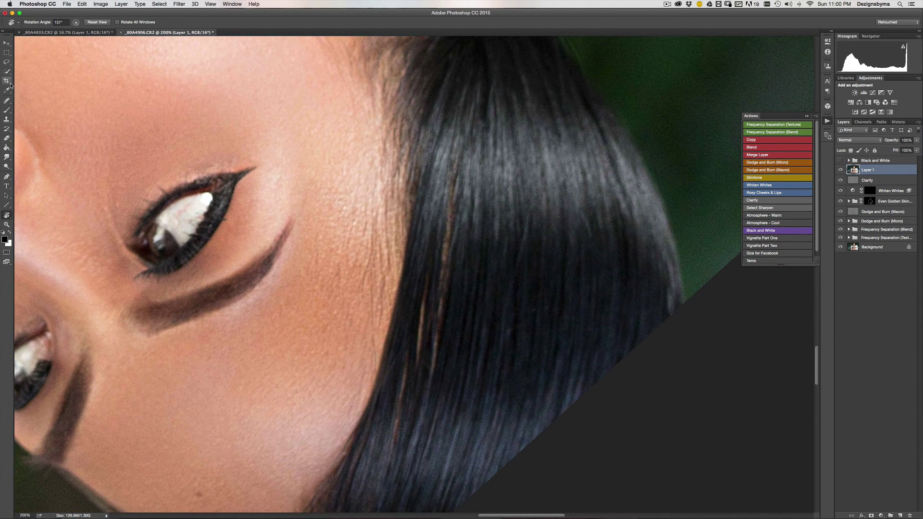
With the Patch tool, replace the long light strand in the dark hair with clean hair nearby, and deselect.
click(6, 100)
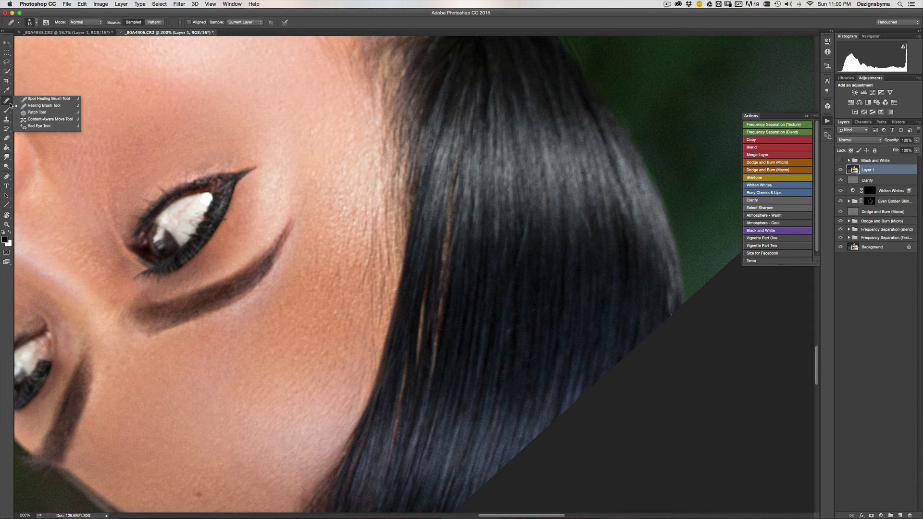
click(34, 113)
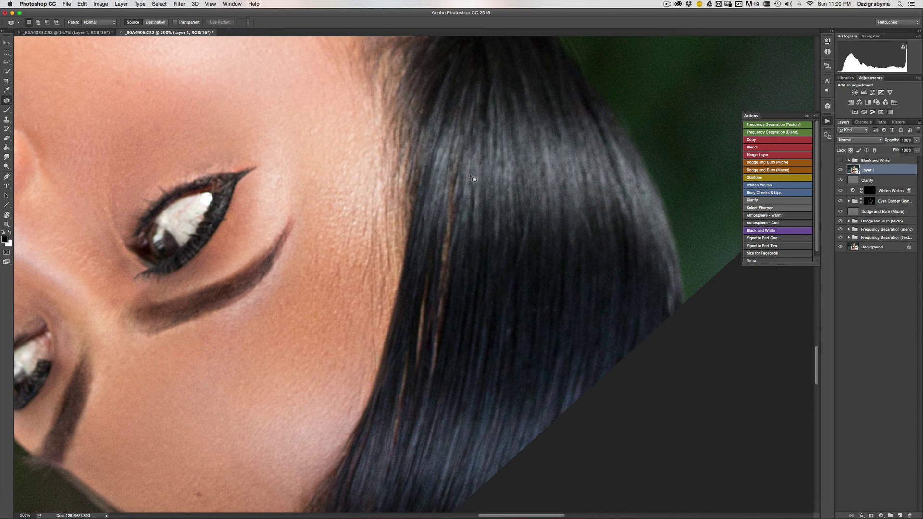
mouse_move(463, 169)
mouse_down()
mouse_move(464, 146)
mouse_move(440, 241)
mouse_move(433, 379)
mouse_move(442, 376)
mouse_move(458, 289)
mouse_move(467, 168)
mouse_up()
drag(459, 227, 470, 273)
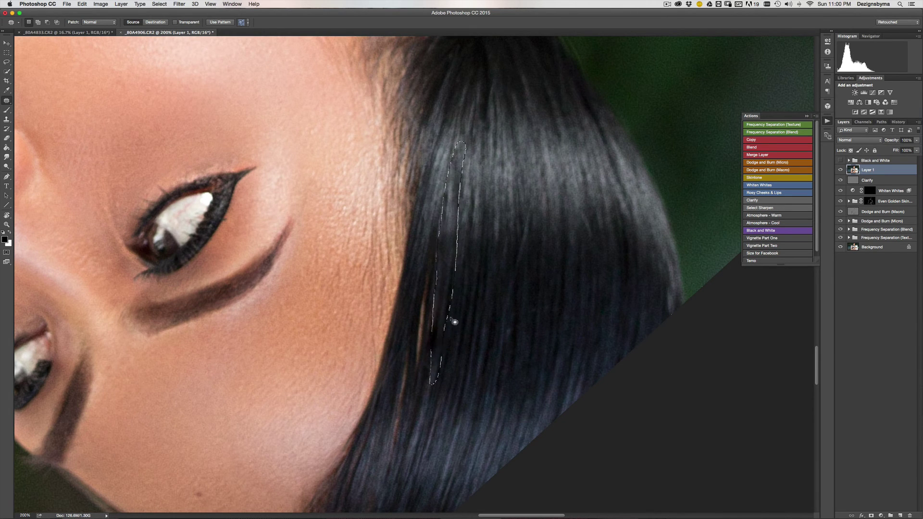
key(super+d)
key(super+minus)
key(super+minus)
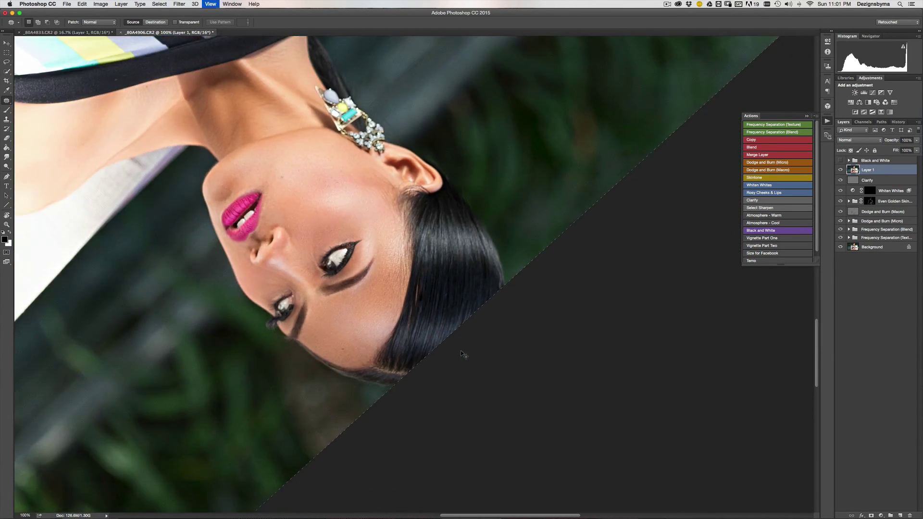
Patch the orange strand nearer the hairline on the merged layer with darker neighbouring hair, and deselect.
key(super+plus)
key(super+plus)
scroll(496, 254, down, 3)
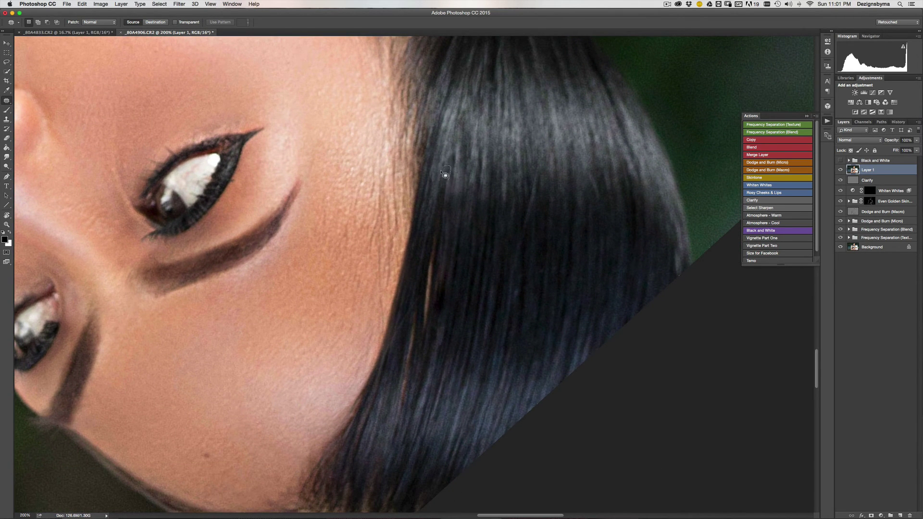
mouse_move(435, 197)
mouse_down()
mouse_move(420, 291)
mouse_move(424, 350)
mouse_move(443, 271)
mouse_up()
drag(451, 196, 451, 196)
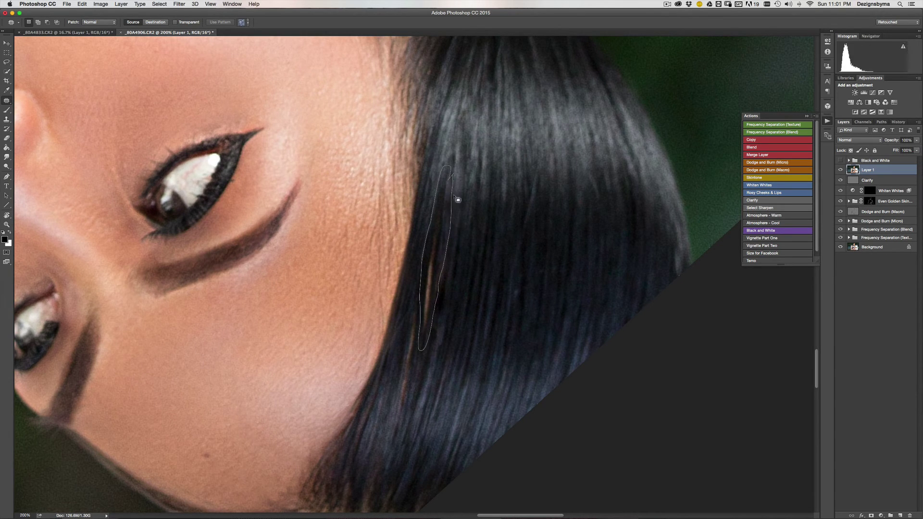
mouse_move(442, 273)
mouse_down()
mouse_move(494, 280)
mouse_move(472, 279)
mouse_move(479, 283)
mouse_up()
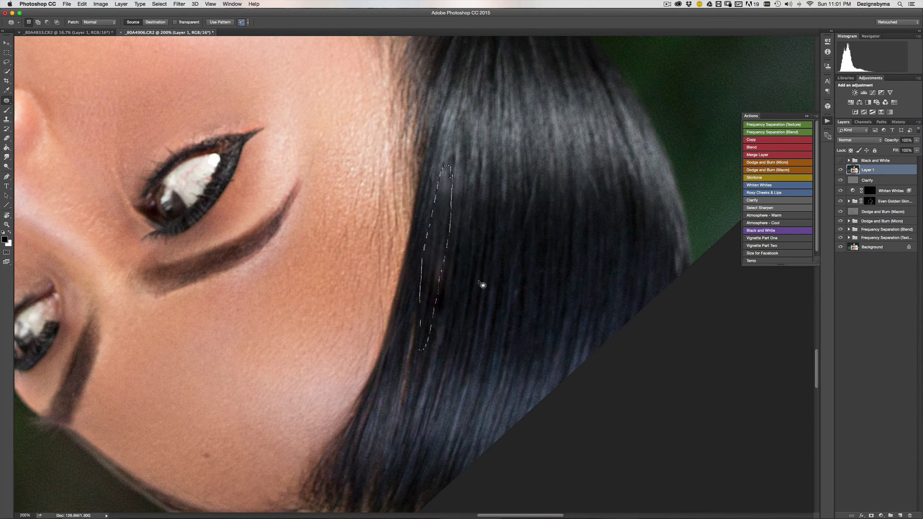
key(super+d)
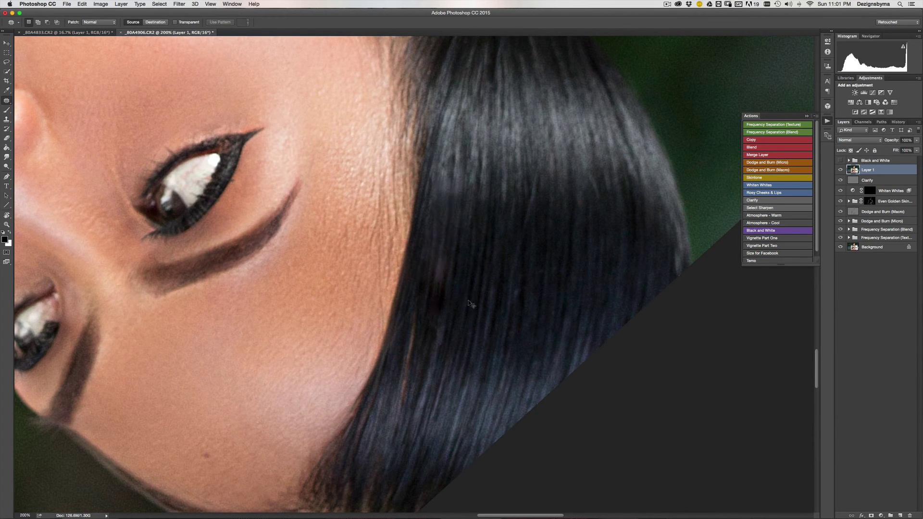
key(super+minus)
key(super+minus)
Patch the leftover reddish patch where the hair strands were removed, and clear the selection.
key(super+plus)
key(super+plus)
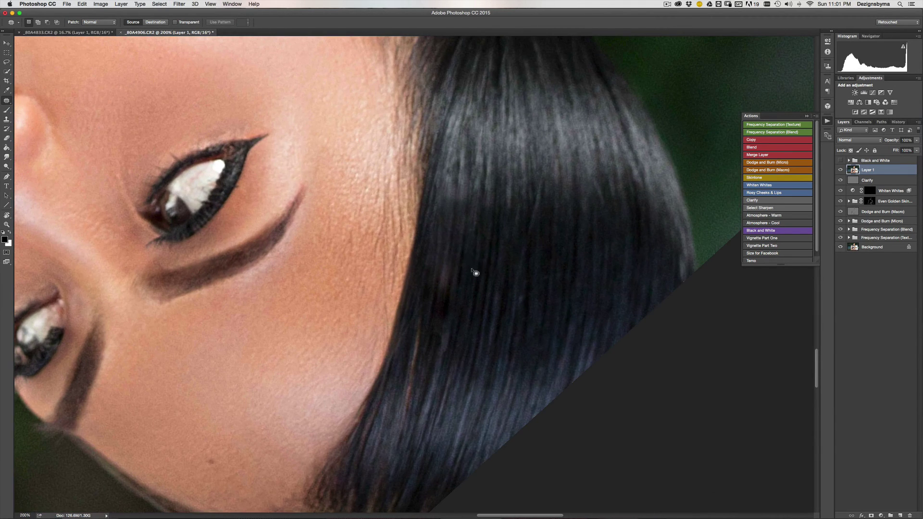
mouse_move(454, 272)
mouse_down()
mouse_move(439, 270)
mouse_move(440, 298)
mouse_move(453, 289)
mouse_move(454, 270)
mouse_move(443, 289)
mouse_move(450, 235)
mouse_up()
key(super+d)
key(super+minus)
key(super+minus)
key(super+plus)
key(super+plus)
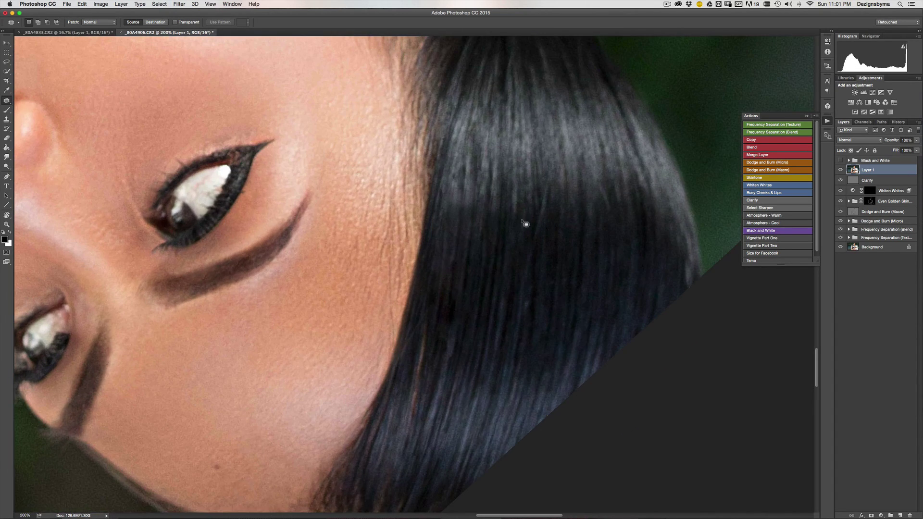
Patch the remaining thin orange strand between the hairline and the parting with clean hair, and deselect.
key(super+minus)
key(super+minus)
key(super+minus)
key(super+minus)
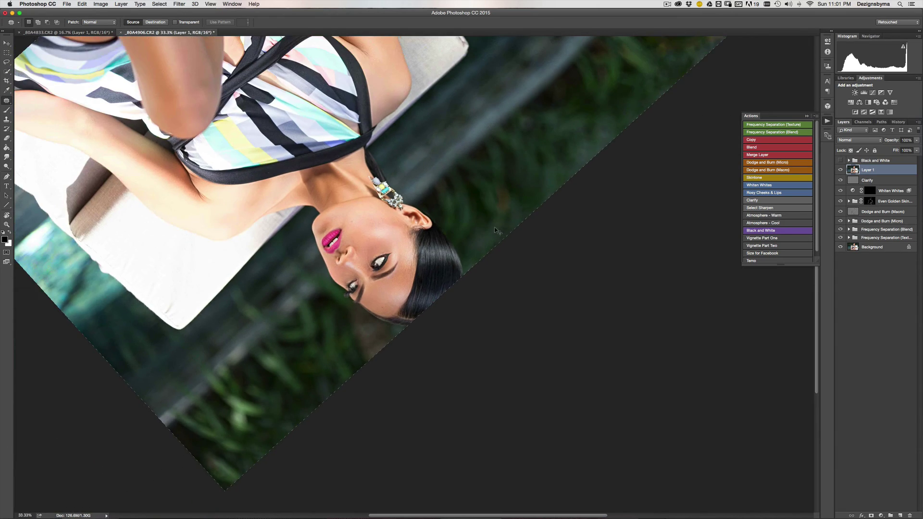
key(super+plus)
key(super+plus)
key(super+plus)
key(super+plus)
key(super+plus)
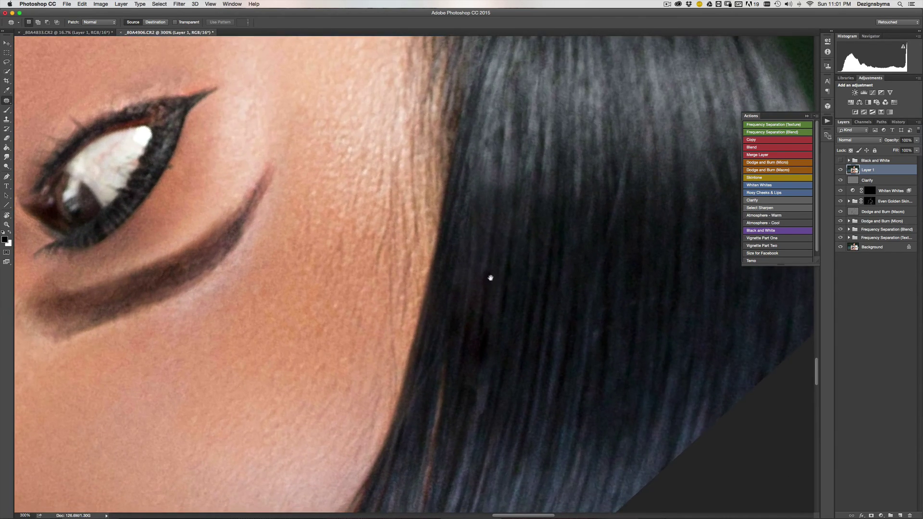
drag(503, 372, 495, 242)
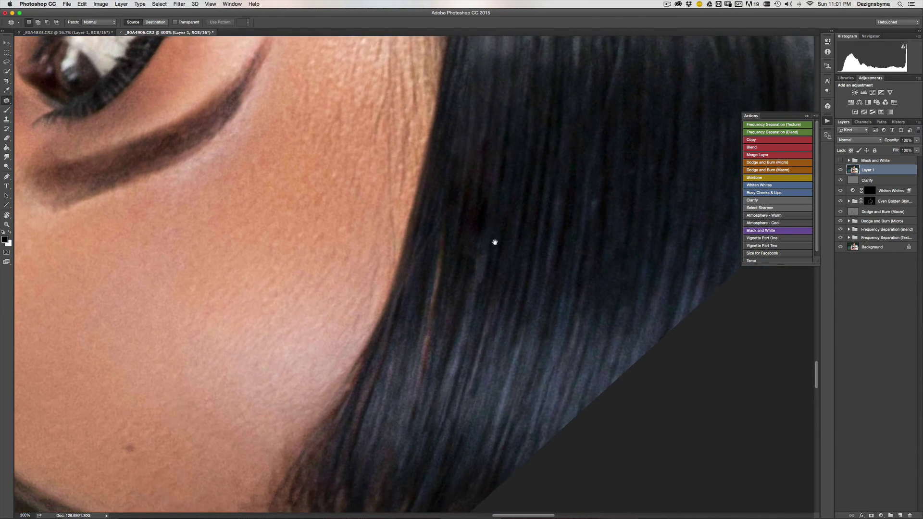
key(super+minus)
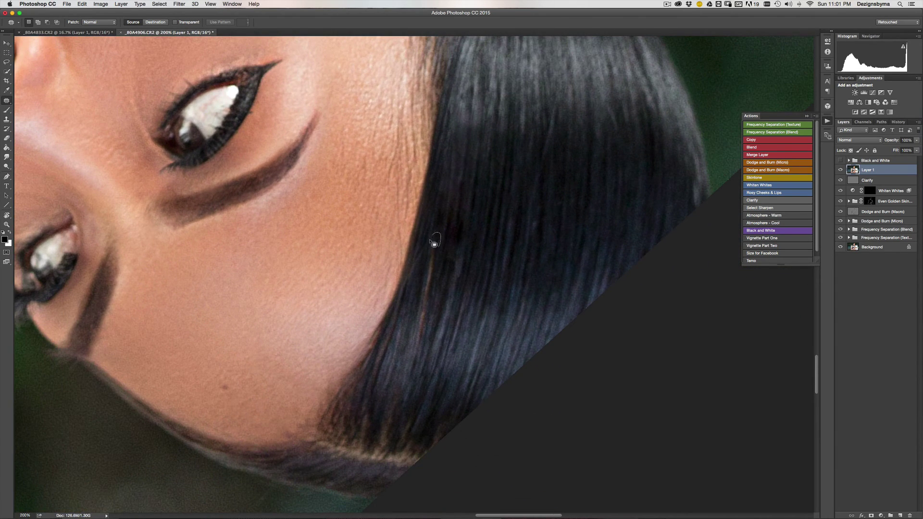
mouse_move(434, 243)
mouse_down()
mouse_move(417, 346)
mouse_move(430, 330)
mouse_move(443, 263)
mouse_up()
drag(430, 289, 446, 289)
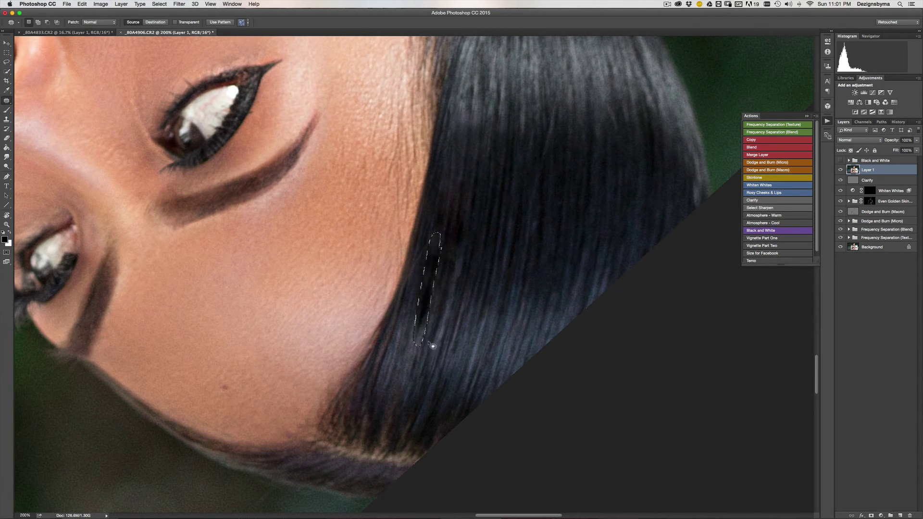
key(super+d)
Patch the small uneven spots left around the repaired strands with nearby hair texture, and deselect.
mouse_move(437, 229)
mouse_down()
mouse_move(428, 258)
mouse_move(443, 208)
mouse_move(429, 305)
mouse_up()
key(super+d)
mouse_move(461, 273)
mouse_down()
mouse_move(469, 252)
mouse_move(454, 283)
mouse_move(471, 214)
mouse_move(457, 298)
mouse_up()
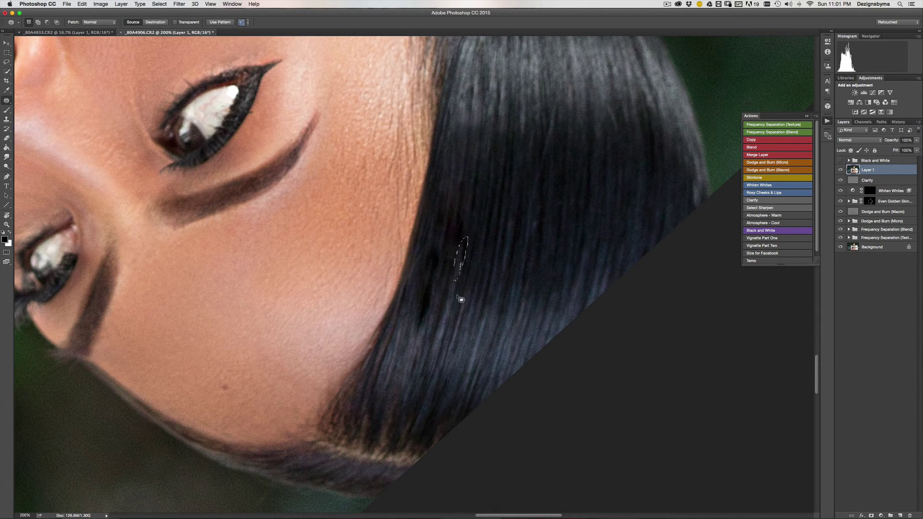
key(super+d)
Examine the patched hair from wider and closer views for leftover strands or uneven texture.
key(super+minus)
key(super+minus)
key(super+minus)
key(super+minus)
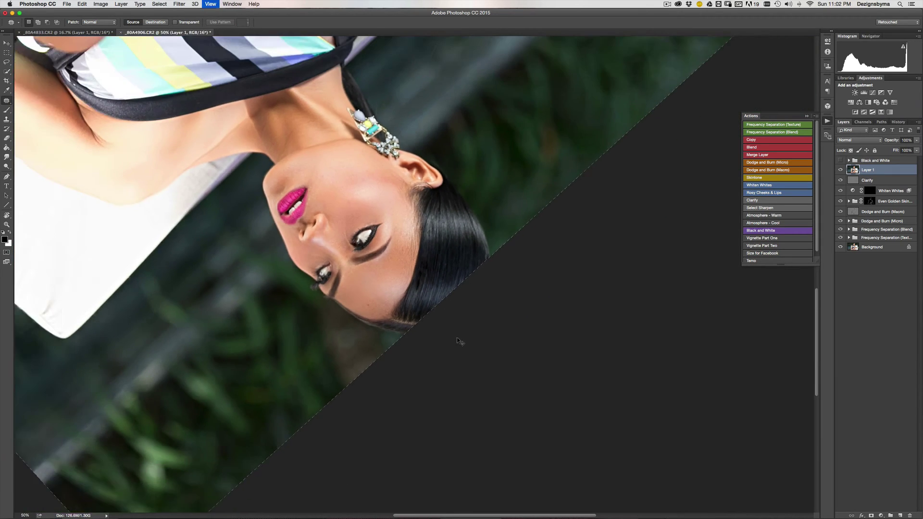
key(super+plus)
key(super+plus)
key(super+plus)
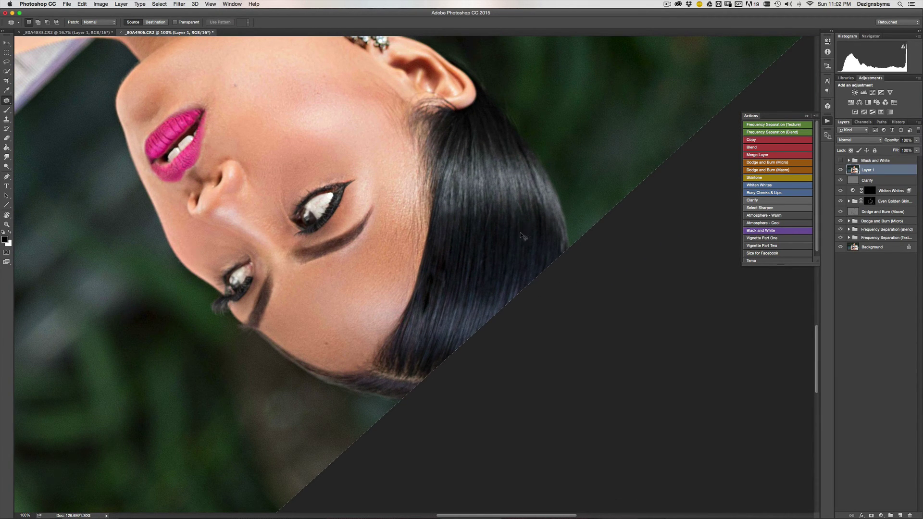
key(super+minus)
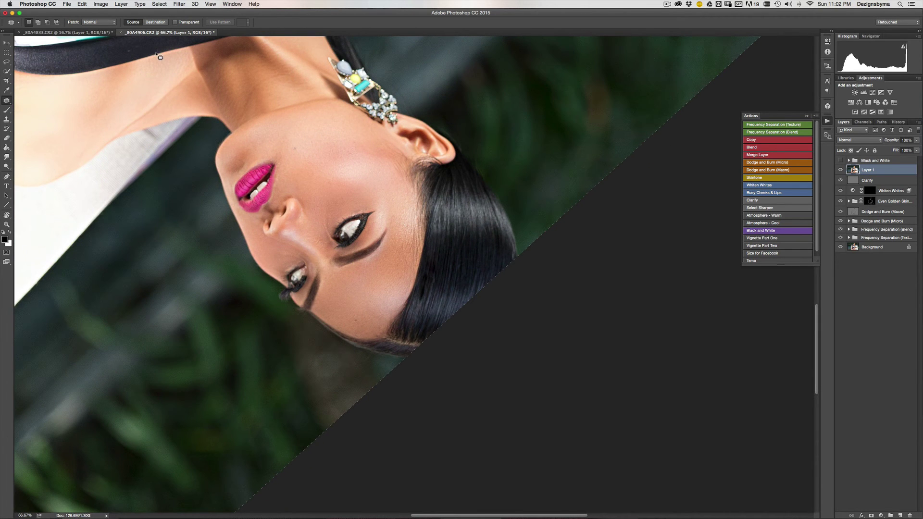
Reset the rotated canvas view and compare the hair repair with Layer 1 hidden and shown.
key(r)
click(94, 23)
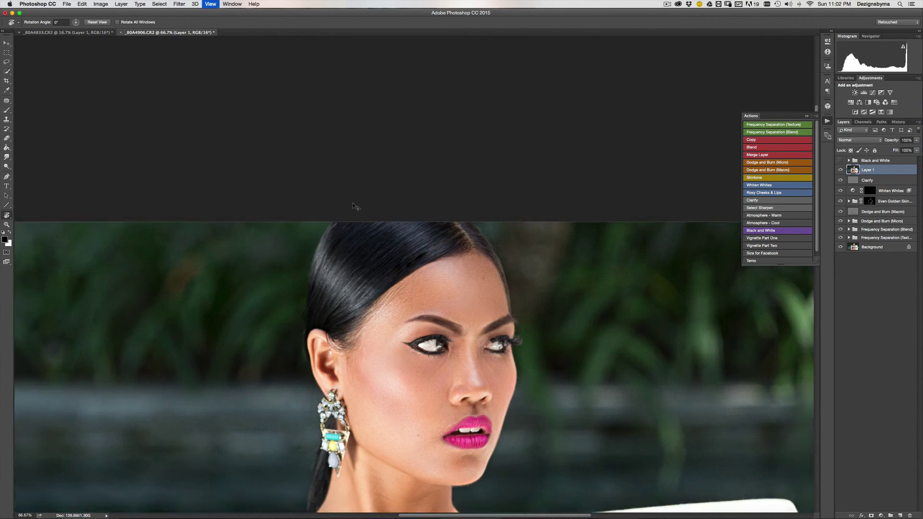
key(super+0)
key(super+plus)
drag(583, 202, 568, 336)
click(840, 170)
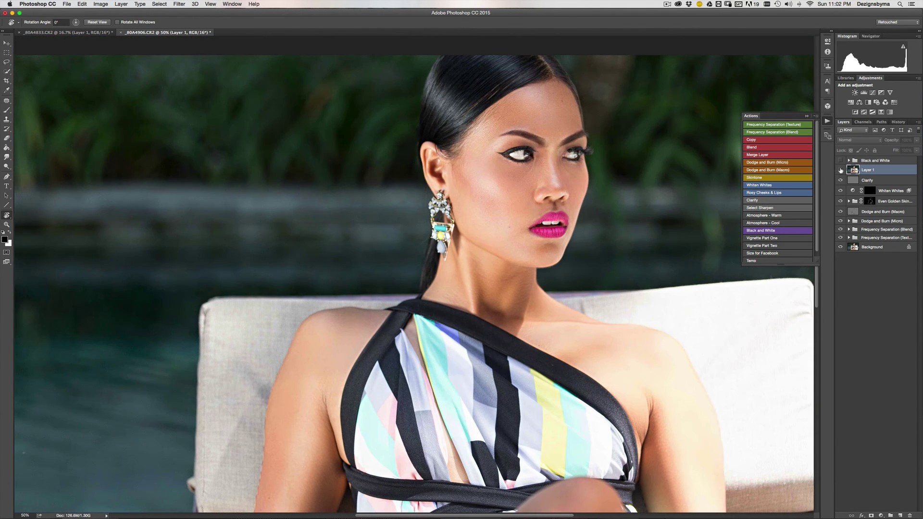
click(841, 170)
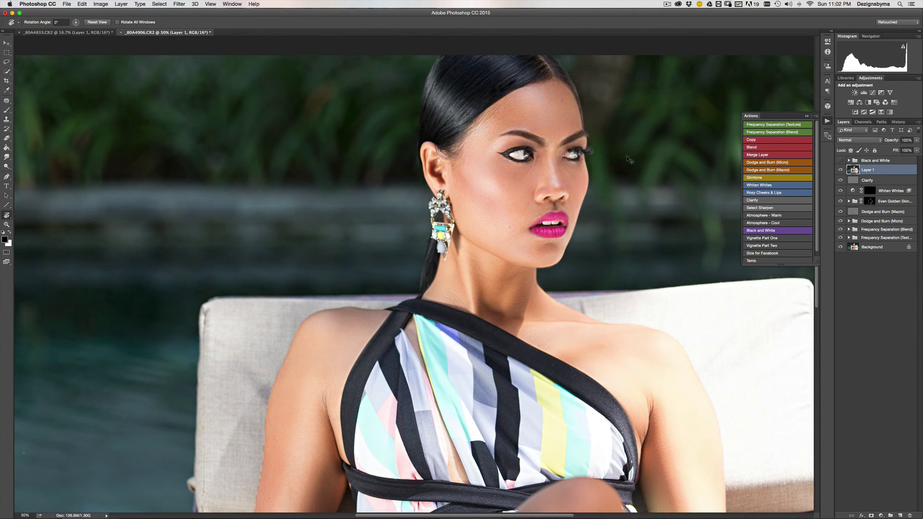
Try brushing over the uneven hair on a new Dodge and Burn (Macro) layer with a smaller brush at 8% flow.
key(super+plus)
drag(528, 226, 544, 210)
click(98, 22)
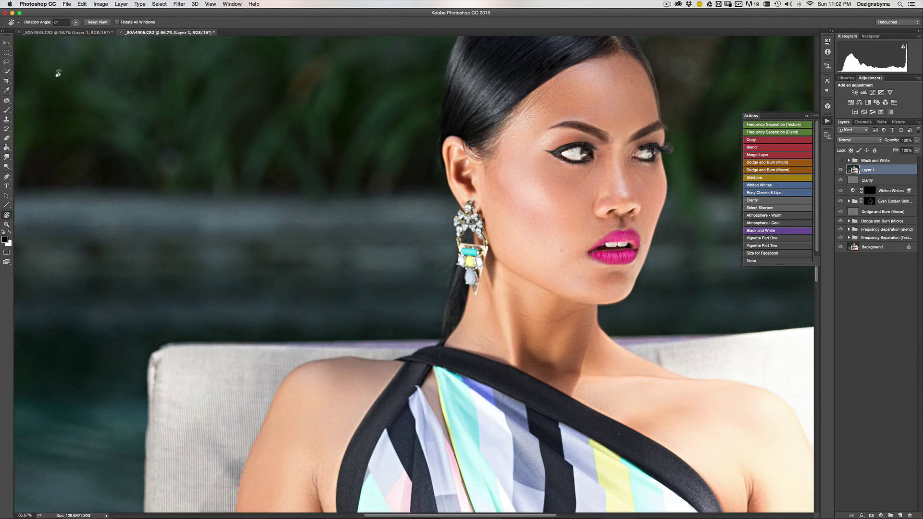
key(super+plus)
drag(589, 183, 548, 276)
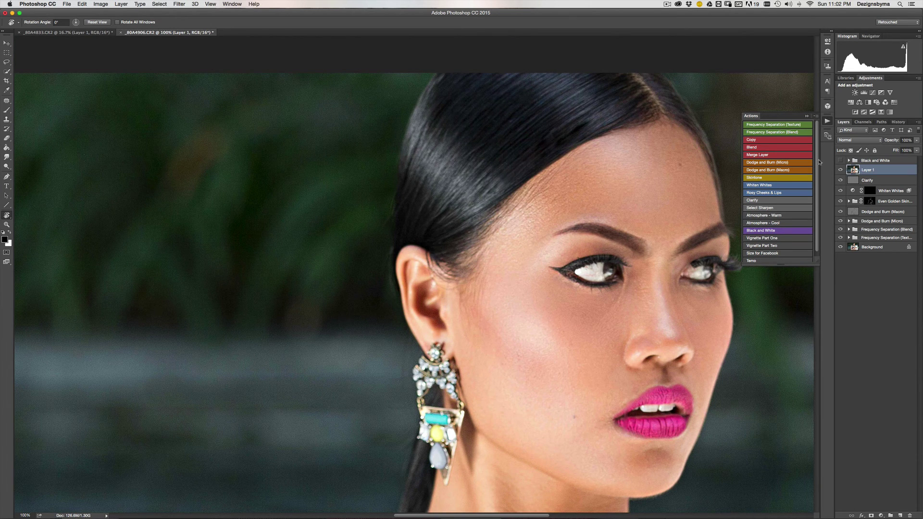
click(784, 171)
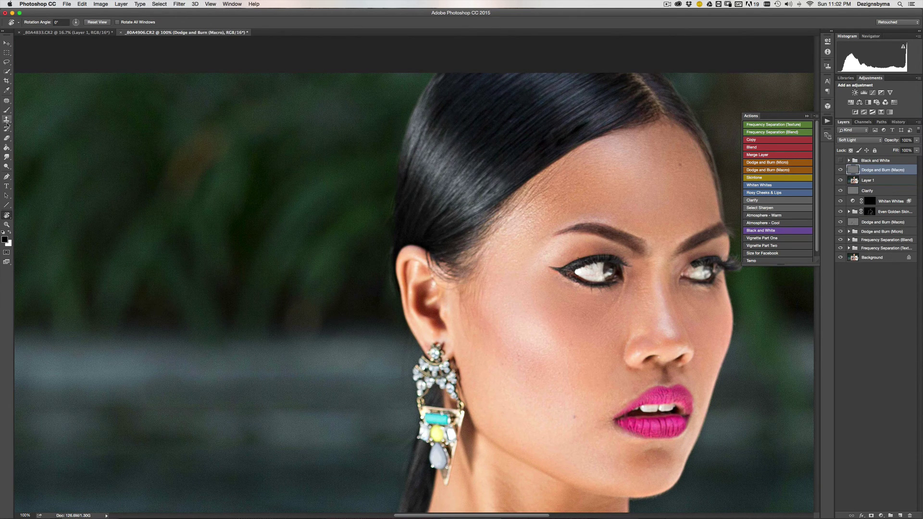
click(9, 112)
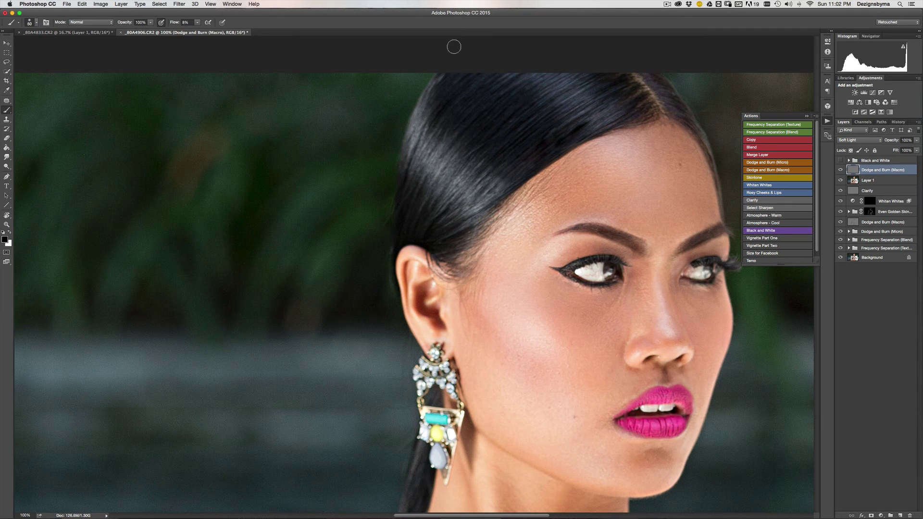
key(bracketleft)
key(bracketleft)
key(bracketleft)
key(x)
key(bracketleft)
Compare the hair with the top Dodge and Burn (Macro) layer hidden and shown.
click(840, 170)
click(840, 170)
click(840, 170)
click(840, 171)
click(839, 172)
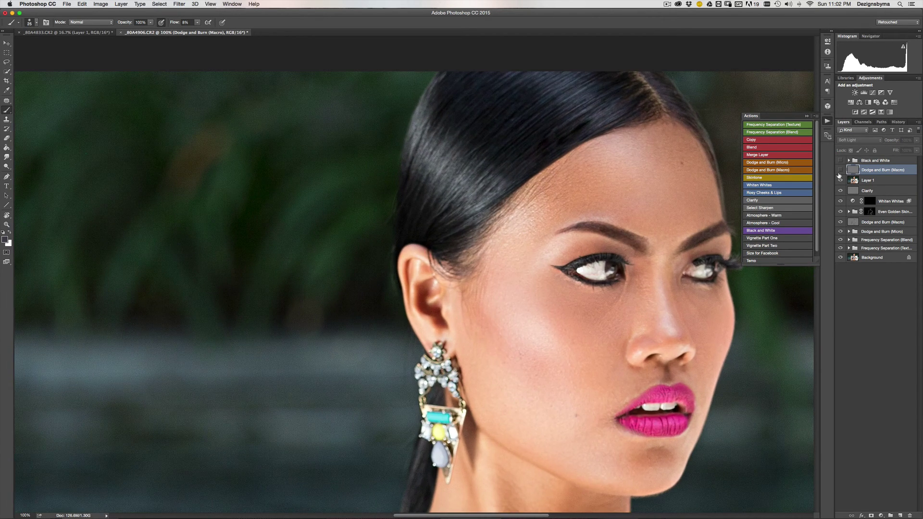
click(840, 171)
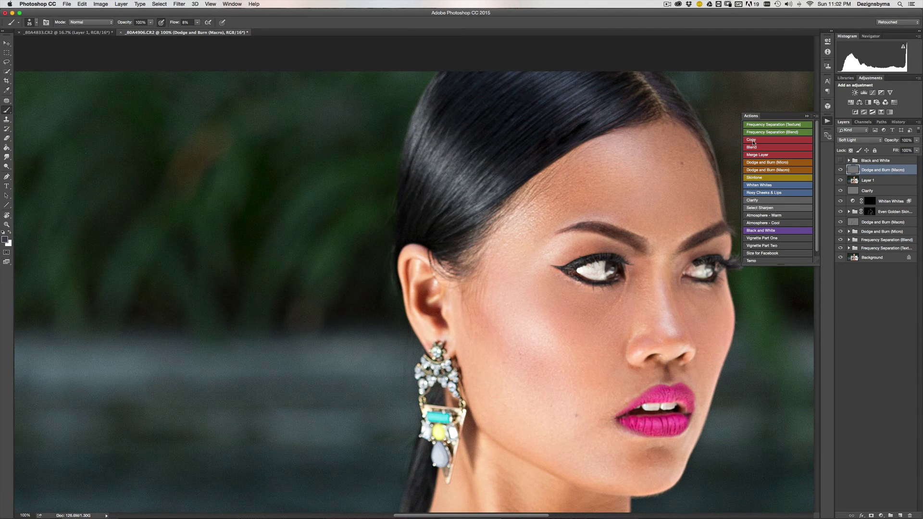
Undo the brushwork on the hair together with the new Dodge and Burn (Macro) layer above Layer 1.
key(alt+super+z)
key(alt+super+z)
key(alt+super+z)
key(super+z)
key(super+z)
Examine the hair along the hairline and parting at closer and wider views for remaining uneven areas.
key(super+plus)
key(super+minus)
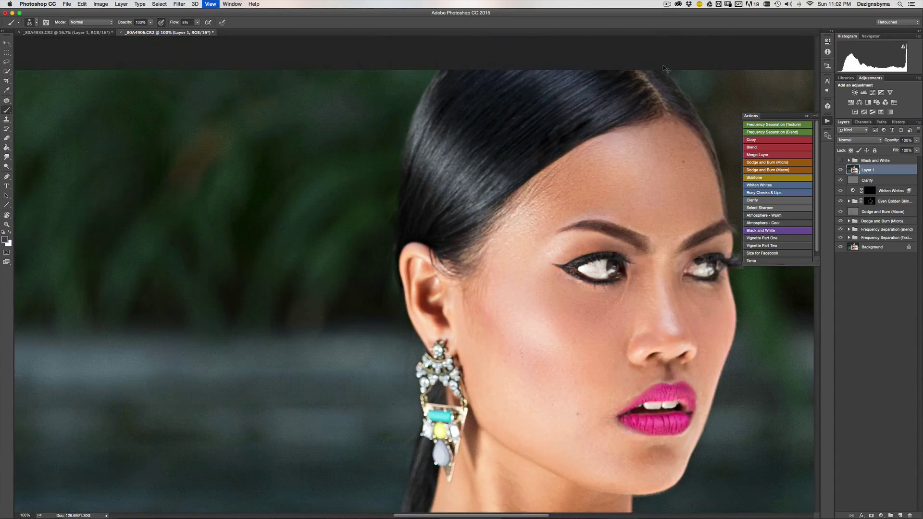
key(super+minus)
key(super+minus)
key(super+plus)
drag(551, 146, 535, 157)
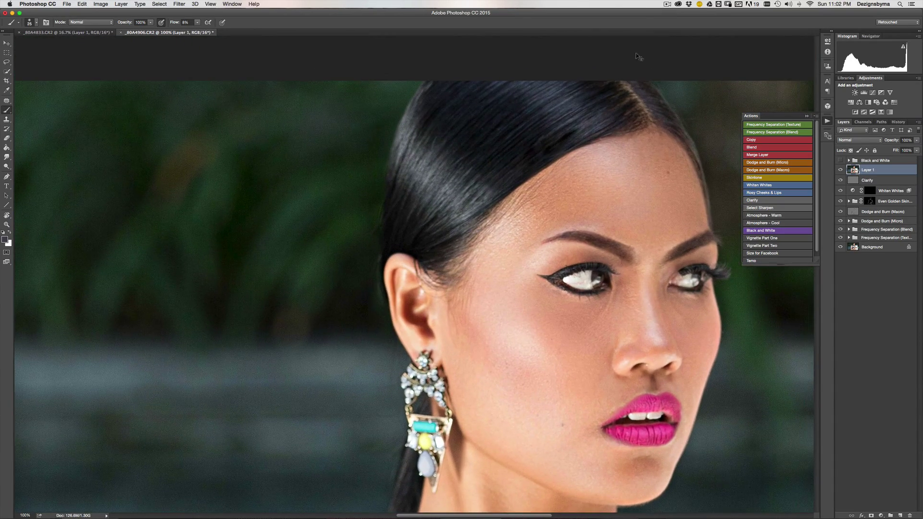
key(super+plus)
drag(642, 62, 535, 160)
key(super+minus)
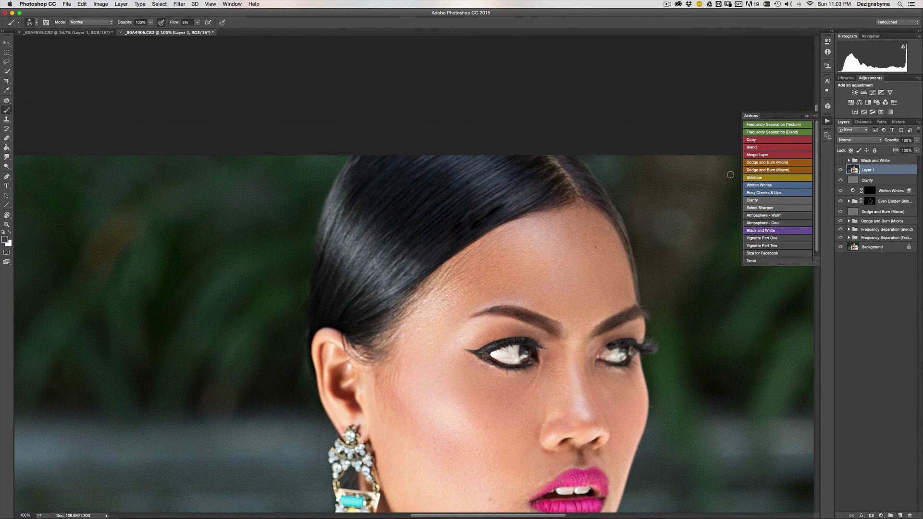
Try adding a Dodge and Burn (Micro) group above Layer 1, inspect its contents, and undo the action.
click(777, 171)
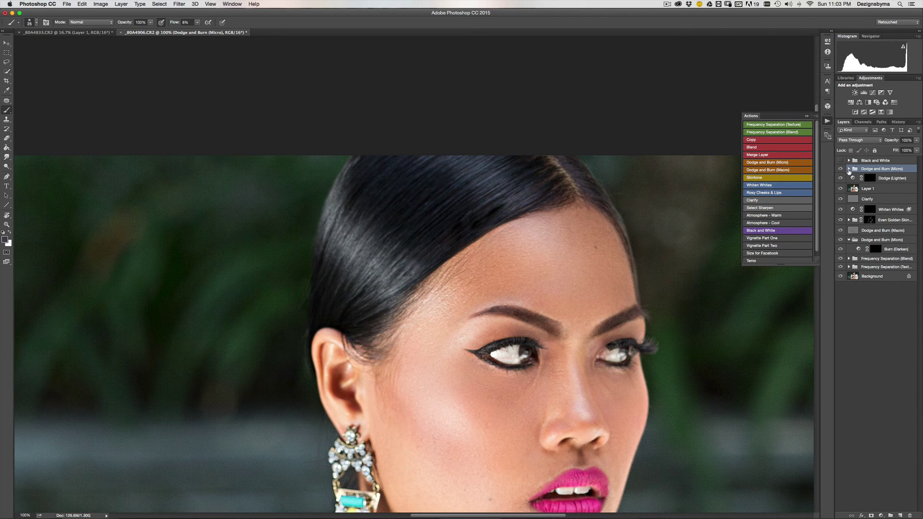
click(849, 169)
click(848, 169)
key(alt+super+z)
key(alt+super+z)
key(alt+super+z)
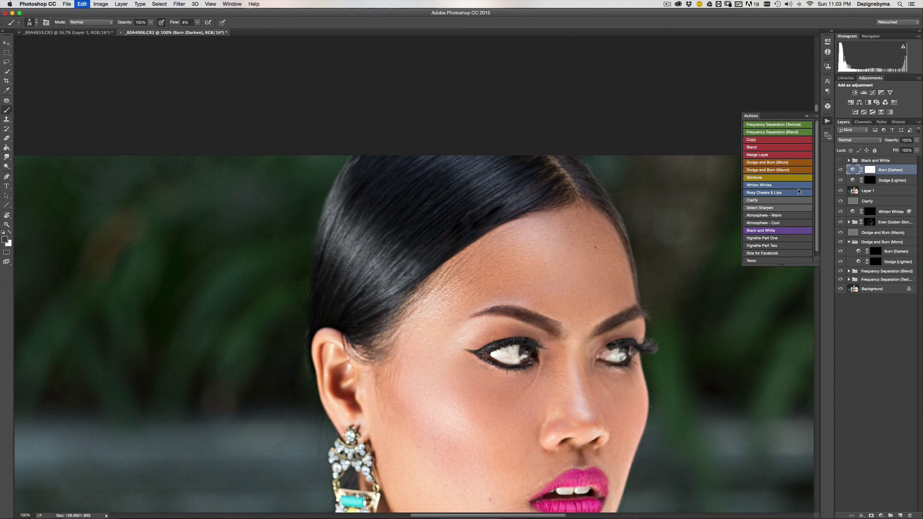
key(alt+super+z)
key(alt+super+z)
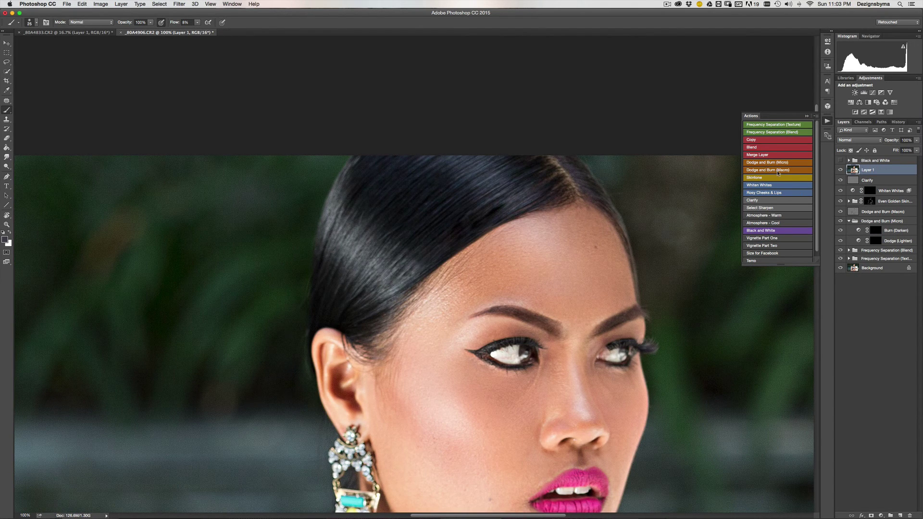
Add the Dodge and Burn (Micro) group above Layer 1 again and delete the stray Dodge (Lighten) layer beneath it.
key(shift+super+z)
key(shift+super+z)
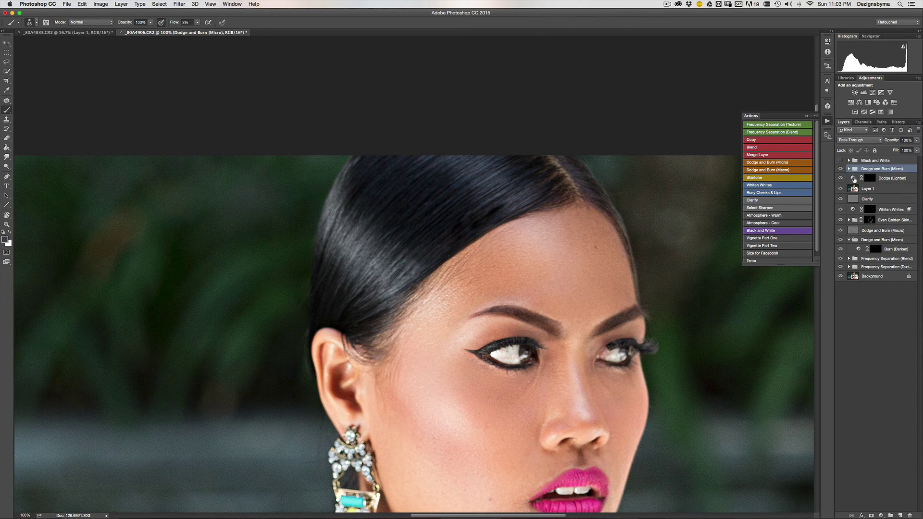
click(849, 169)
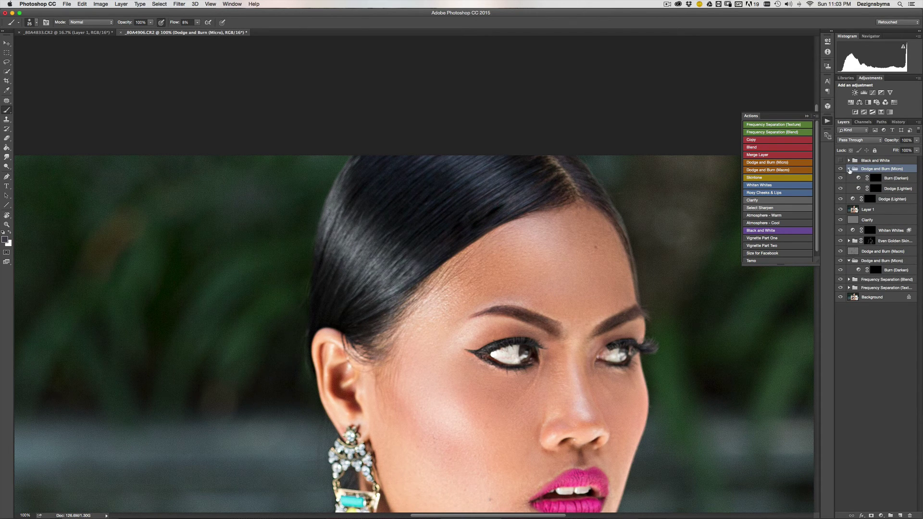
click(849, 169)
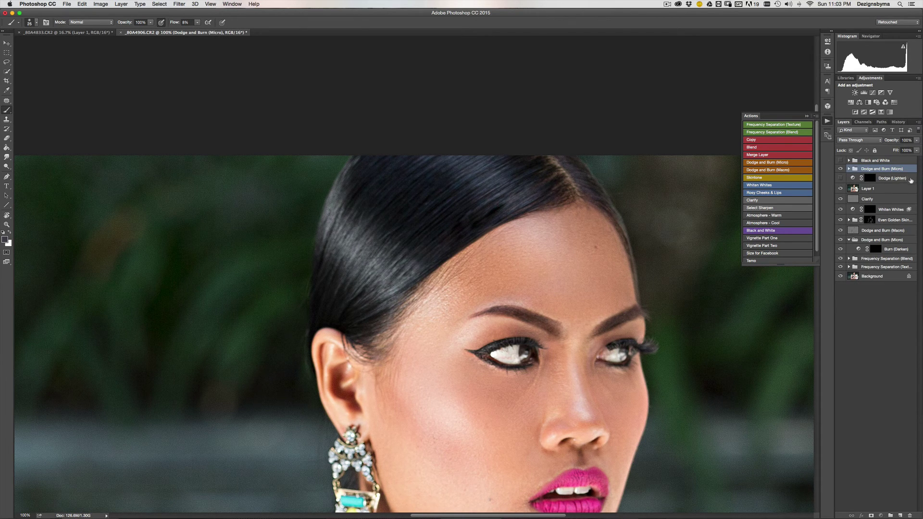
click(910, 179)
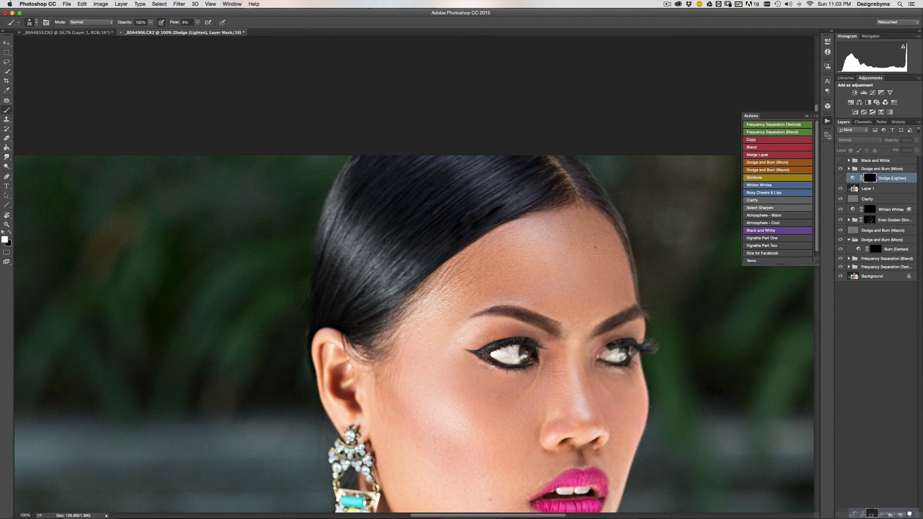
key(BackSpace)
Try lightening the dark patches in the hair on the top group's Dodge (Lighten) mask with a small brush.
click(849, 170)
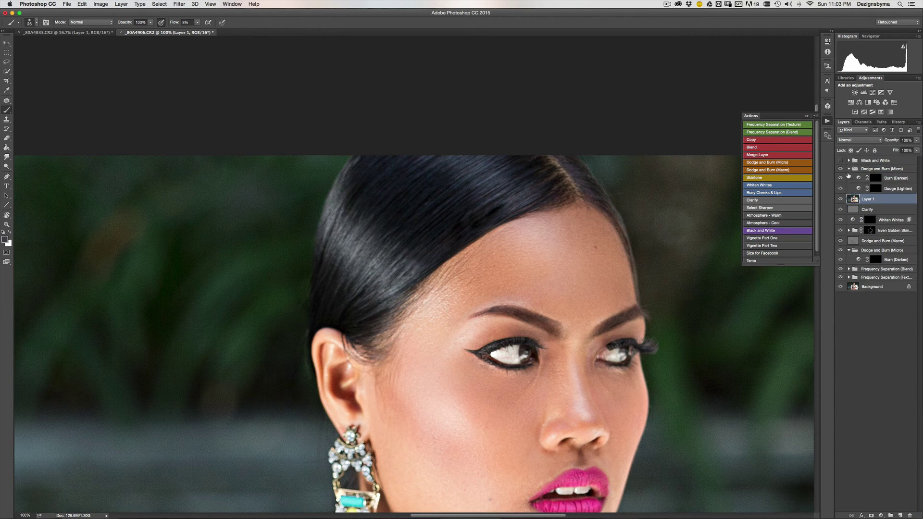
click(875, 189)
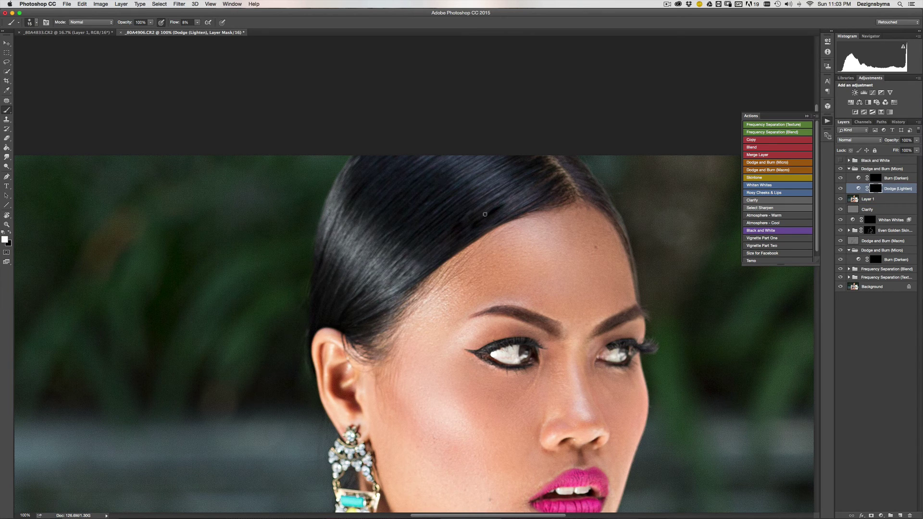
key(bracketright)
key(super+minus)
key(super+minus)
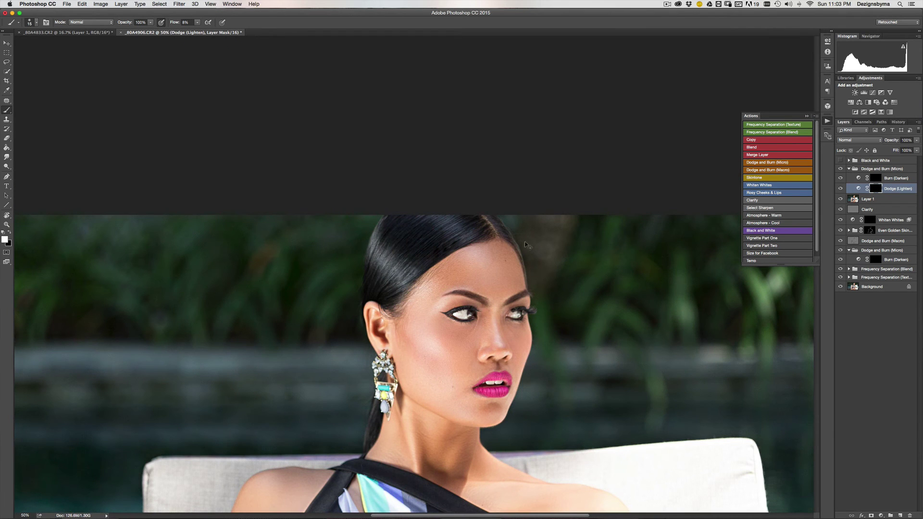
Compare the hair with the top group's Dodge (Lighten) layer hidden and shown, and inspect it up close.
click(841, 188)
click(841, 188)
key(super+plus)
key(super+plus)
key(super+plus)
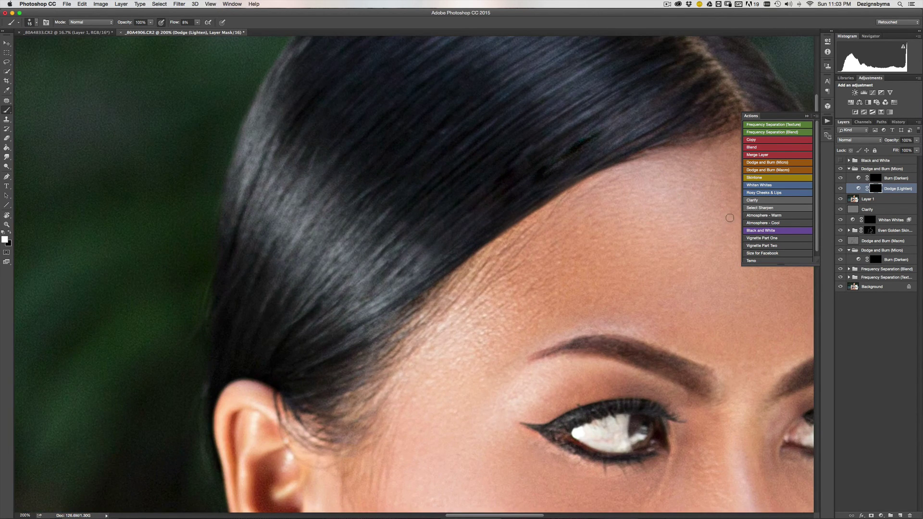
Delete the Dodge and Burn (Micro) group above Layer 1.
key(super+minus)
click(859, 172)
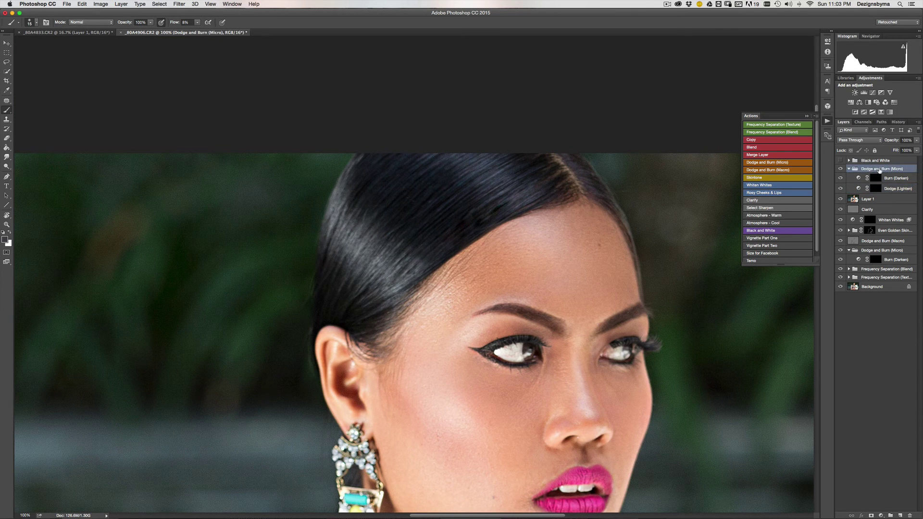
mouse_move(910, 171)
mouse_down()
mouse_move(885, 287)
mouse_move(895, 500)
mouse_move(909, 516)
mouse_up()
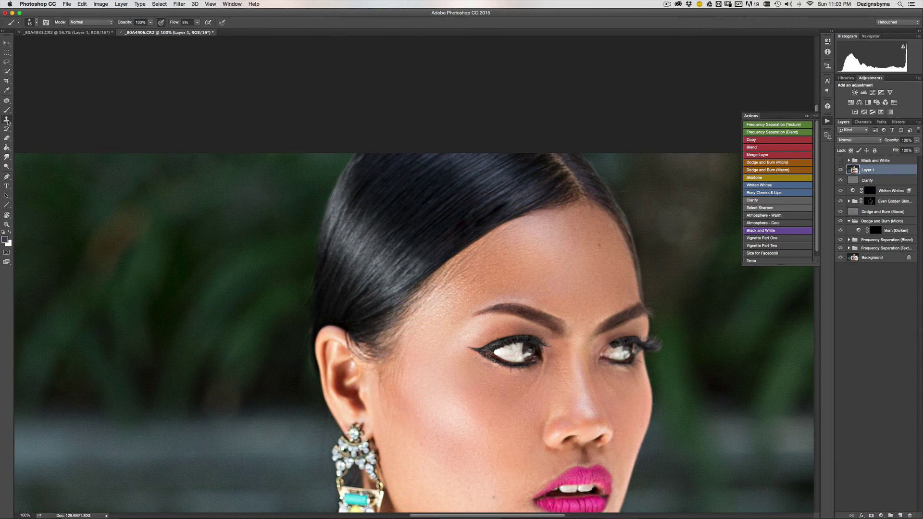
Try to clone nearby hair over the uneven patch above the hairline on Layer 1 with the Clone Stamp.
key(s)
key(super+plus)
drag(530, 245, 522, 263)
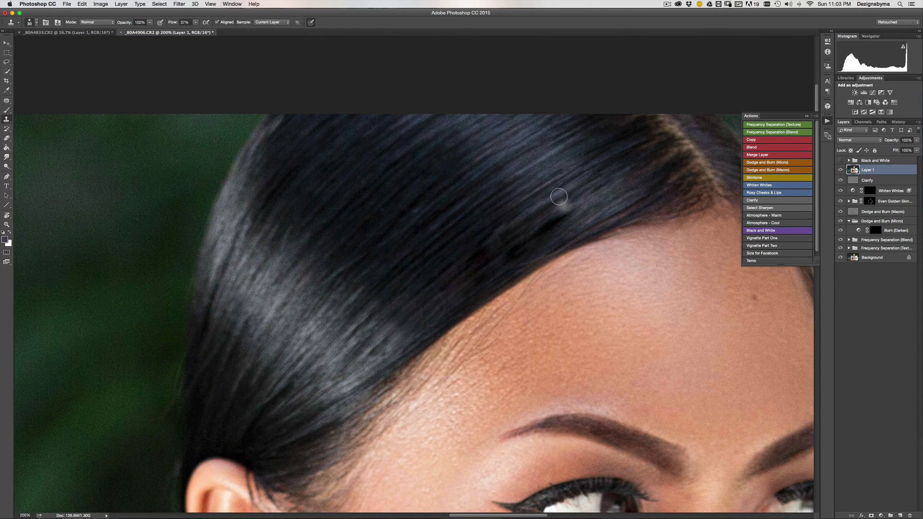
key(bracketright)
alt+click(586, 202)
drag(571, 214, 567, 216)
key(super+z)
Lower the Clone Stamp flow to 10% and blend nearby hair texture over the uneven patch above the hairline.
drag(172, 25, 163, 24)
key(])
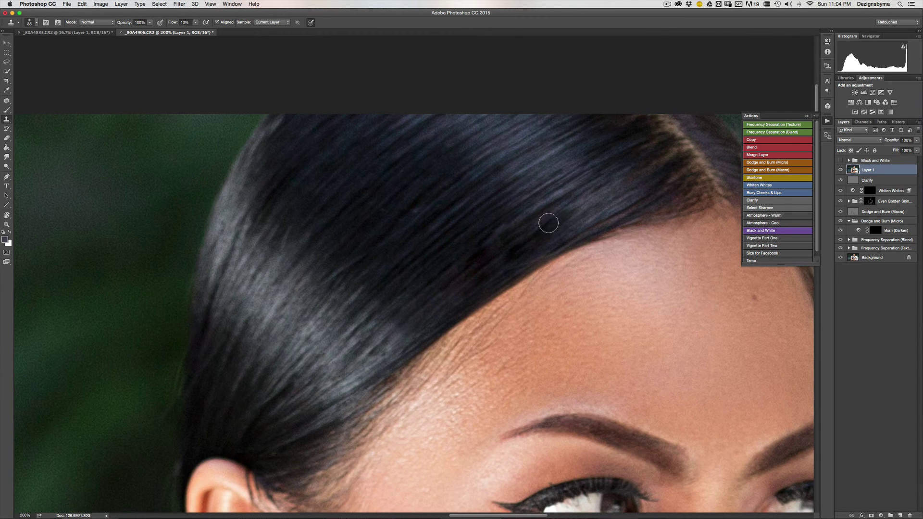
alt+click(550, 245)
mouse_move(553, 236)
mouse_down()
mouse_move(575, 221)
mouse_move(568, 211)
mouse_move(543, 226)
mouse_up()
alt+click(576, 221)
key(super+minus)
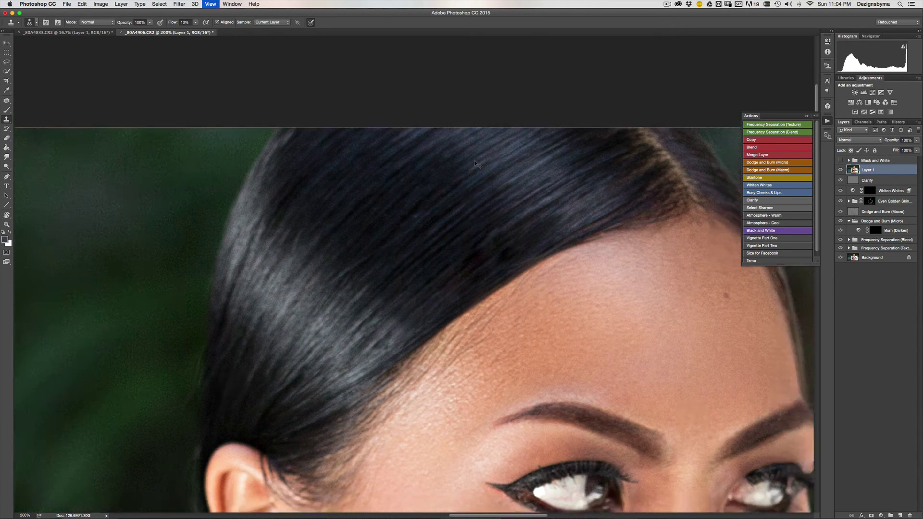
Clone clean hair over the faint reddish strands just above the hairline on Layer 1.
key(super+plus)
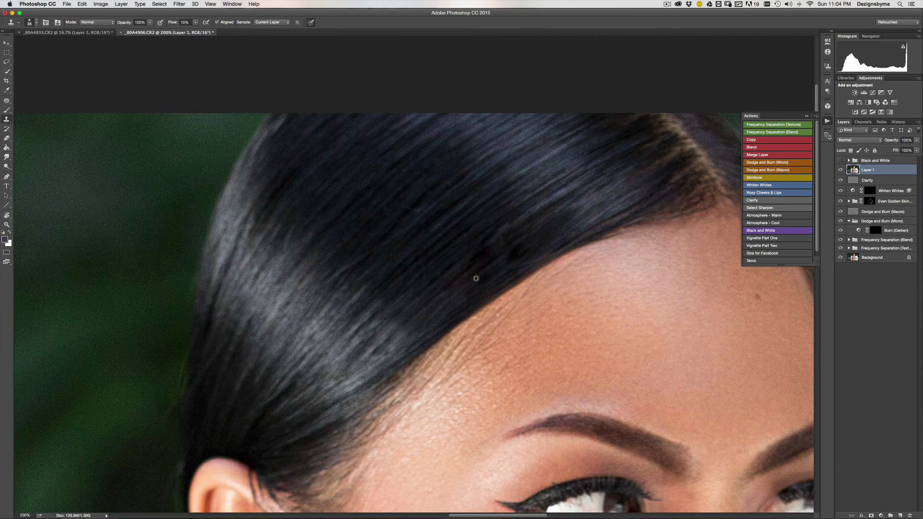
alt+click(485, 269)
mouse_move(467, 278)
mouse_down()
mouse_move(451, 306)
mouse_move(483, 288)
mouse_move(446, 309)
mouse_move(438, 285)
mouse_move(462, 267)
mouse_move(439, 285)
mouse_up()
alt+click(478, 280)
key(super+minus)
key(super+minus)
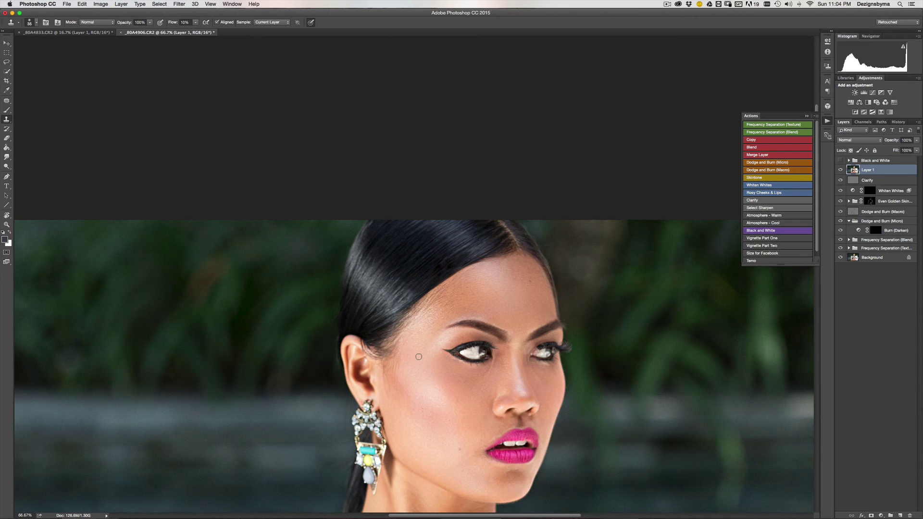
Clone nearby strands over the remaining dark spots in the middle of the hair with a smaller brush.
key(super+plus)
key(super+plus)
key(bracketleft)
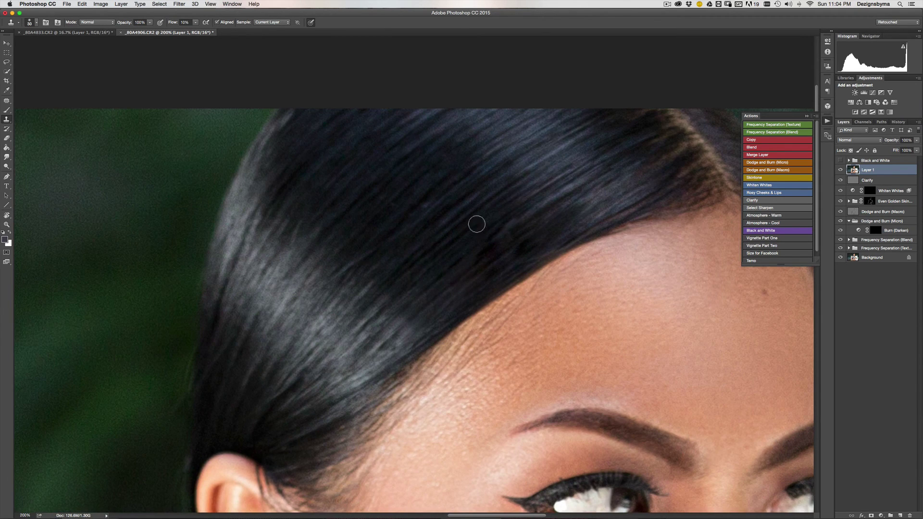
alt+click(486, 230)
drag(495, 239, 503, 226)
alt+click(495, 231)
click(510, 222)
key(super+minus)
key(super+minus)
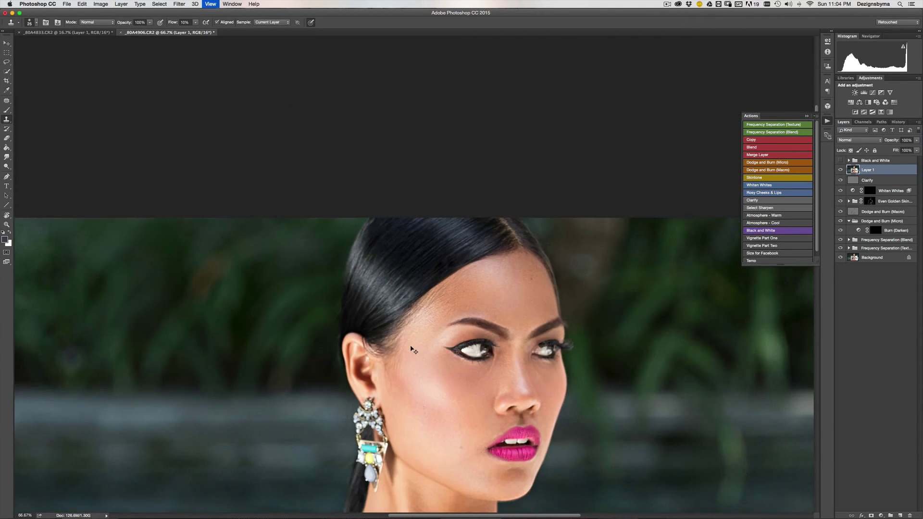
Examine the whole portrait and compare the hair cleanup with Layer 1 hidden and shown.
key(super+minus)
key(super+minus)
key(super+minus)
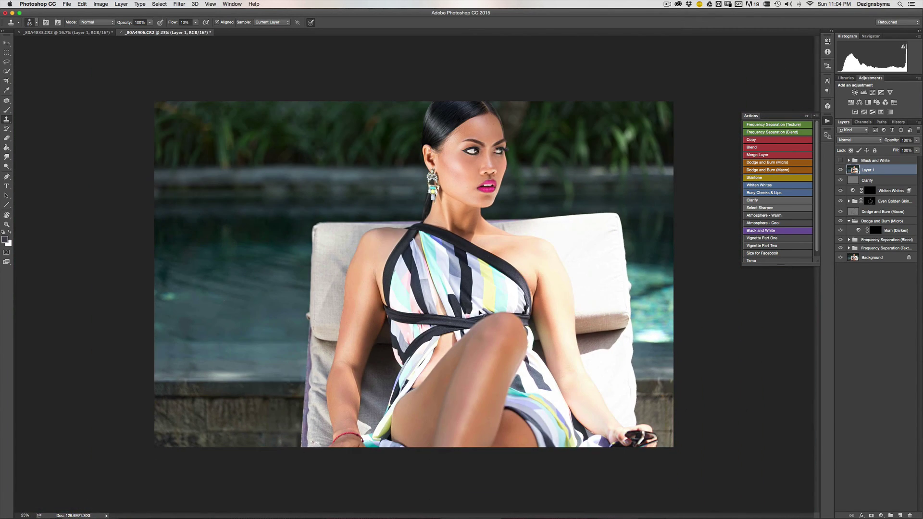
key(super+plus)
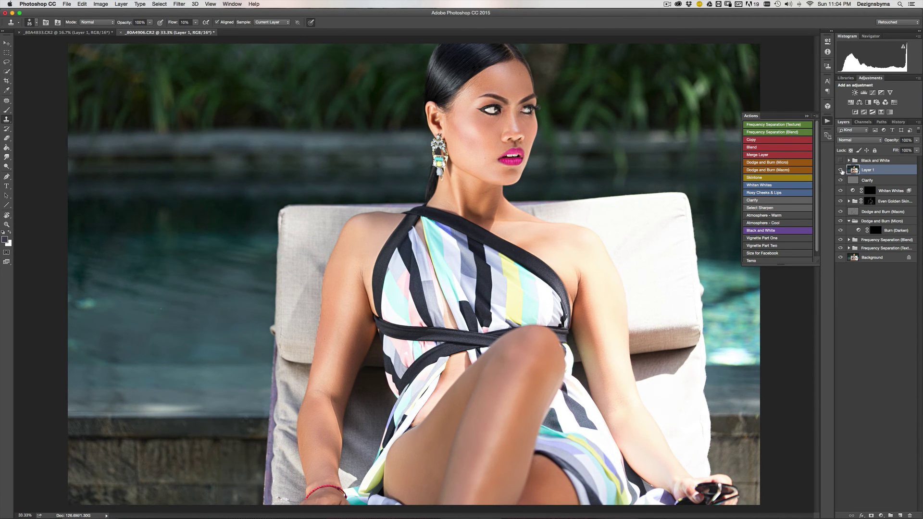
click(841, 170)
click(841, 170)
click(841, 170)
click(841, 170)
key(super+plus)
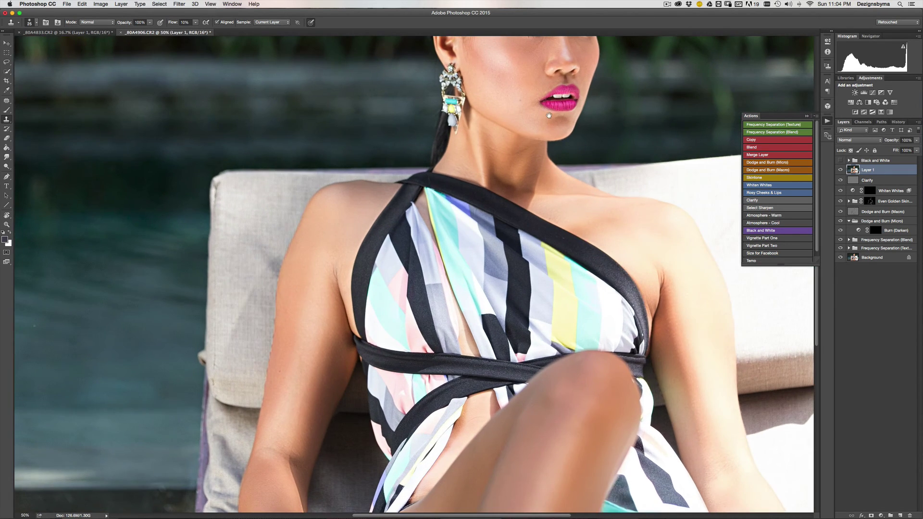
Examine the hair and face up close, and the portrait as a whole, for areas that still need cleanup.
drag(579, 48, 583, 228)
key(super+plus)
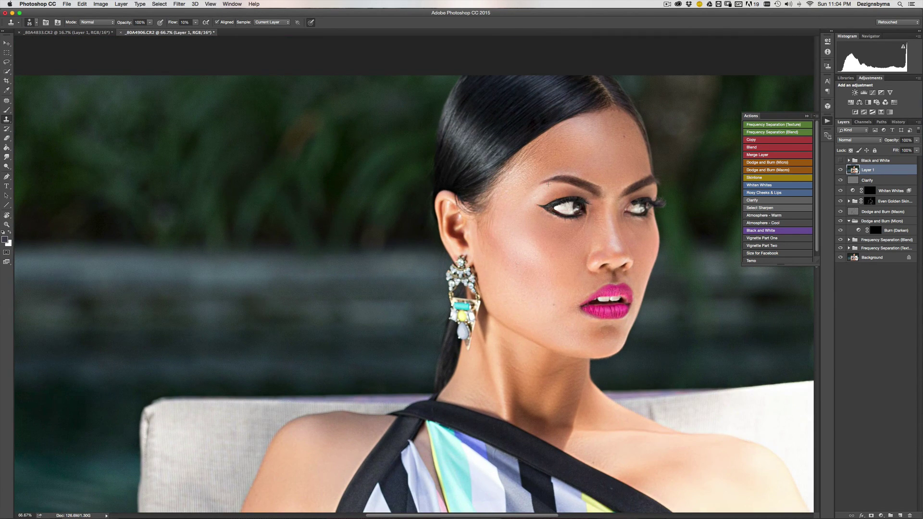
key(super+plus)
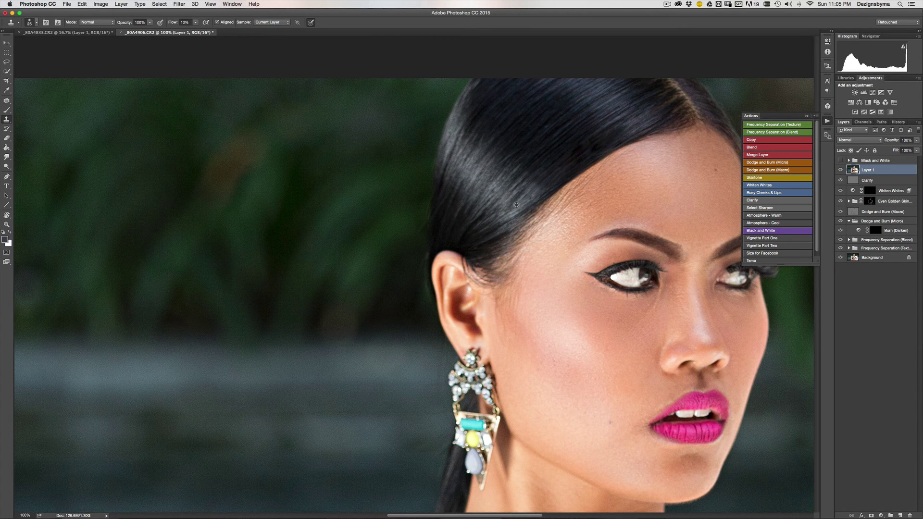
key(super+minus)
key(super+minus)
key(super+minus)
key(super+minus)
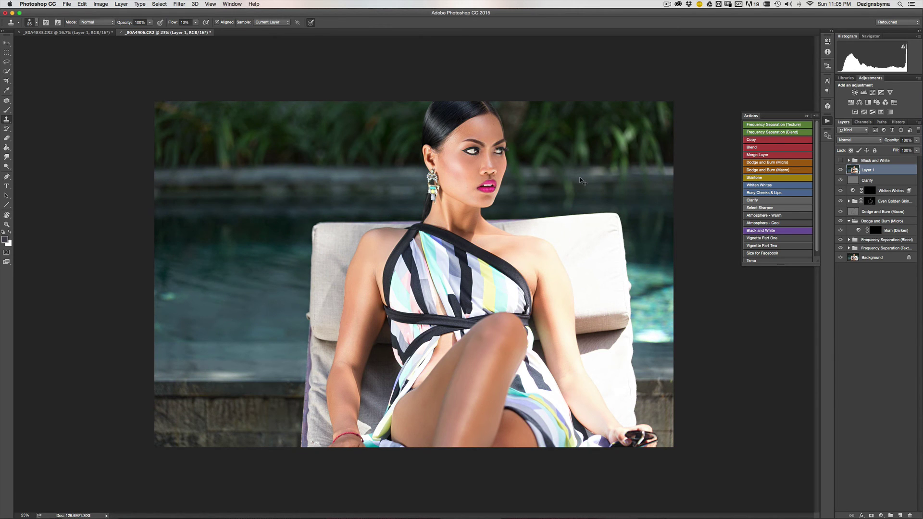
key(super+equal)
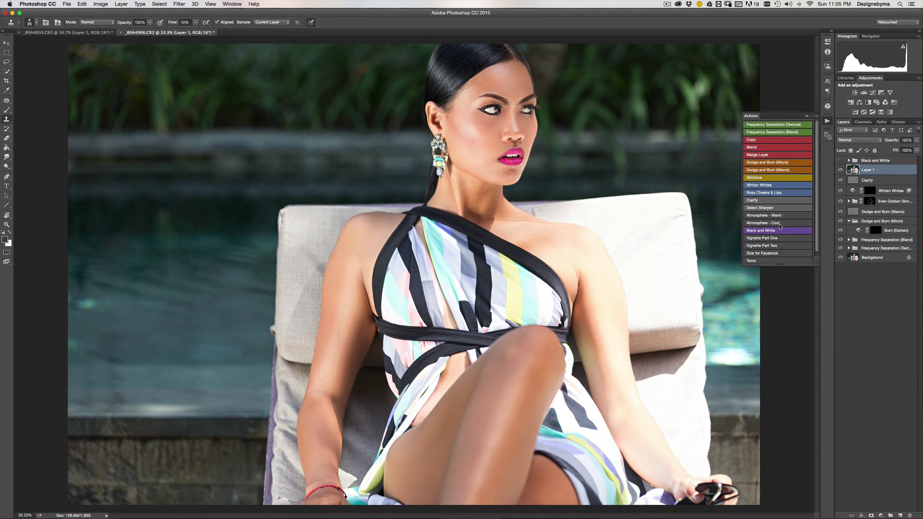
Clone dark eyeliner over the uneven patches at the outer corner of the eye on Layer 1 with a smaller brush.
key(super+equal)
key(super+equal)
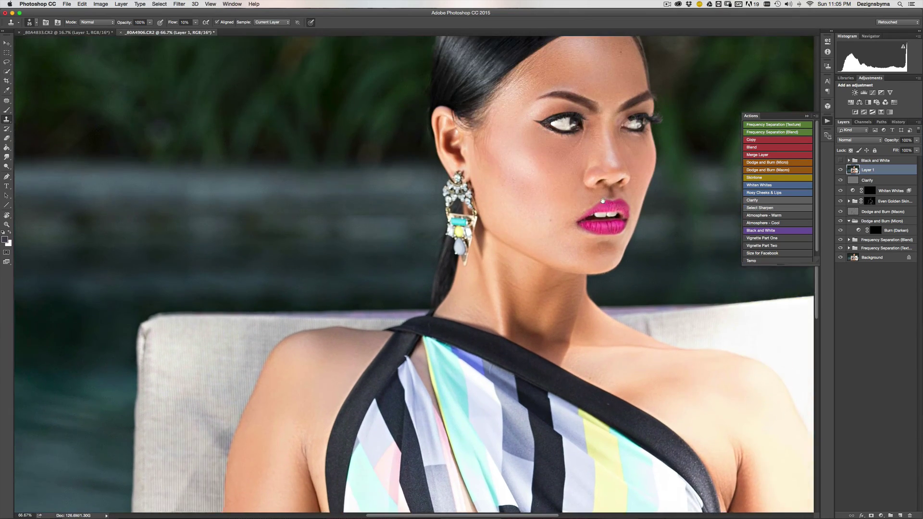
drag(603, 201, 605, 297)
key(super+equal)
key(super+equal)
drag(608, 201, 534, 221)
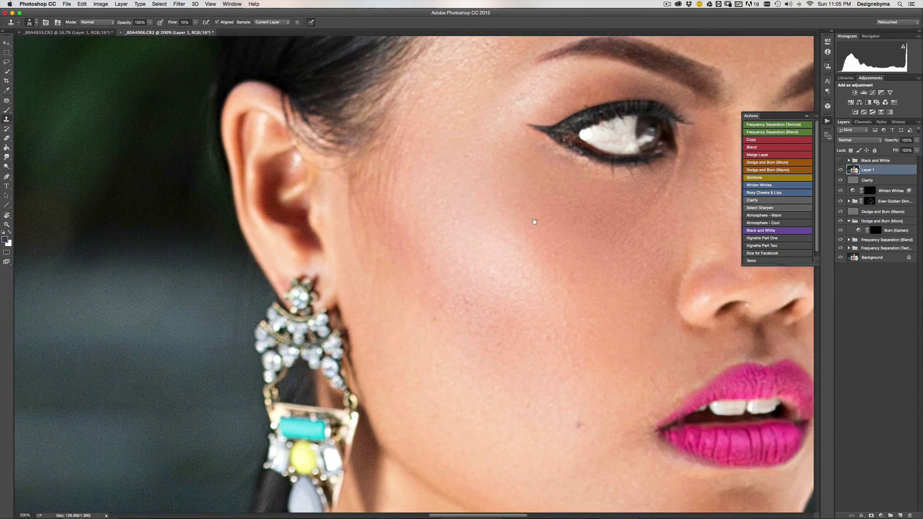
key(super+equal)
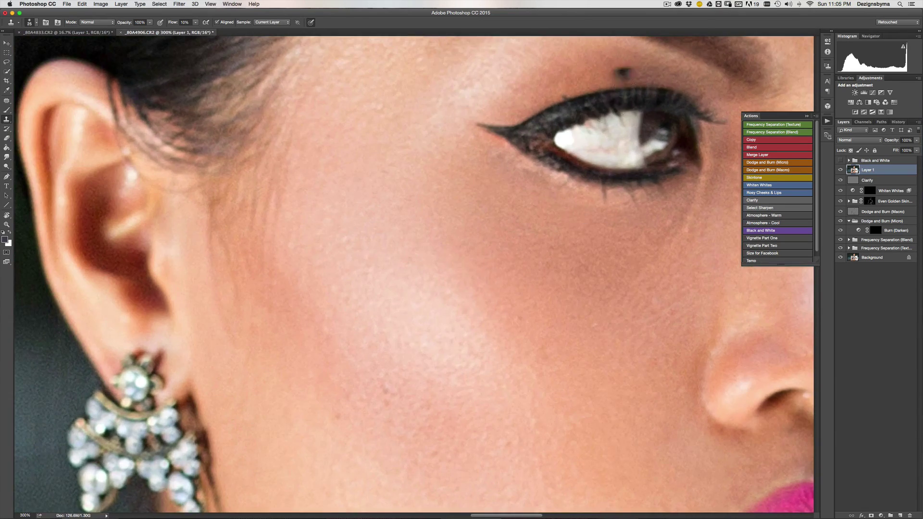
click(623, 73)
key(bracketleft)
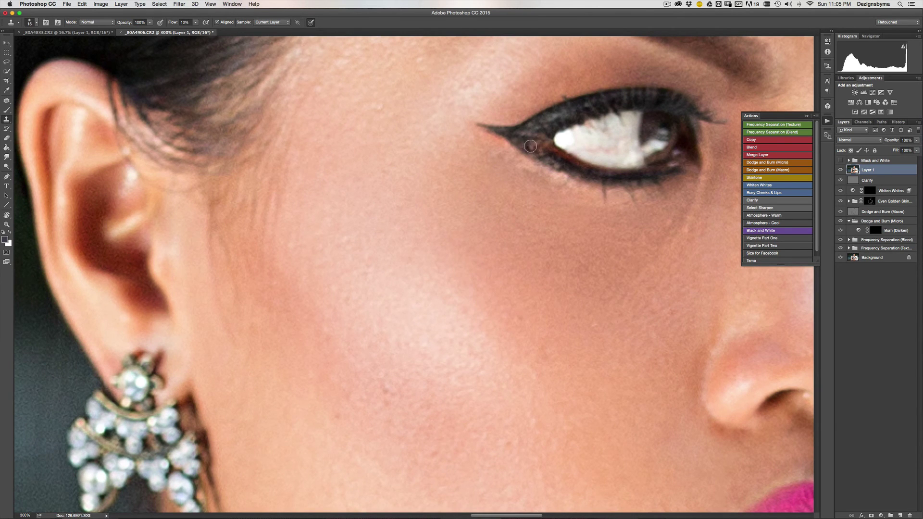
key(bracketleft)
key(bracketleft)
alt+click(549, 153)
mouse_move(541, 155)
mouse_down()
mouse_move(549, 128)
mouse_move(513, 141)
mouse_up()
alt+click(552, 158)
click(545, 149)
alt+click(549, 128)
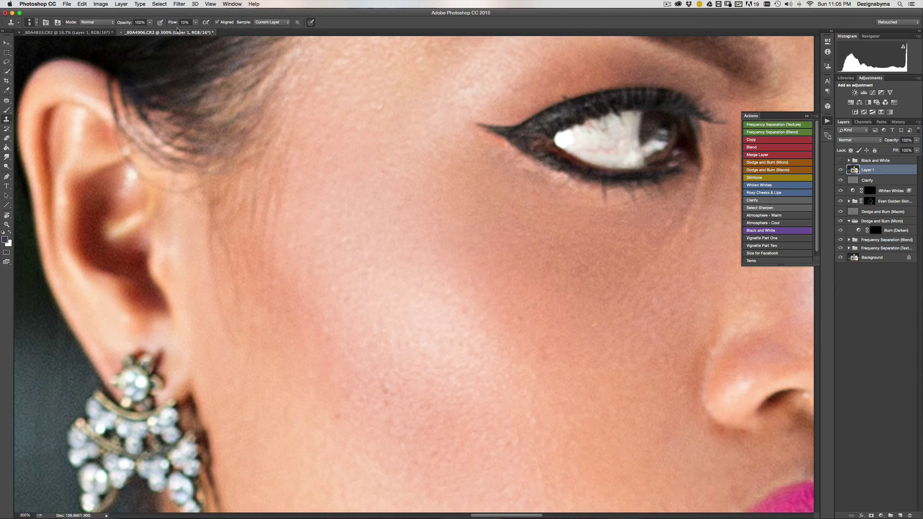
Clone over the rough edge of the lower eyeliner near the outer eye corner on Layer 1 with flow set to 16%.
drag(171, 25, 174, 25)
drag(550, 161, 535, 145)
key(super+minus)
key(super+minus)
key(super+minus)
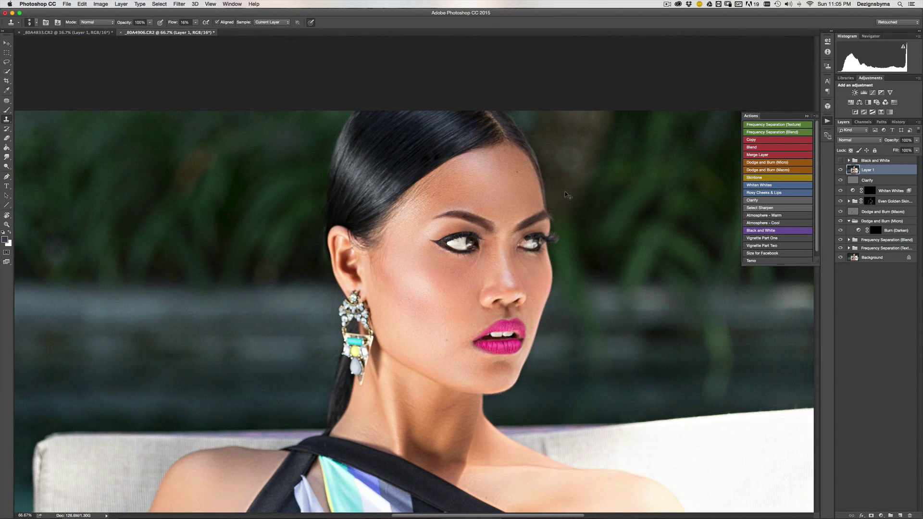
Soften the skin just beneath the lower eyeliner with a larger Clone Stamp brush at 6% flow.
key(super+plus)
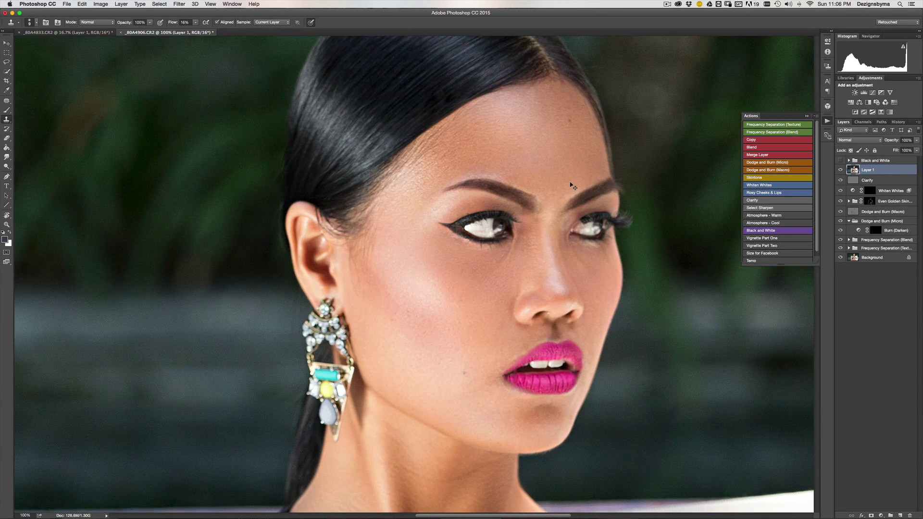
key(super+plus)
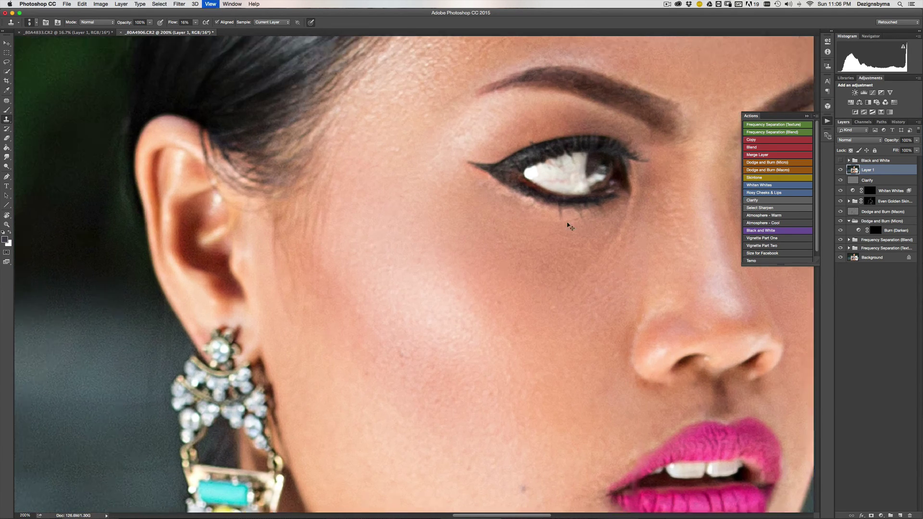
key(super+plus)
key(bracketright)
key(bracketright)
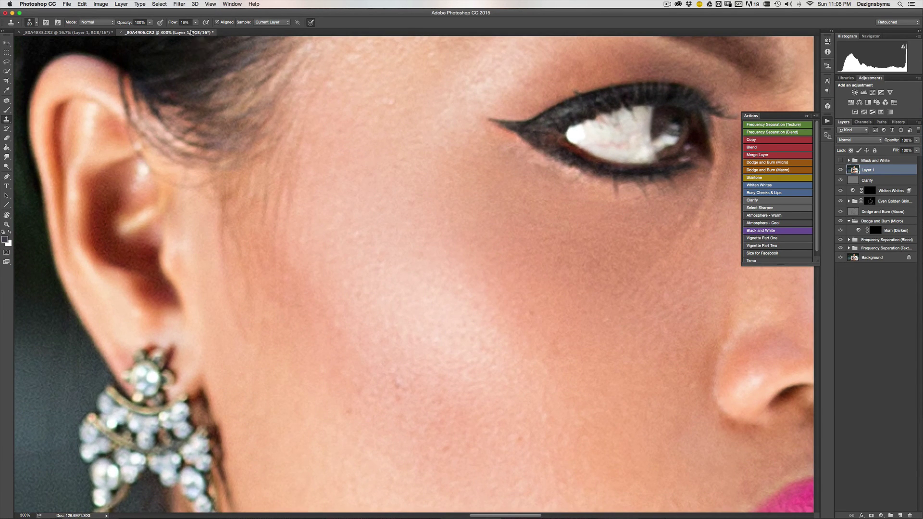
drag(177, 24, 172, 25)
mouse_move(548, 161)
mouse_down()
mouse_move(586, 177)
mouse_move(574, 166)
mouse_up()
key(bracketleft)
key(bracketright)
key(super+1)
key(super+minus)
key(super+minus)
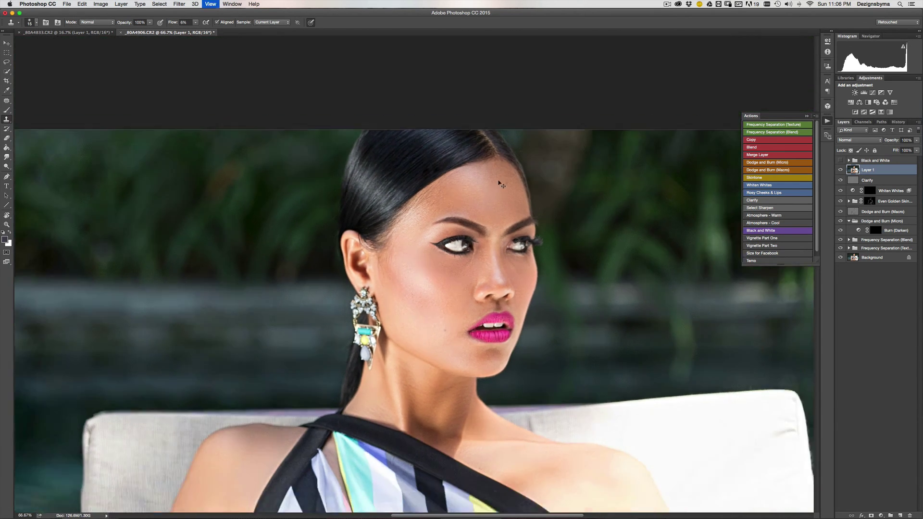
Heal the small marks on the skin beneath the eye with the Healing Brush on Layer 1.
key(super+1)
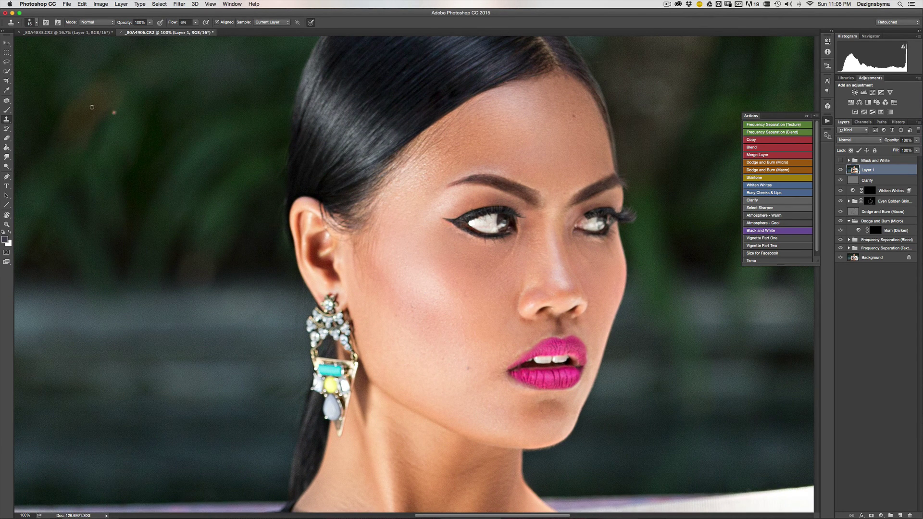
drag(11, 101, 39, 110)
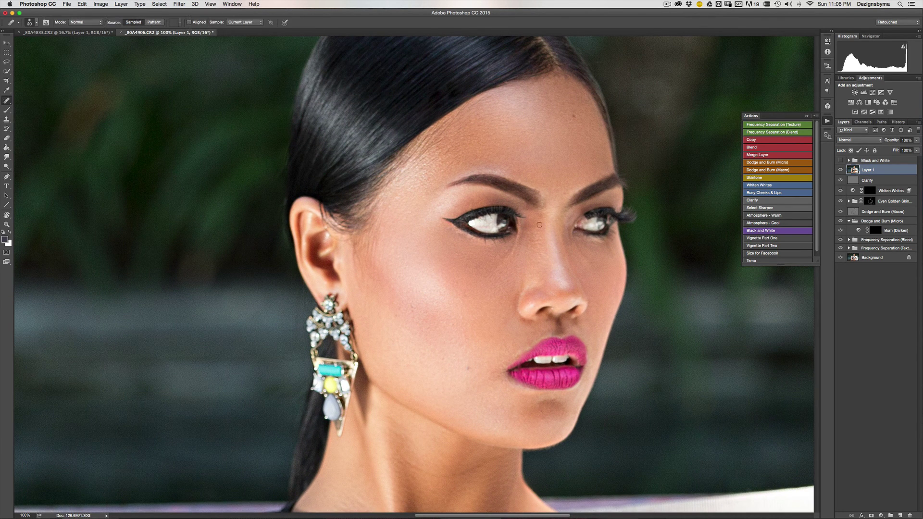
key(])
click(583, 261)
alt+click(596, 264)
mouse_move(603, 249)
mouse_down()
mouse_move(606, 272)
mouse_move(610, 253)
mouse_up()
key(super+minus)
key(super+minus)
key(super+minus)
key(super+minus)
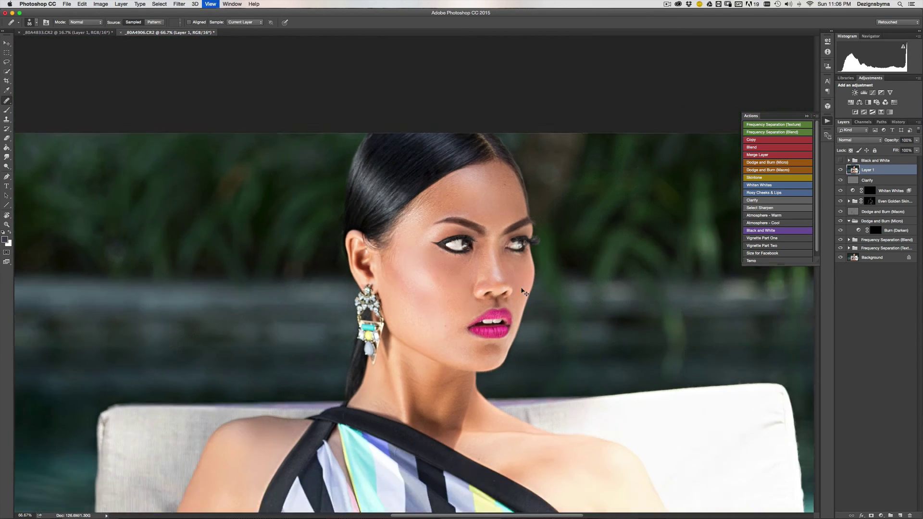
Crop about one fifth of the width off the pool side behind the model's shoulder, keeping the cropped pixels.
key(super+plus)
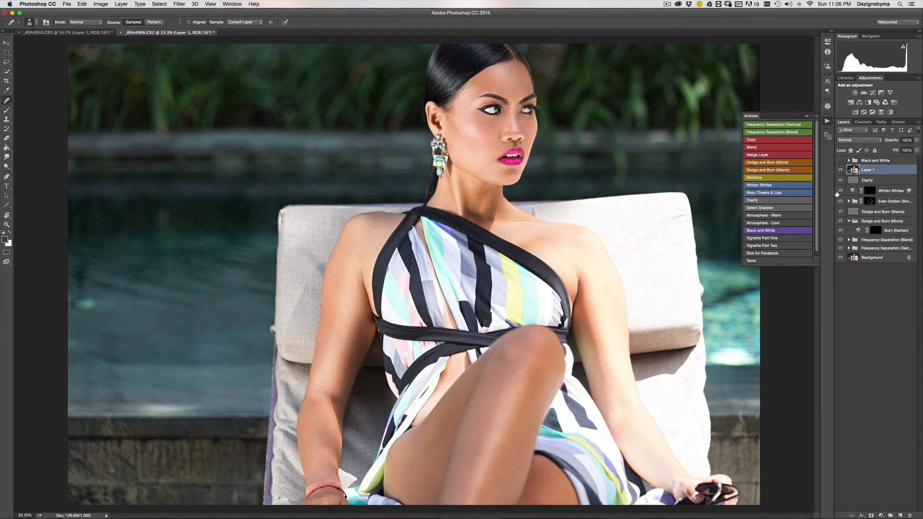
key(super+minus)
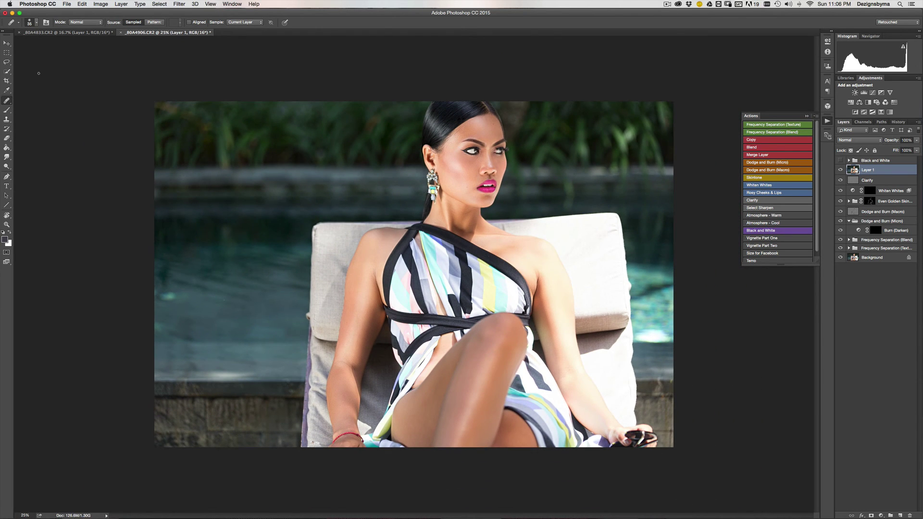
click(7, 81)
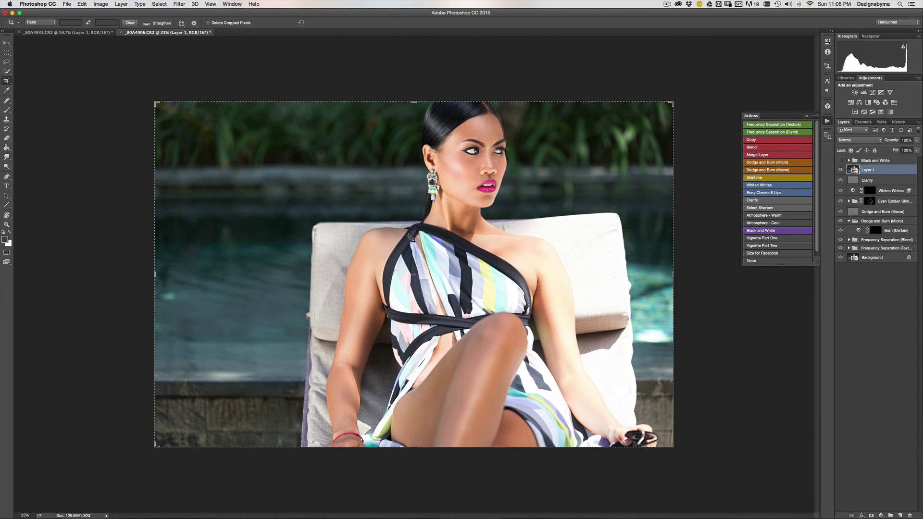
drag(155, 272, 206, 276)
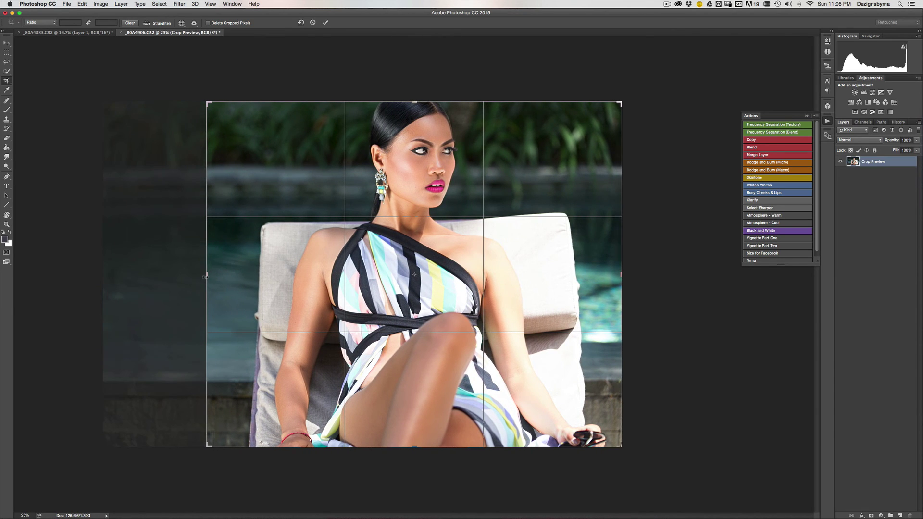
key(Return)
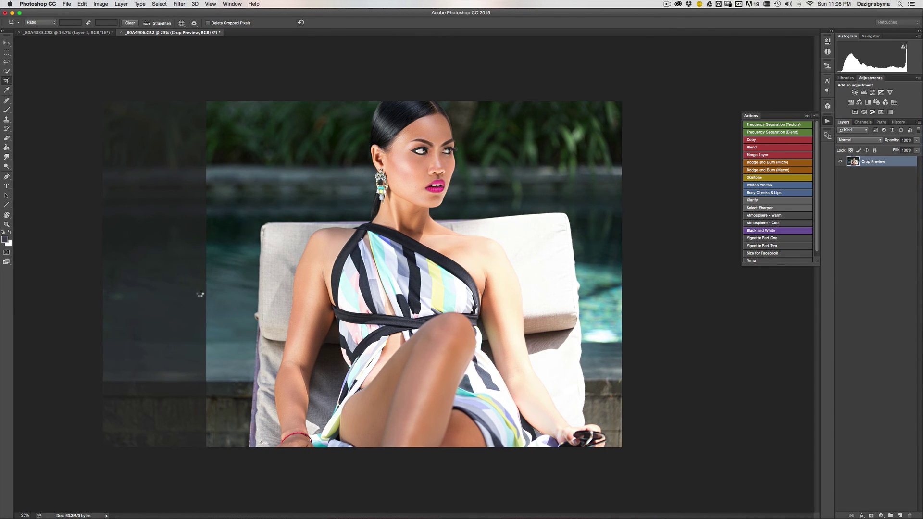
key(super+f)
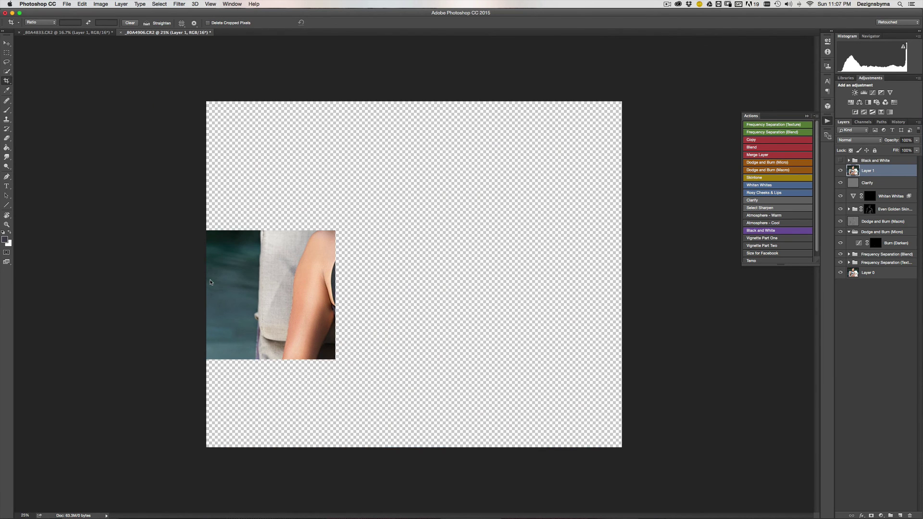
key(super+minus)
key(super+plus)
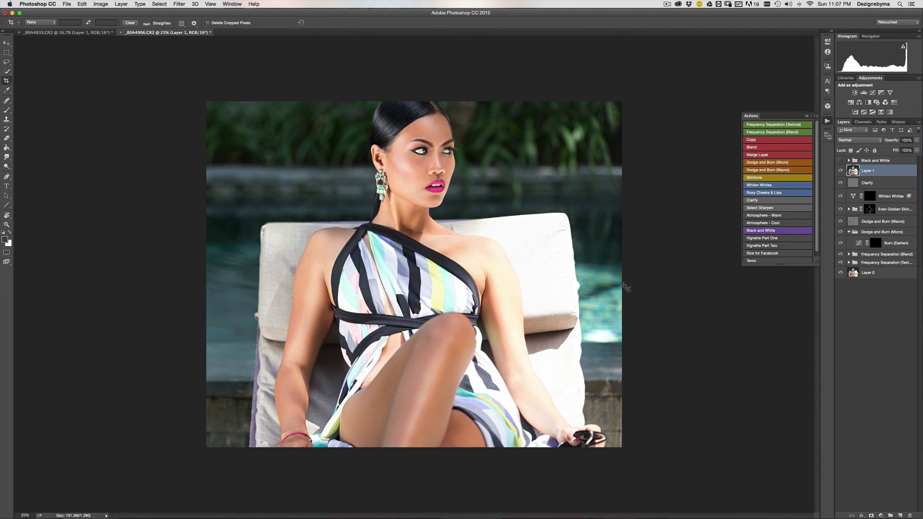
key(super+plus)
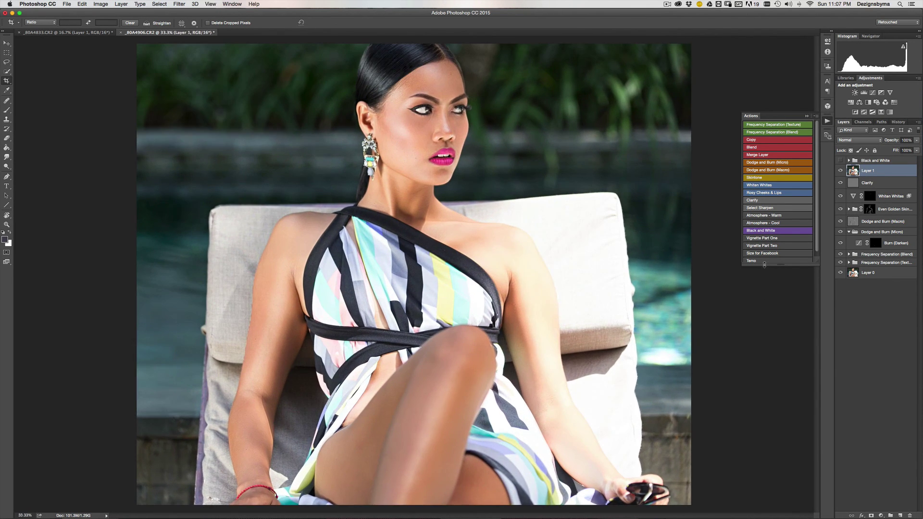
key(super+minus)
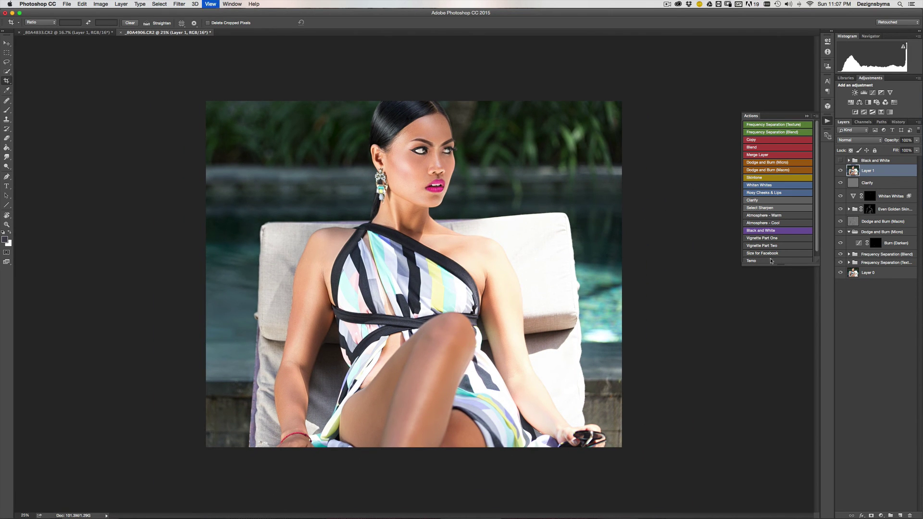
key(super+plus)
key(super+minus)
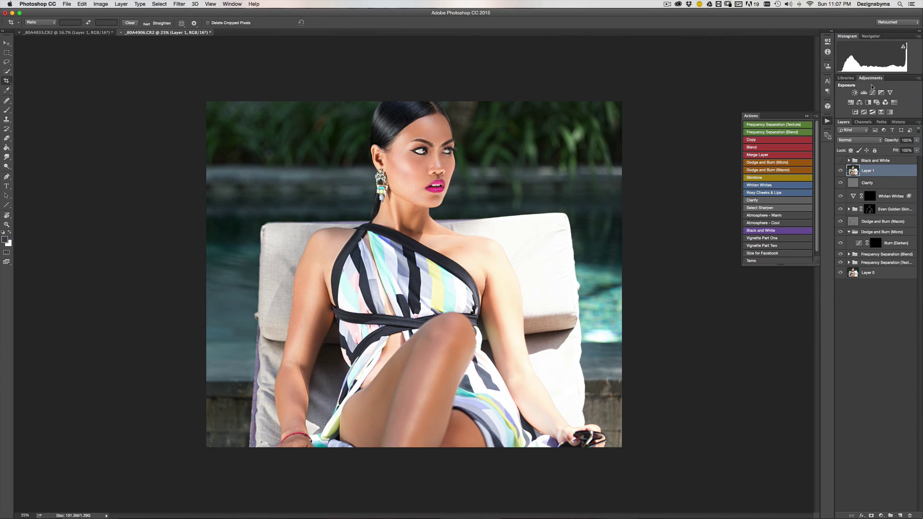
Add a Selective Color adjustment above Layer 1 and set its blacks to cyan +3, yellow -9 and black +5.
click(808, 117)
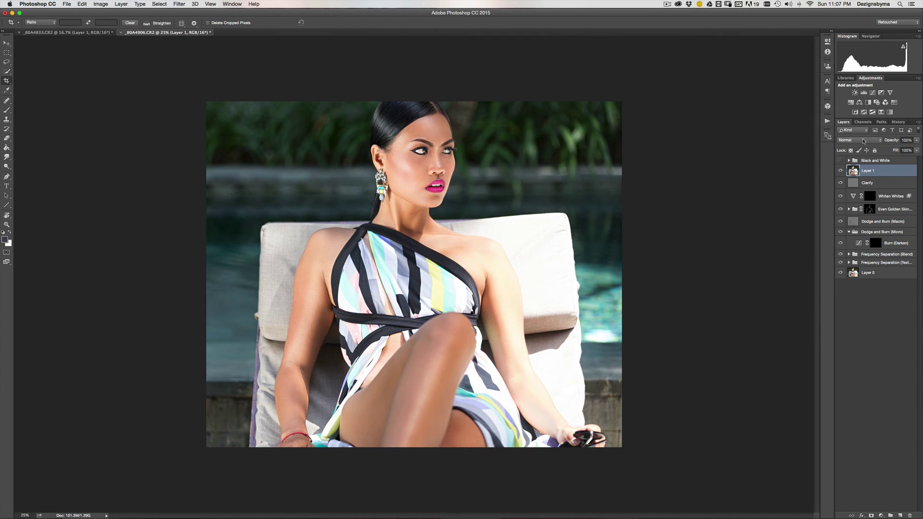
click(873, 113)
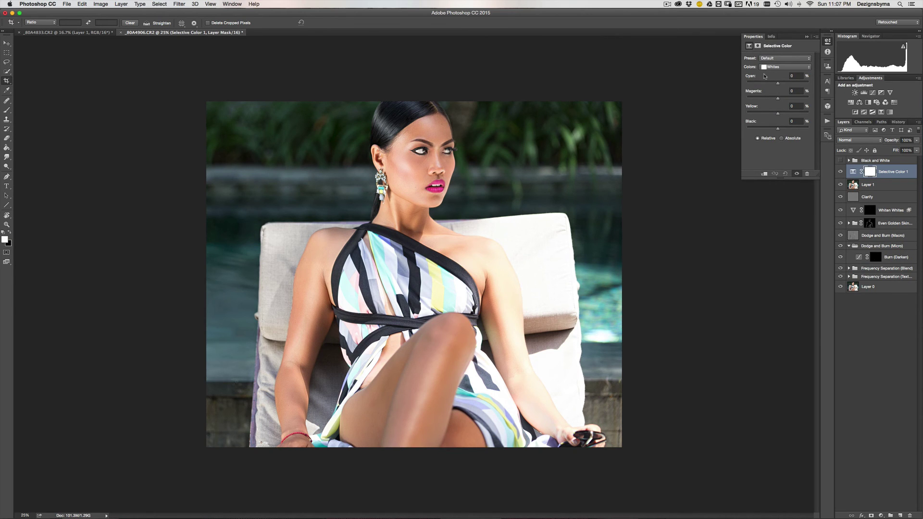
click(768, 68)
click(771, 80)
drag(780, 117, 762, 117)
drag(778, 116, 787, 118)
mouse_move(779, 85)
mouse_down()
mouse_move(786, 89)
mouse_move(775, 90)
mouse_up()
drag(779, 88, 779, 88)
key(super+minus)
key(super+plus)
drag(778, 130, 779, 129)
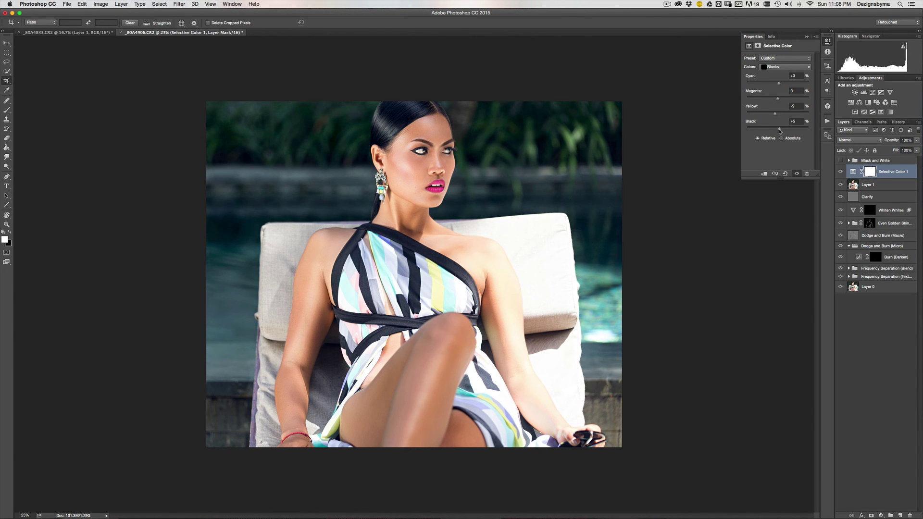
Compare the image with the Selective Color adjustment hidden and shown at two zoom levels.
click(841, 171)
click(841, 171)
click(841, 171)
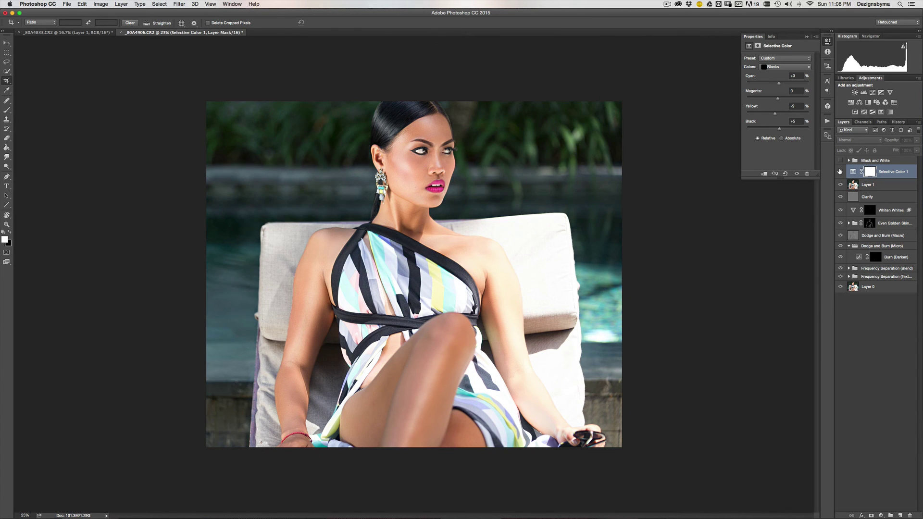
click(839, 171)
click(840, 172)
click(841, 171)
key(super+minus)
click(840, 171)
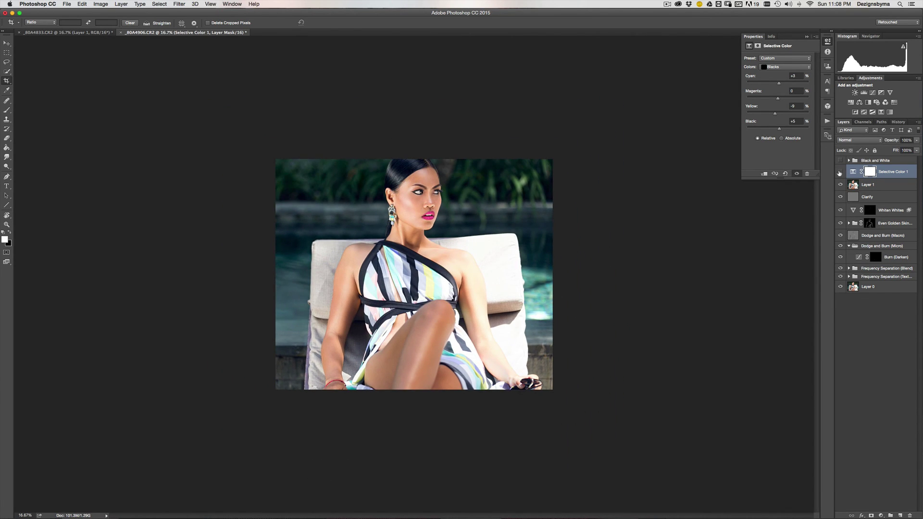
click(839, 171)
key(super+plus)
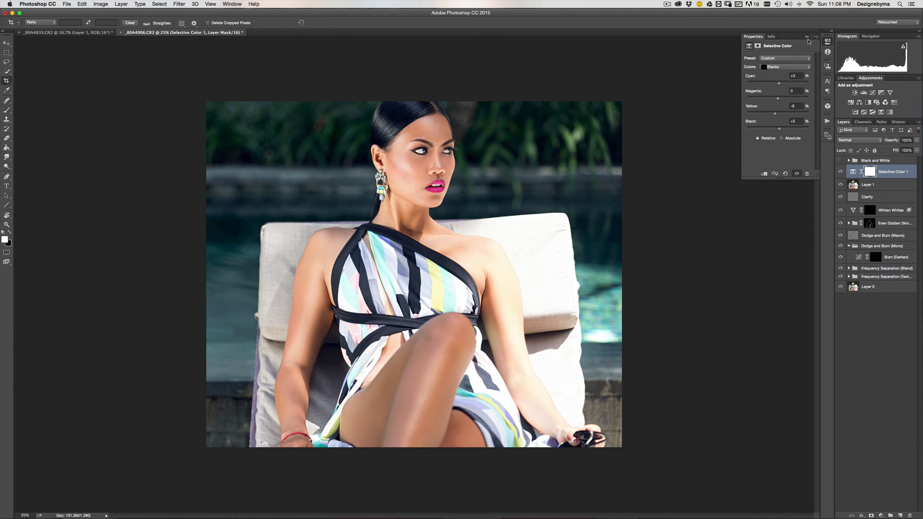
Try adjusting the black amount in the Selective Color layer's whites and compare the image with the layer hidden and shown.
click(794, 68)
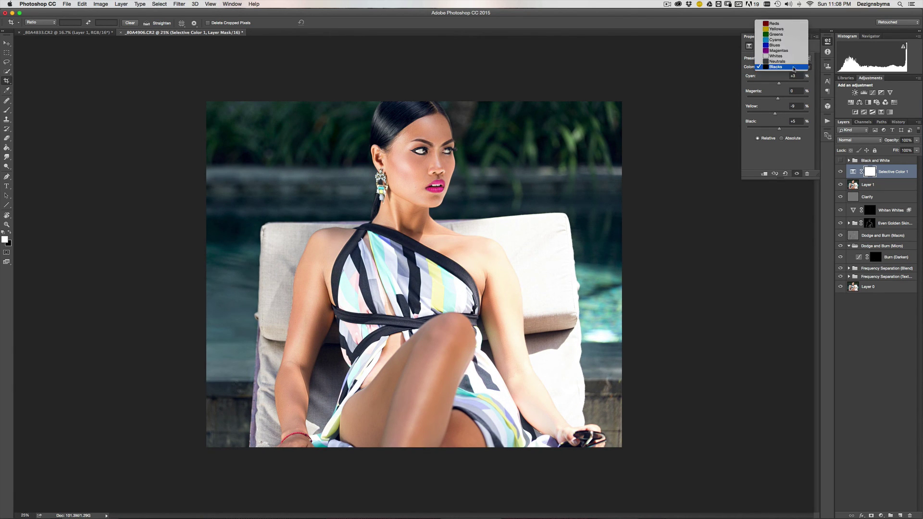
click(798, 57)
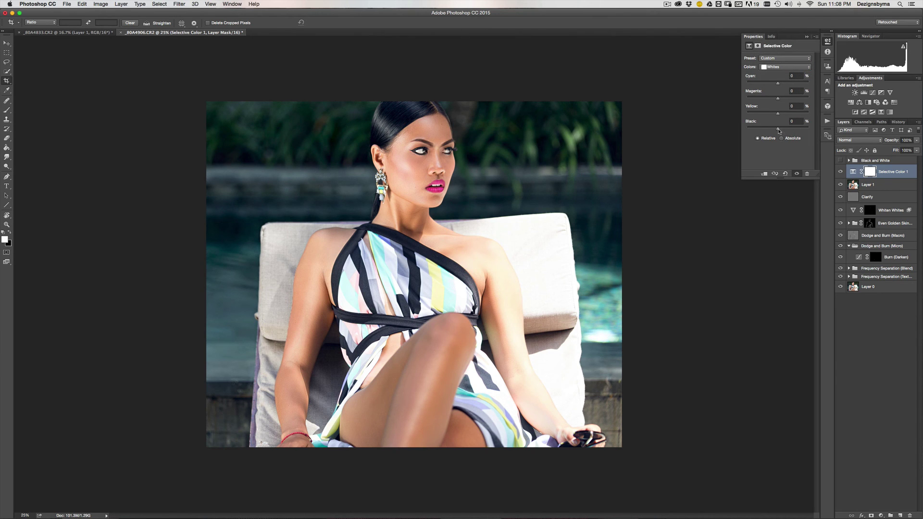
drag(779, 130, 782, 135)
click(807, 37)
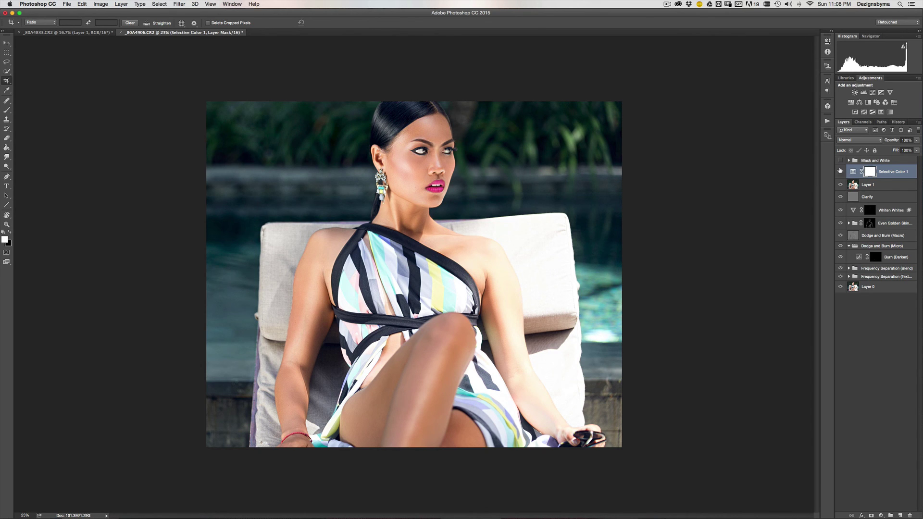
click(839, 171)
click(840, 170)
key(super+minus)
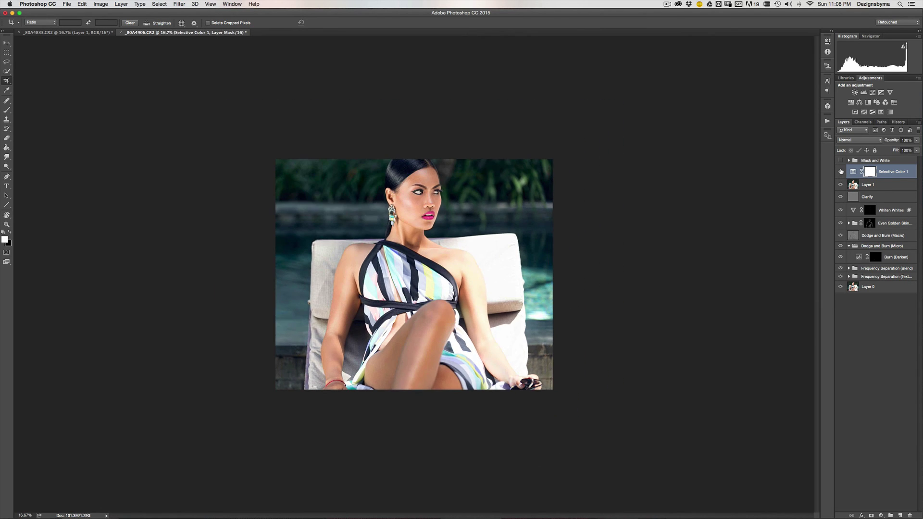
key(super+plus)
Add a Hue/Saturation adjustment and raise the saturation of the greens to +12 by sampling the background foliage.
click(851, 103)
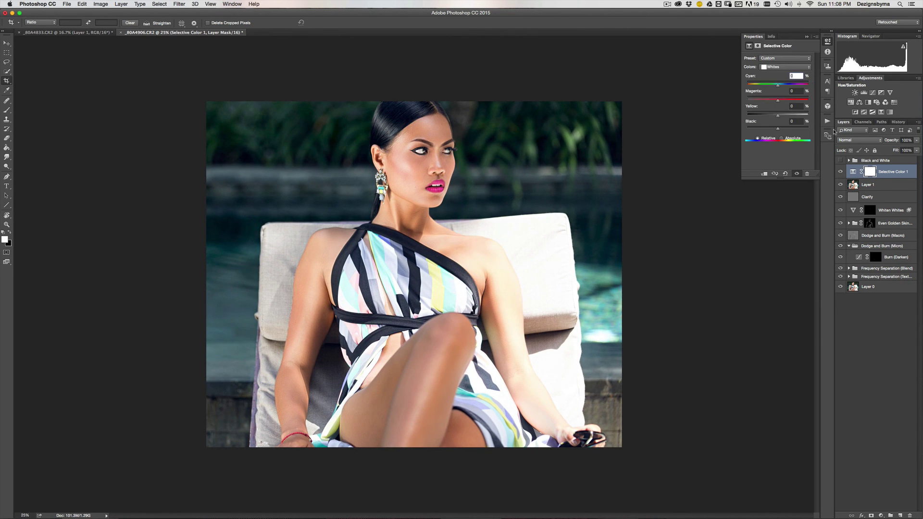
click(748, 68)
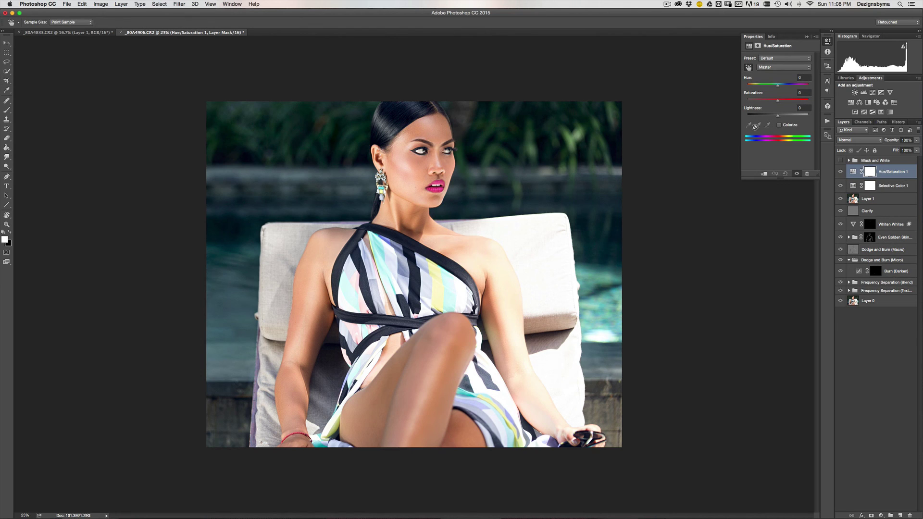
click(532, 131)
drag(530, 135, 562, 139)
key(super+minus)
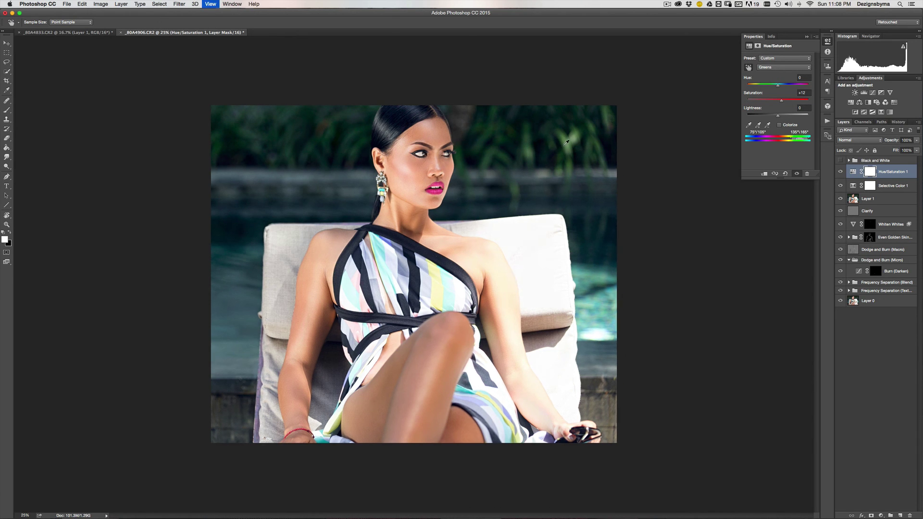
key(super+plus)
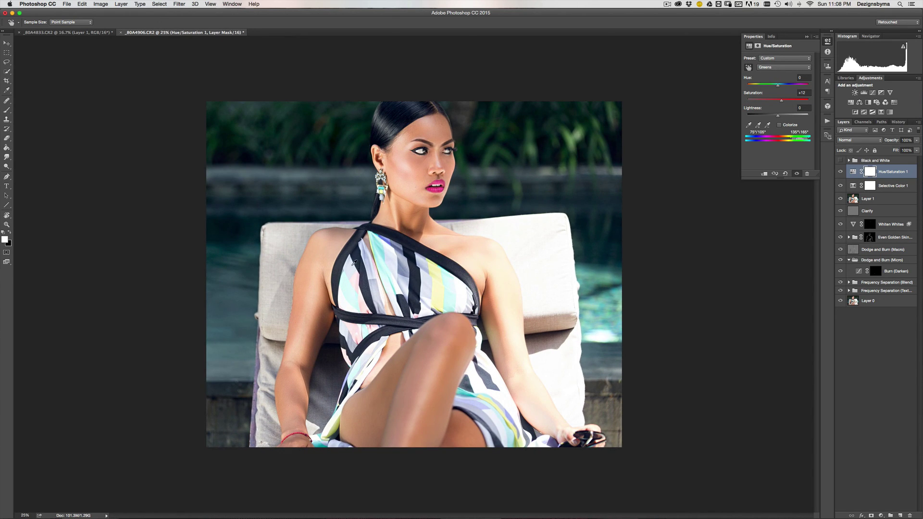
key(super+minus)
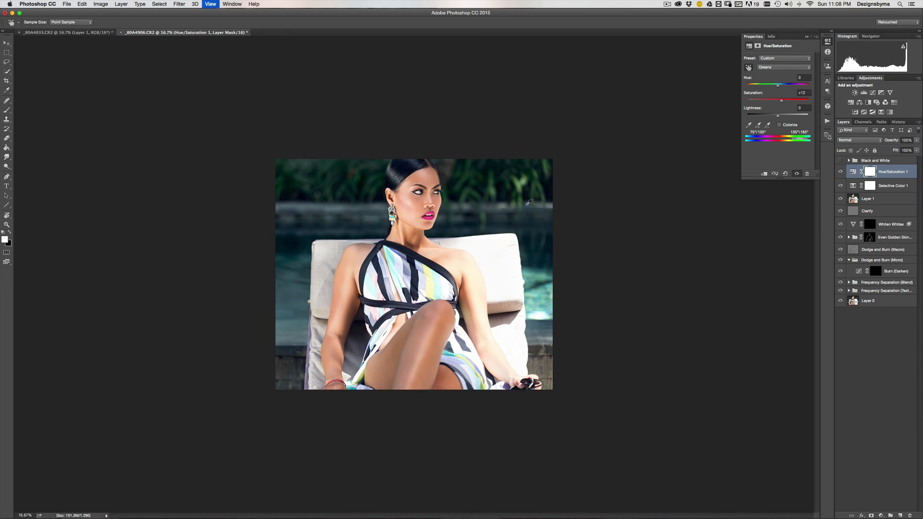
key(super+equal)
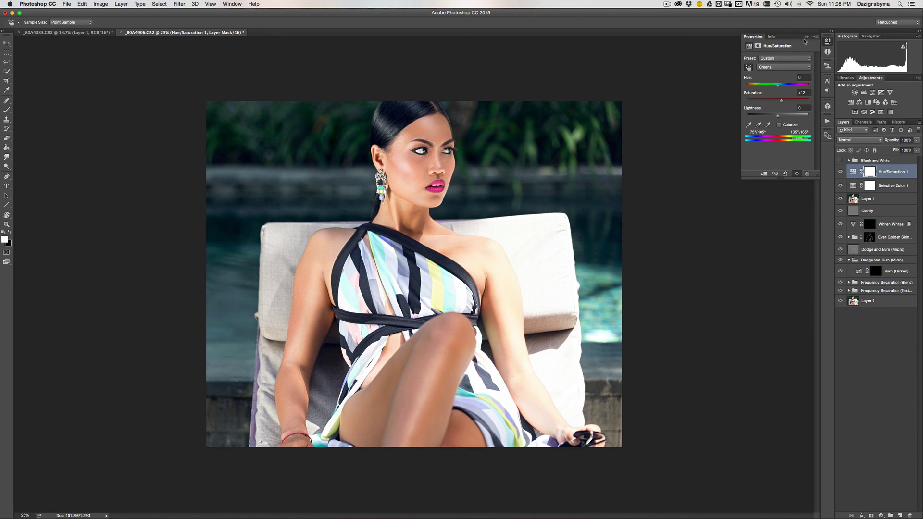
click(806, 37)
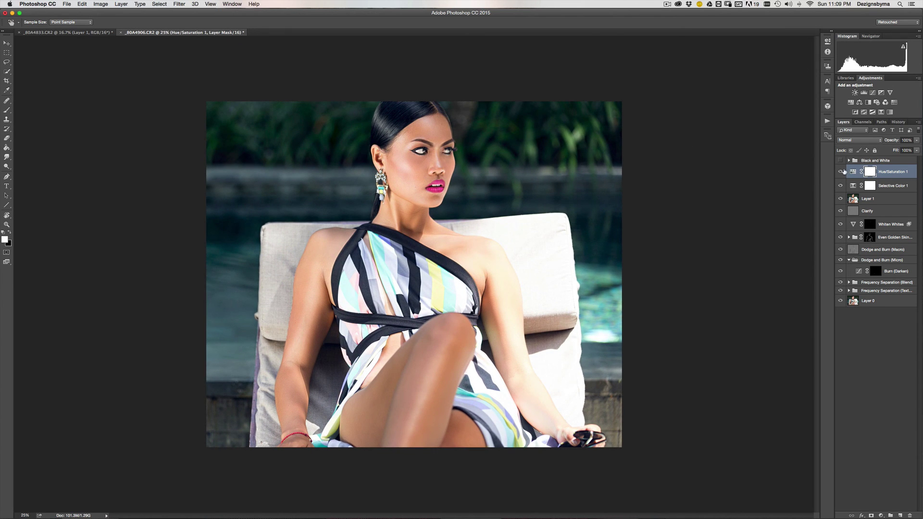
Group the Hue/Saturation and Selective Color adjustments and compare the image with the group hidden and shown.
shift+click(913, 186)
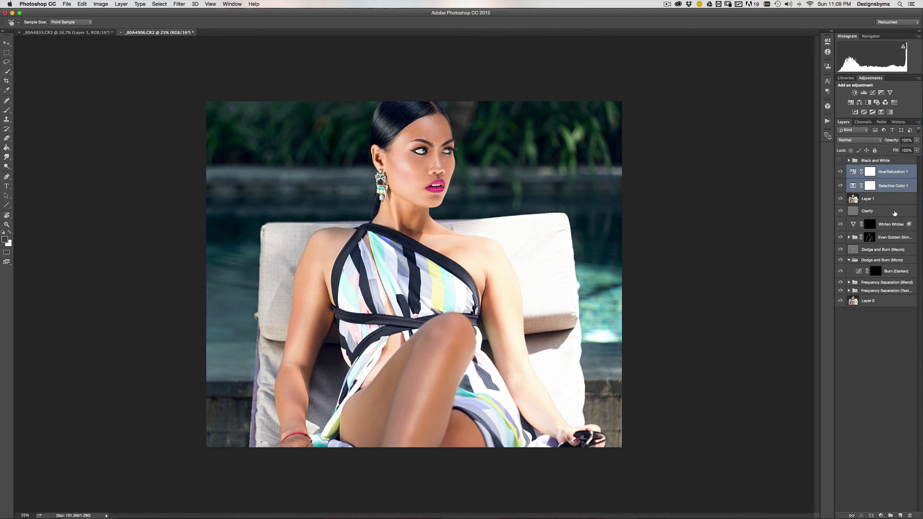
key(super+g)
click(840, 168)
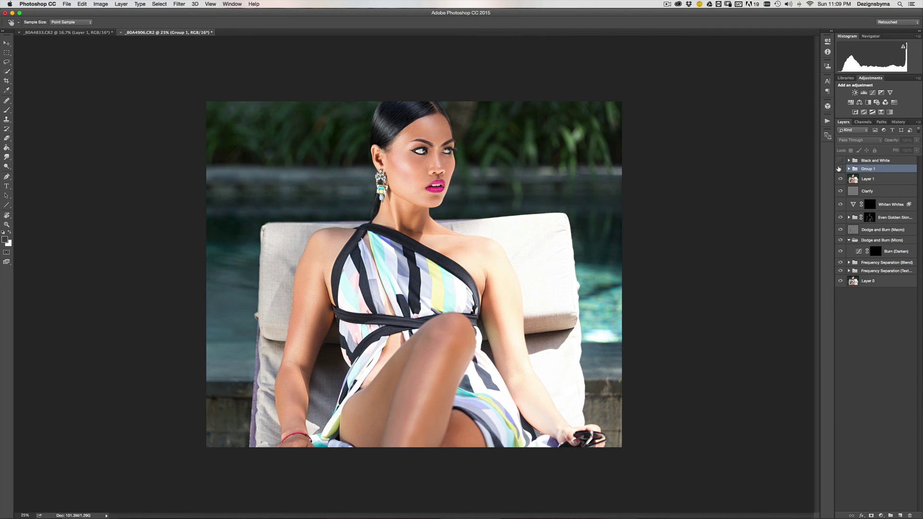
click(840, 169)
click(840, 168)
click(840, 169)
Examine the colour-graded portrait at several zoom levels.
key(super+minus)
key(super+minus)
key(super+plus)
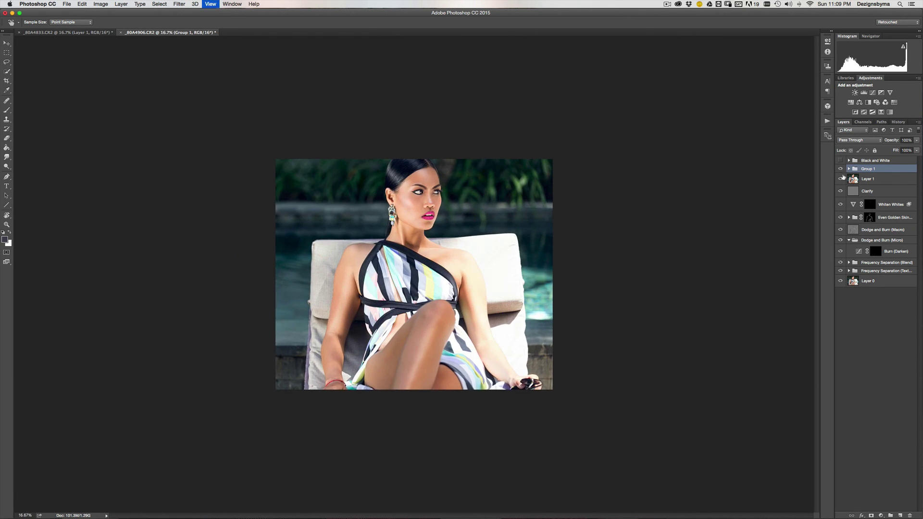
key(super+plus)
key(super+plus)
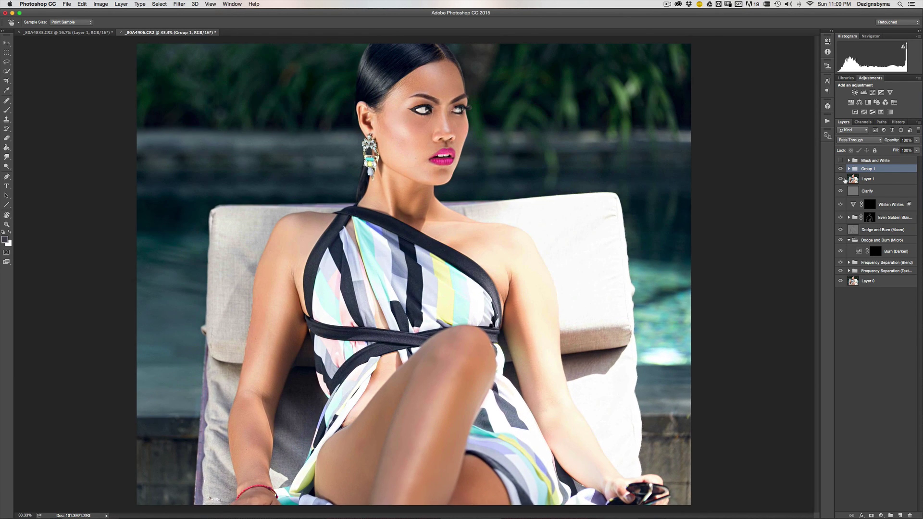
key(super+plus)
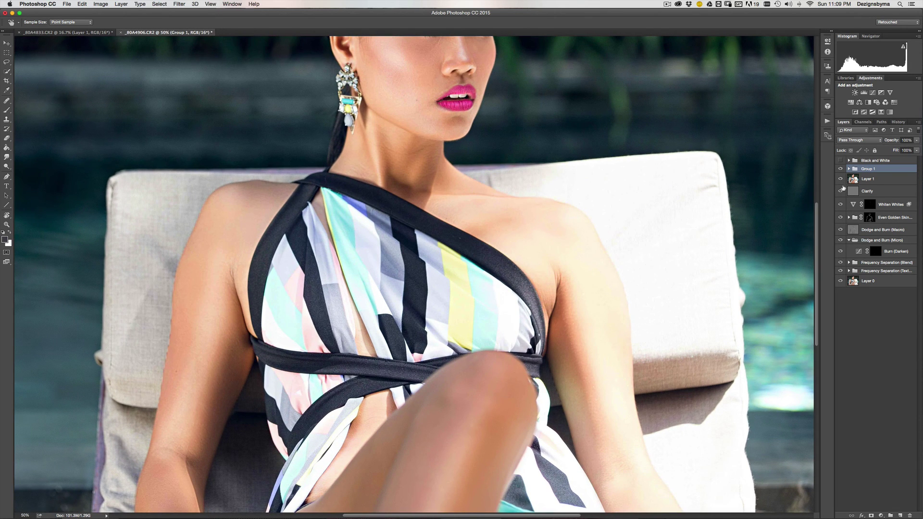
key(super+minus)
key(super+minus)
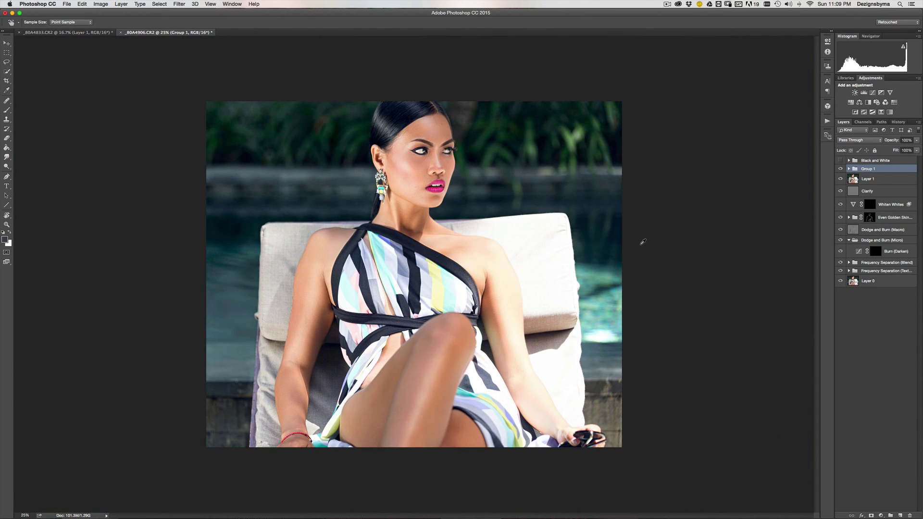
key(super+plus)
key(super+minus)
Open Liquify on Layer 1 and push in the outline of the shoulder and arm beside the sunlit cushion, enlarging the brush to 500.
click(861, 180)
click(174, 2)
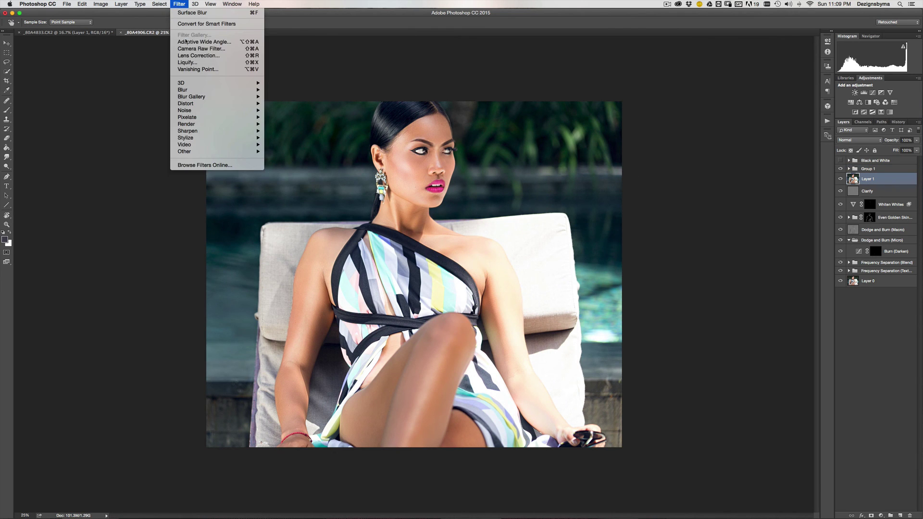
click(195, 73)
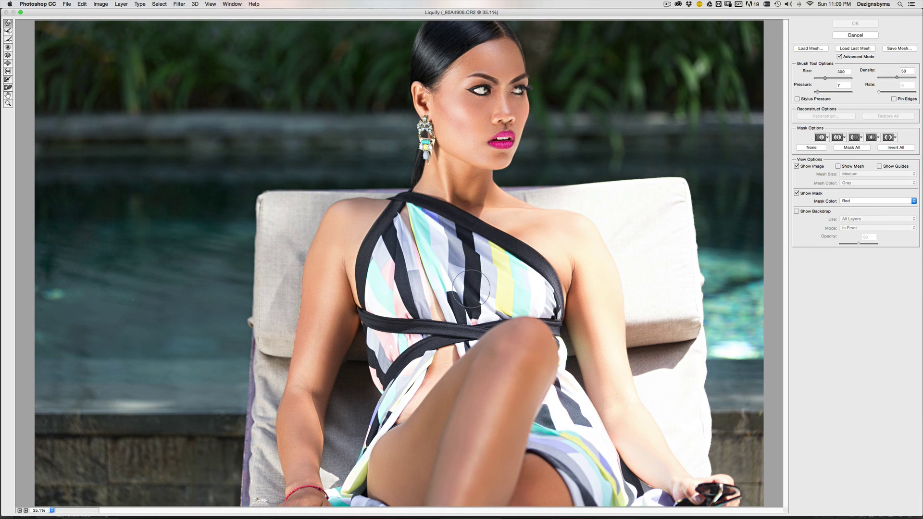
click(603, 242)
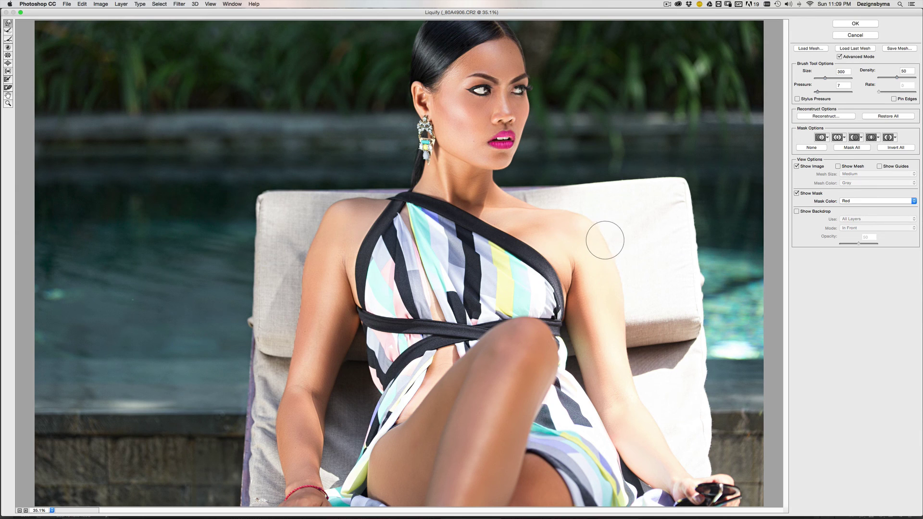
key(bracketright)
key(bracketright)
key(bracketright)
key(bracketright)
key(bracketright)
key(bracketleft)
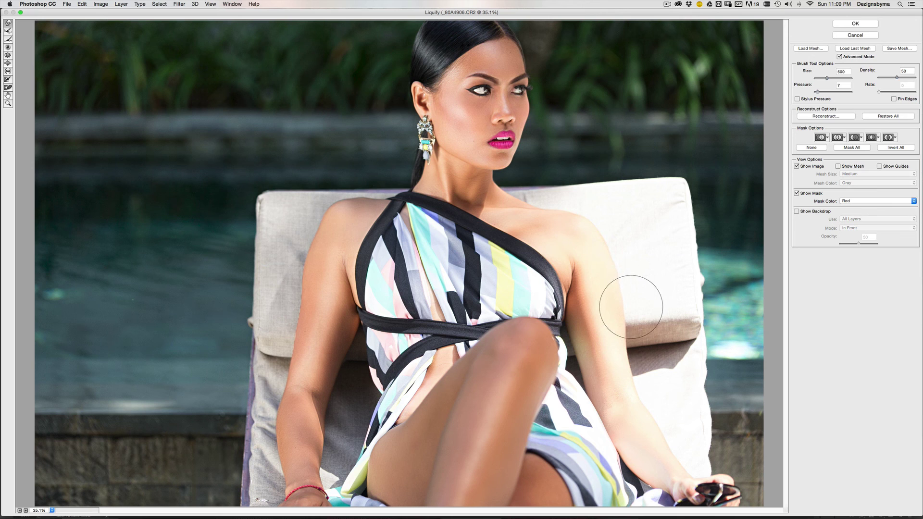
Refine the body contours in Liquify with smaller brush sizes, ending at a size of 250.
key(bracketleft)
key(bracketleft)
key(bracketleft)
key(bracketright)
key(bracketright)
key(bracketleft)
key(bracketleft)
Review the reshaped figure at several zoom levels and apply the Liquify changes.
key(super+plus)
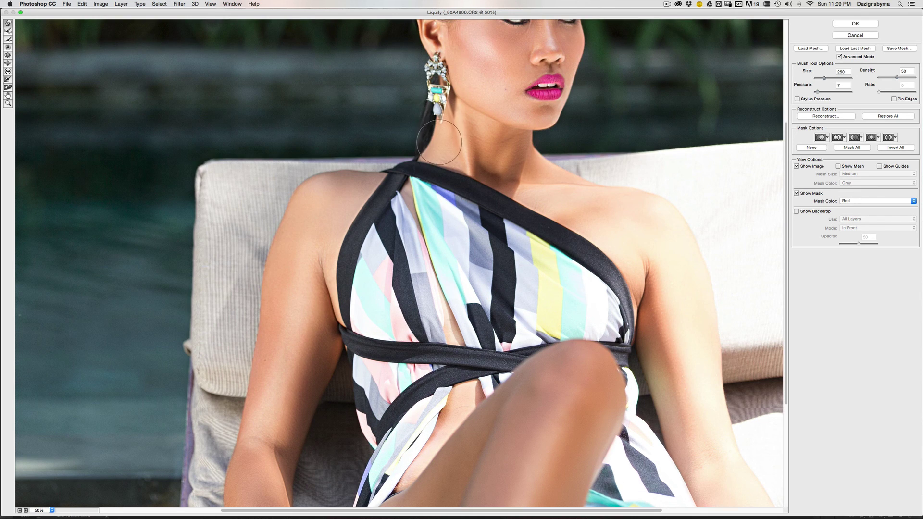
key(super+minus)
key(super+minus)
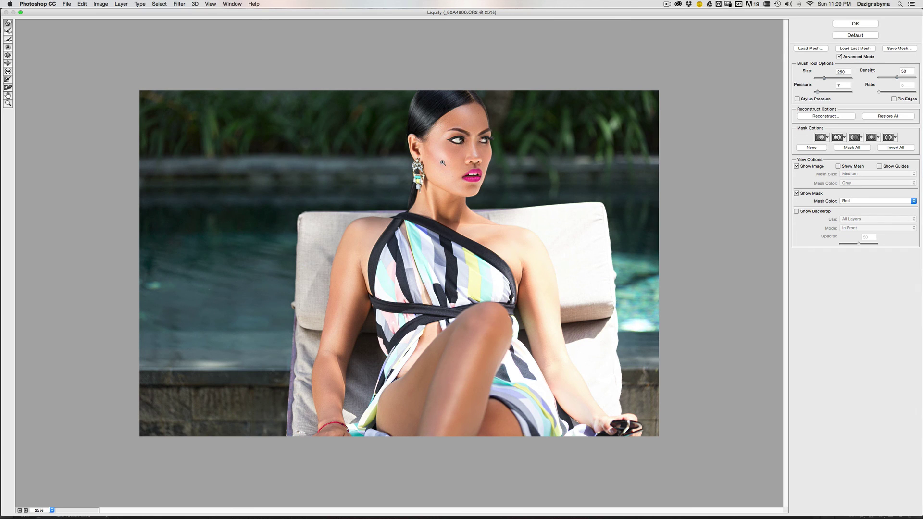
key(super+equal)
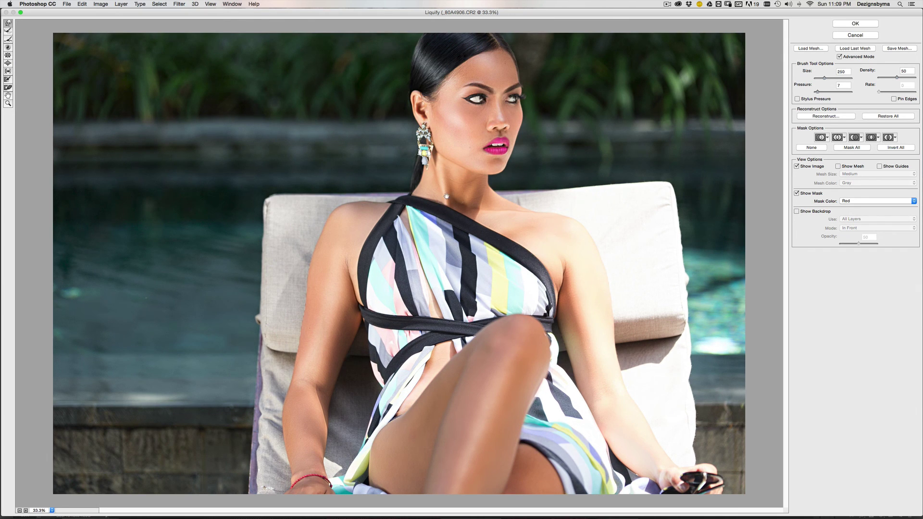
key(super+minus)
key(super+equal)
key(super+minus)
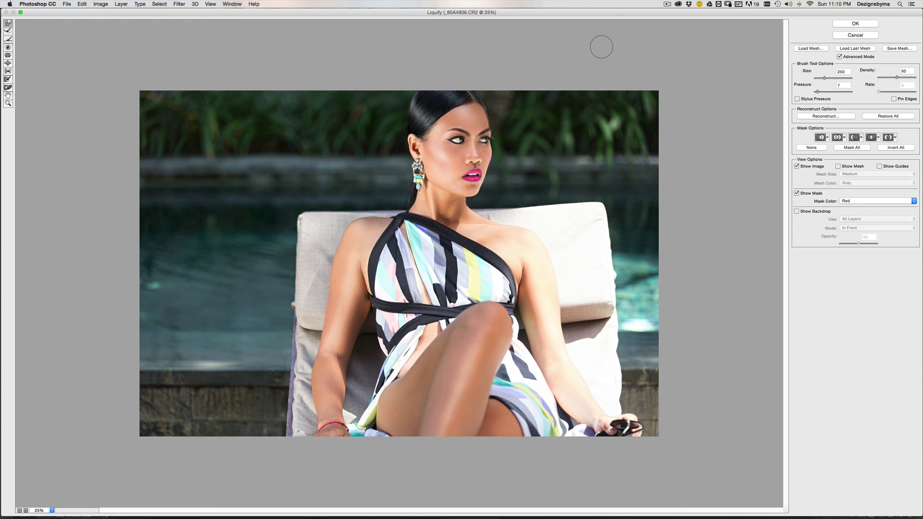
click(856, 24)
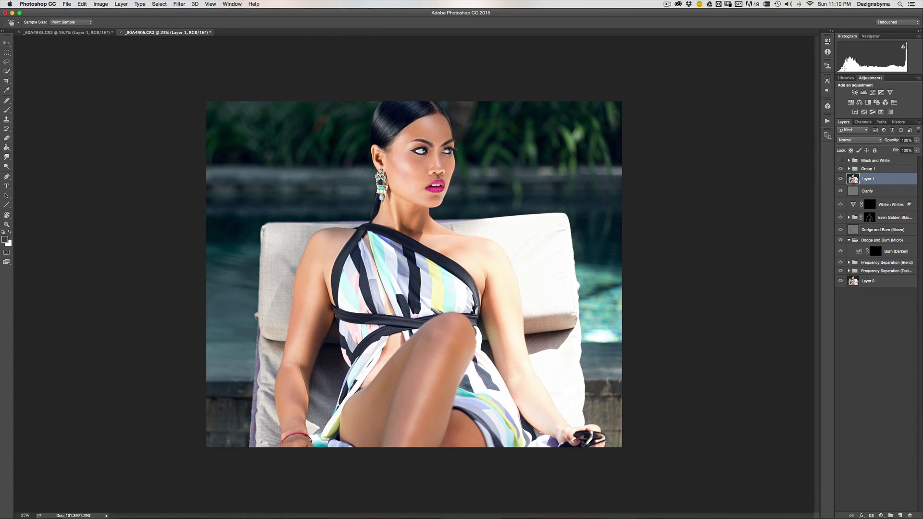
Compare the image with Layer 1 hidden and shown.
click(840, 179)
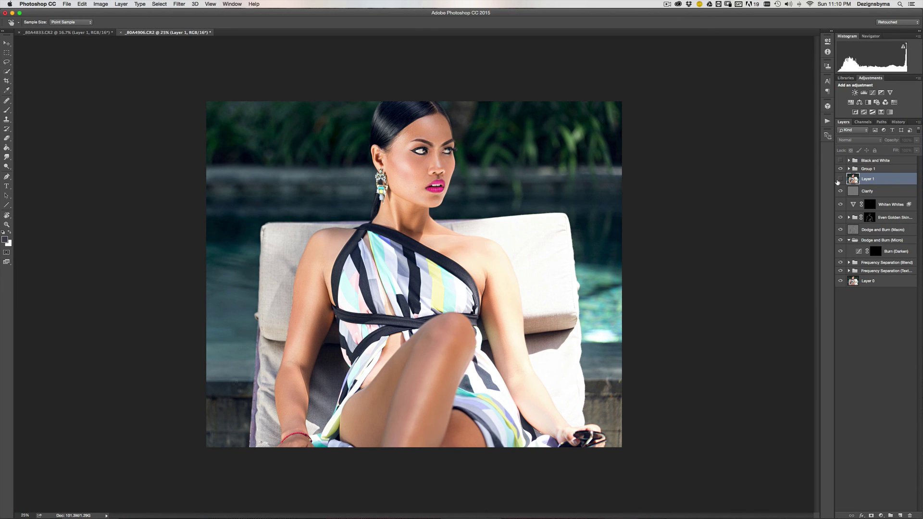
click(839, 180)
click(840, 180)
click(840, 179)
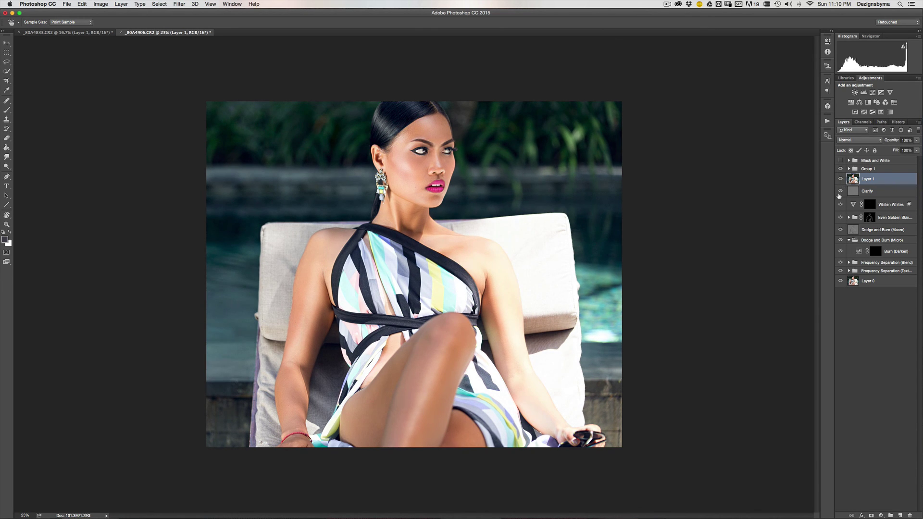
Delete the hidden Black and White group from the layer stack.
key(super+minus)
key(super+plus)
drag(895, 161, 909, 515)
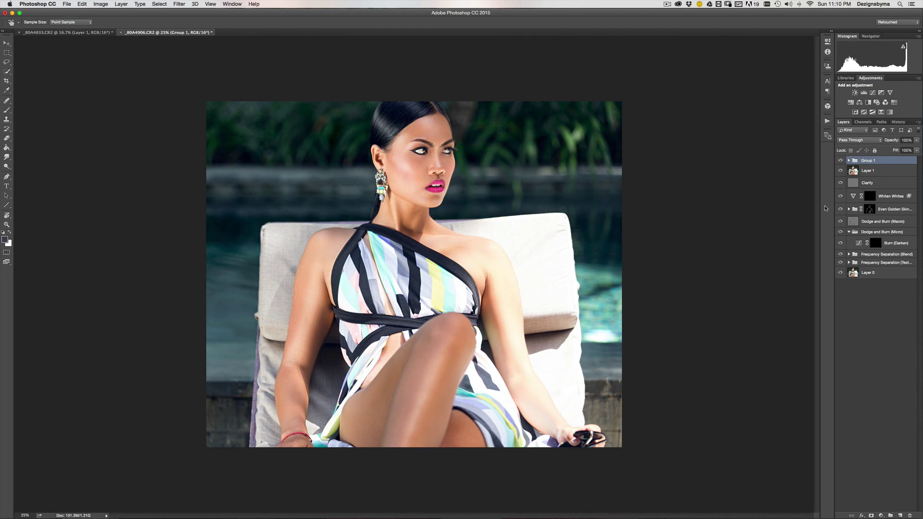
Inspect the face, neck, shoulders and dress up close for remaining flaws.
key(super+plus)
key(super+plus)
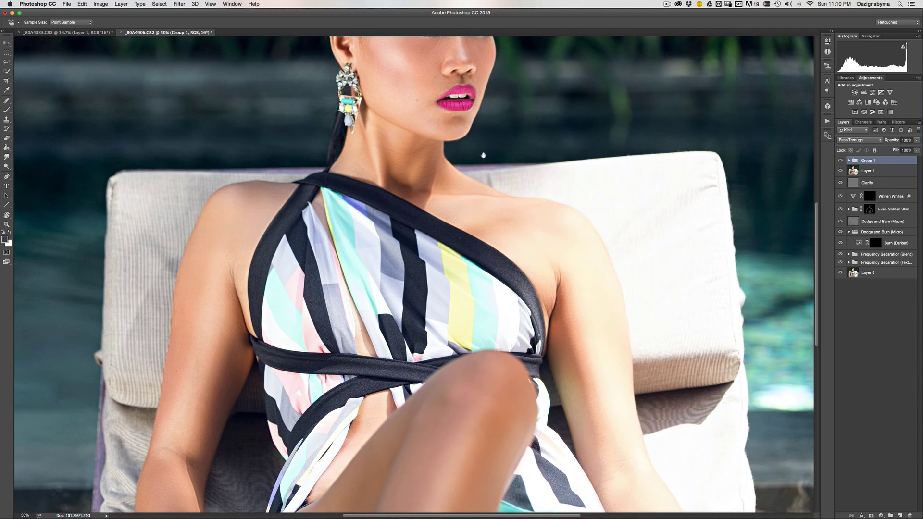
scroll(494, 177, up, 1)
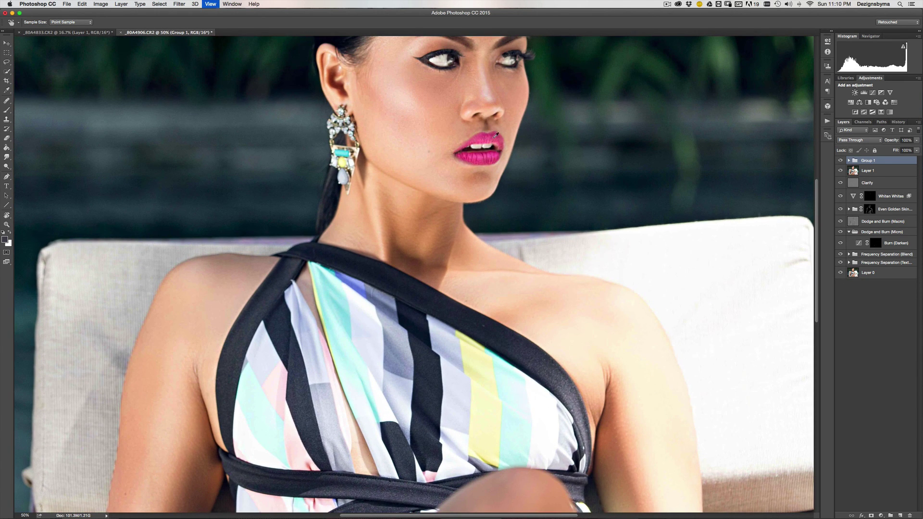
key(super+plus)
scroll(499, 215, up, 2)
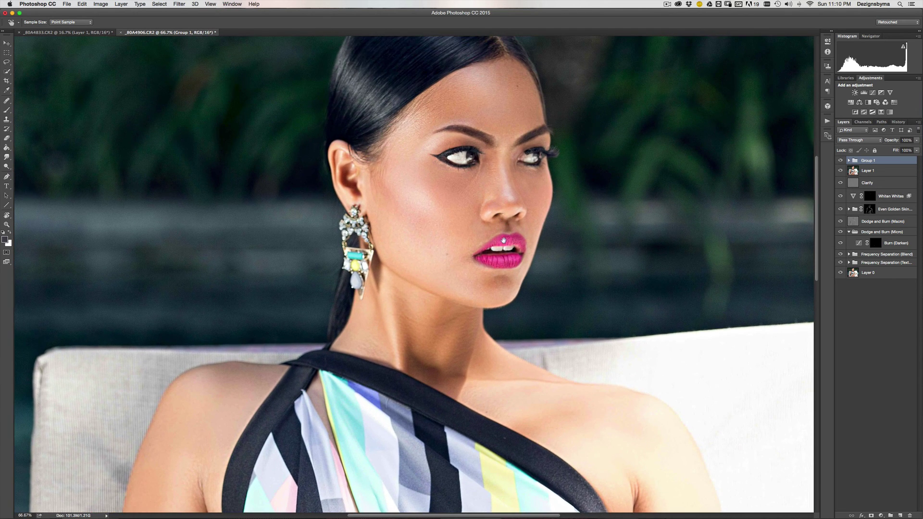
drag(503, 240, 504, 232)
scroll(514, 284, down, 5)
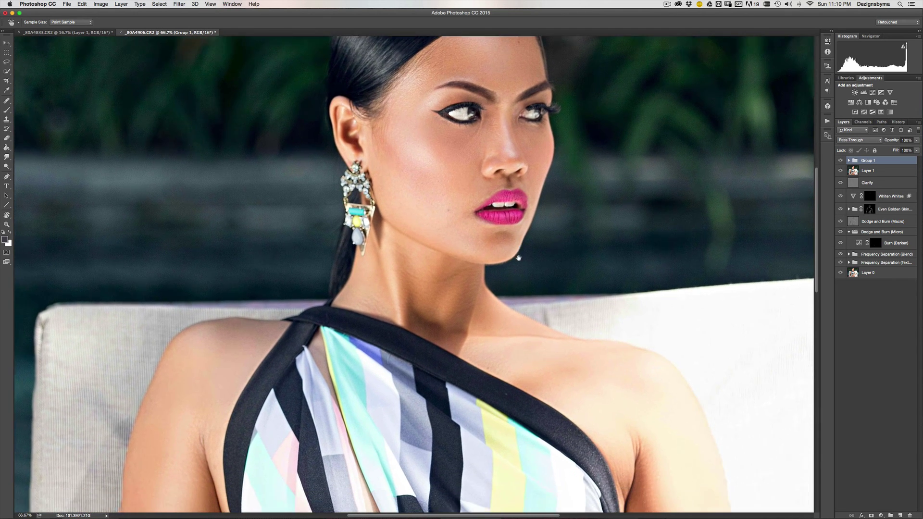
scroll(518, 241, down, 4)
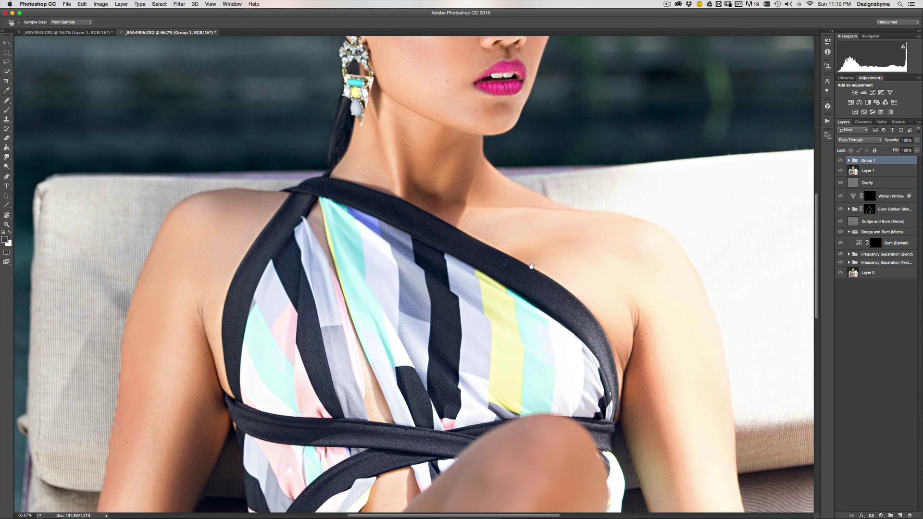
Activate the Healing Brush on Layer 1 and inspect the dress, legs and the cushion beside the bracelet for blemishes.
click(860, 175)
click(9, 101)
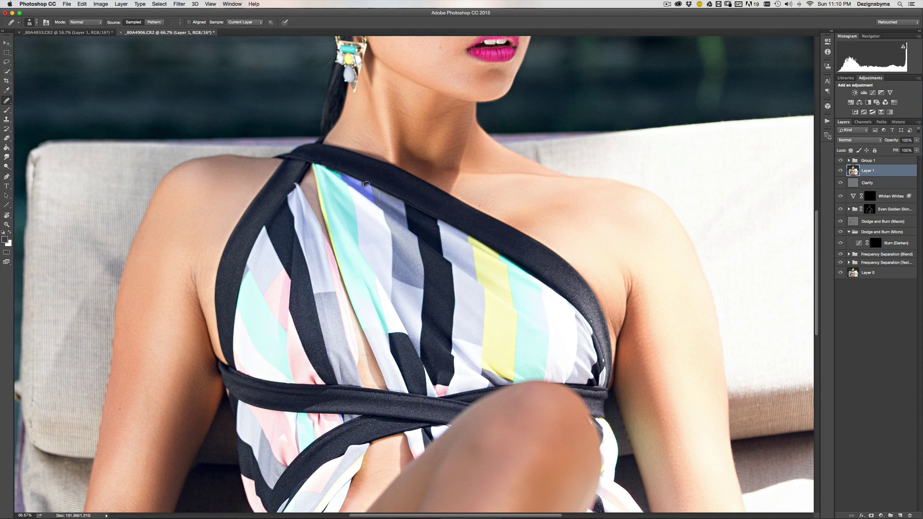
key(super+minus)
drag(518, 298, 520, 255)
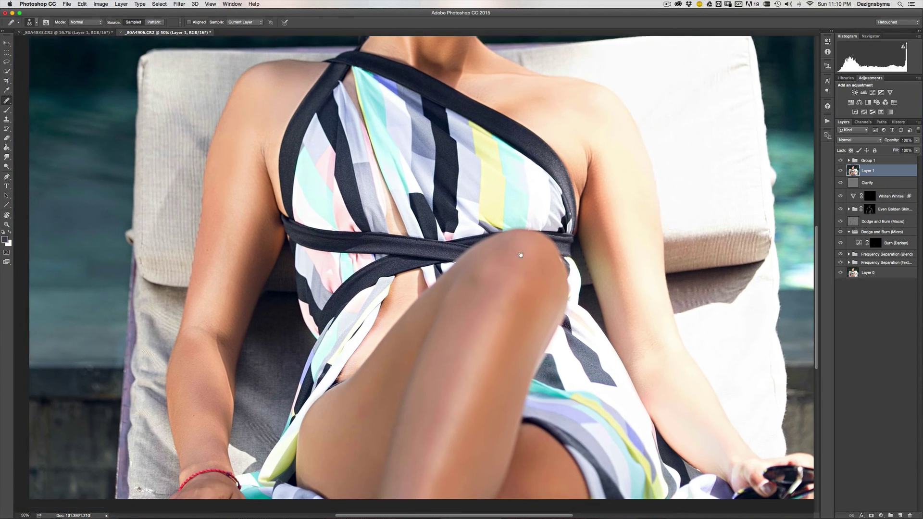
scroll(521, 255, down, 3)
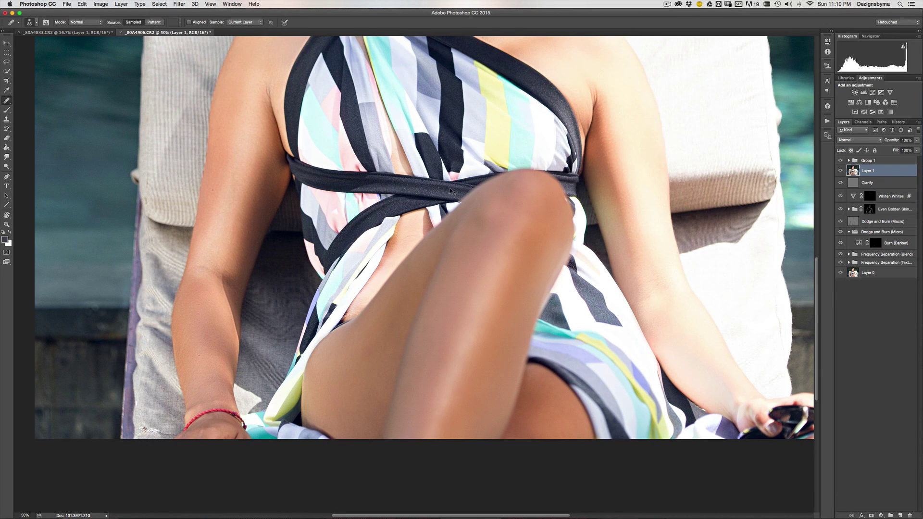
key(super+equal)
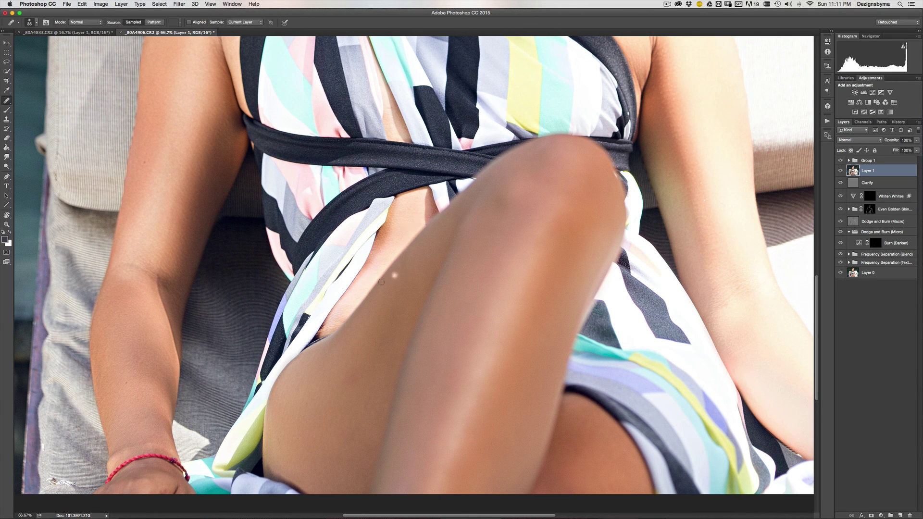
key(super+minus)
key(super+minus)
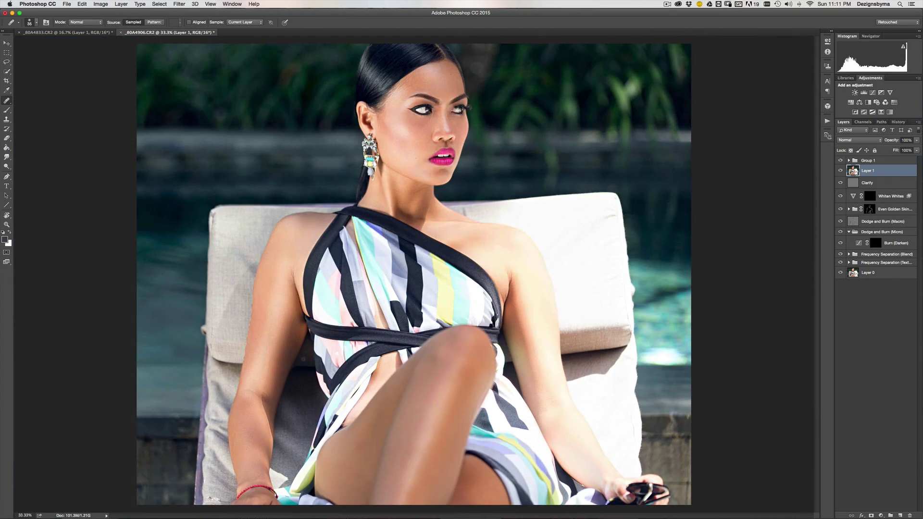
key(super+plus)
key(super+plus)
key(super+plus)
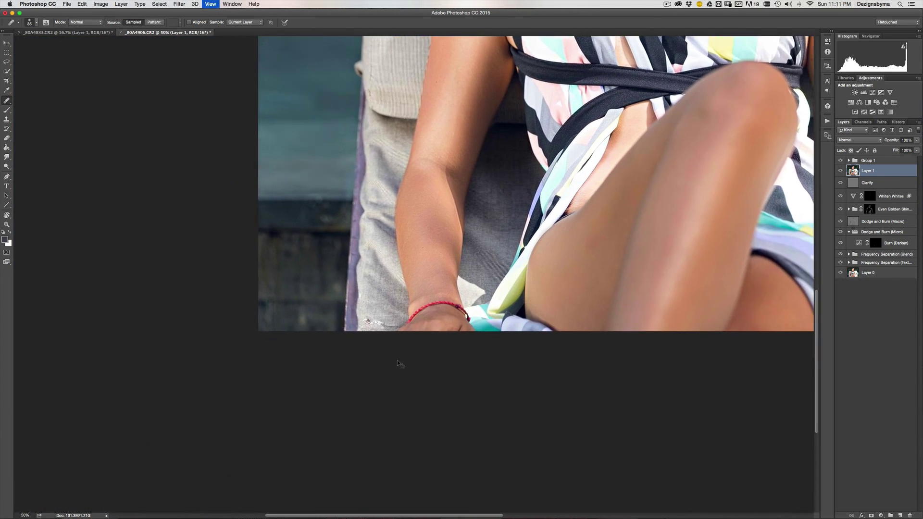
key(super+plus)
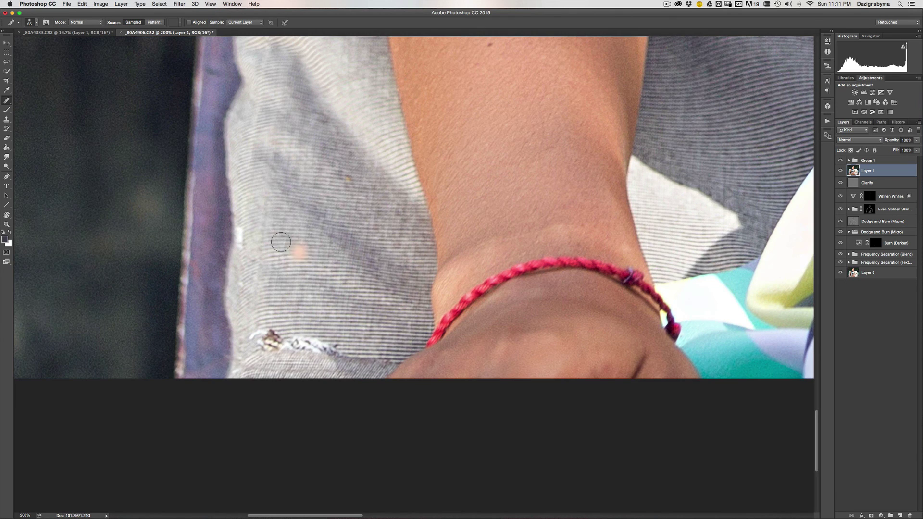
Try to patch the torn seam in the cushion beside the wrist with clean fabric, then undo the patch and clear the selection.
click(168, 133)
mouse_move(8, 108)
mouse_down()
mouse_move(29, 101)
mouse_move(38, 114)
mouse_up()
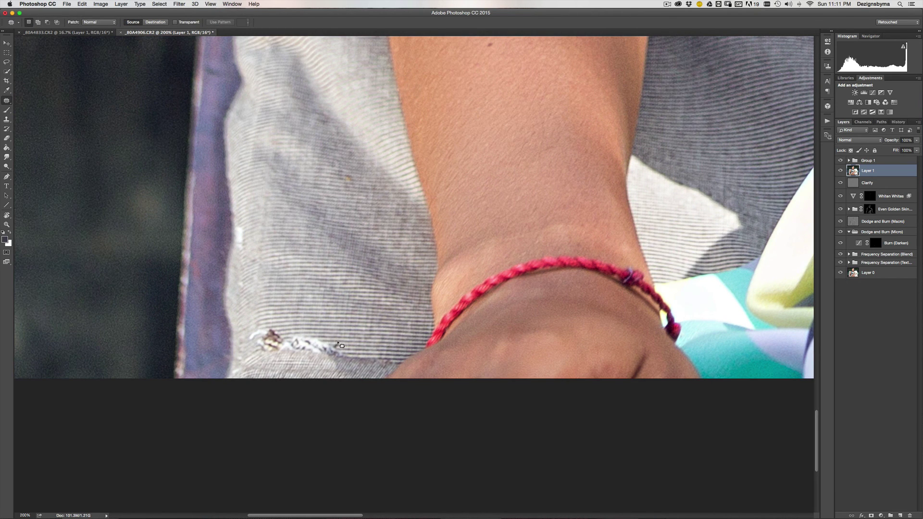
mouse_move(305, 331)
mouse_down()
mouse_move(251, 333)
mouse_move(284, 356)
mouse_move(313, 360)
mouse_move(342, 343)
mouse_move(309, 343)
mouse_move(314, 319)
mouse_up()
key(super+d)
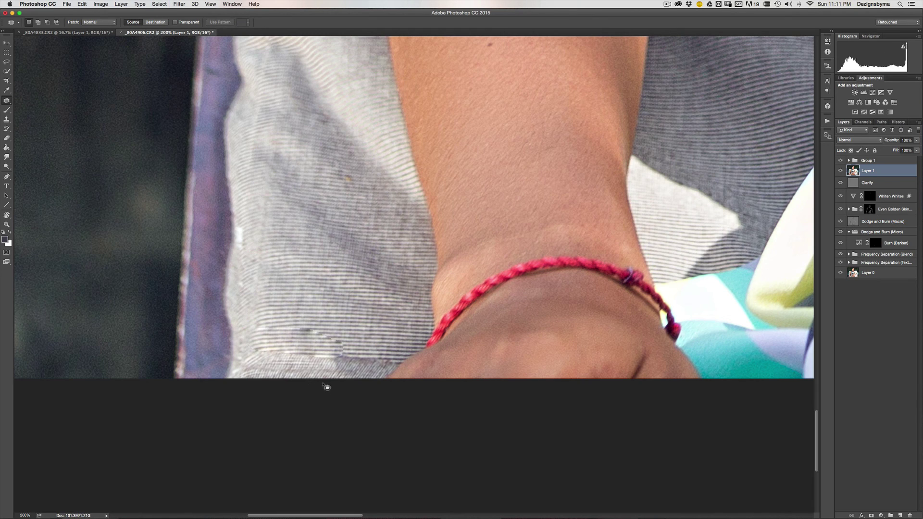
key(super+alt+z)
key(super+alt+z)
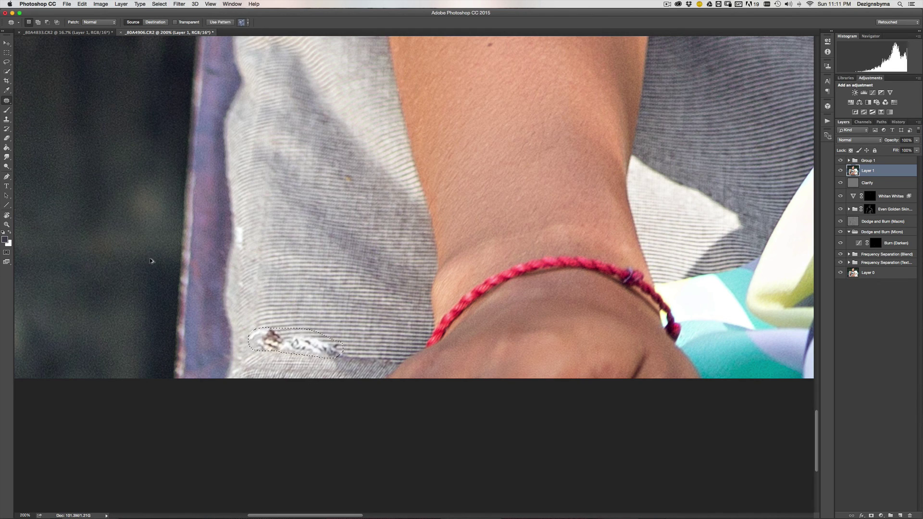
key(super+d)
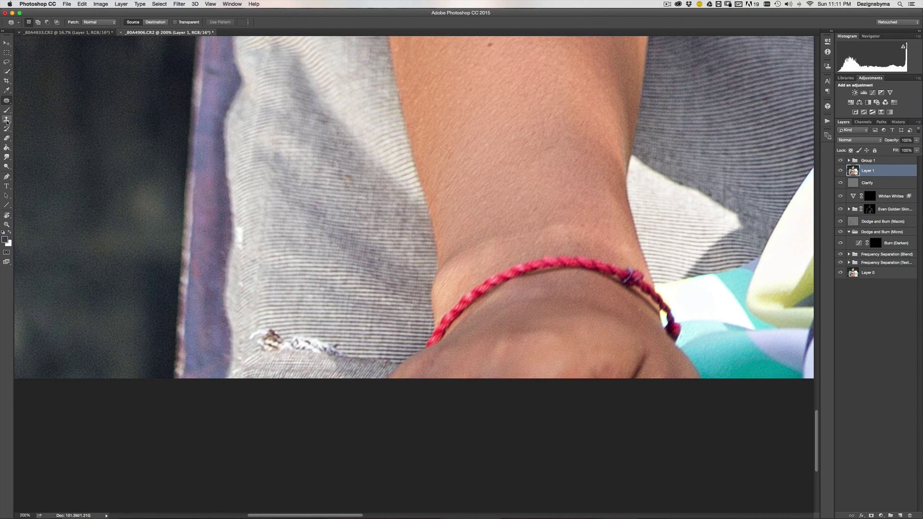
Clone clean striped fabric over the torn cushion seam beside the wrist using an enlarged Clone Stamp brush at 17% flow.
click(7, 120)
key(bracketright)
key(bracketright)
key(bracketright)
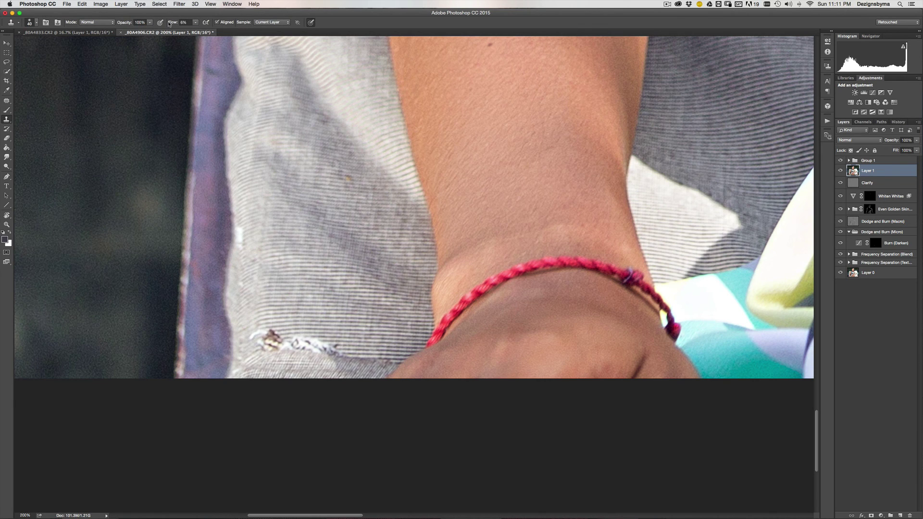
drag(173, 24, 178, 25)
alt+click(268, 316)
mouse_move(266, 332)
mouse_down()
mouse_move(276, 332)
mouse_move(253, 334)
mouse_move(272, 330)
mouse_move(266, 347)
mouse_move(284, 329)
mouse_move(303, 328)
mouse_move(293, 339)
mouse_move(344, 345)
mouse_up()
alt+click(323, 340)
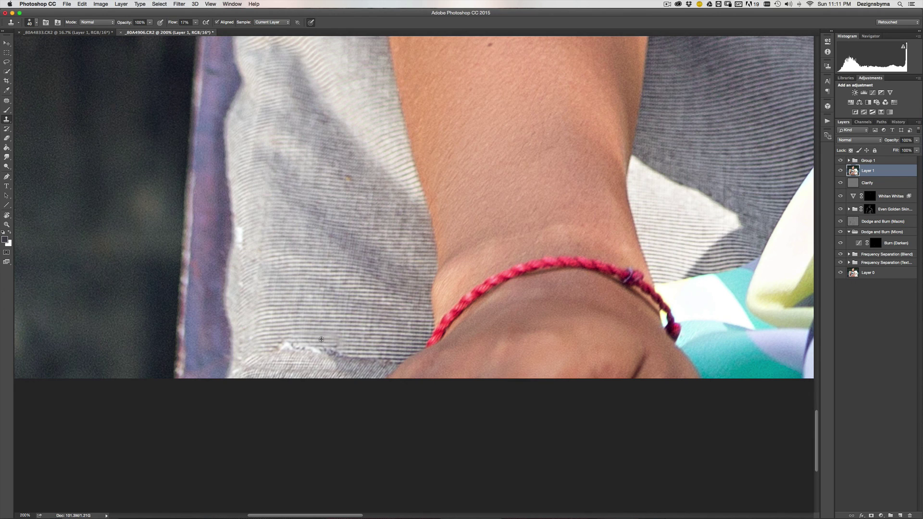
click(338, 341)
mouse_move(313, 340)
mouse_down()
mouse_move(286, 334)
mouse_move(283, 344)
mouse_move(339, 351)
mouse_move(363, 333)
mouse_up()
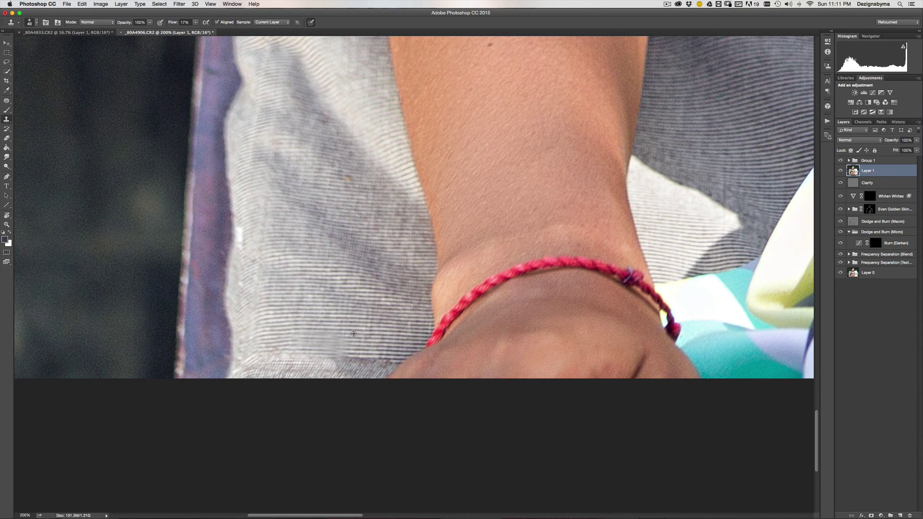
Examine the whole retouched portrait and the face at several magnifications for remaining flaws.
key(super+minus)
key(super+minus)
key(super+minus)
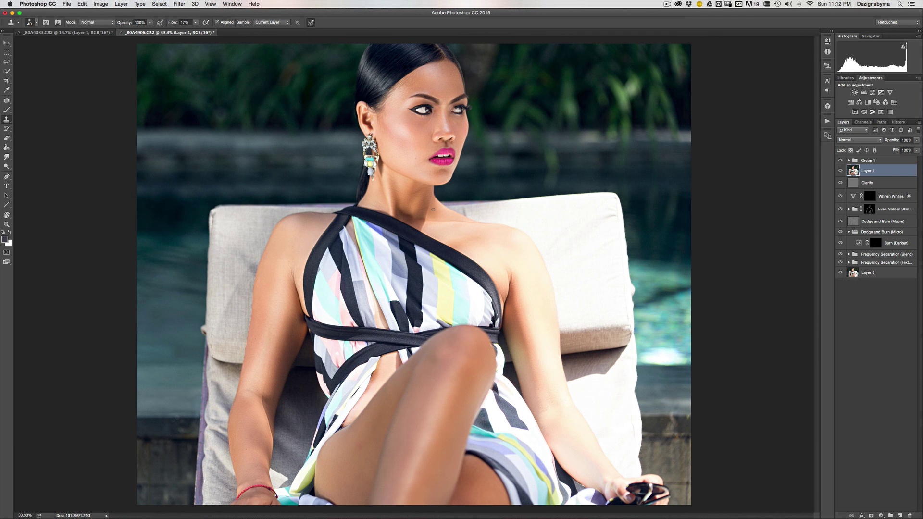
key(super+minus)
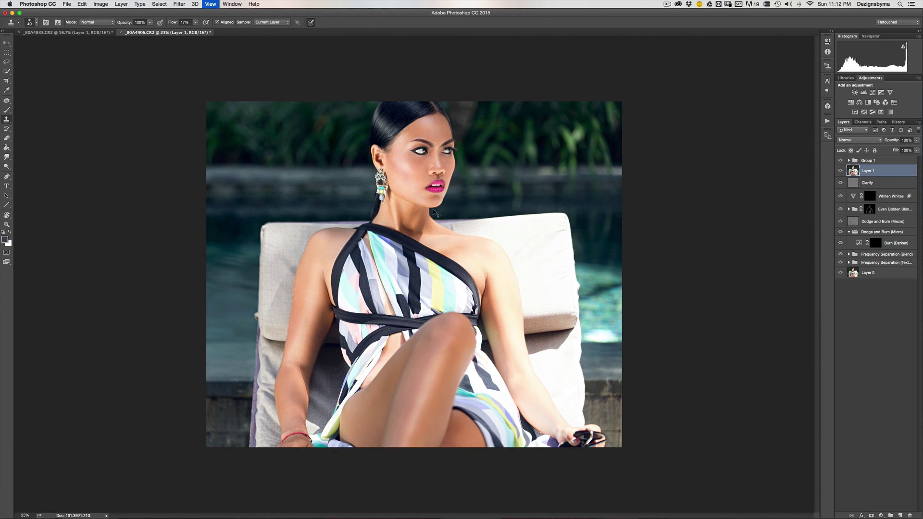
key(super+plus)
key(super+plus)
scroll(415, 196, up, 6)
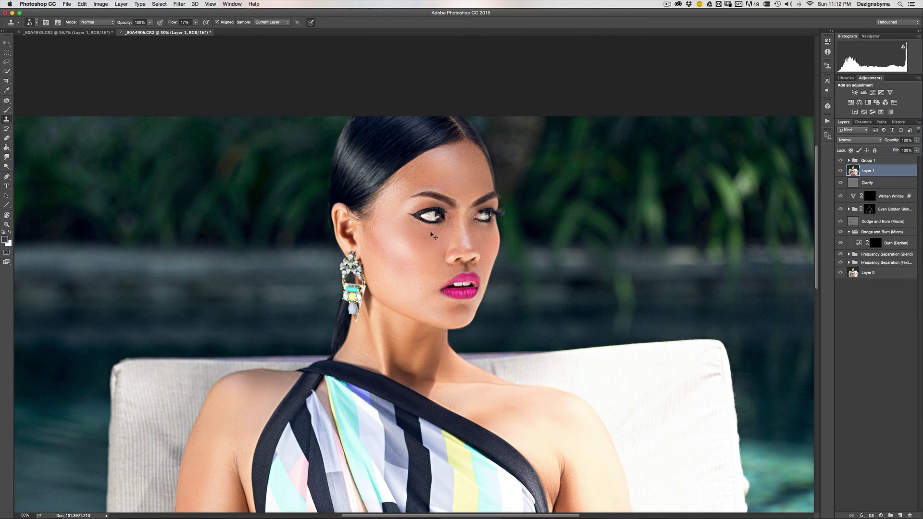
key(super+minus)
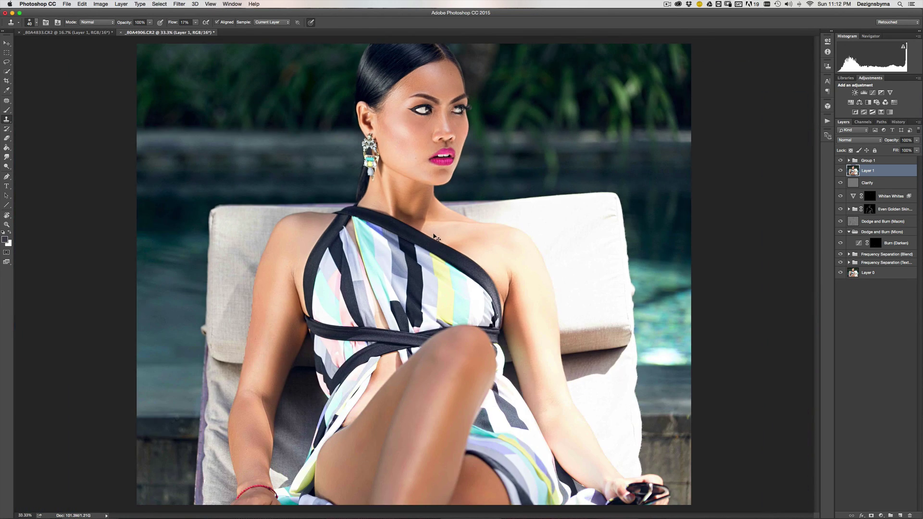
key(super+minus)
key(super+plus)
Switch to Chrome to view the retouching tutorial bundle page and the photography YouTube channel, and return to Photoshop.
click(212, 495)
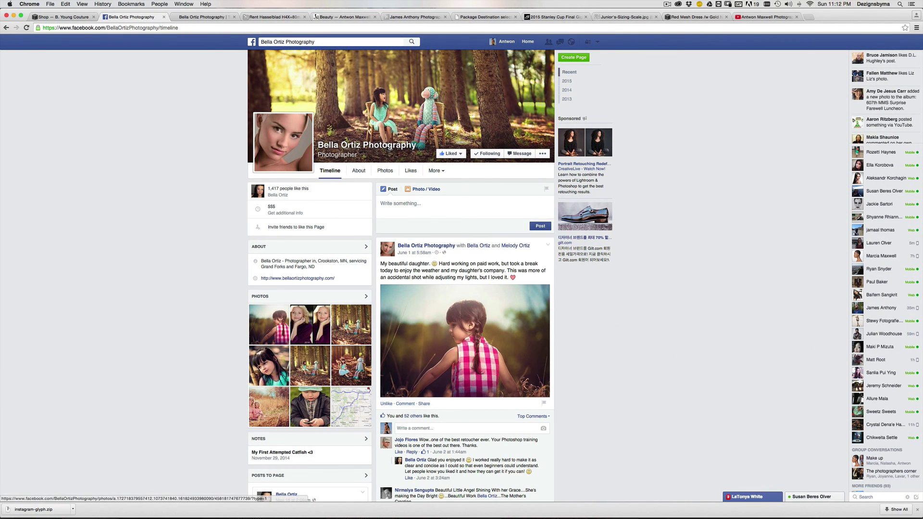
click(204, 18)
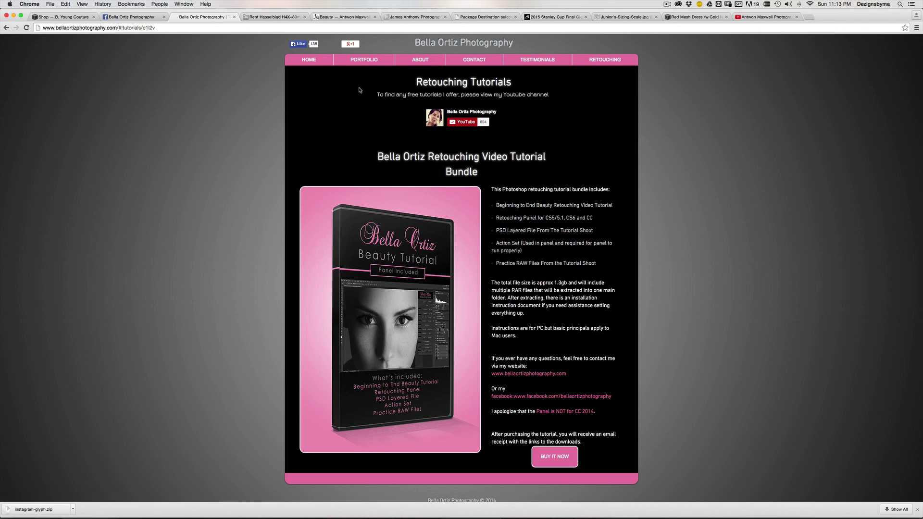
click(744, 17)
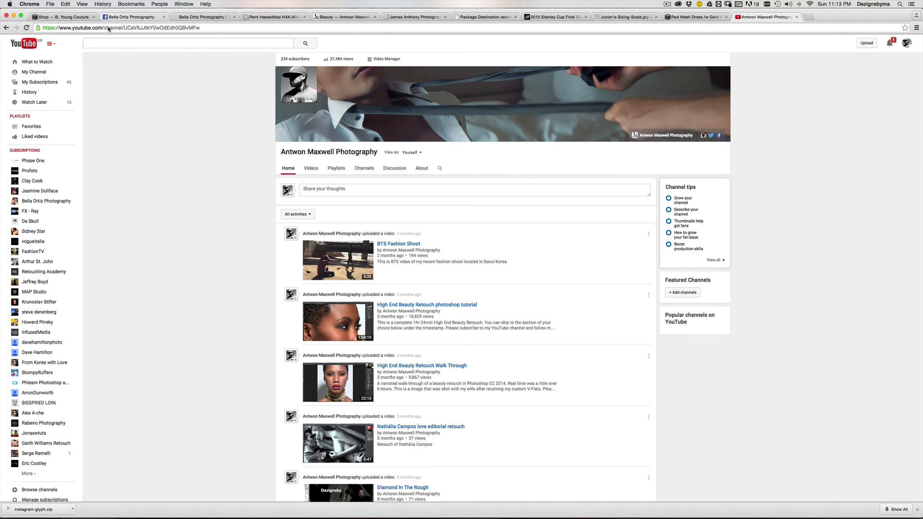
click(287, 480)
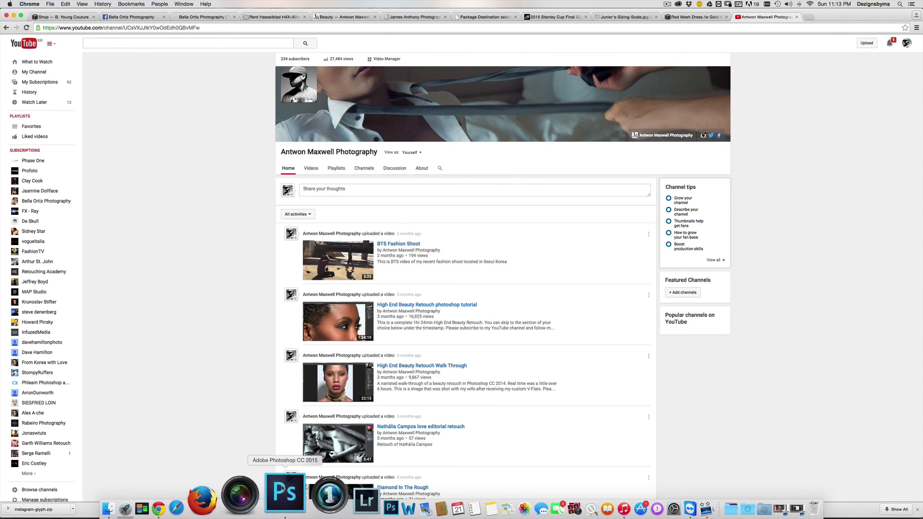